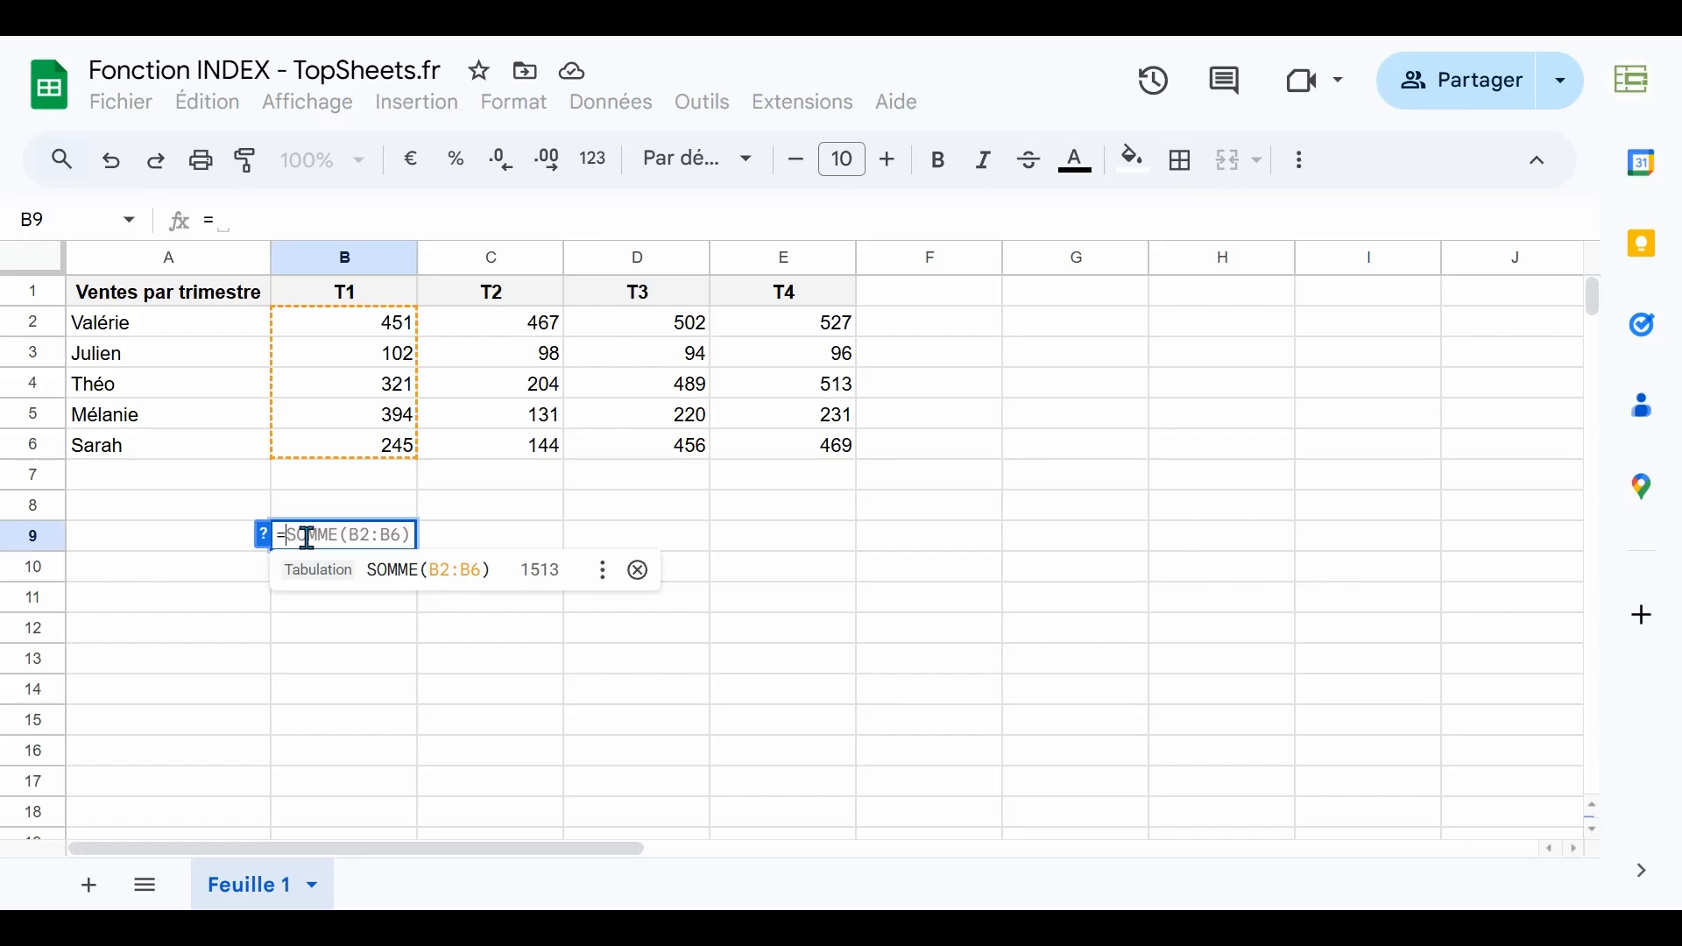
Complete the formula in B9 as =INDEX(B2:E6;3;2) to return the value in row 3, column 2 of the sales range
{"action": "type", "text": "INDEX("}
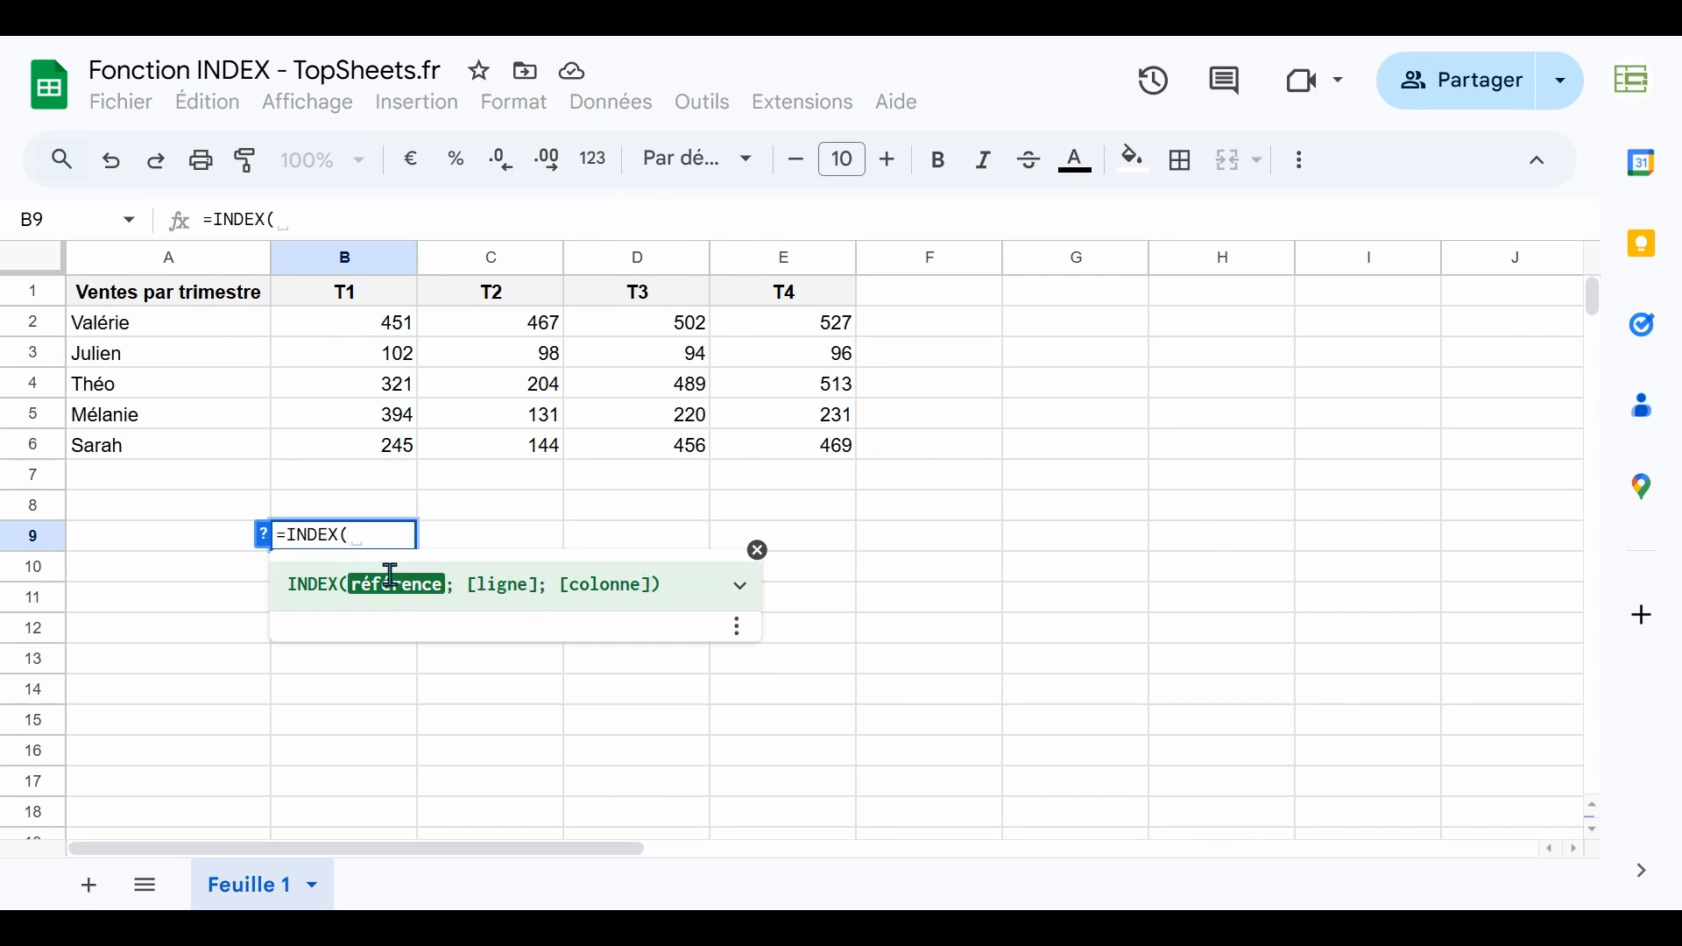
{"action": "left_click_drag", "start_coordinate": [368, 331], "coordinate": [786, 451]}
{"action": "type", "text": ";"}
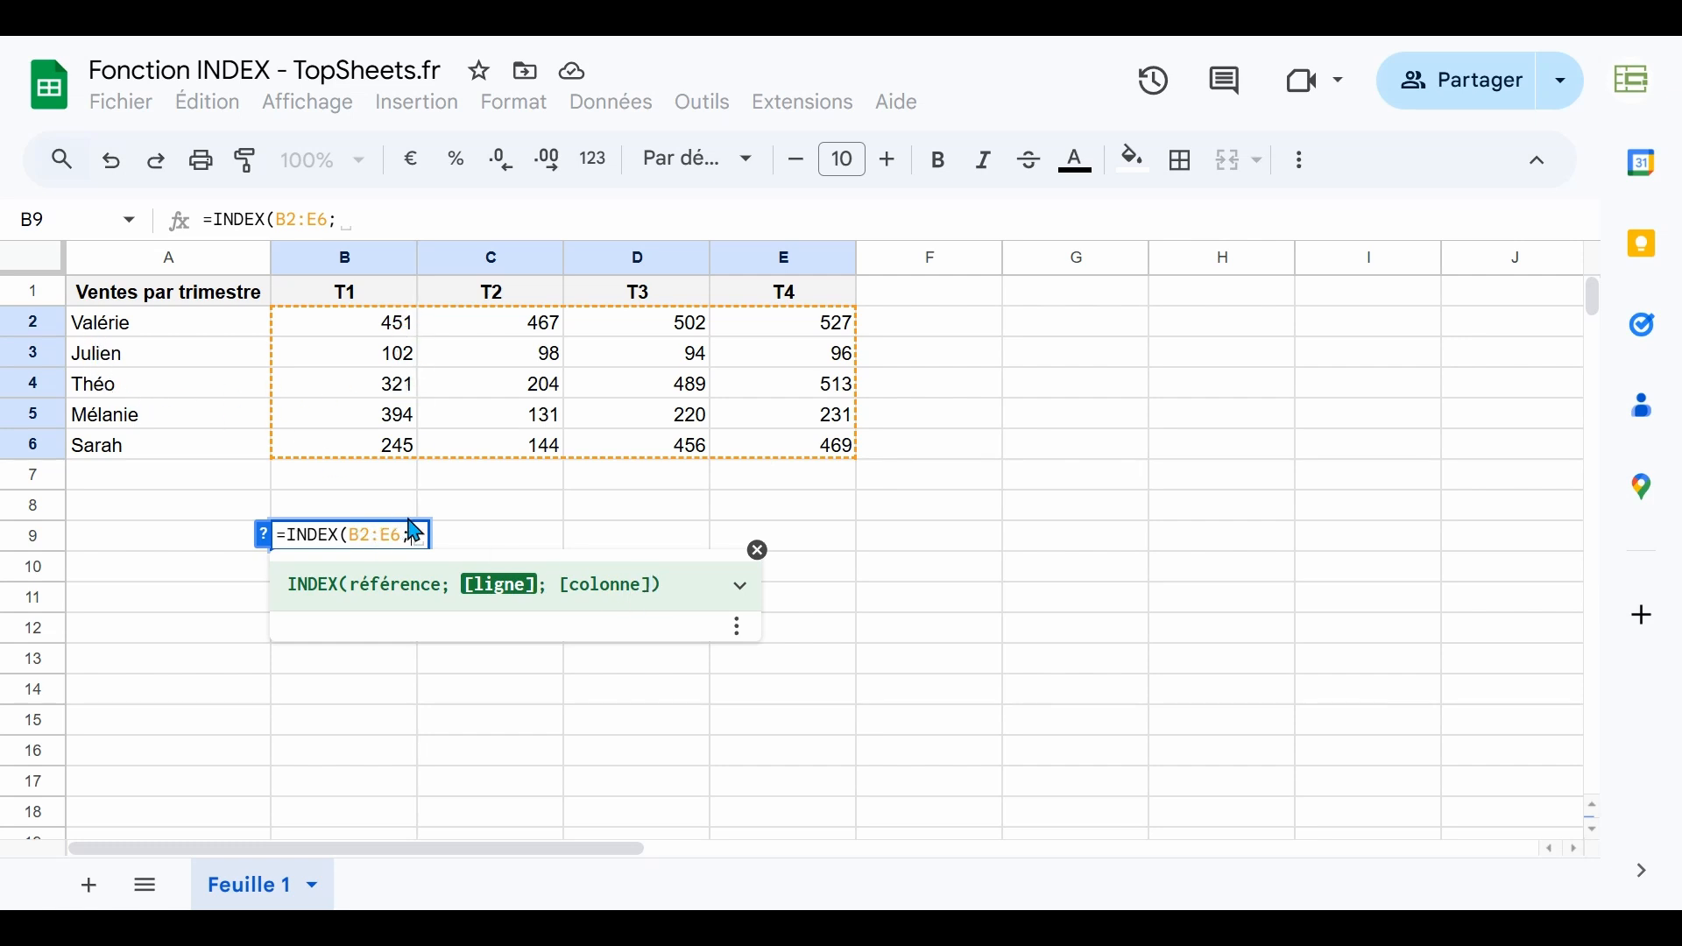
{"action": "type", "text": "3;"}
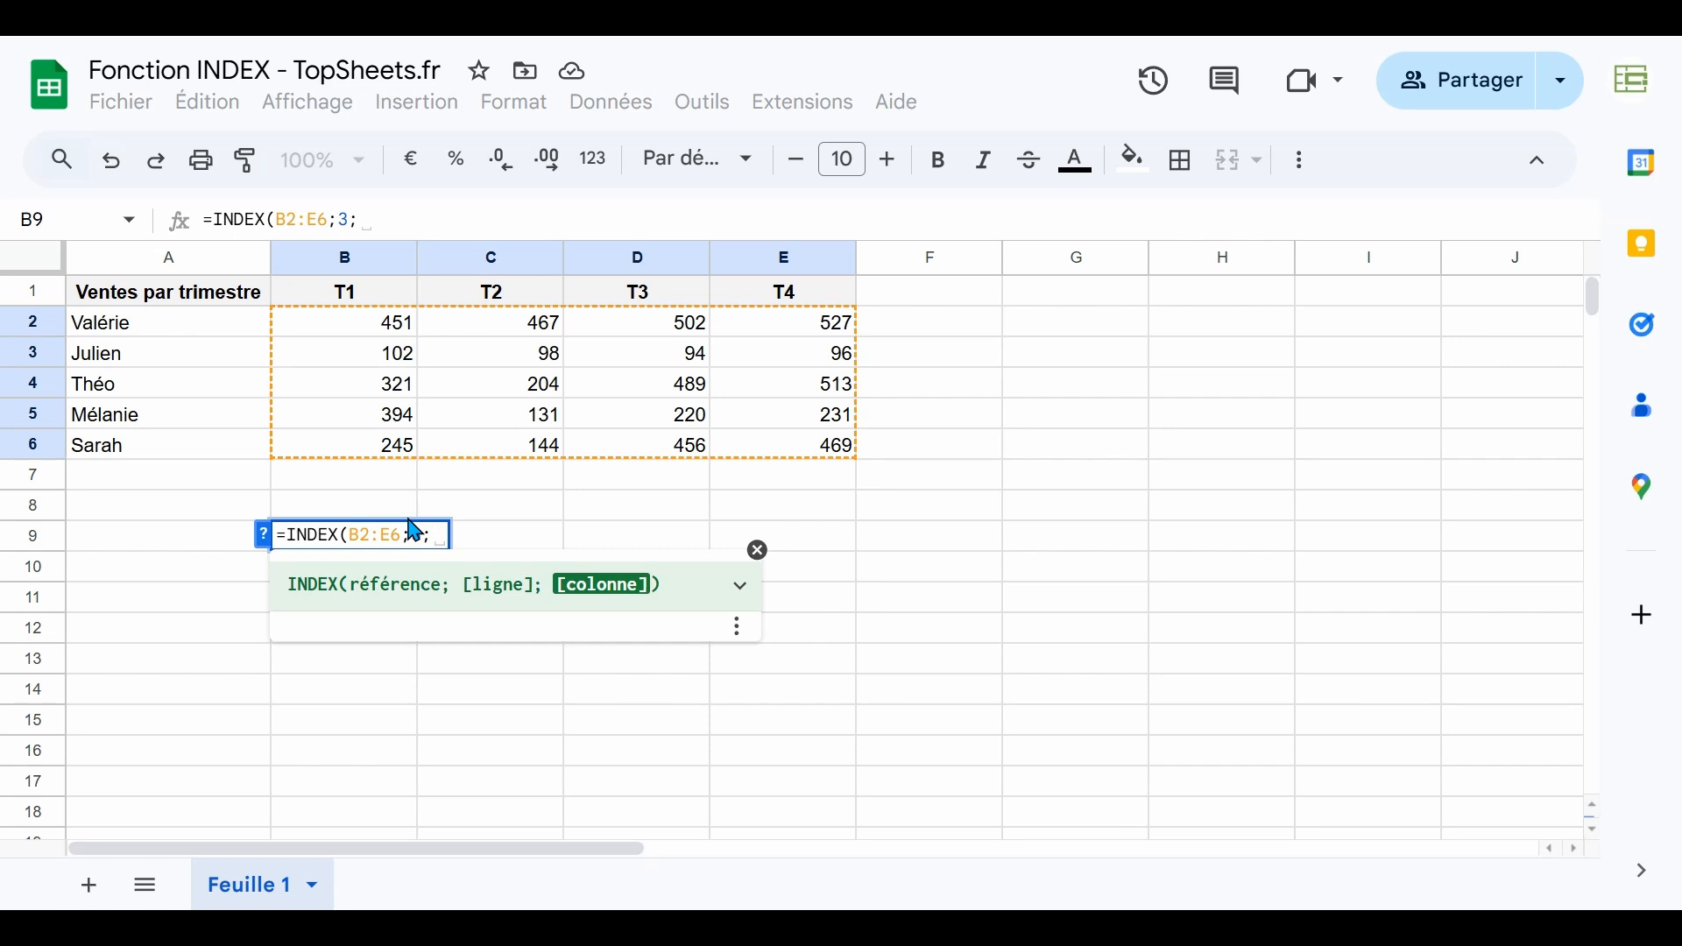
{"action": "type", "text": "2"}
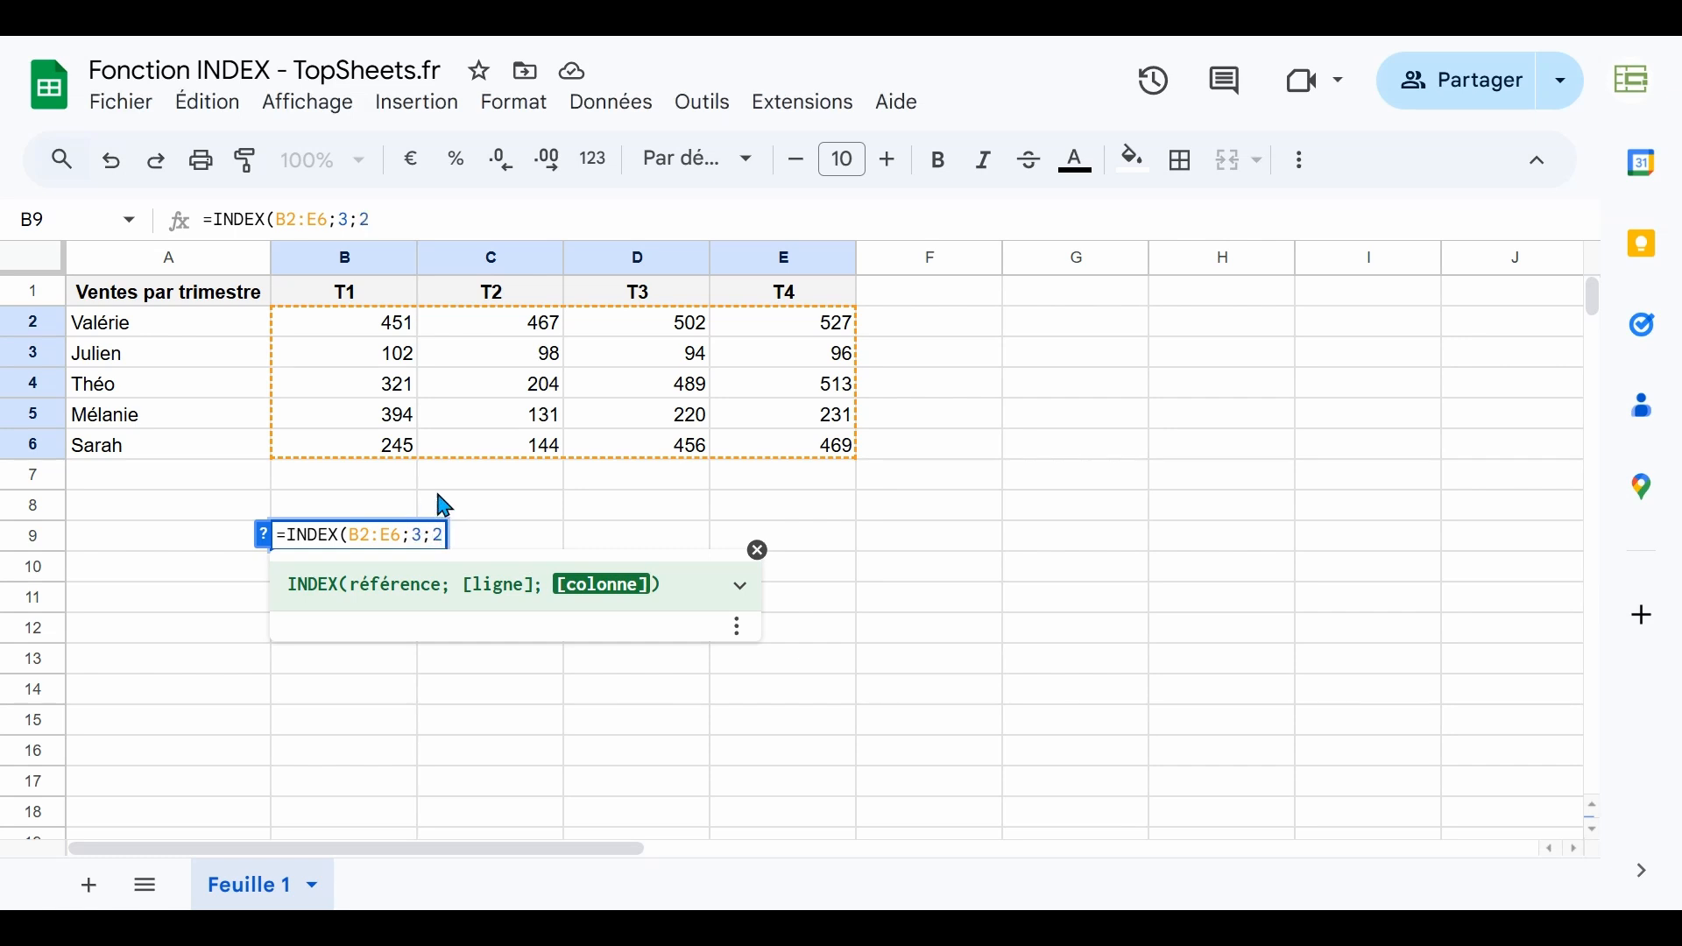
{"action": "type", "text": ")"}
{"action": "key", "text": "Return"}
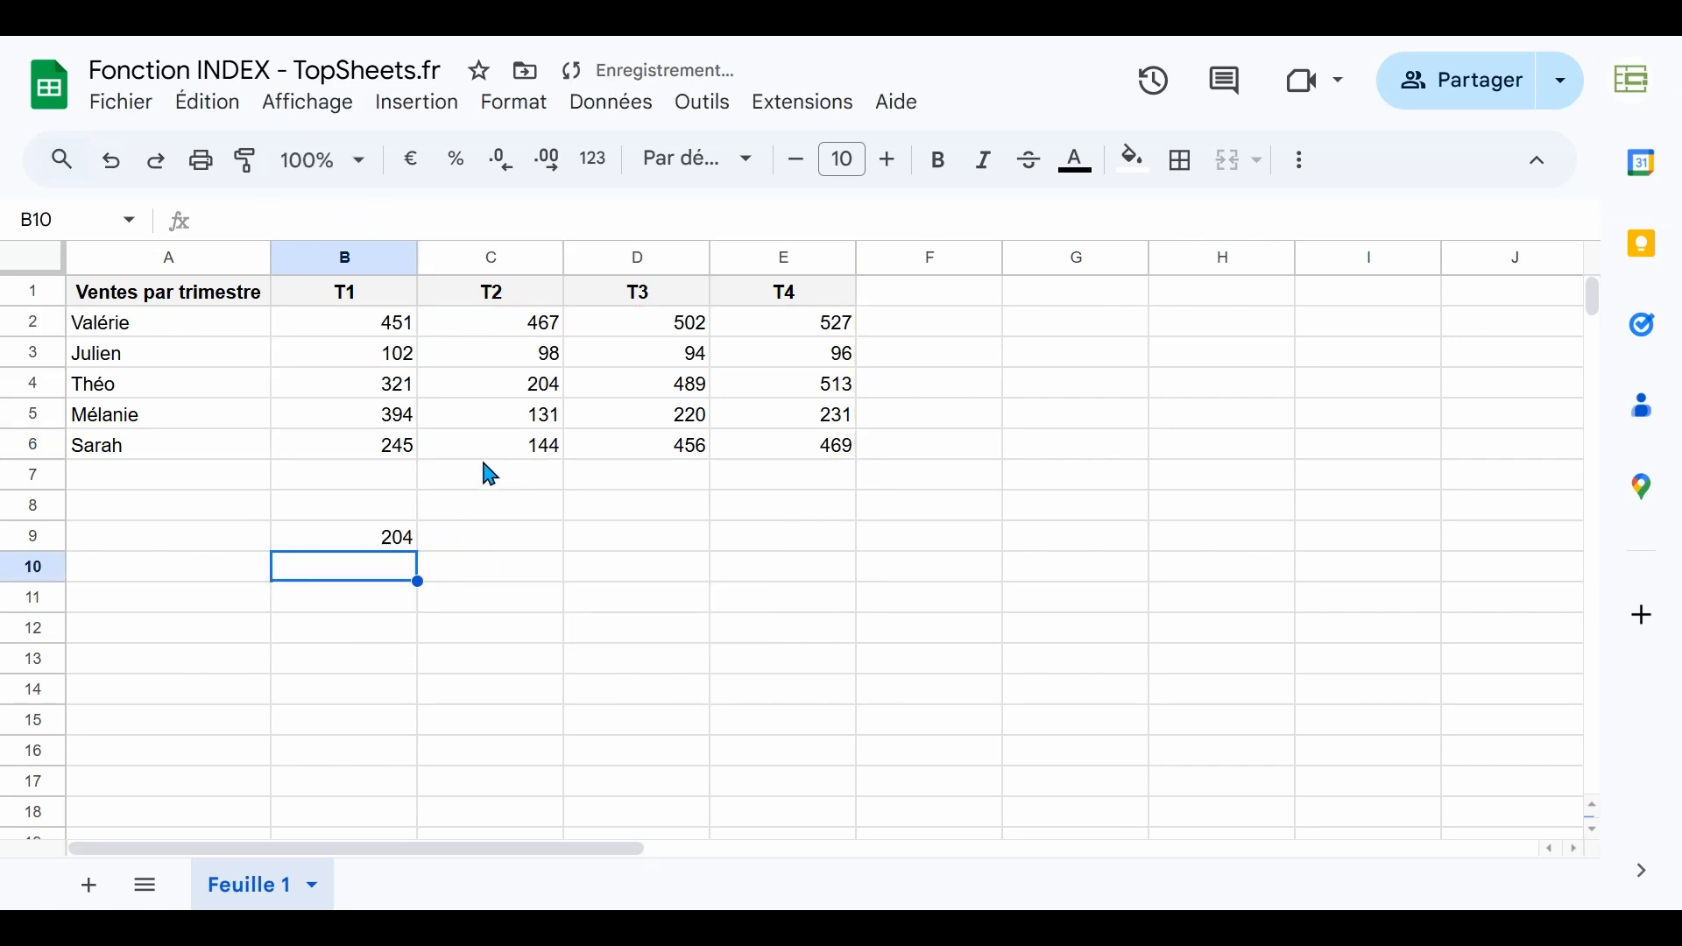
Check the INDEX formula in B9 against the third row and second column of the range B2:E6
{"action": "left_click", "coordinate": [375, 544]}
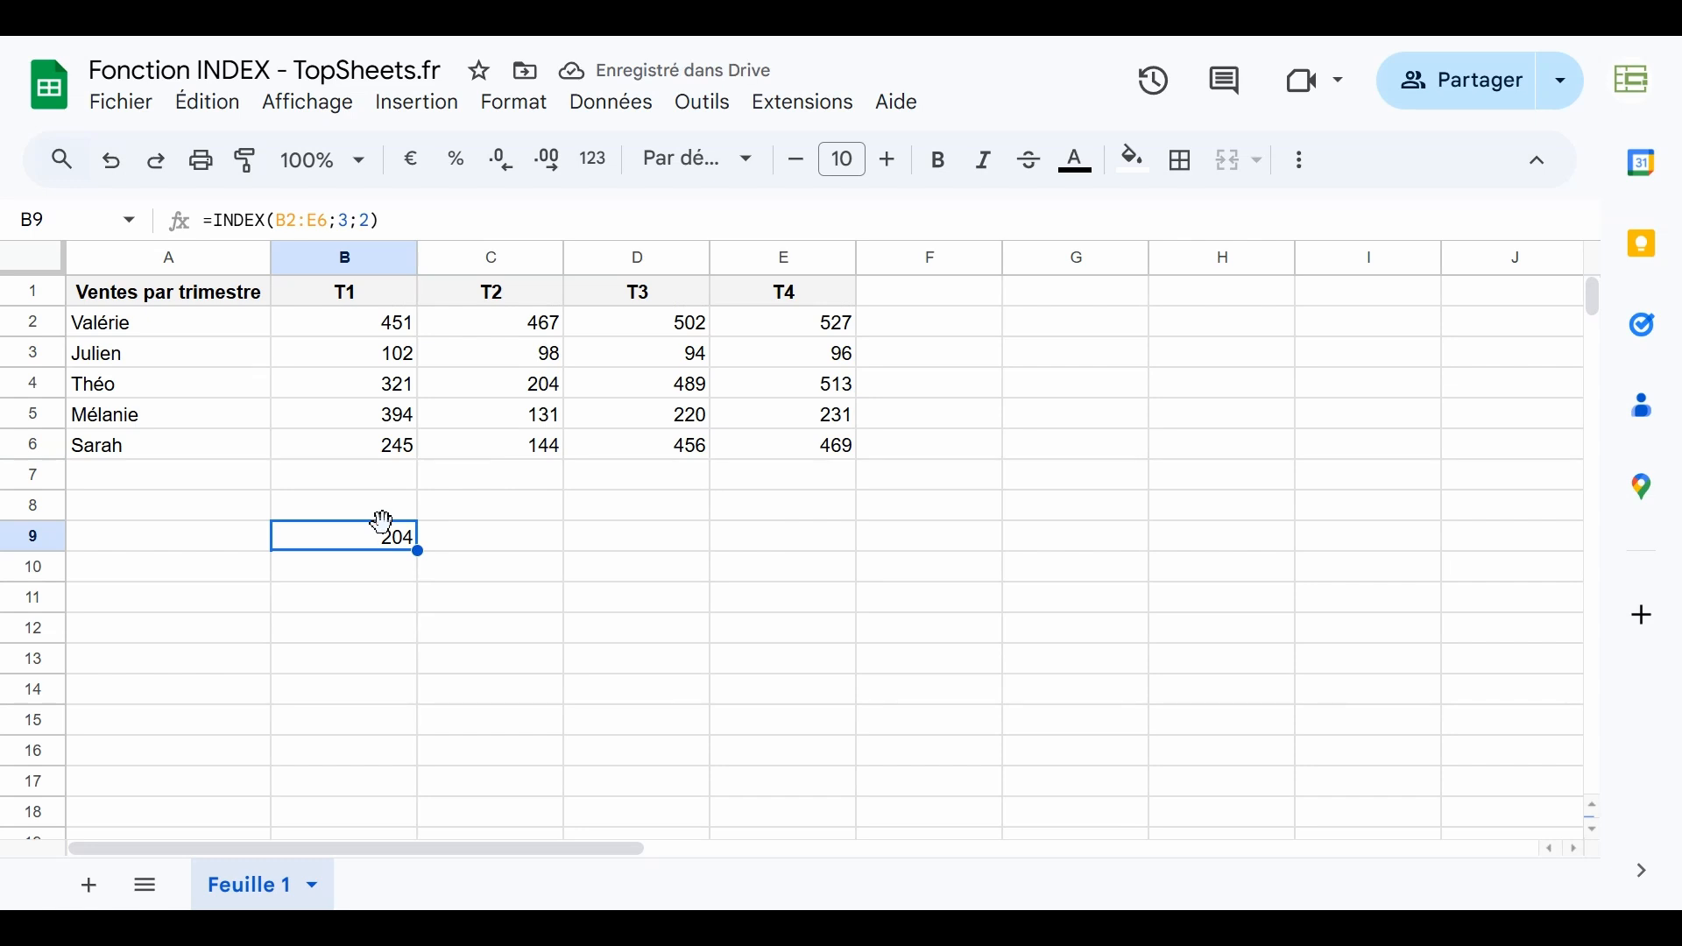
{"action": "left_click", "coordinate": [378, 333]}
{"action": "left_click", "coordinate": [386, 357]}
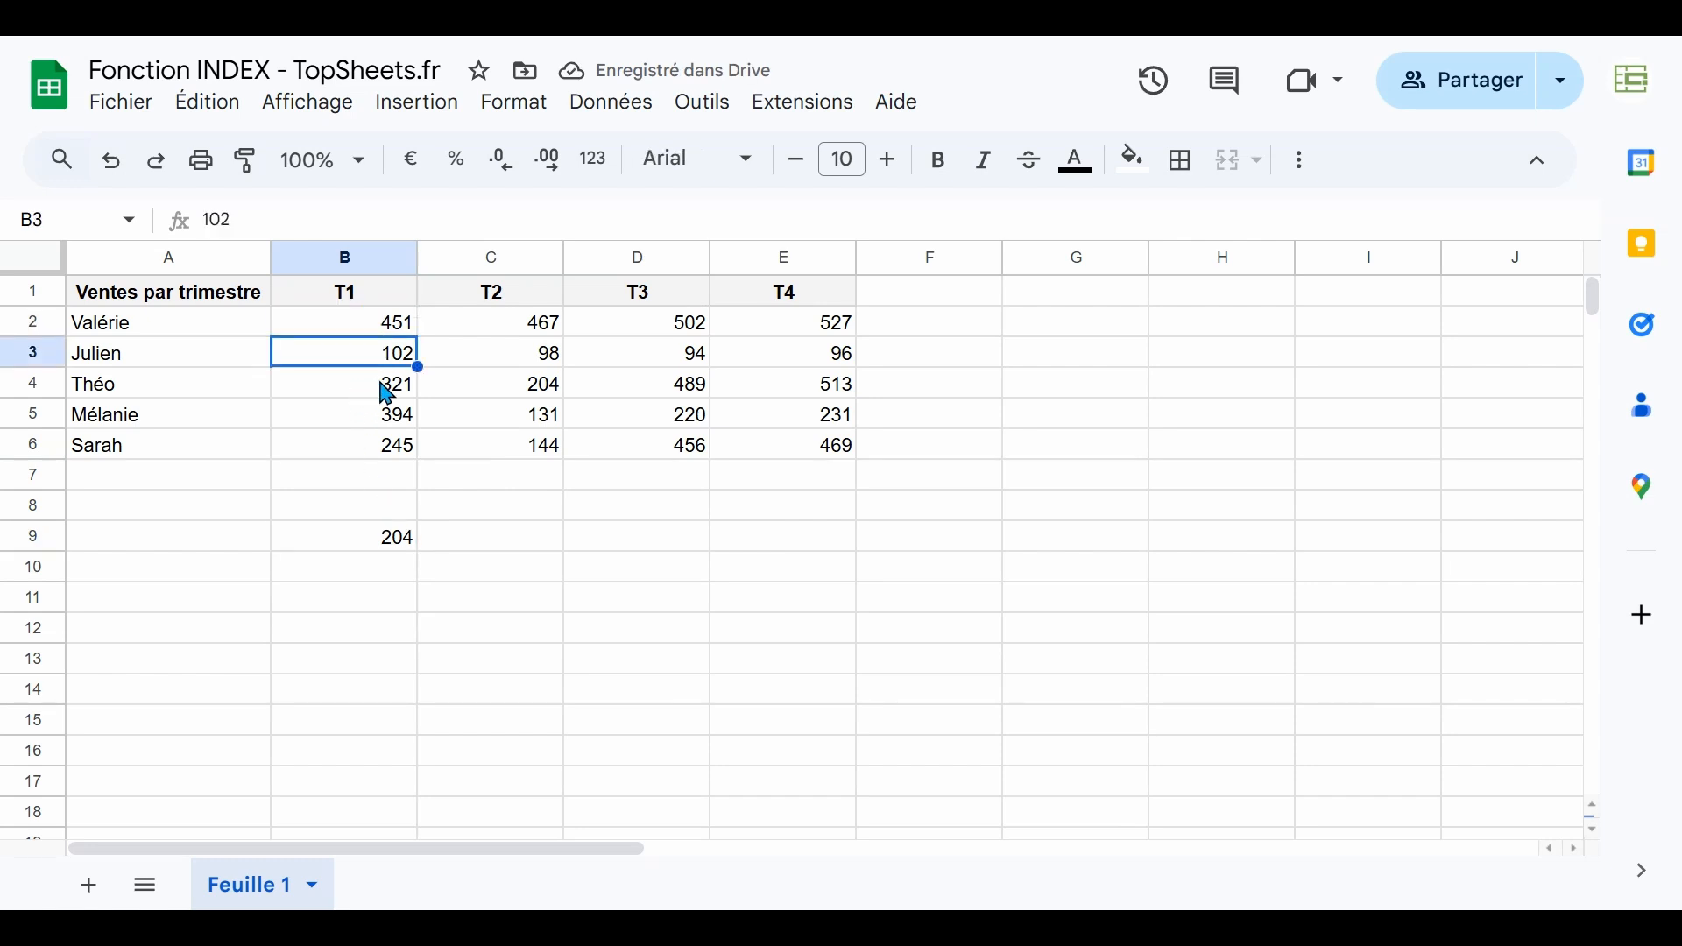
{"action": "left_click", "coordinate": [392, 386]}
{"action": "left_click", "coordinate": [87, 388]}
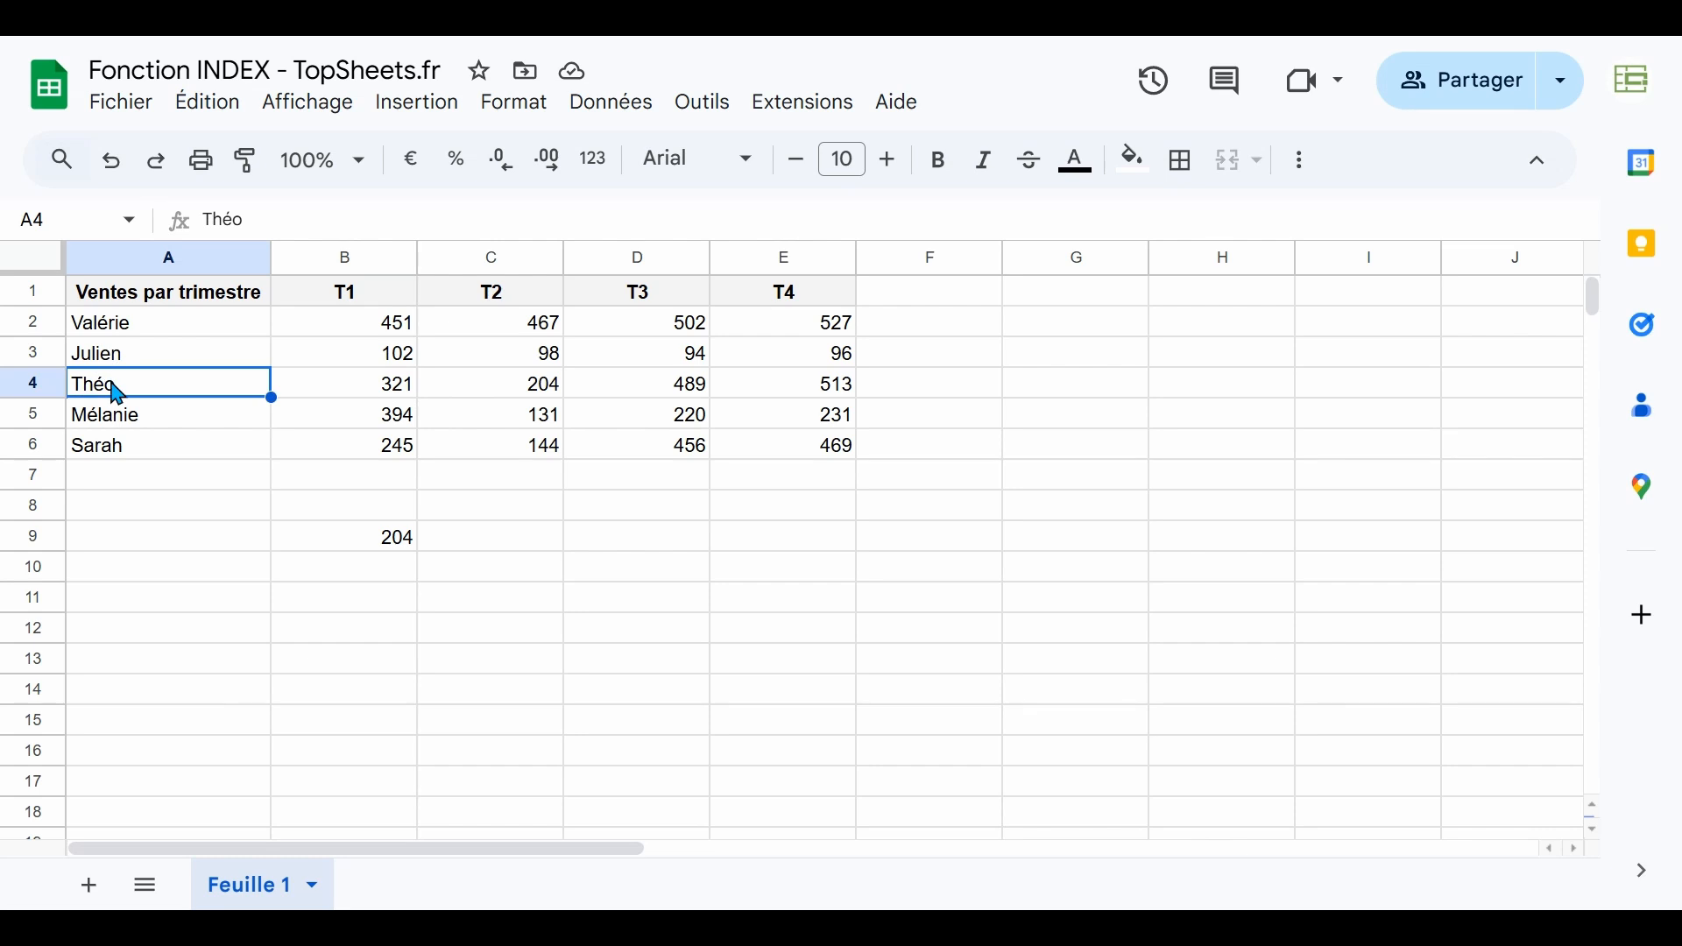
{"action": "left_click", "coordinate": [340, 332]}
{"action": "left_click_drag", "start_coordinate": [340, 333], "coordinate": [833, 454]}
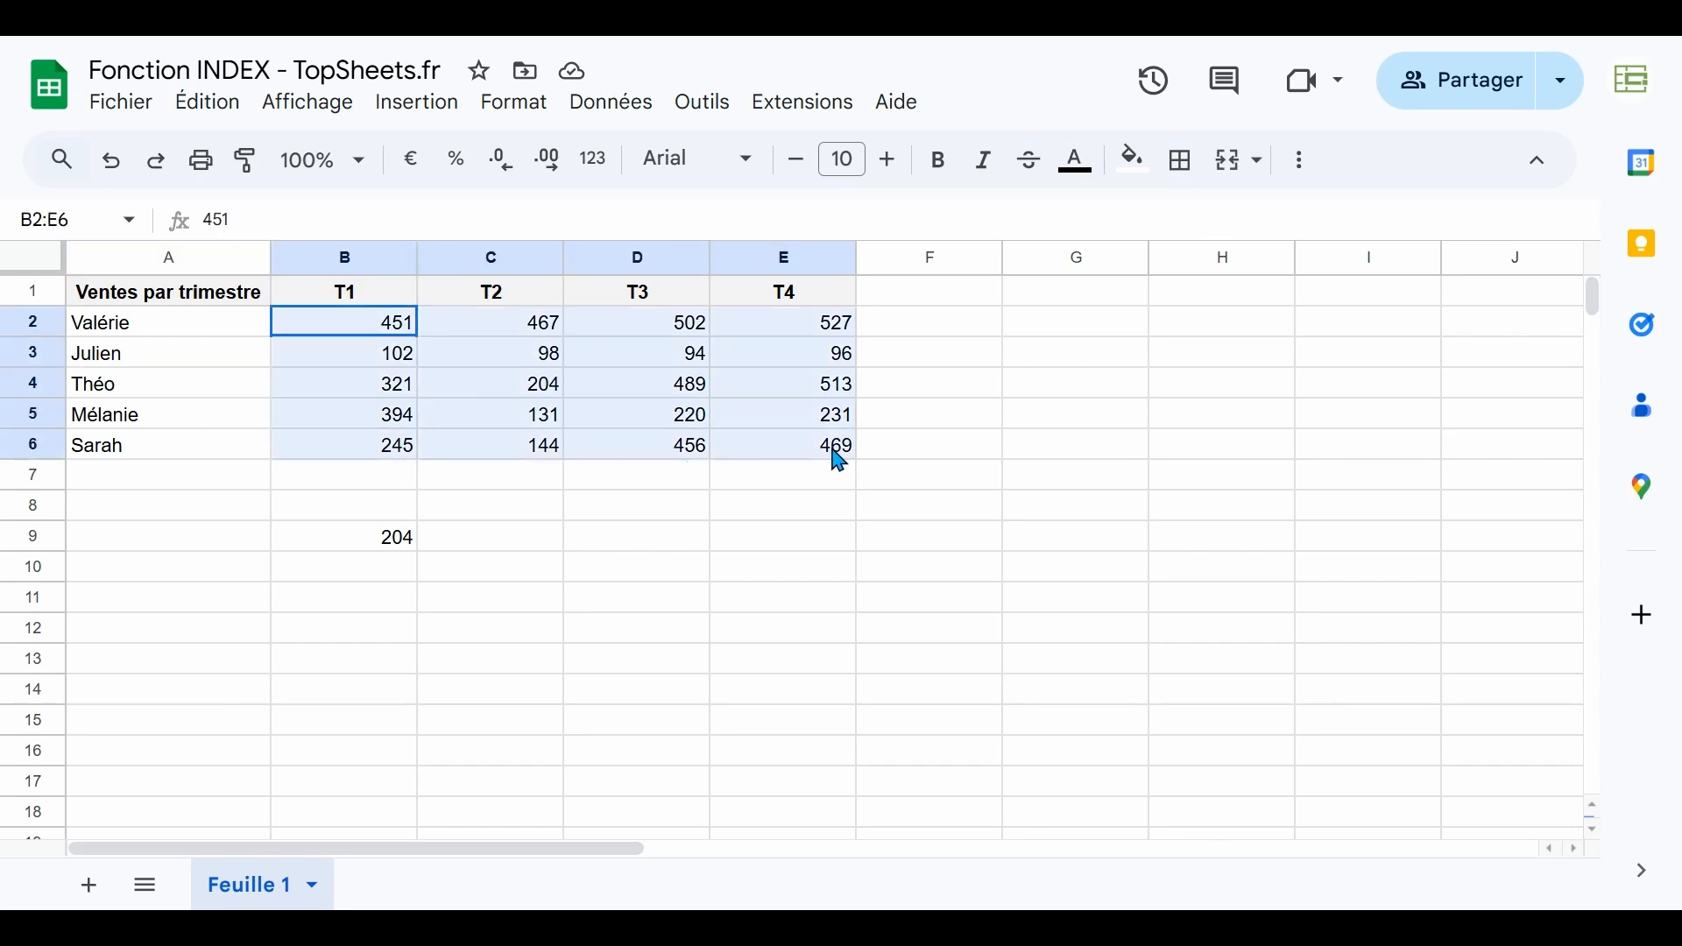
{"action": "left_click", "coordinate": [546, 394]}
{"action": "left_click", "coordinate": [396, 550]}
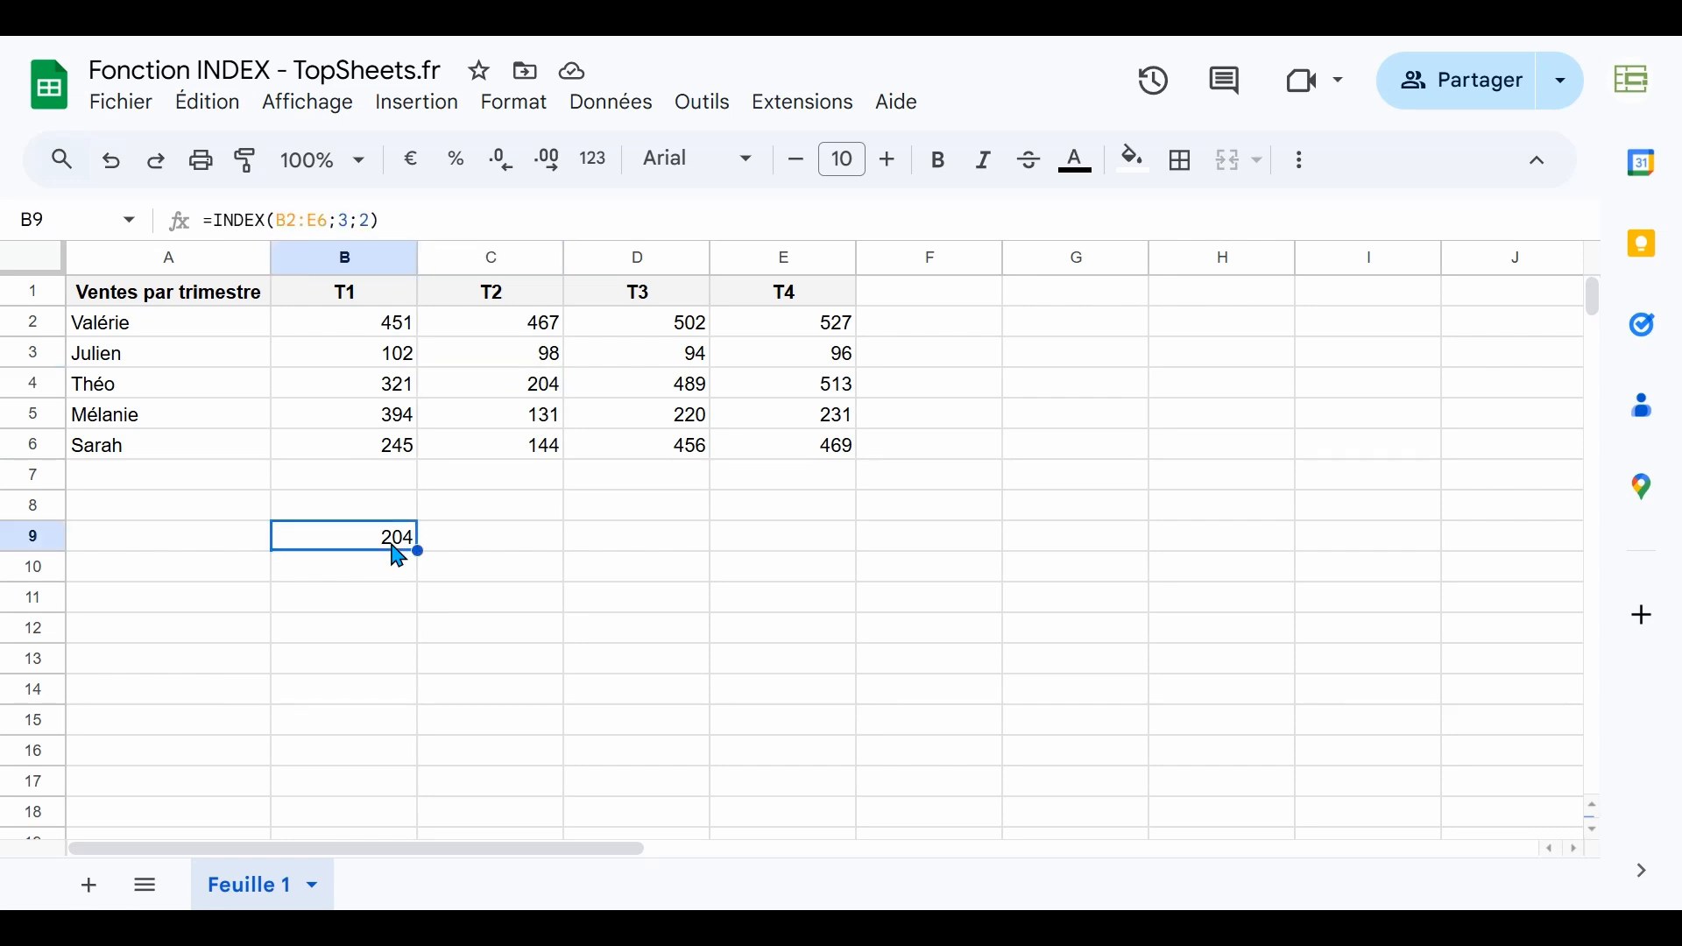
Change the INDEX formula in B9 to row 4 and column 1, giving =INDEX(B2:E6;4;1)
{"action": "double_click", "coordinate": [387, 545]}
{"action": "left_click", "coordinate": [436, 534]}
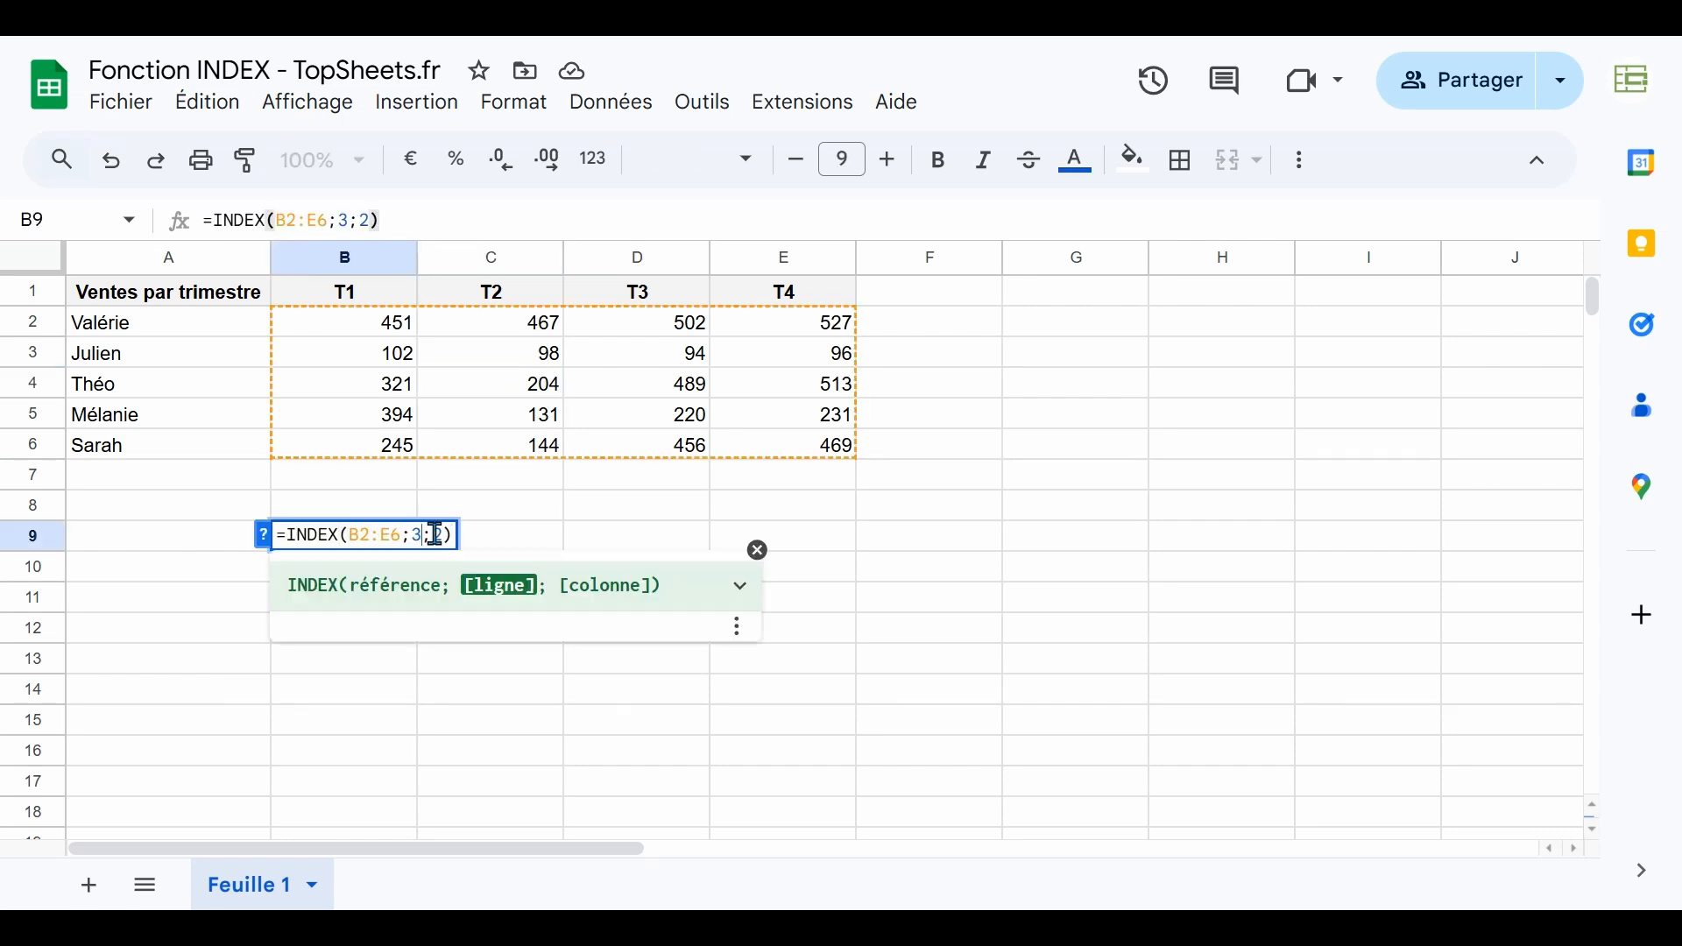
{"action": "key", "text": "BackSpace"}
{"action": "type", "text": "4"}
{"action": "key", "text": "Right"}
{"action": "key", "text": "Right"}
{"action": "key", "text": "BackSpace"}
{"action": "type", "text": "1"}
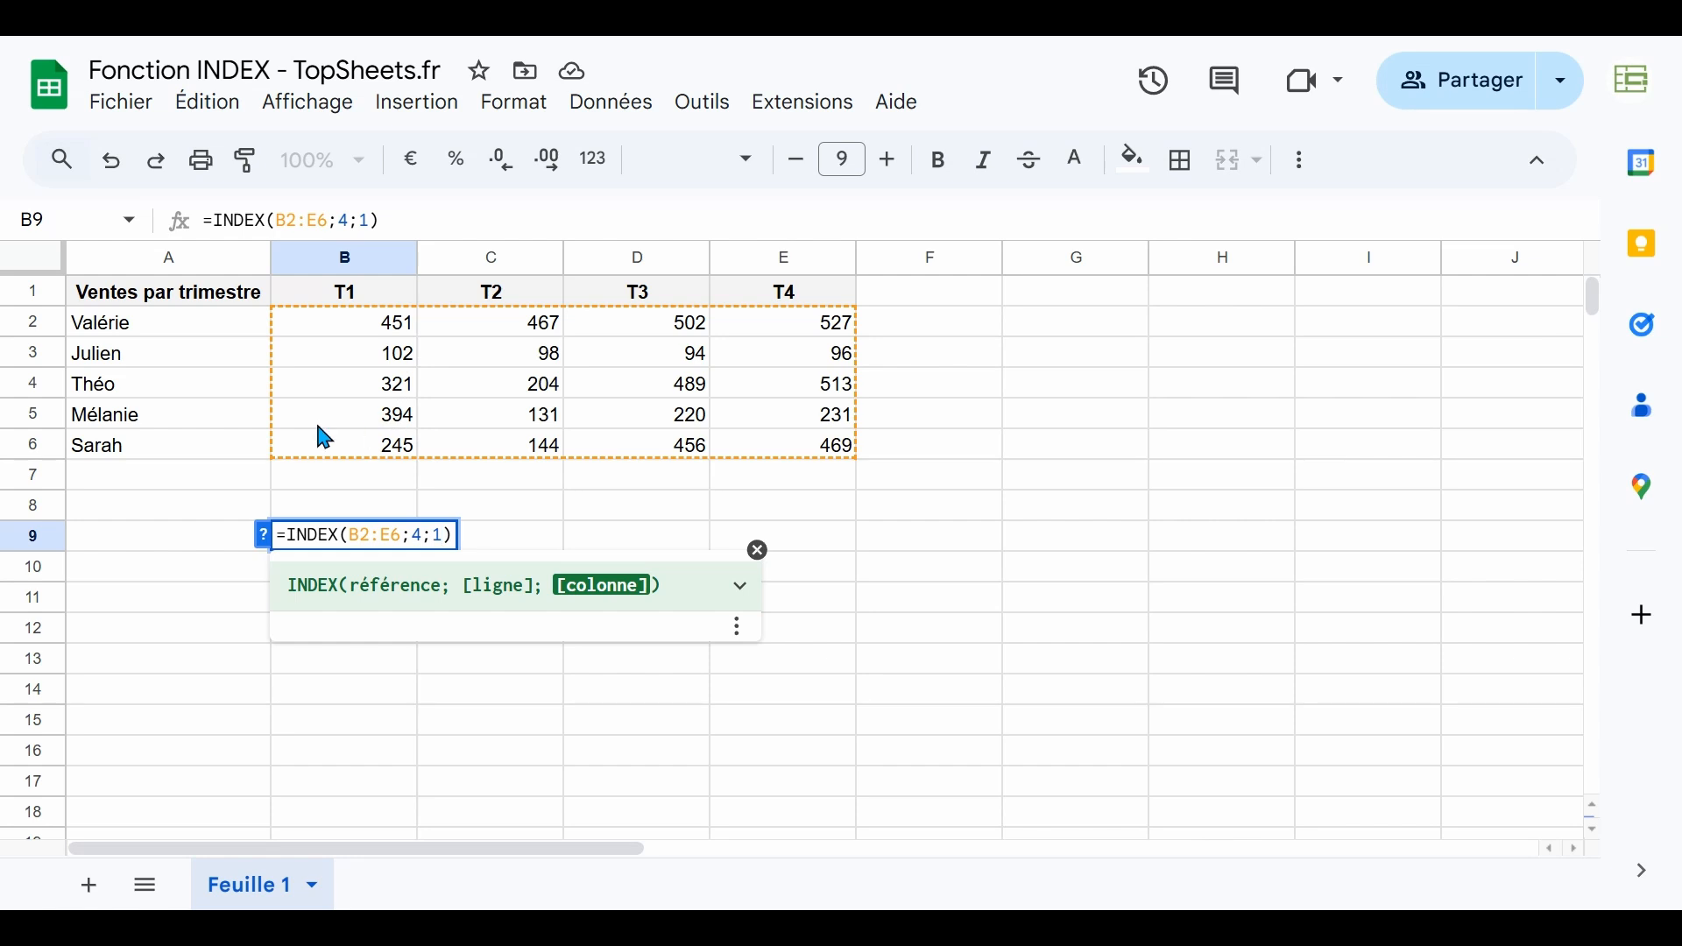
{"action": "key", "text": "Return"}
{"action": "left_click", "coordinate": [353, 542]}
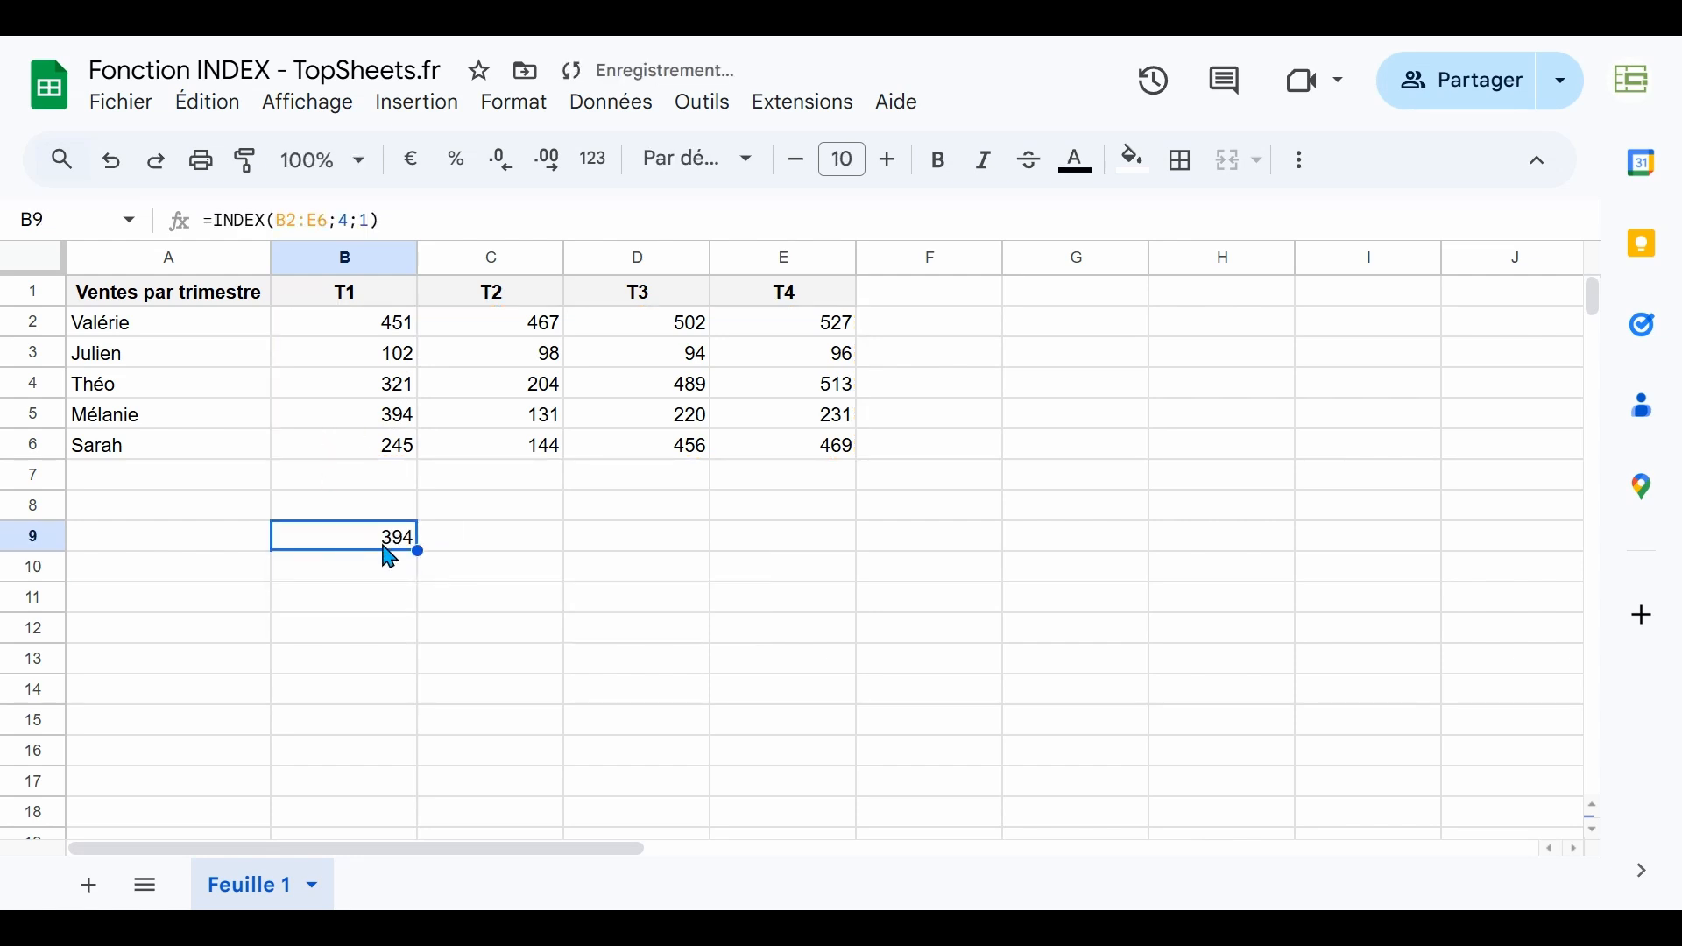
{"action": "left_click", "coordinate": [397, 569]}
{"action": "left_click", "coordinate": [373, 539]}
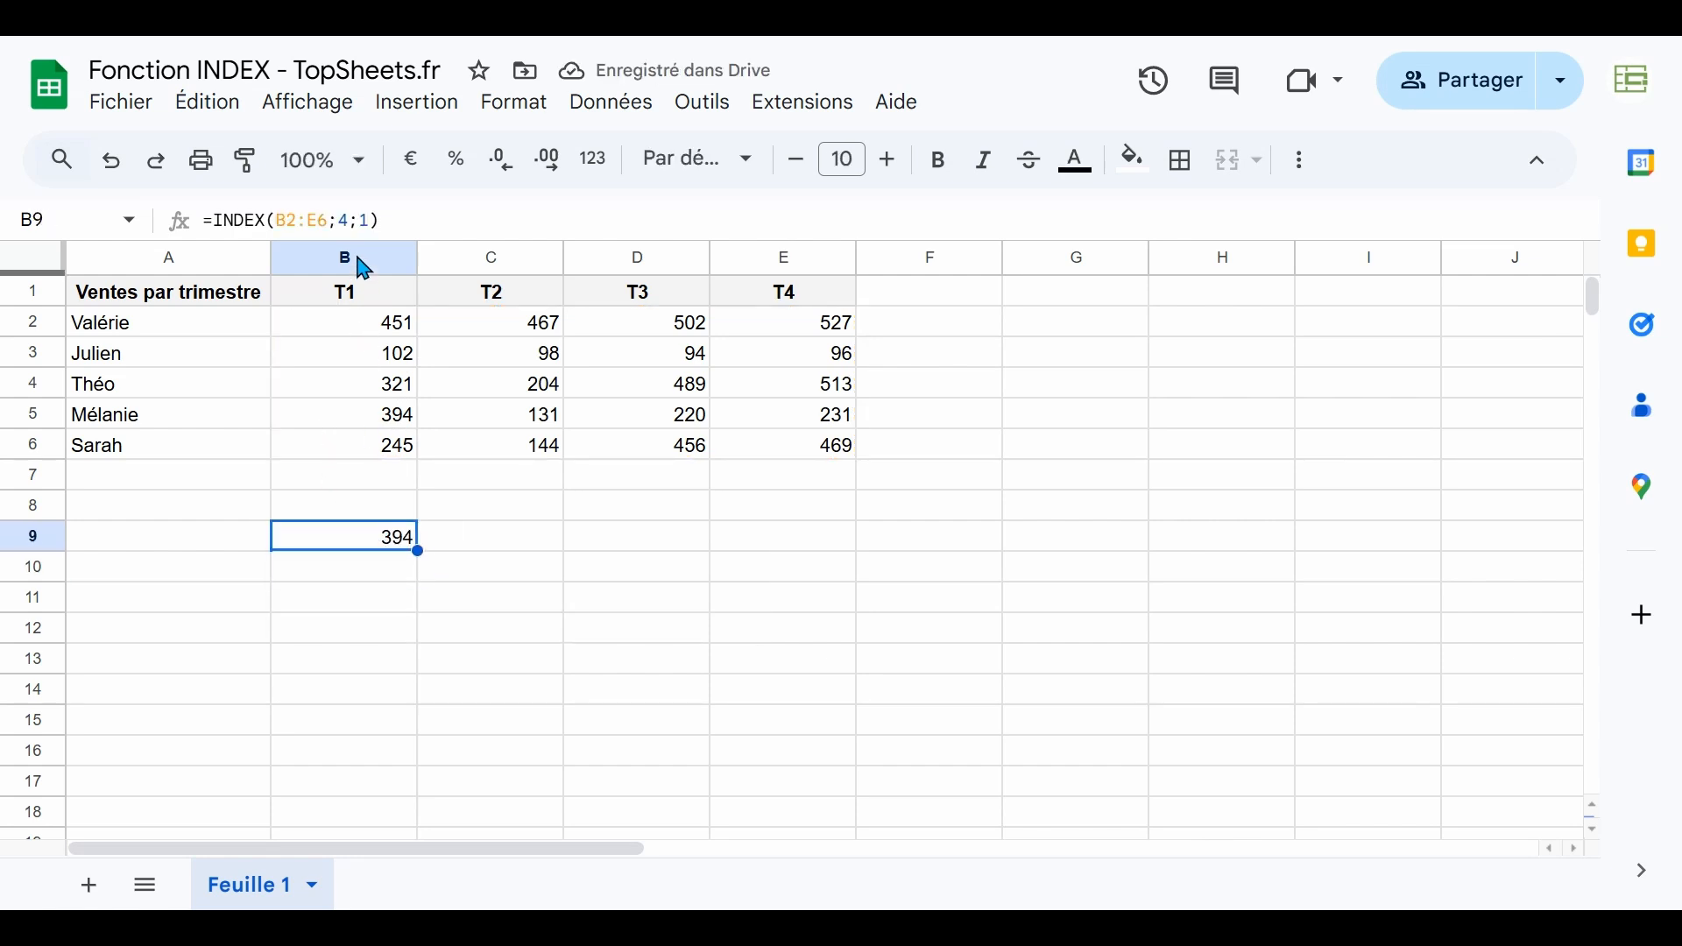
Remove the column argument from B9 so the formula is =INDEX(B2:E6;4), and compare the returned row with B5:E5
{"action": "left_click", "coordinate": [353, 223]}
{"action": "left_click_drag", "start_coordinate": [353, 223], "coordinate": [366, 220]}
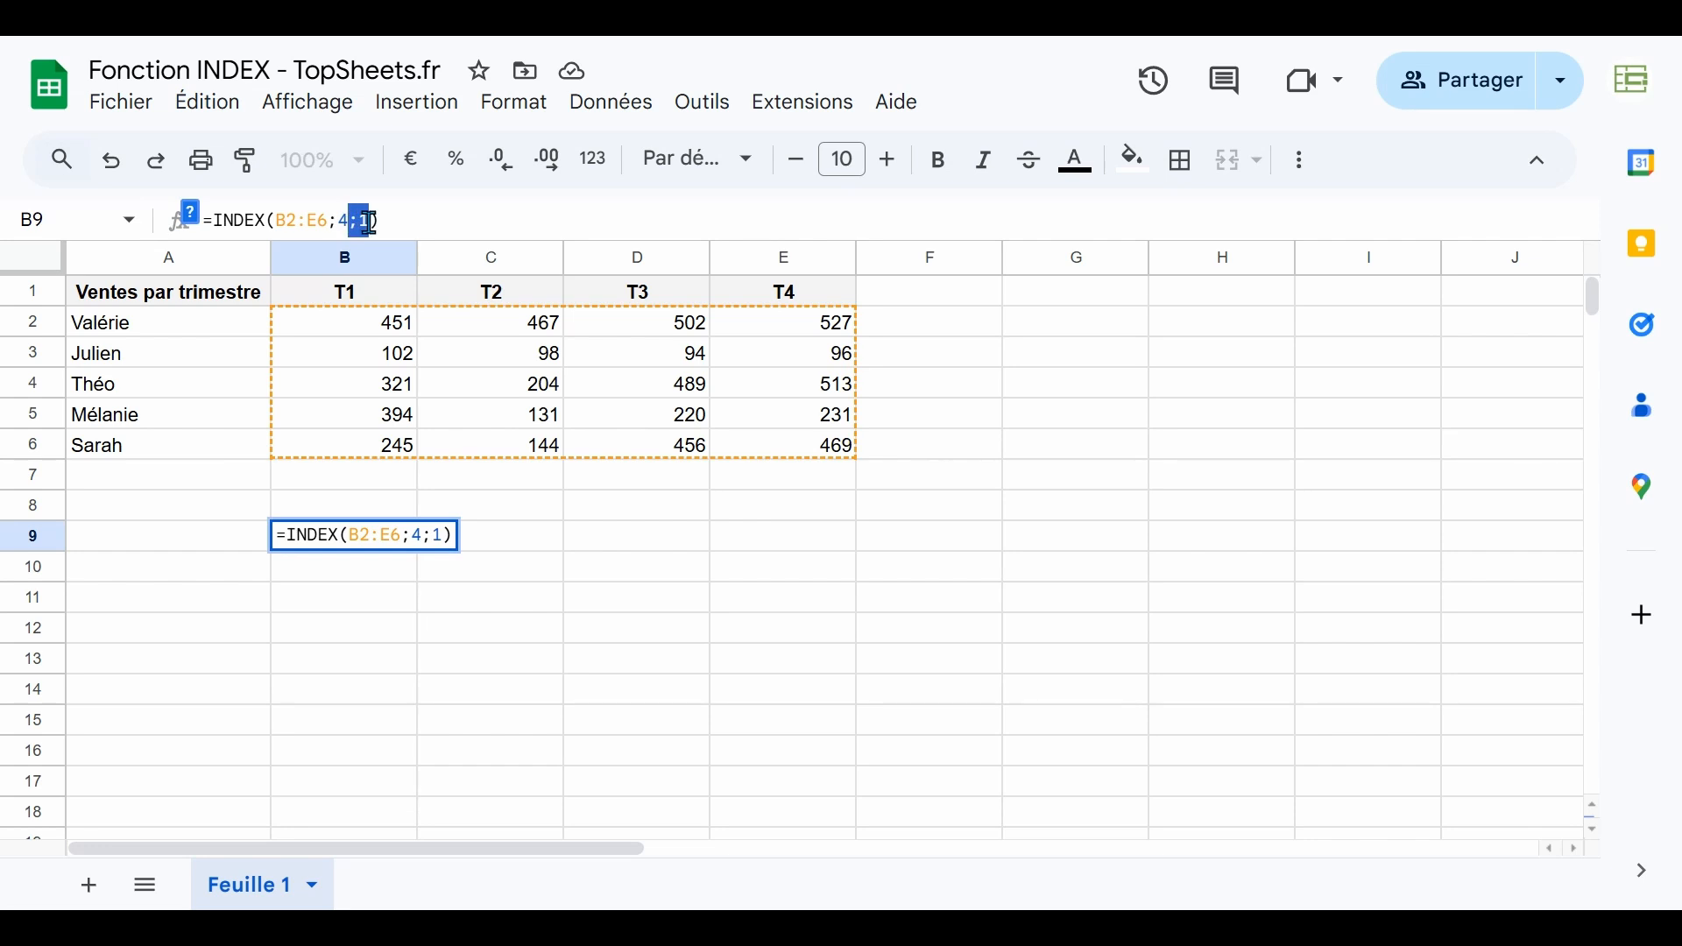
{"action": "key", "text": "BackSpace"}
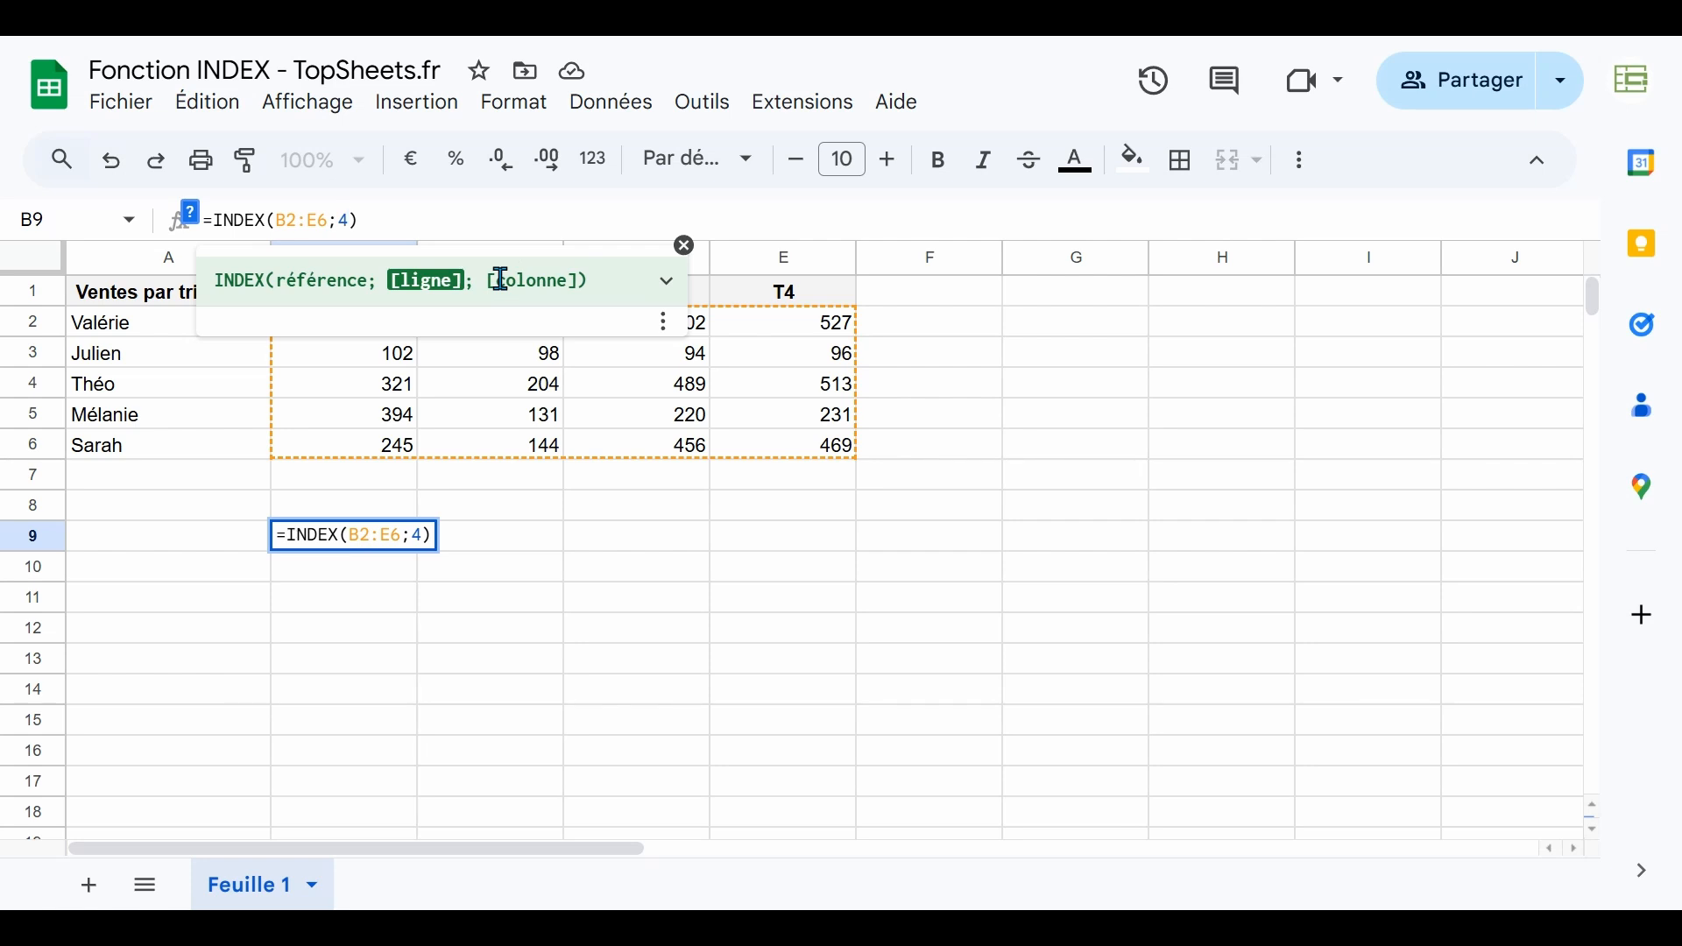
{"action": "key", "text": "Return"}
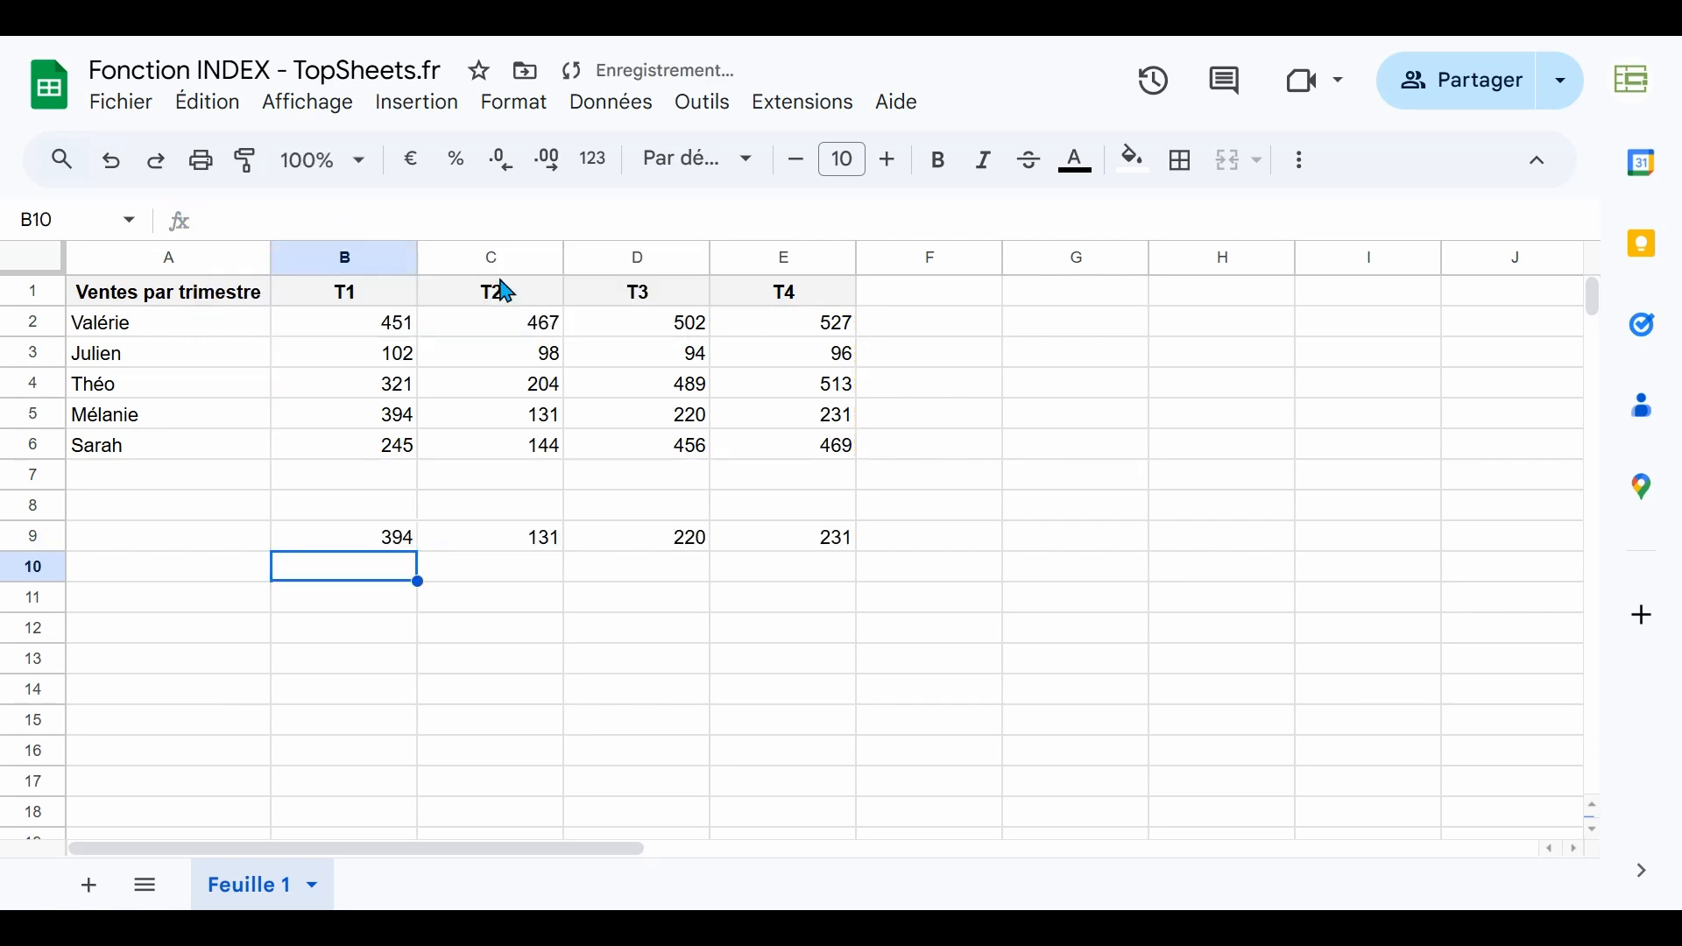
{"action": "left_click_drag", "start_coordinate": [382, 422], "coordinate": [786, 429]}
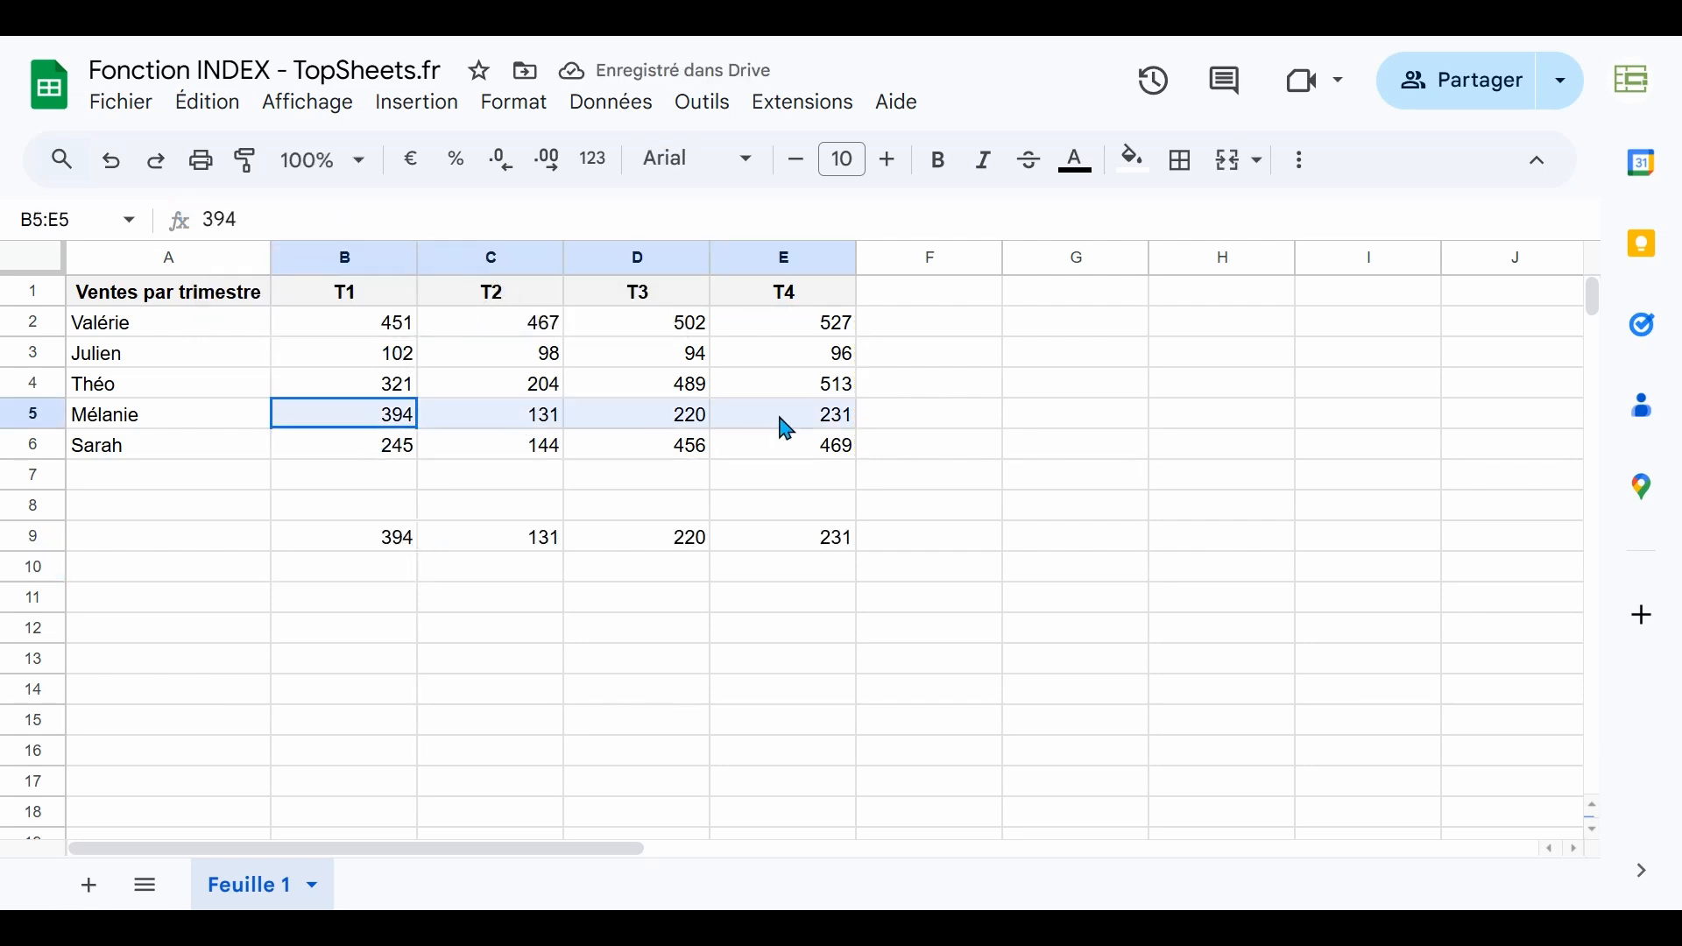
{"action": "left_click_drag", "start_coordinate": [407, 537], "coordinate": [780, 548]}
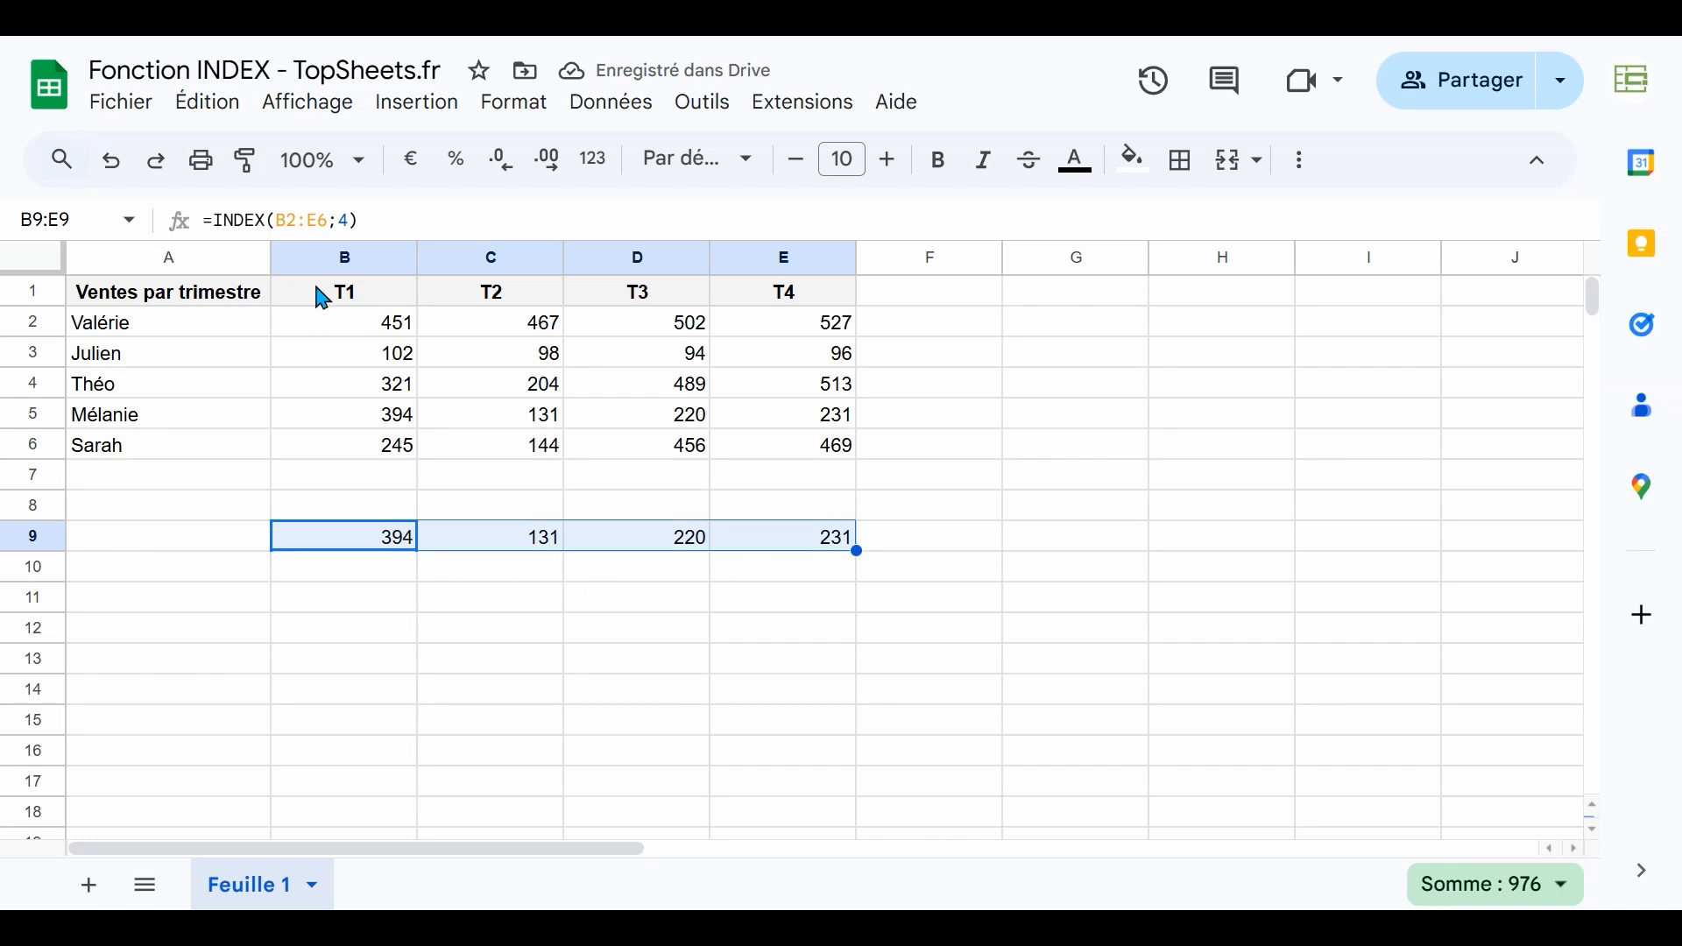
Leave the row argument in B9 empty and set the column to 2, giving =INDEX(B2:E6;;2)
{"action": "left_click", "coordinate": [348, 223]}
{"action": "key", "text": "BackSpace"}
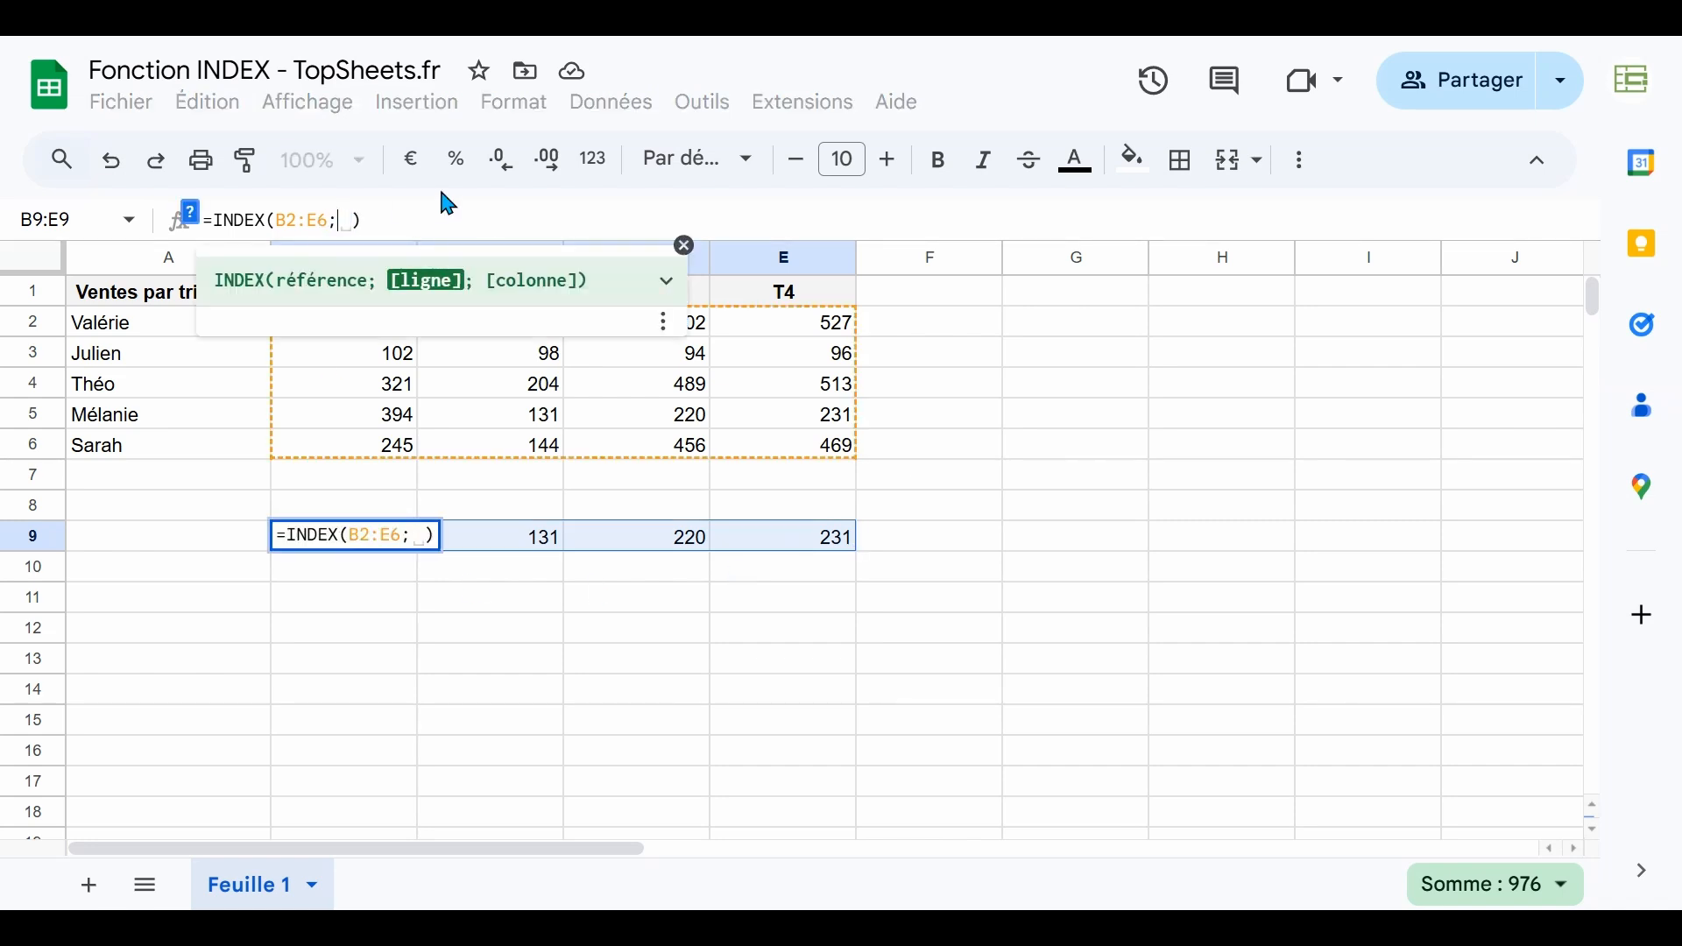
{"action": "type", "text": ";"}
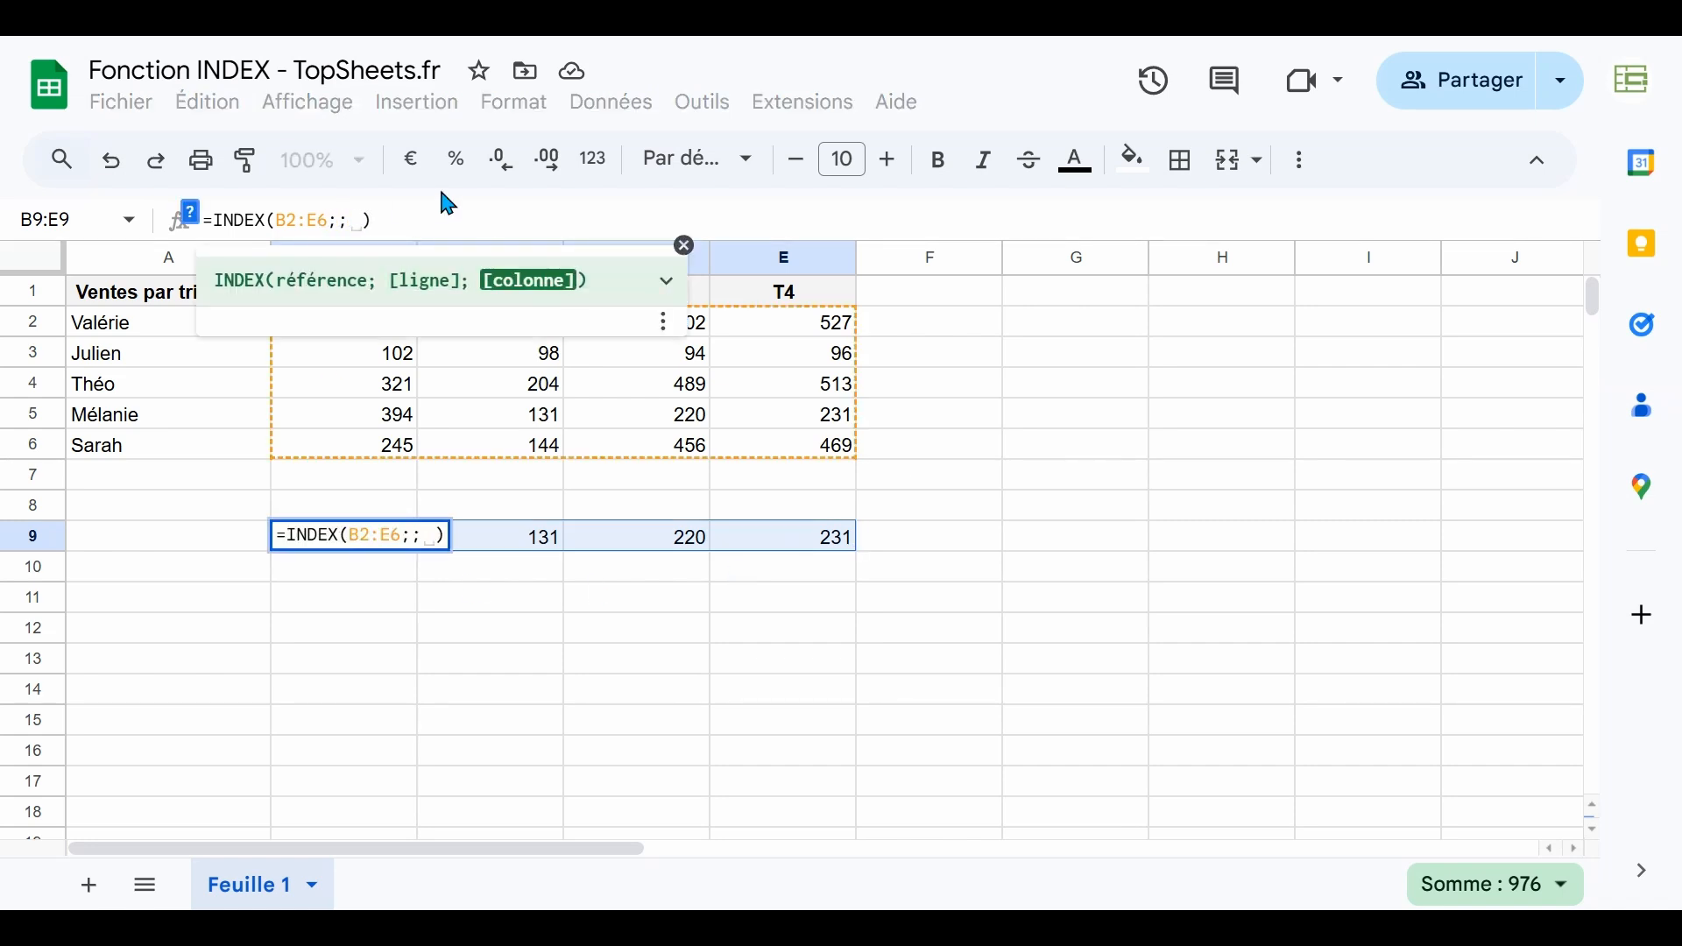
{"action": "type", "text": "2"}
{"action": "key", "text": "Return"}
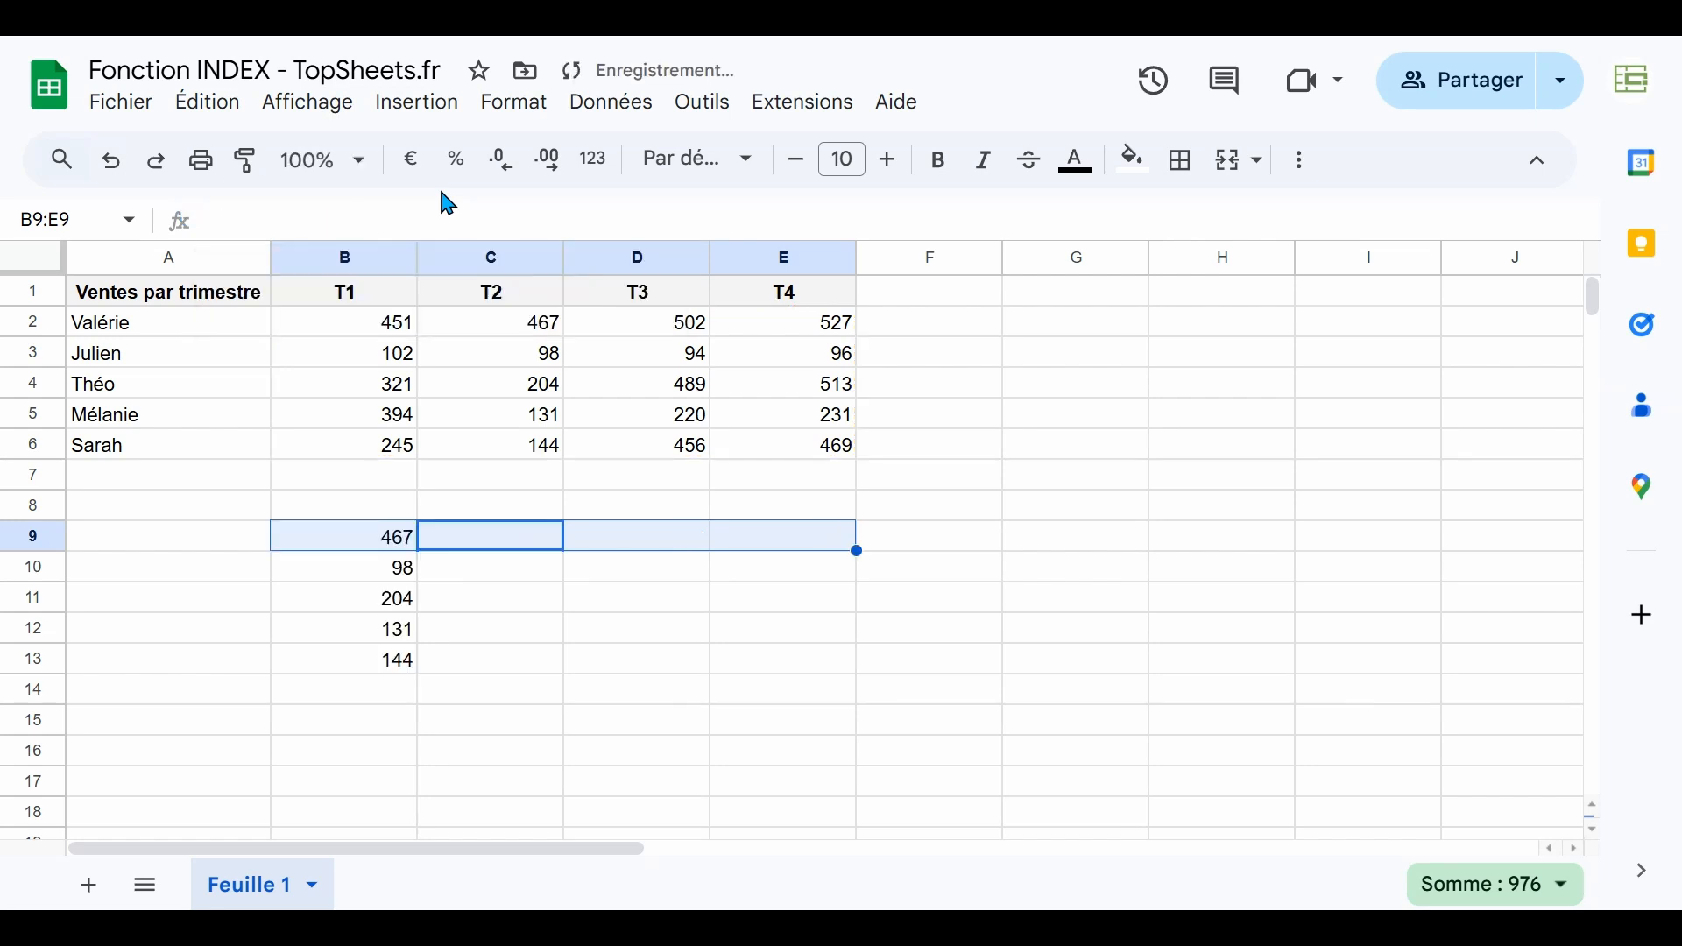
{"action": "left_click", "coordinate": [399, 548]}
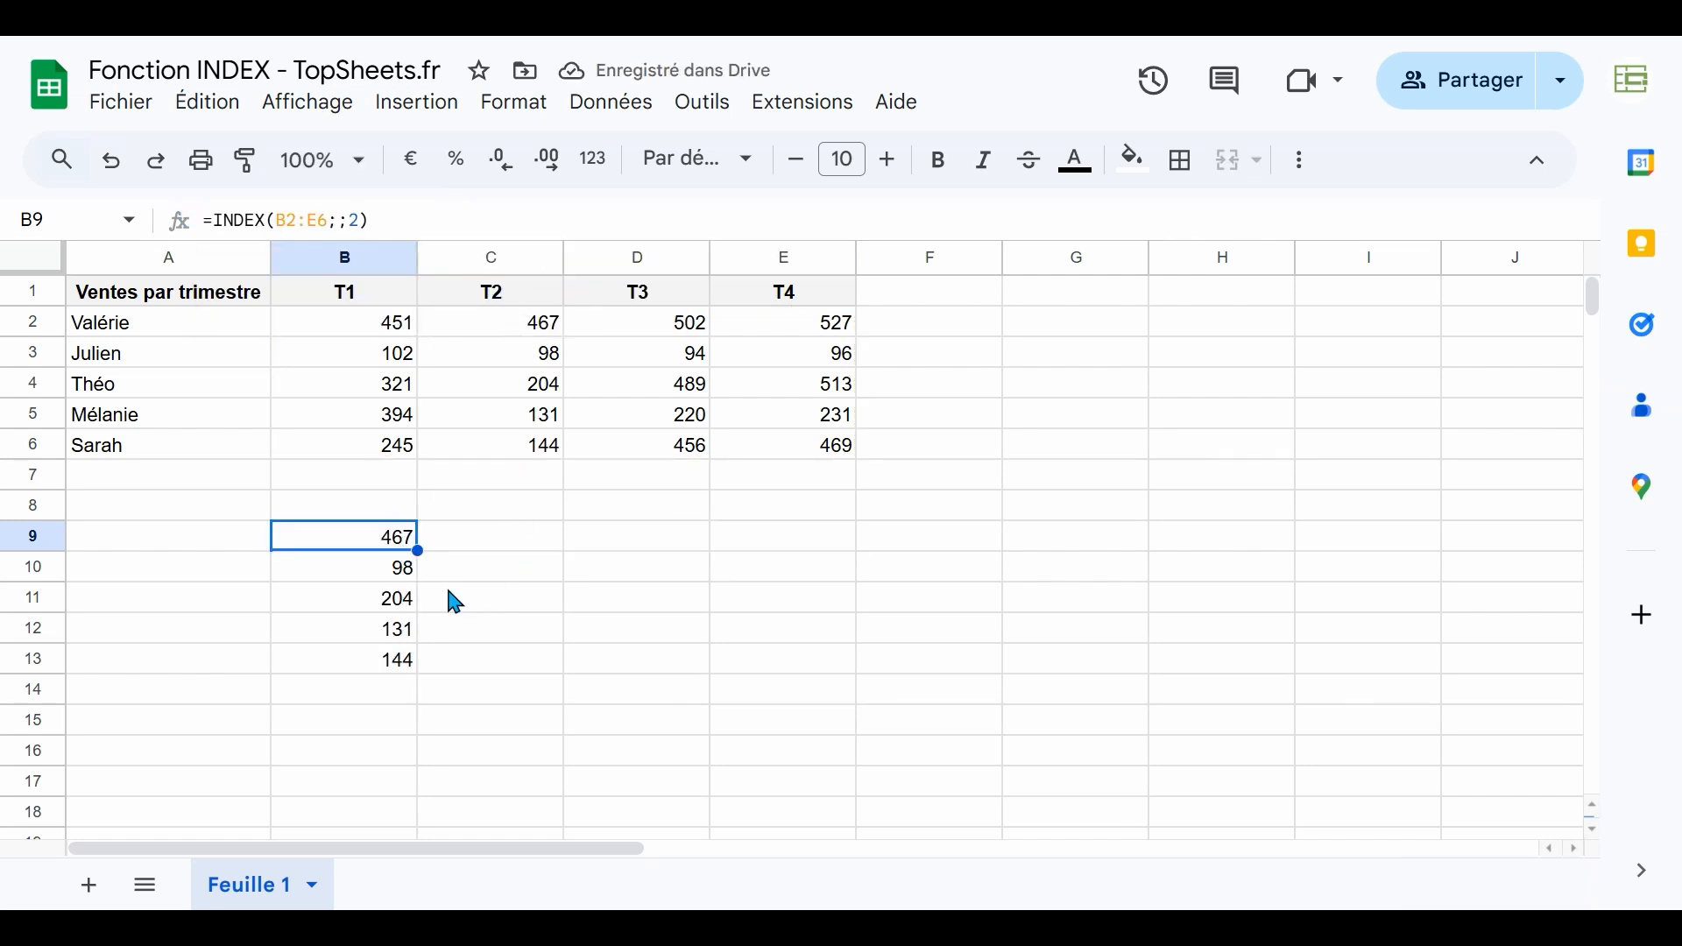
Enter the labels Ligne in A10 and Colonne in A11
{"action": "left_click", "coordinate": [235, 575]}
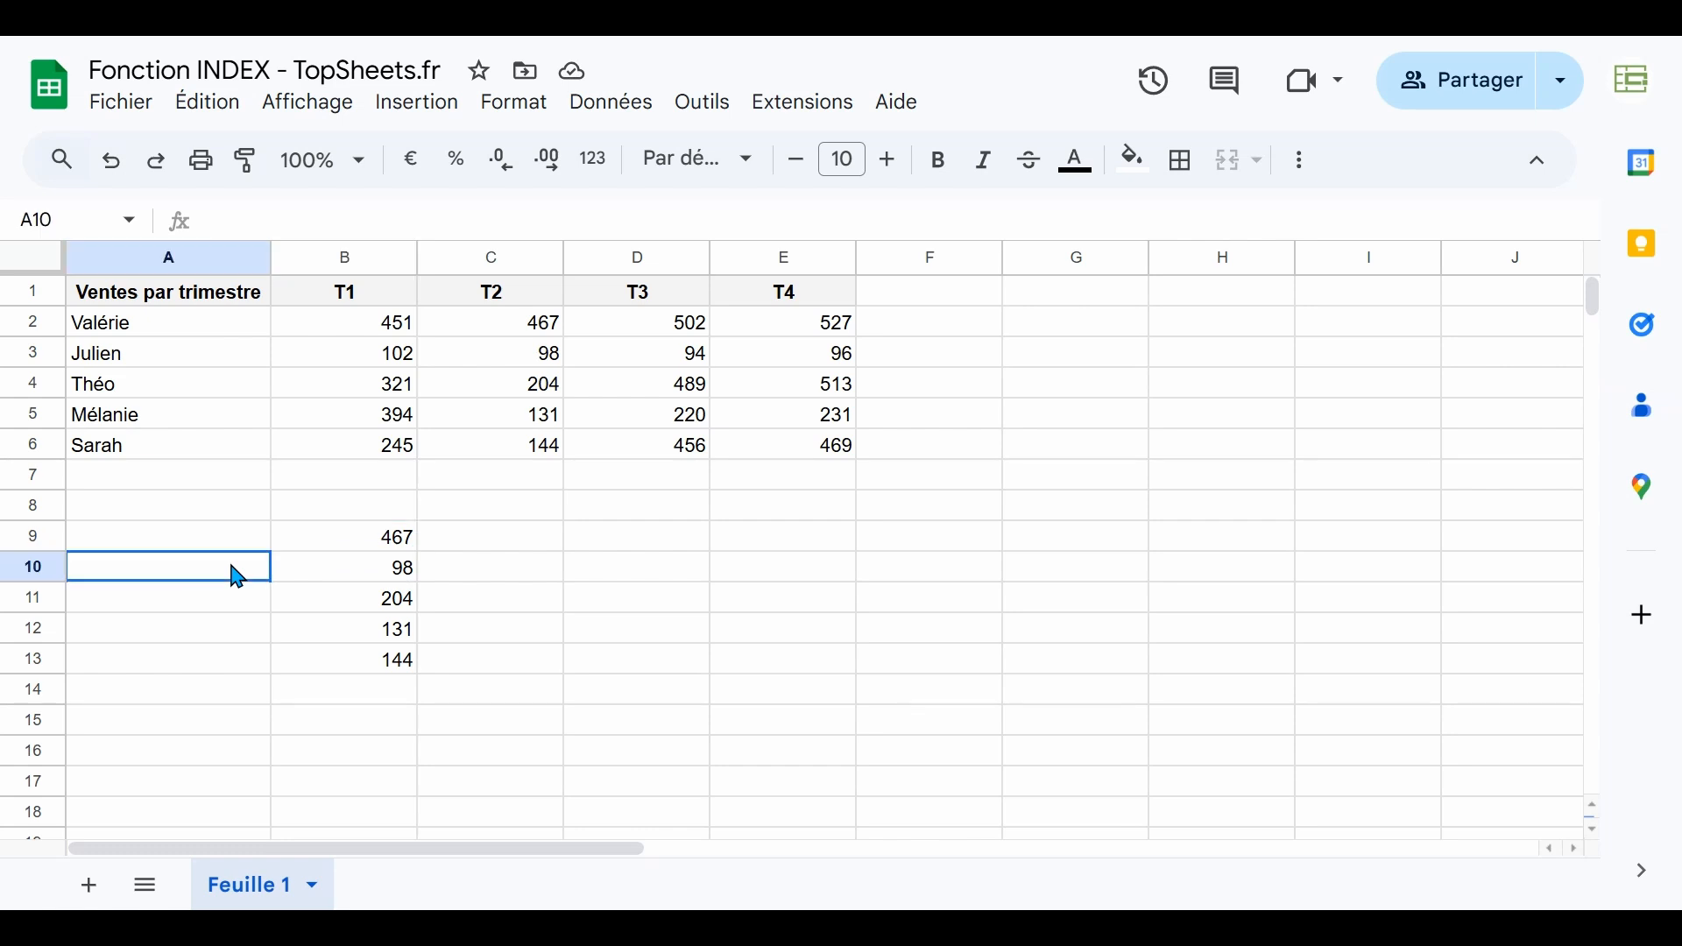
{"action": "type", "text": "Ligen"}
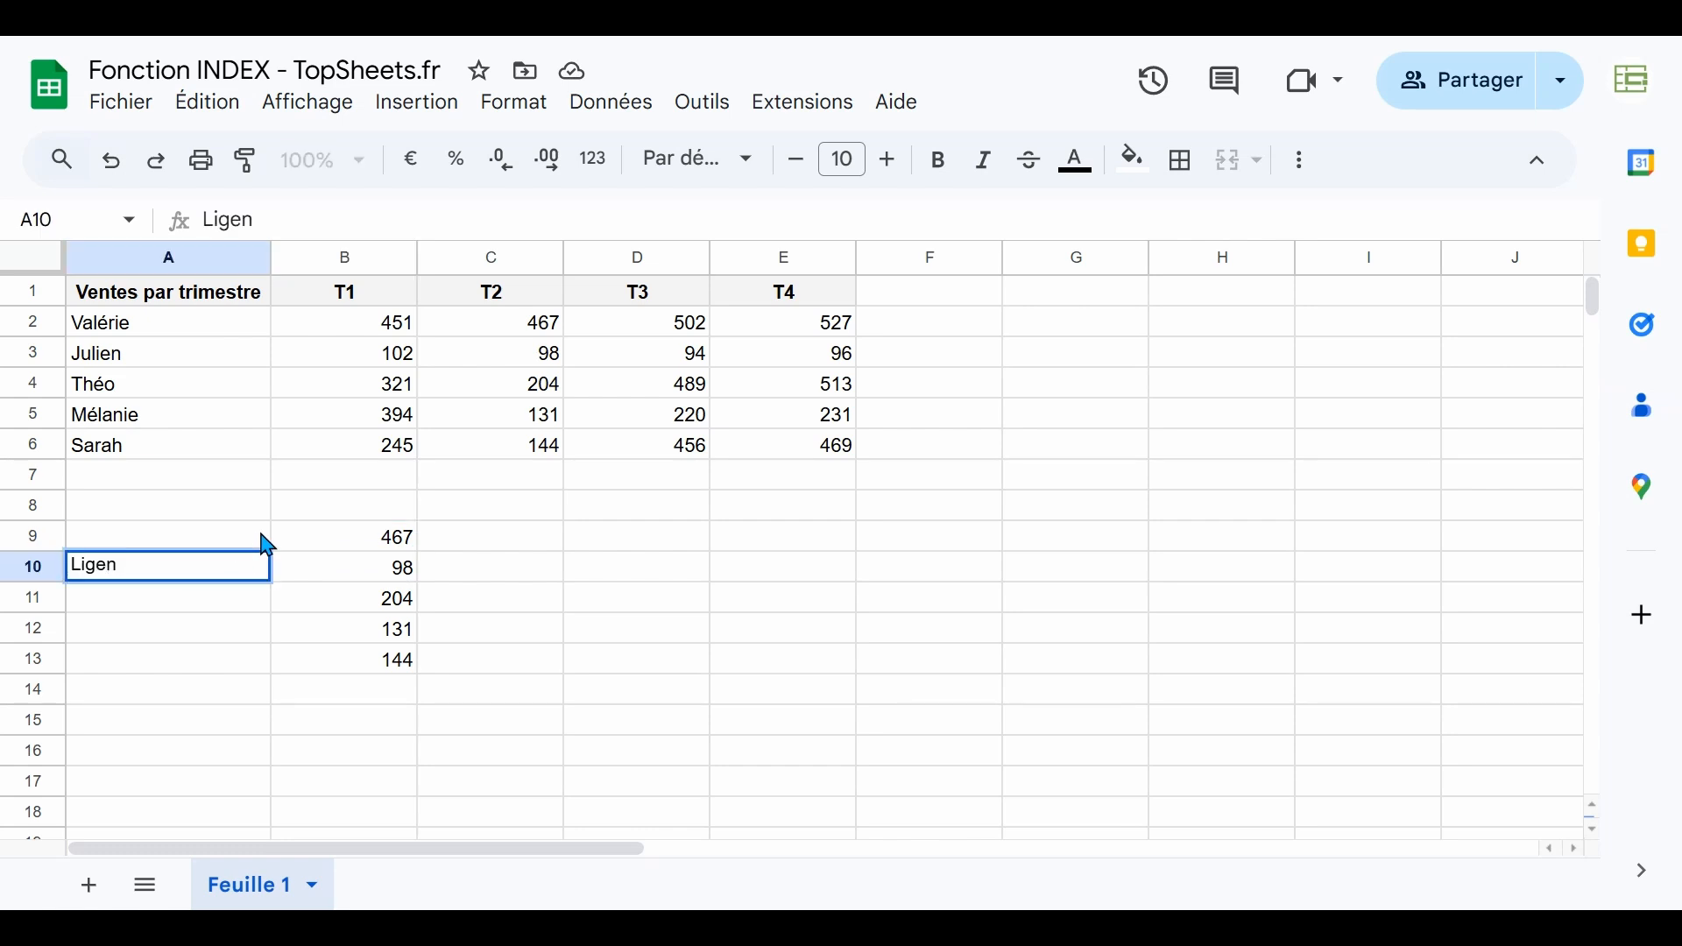
{"action": "type", "text": "e"}
{"action": "key", "text": "Return"}
{"action": "type", "text": "Col"}
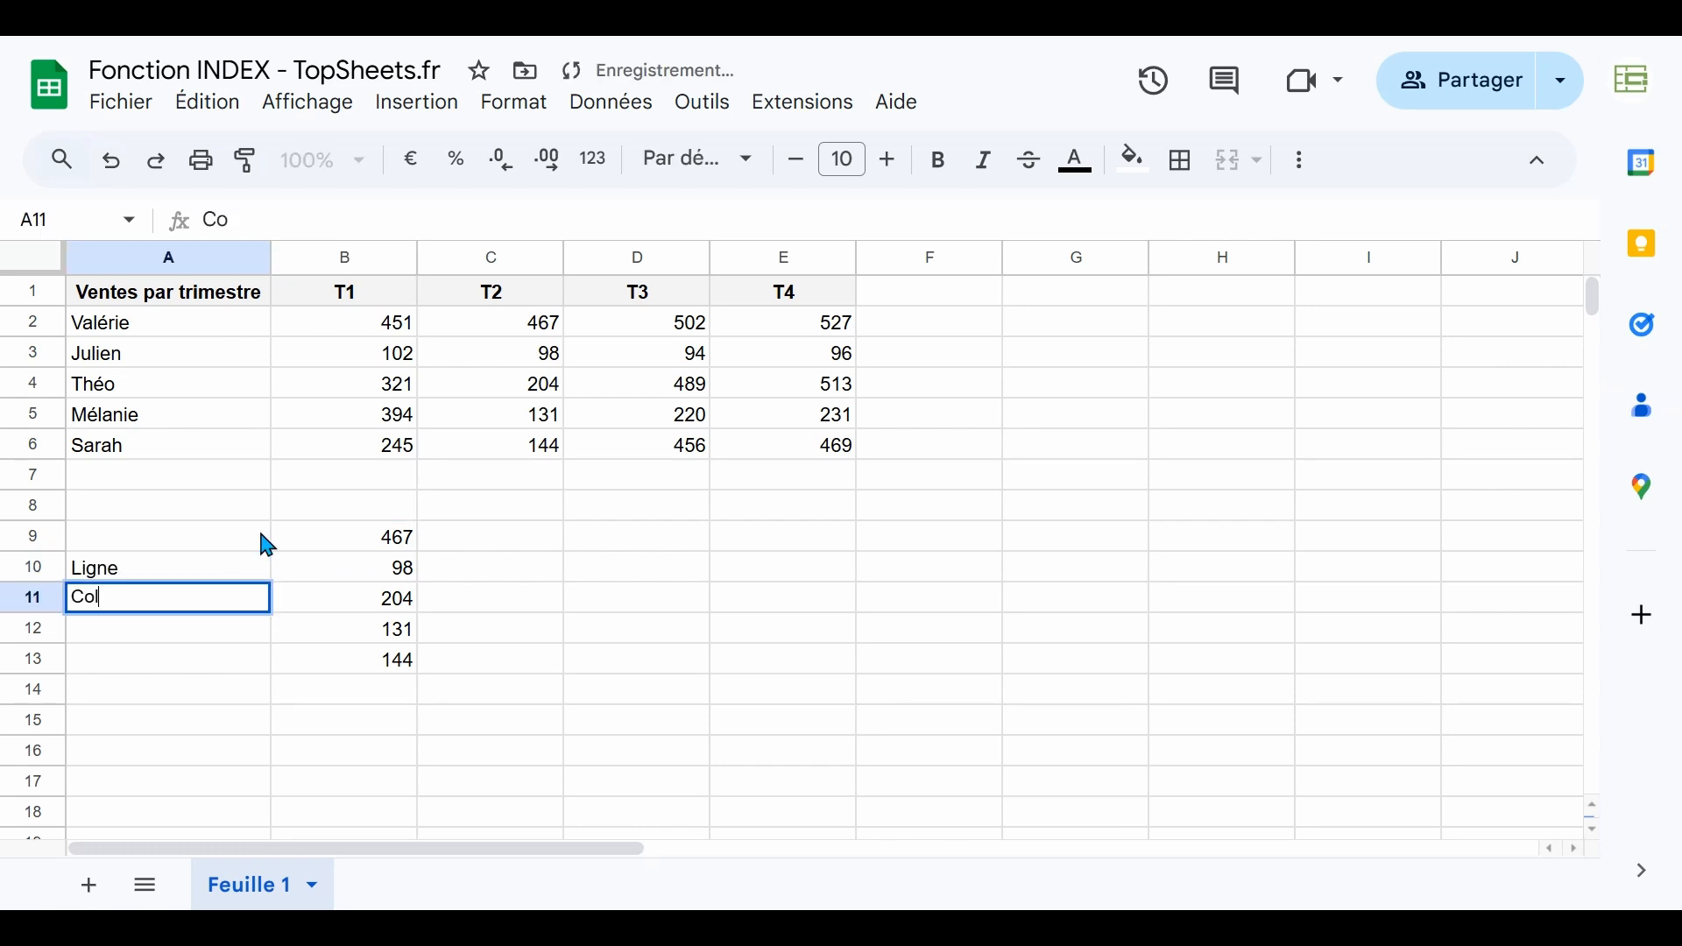
{"action": "type", "text": "onne"}
{"action": "key", "text": "Return"}
Rewrite the B9 formula to take its row from B10 and its column from B11: =INDEX(B2:E6;B10;B11)
{"action": "key", "text": "Right"}
{"action": "key", "text": "Up"}
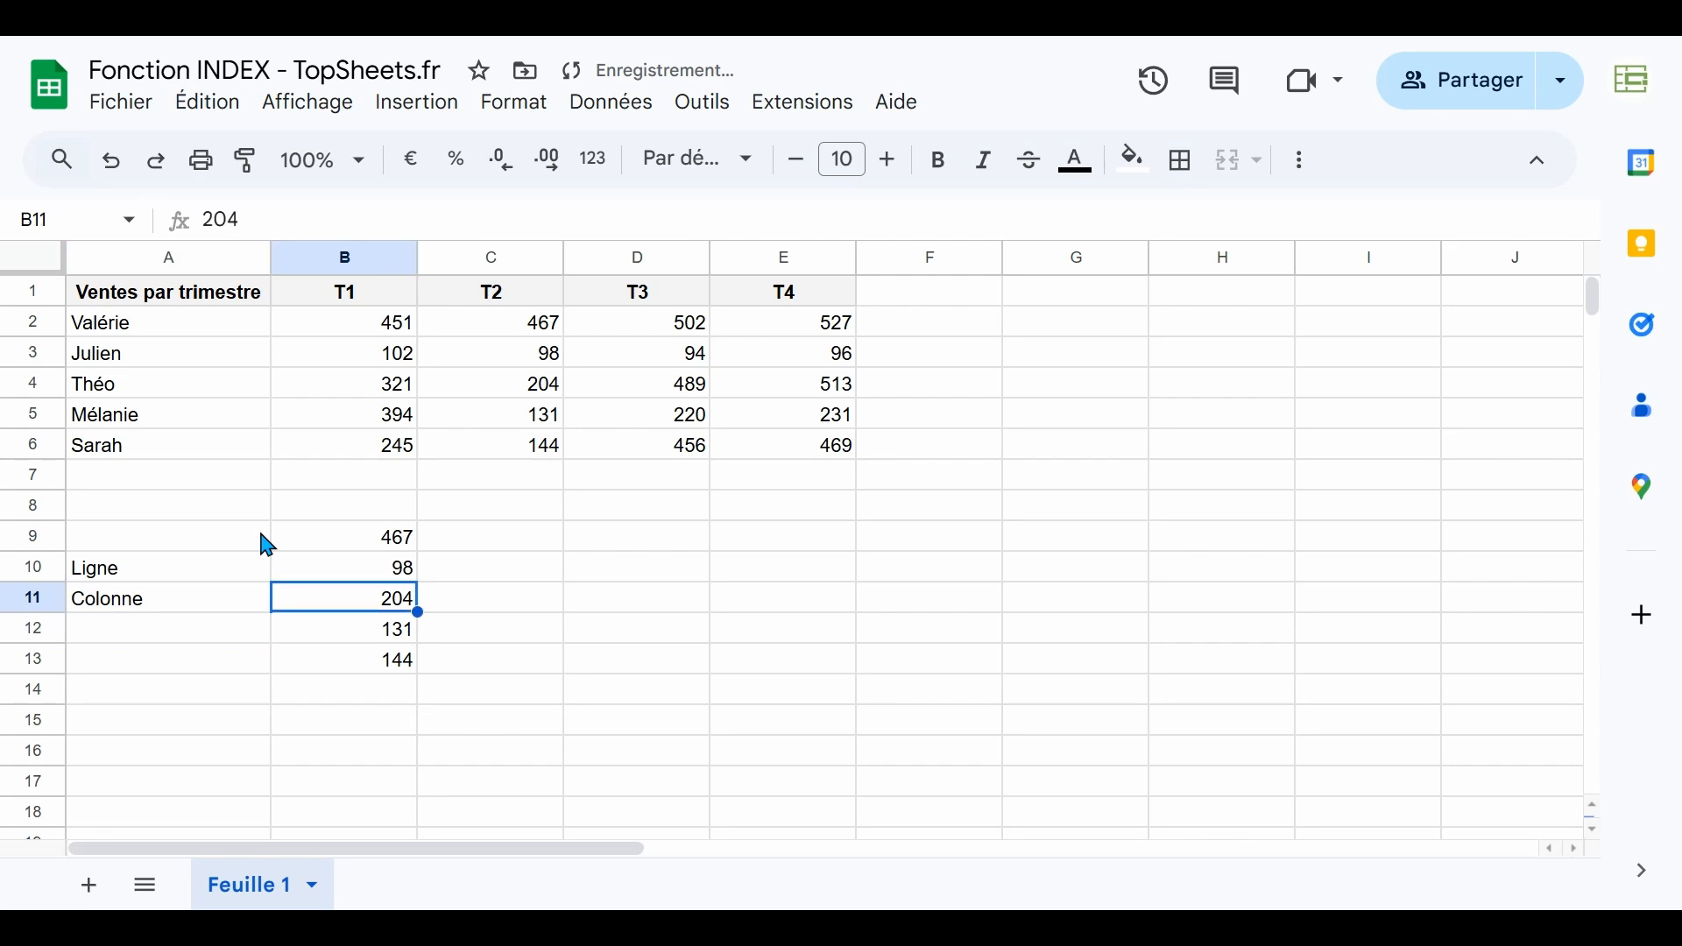
{"action": "key", "text": "Up"}
{"action": "key", "text": "Up"}
{"action": "key", "text": "Return"}
{"action": "key", "text": "Left"}
{"action": "key", "text": "Left"}
{"action": "key", "text": "Left"}
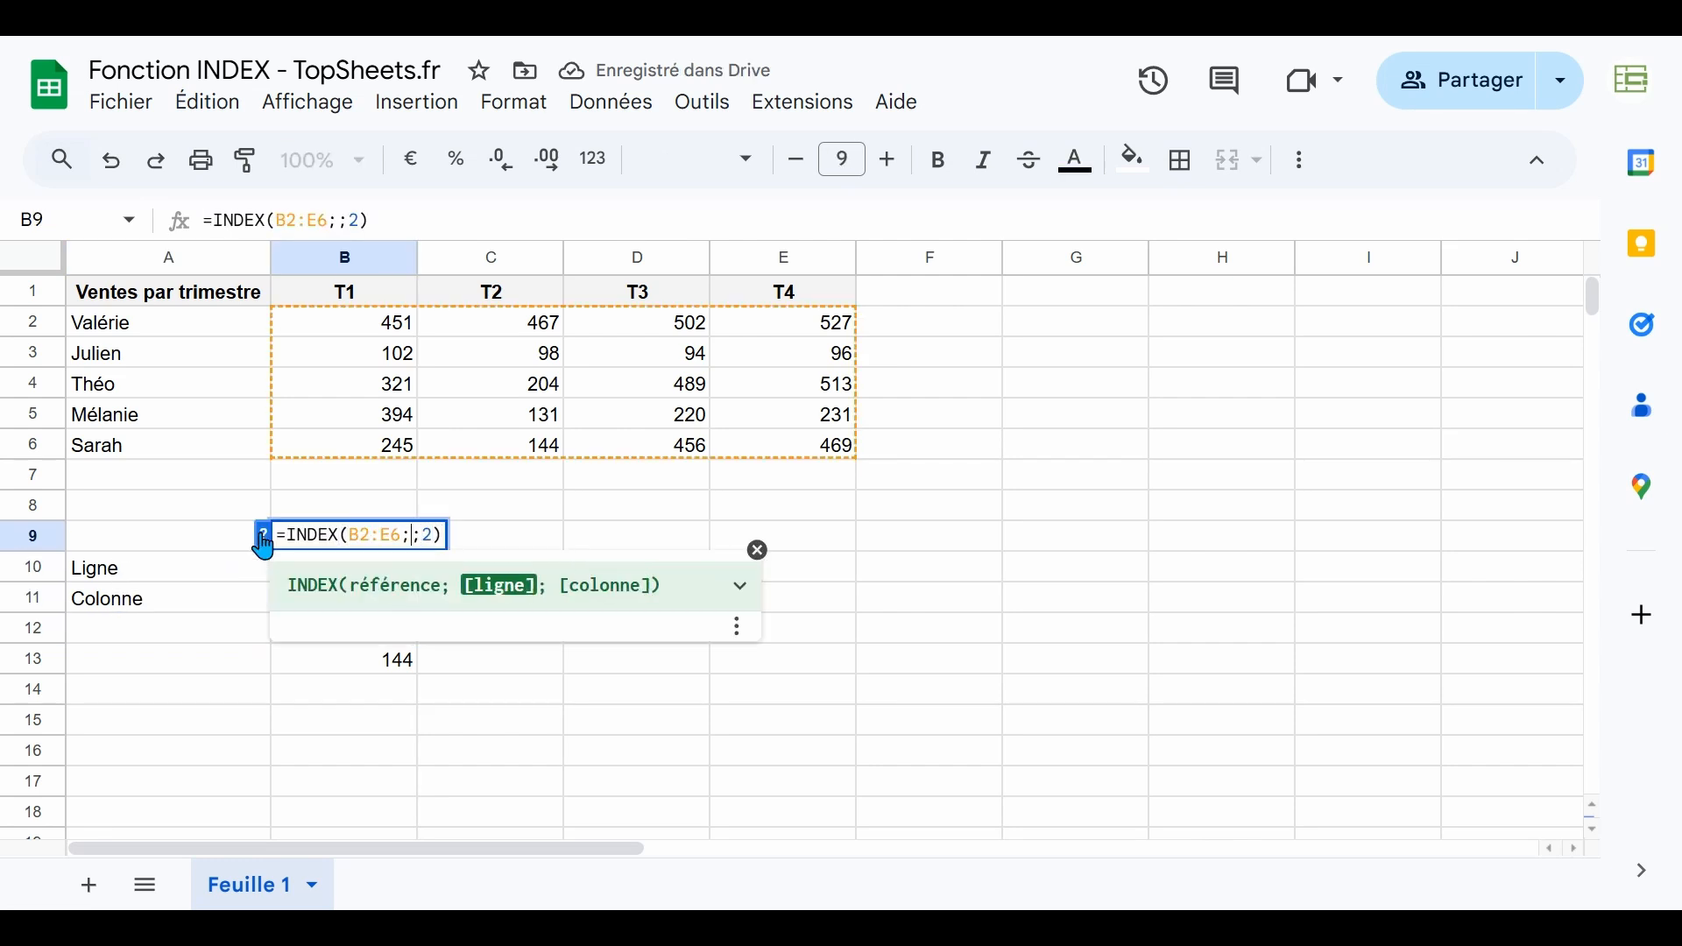
{"action": "key", "text": "End"}
{"action": "key", "text": "BackSpace"}
{"action": "key", "text": "BackSpace"}
{"action": "key", "text": "BackSpace"}
{"action": "left_click", "coordinate": [259, 570]}
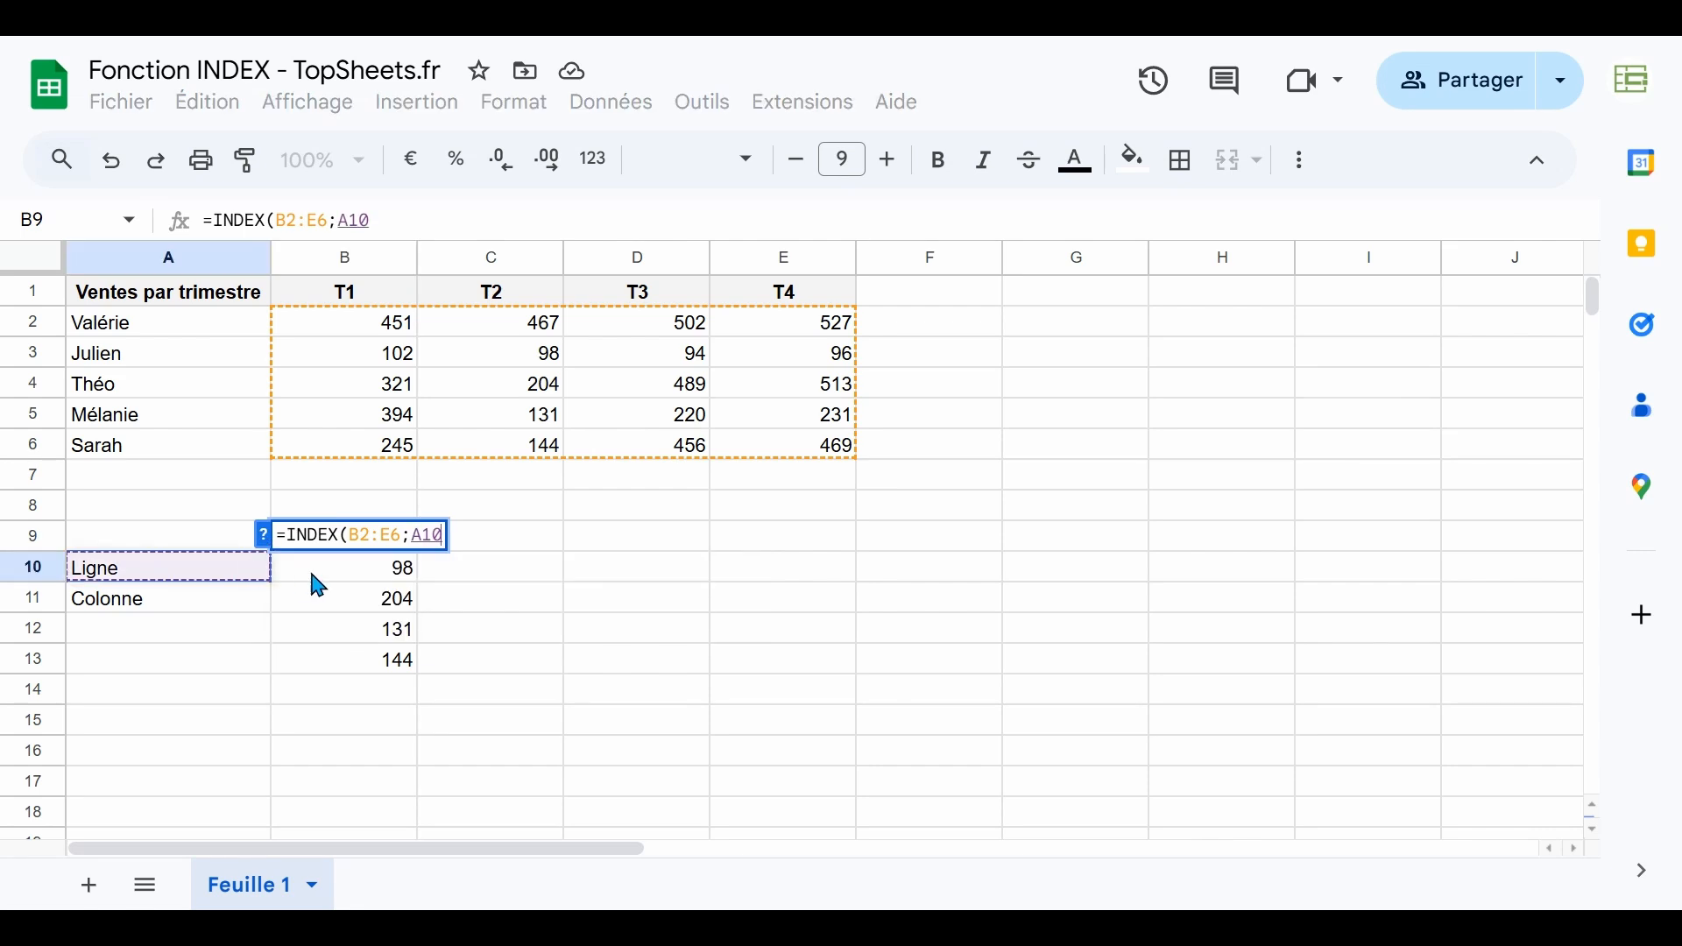
{"action": "left_click", "coordinate": [319, 585]}
{"action": "type", "text": ";"}
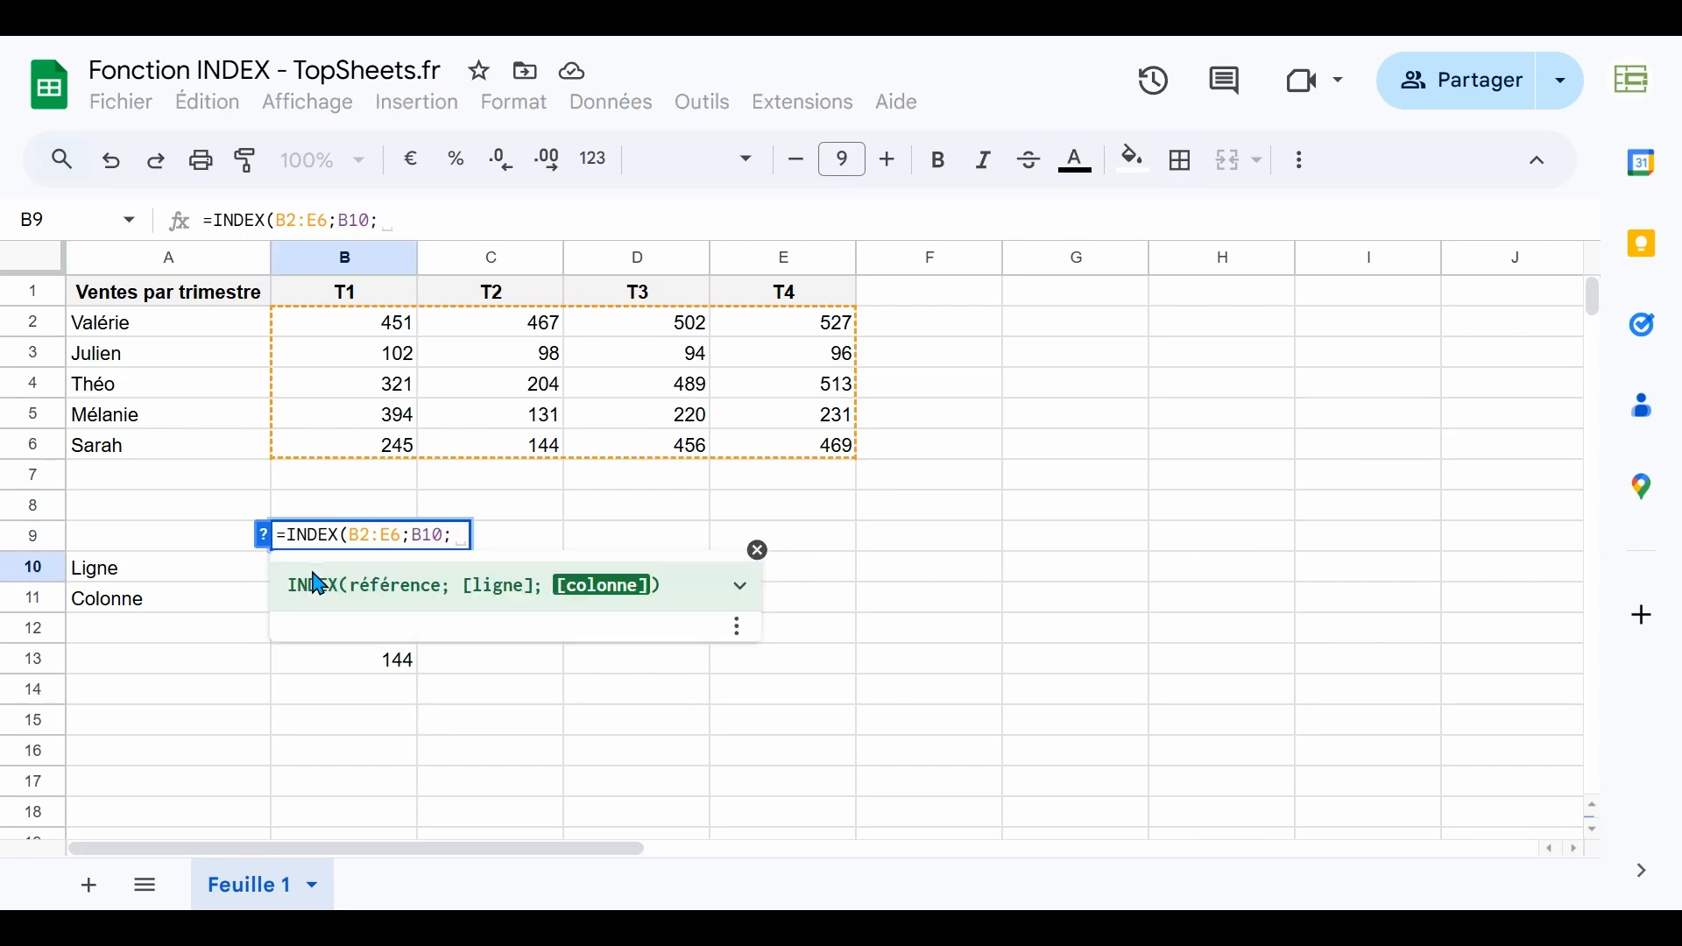
{"action": "left_click", "coordinate": [319, 582]}
{"action": "key", "text": "Down"}
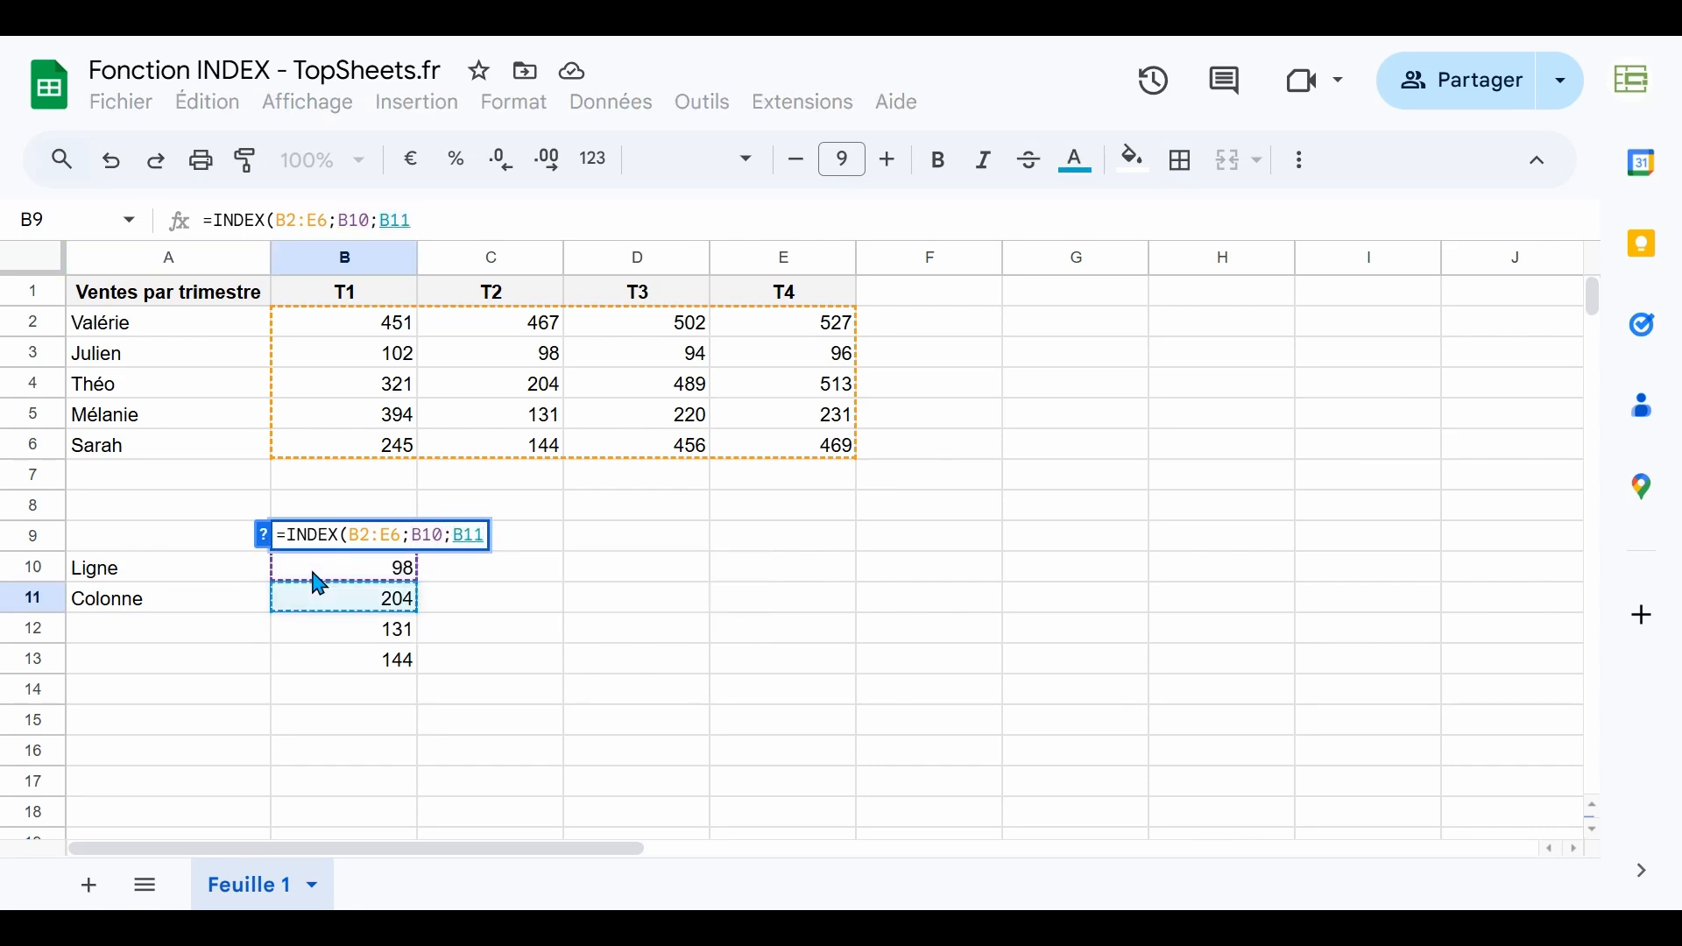
{"action": "key", "text": "Return"}
{"action": "key", "text": "Up"}
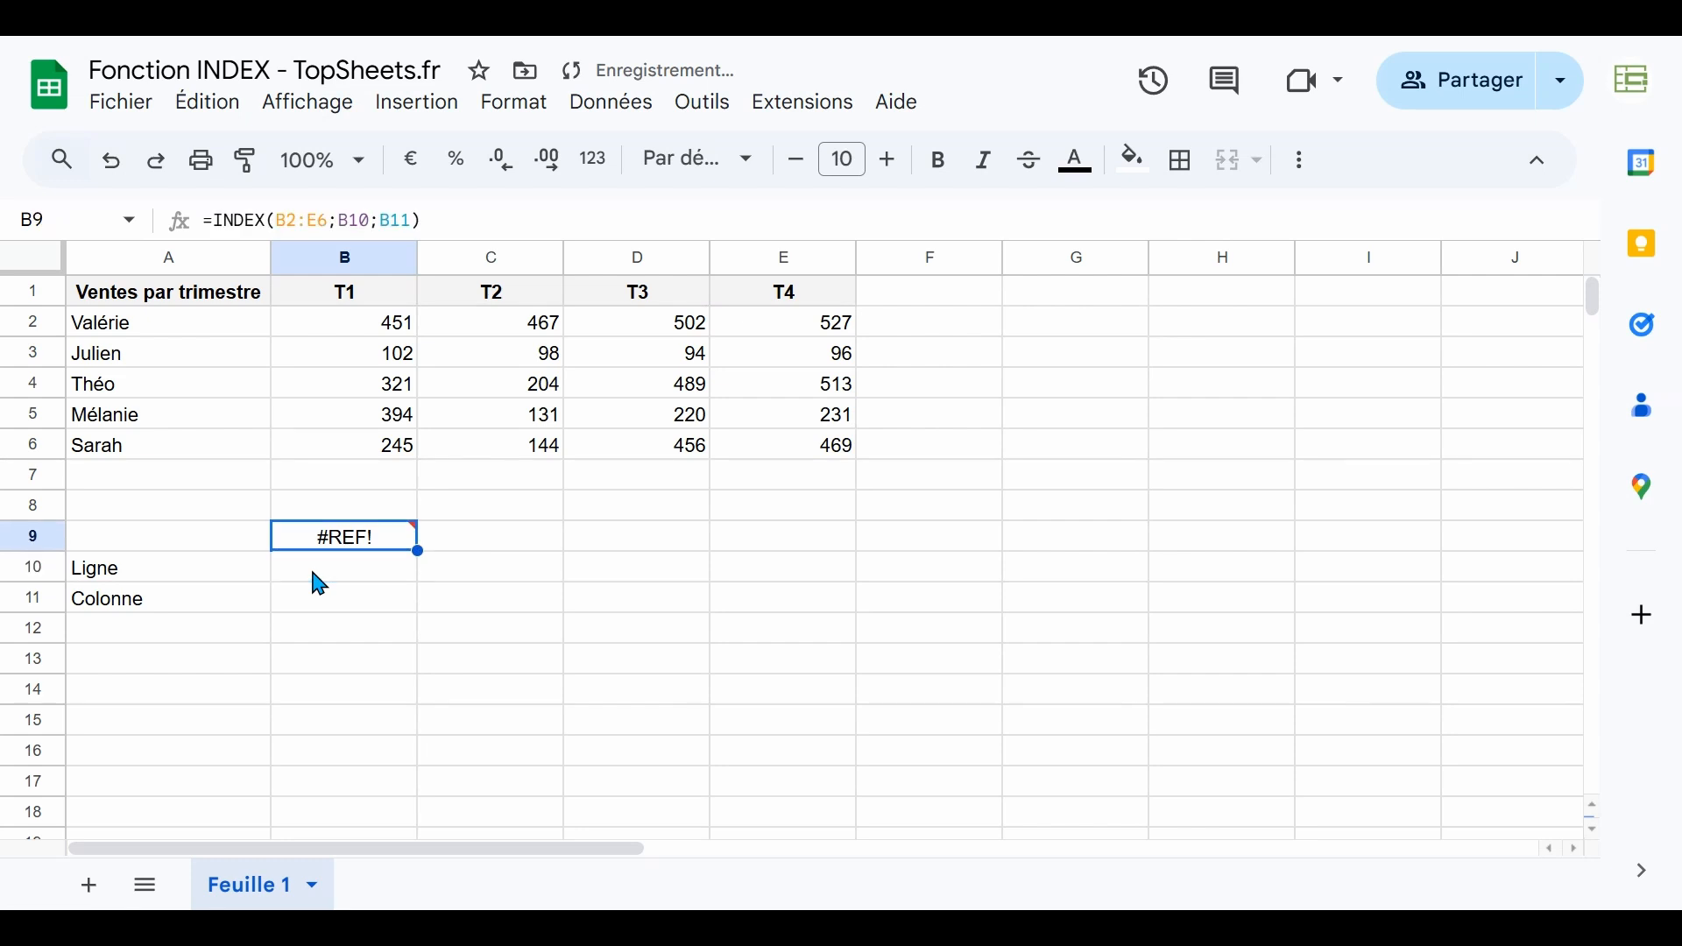
Enter row number 1 in B10 and column number 3 in B11, and check the result against cell D2
{"action": "key", "text": "Down"}
{"action": "type", "text": "1"}
{"action": "key", "text": "Return"}
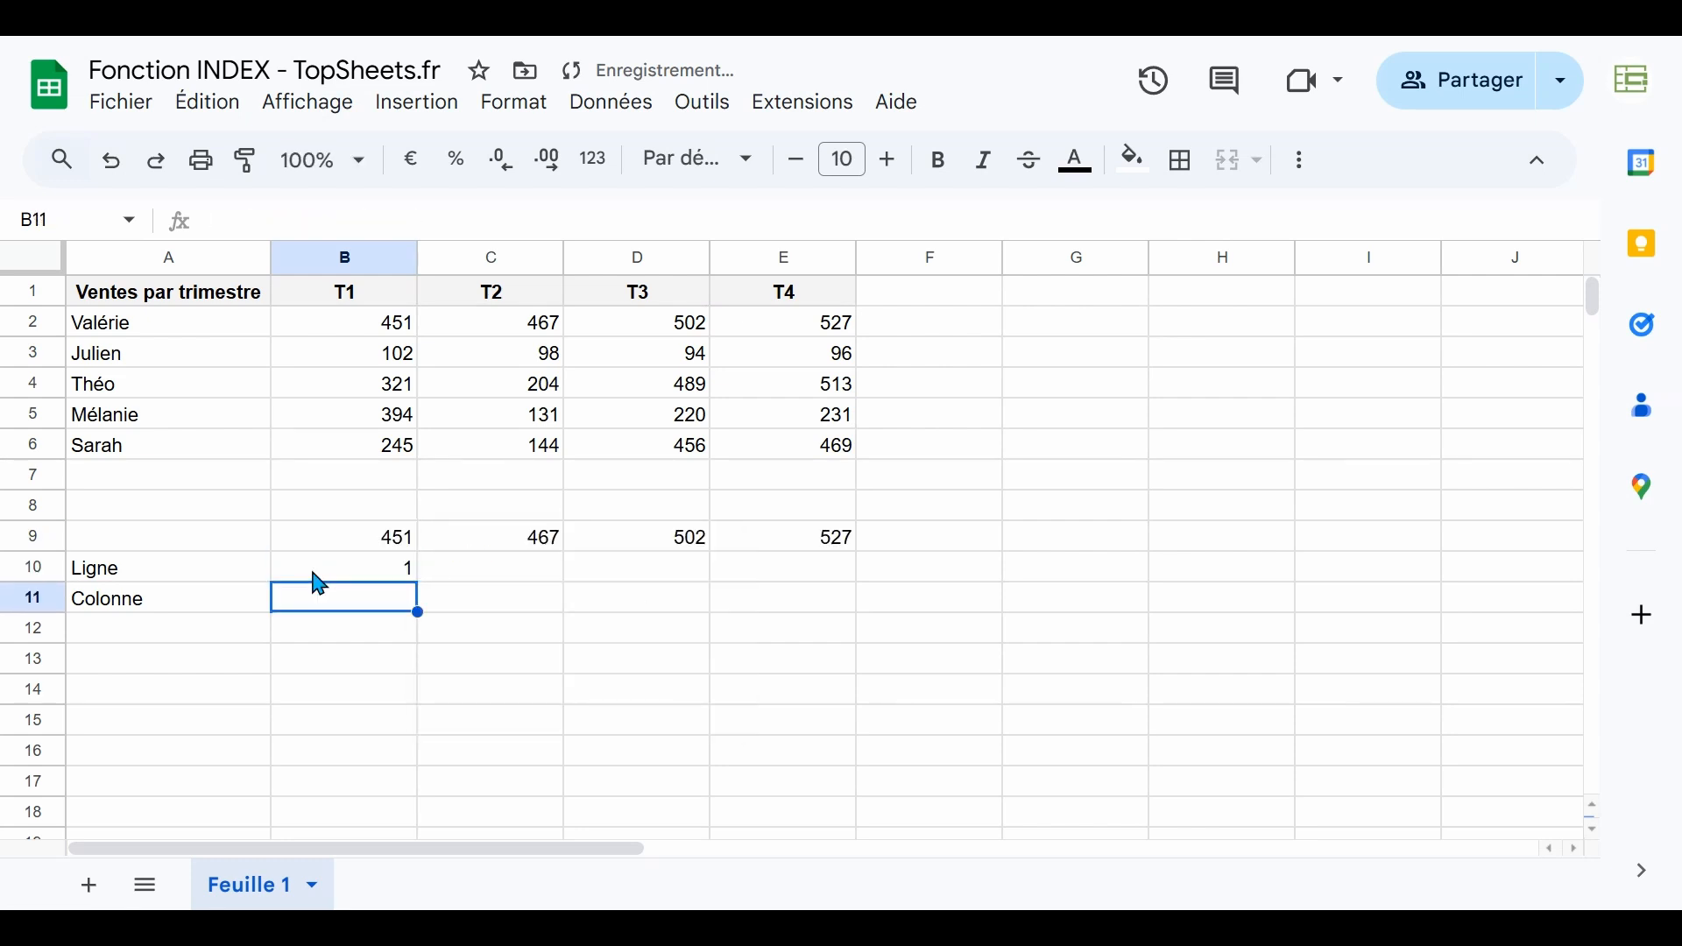
{"action": "type", "text": "3"}
{"action": "key", "text": "Return"}
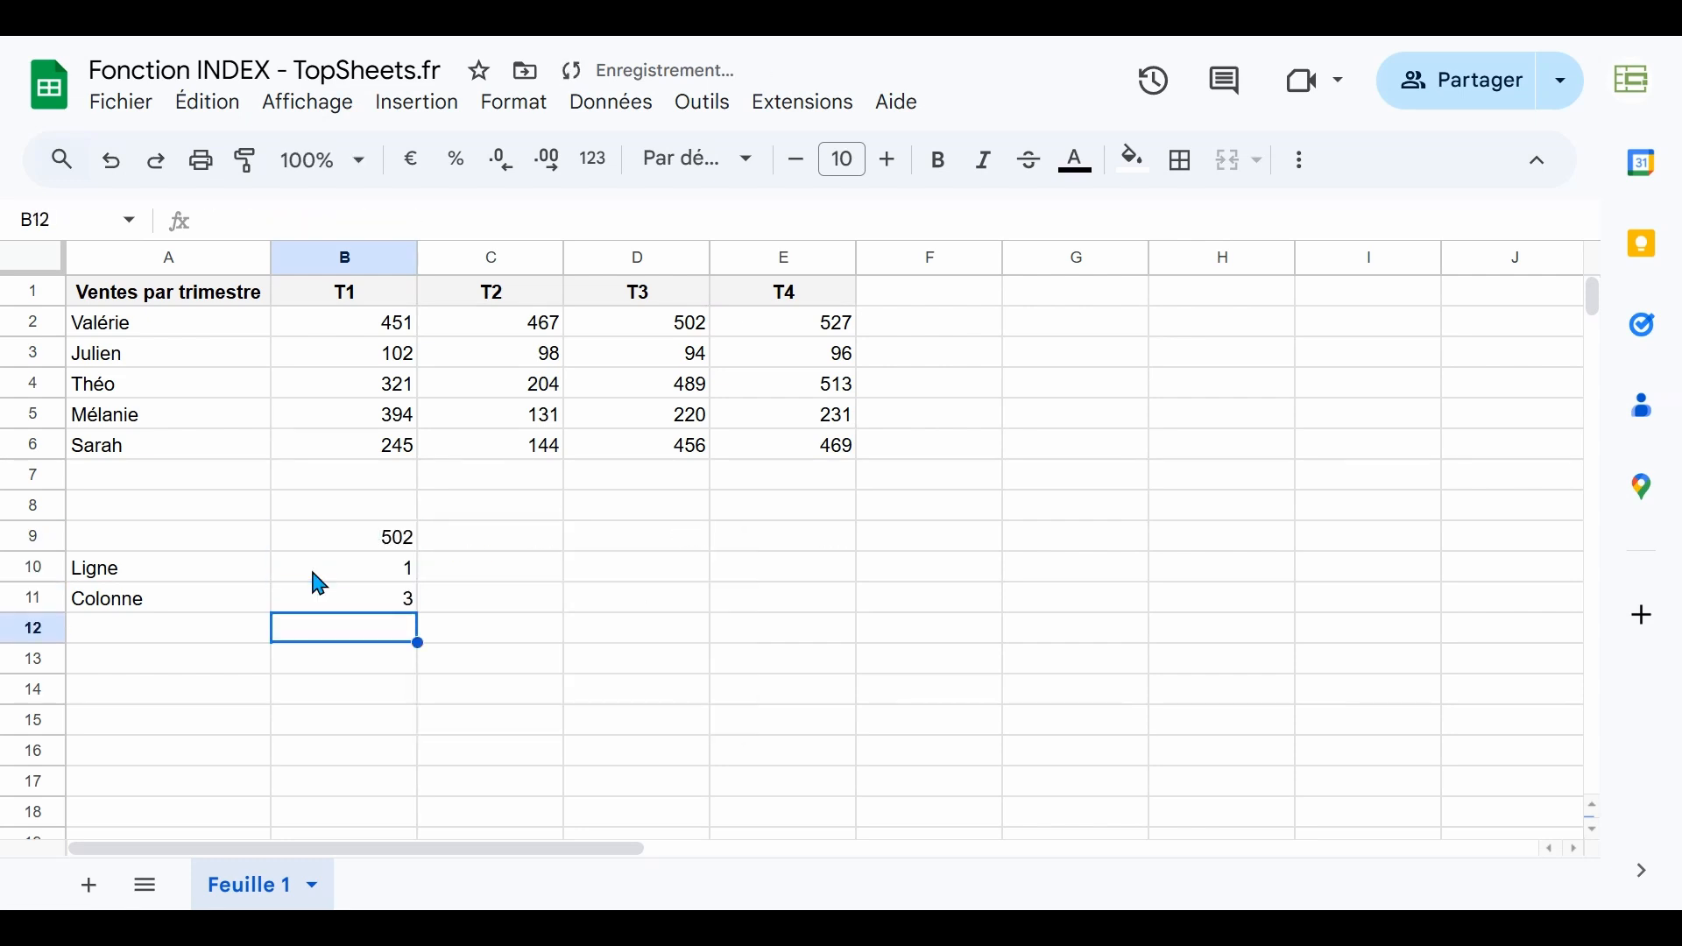
{"action": "left_click", "coordinate": [666, 326]}
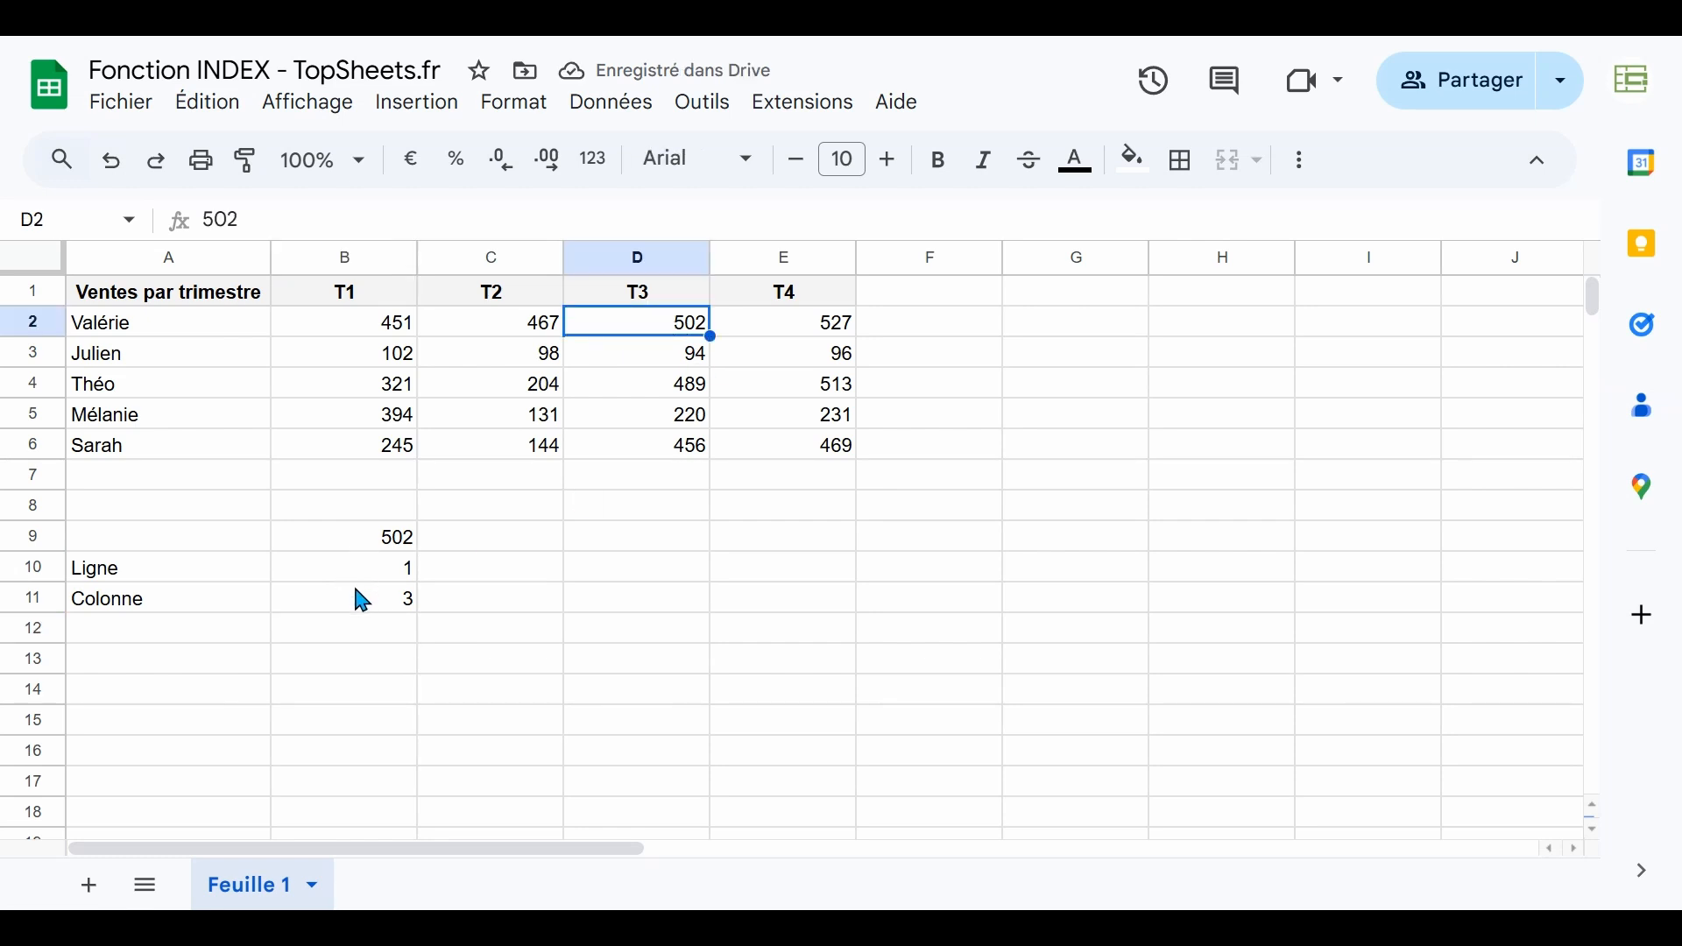
Replace the label in A11 with Trimestre
{"action": "left_click", "coordinate": [236, 605]}
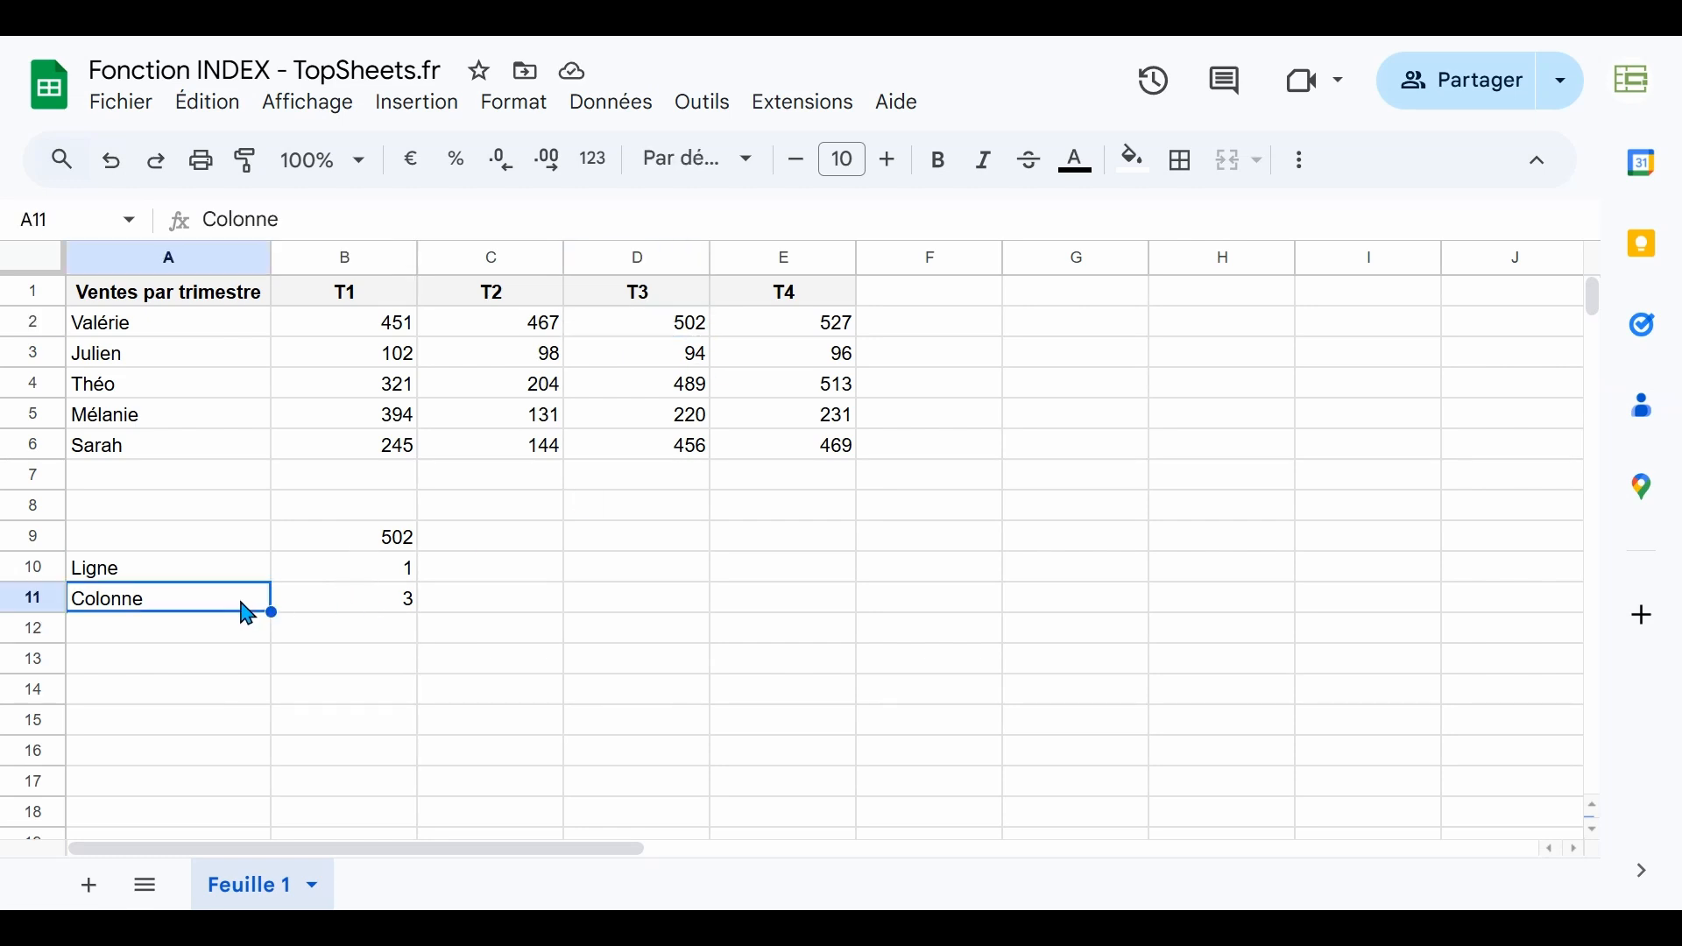
{"action": "type", "text": "Trimestre"}
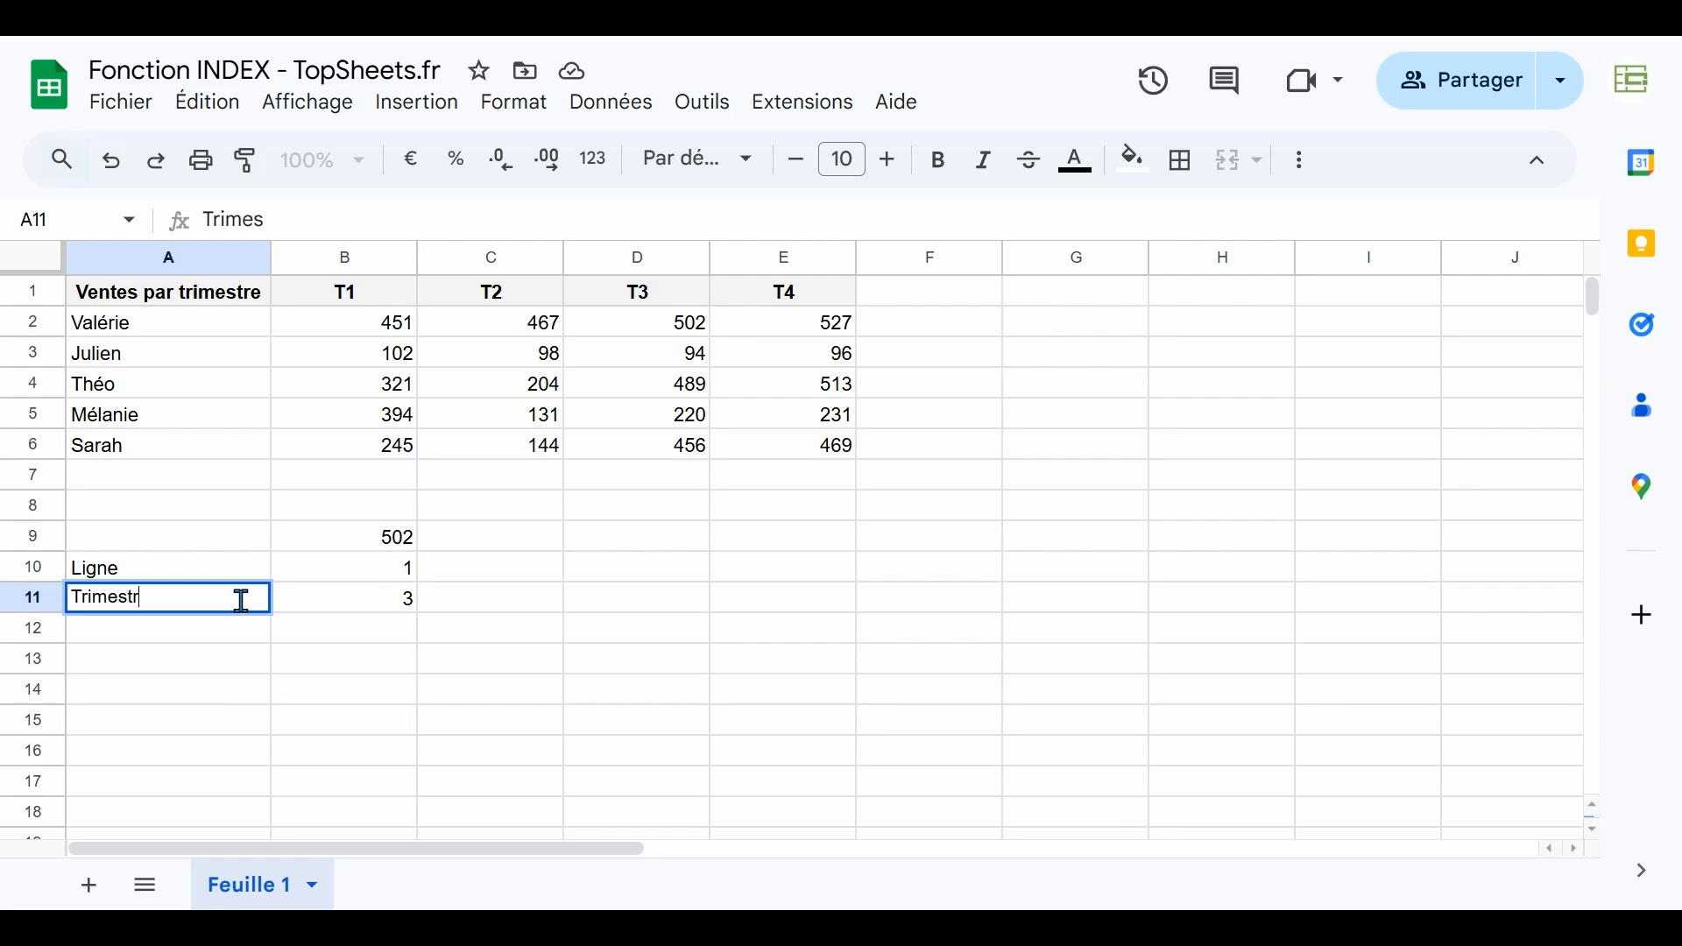
{"action": "key", "text": "Return"}
Start a formula in D9 with the same arguments as B9: =INDEX(B2:E6;B10;B11)
{"action": "key", "text": "Up"}
{"action": "key", "text": "Up"}
{"action": "key", "text": "Right"}
{"action": "key", "text": "Right"}
{"action": "key", "text": "Up"}
{"action": "key", "text": "Right"}
{"action": "type", "text": "=INDEX(B2:E6;B10;B11"}
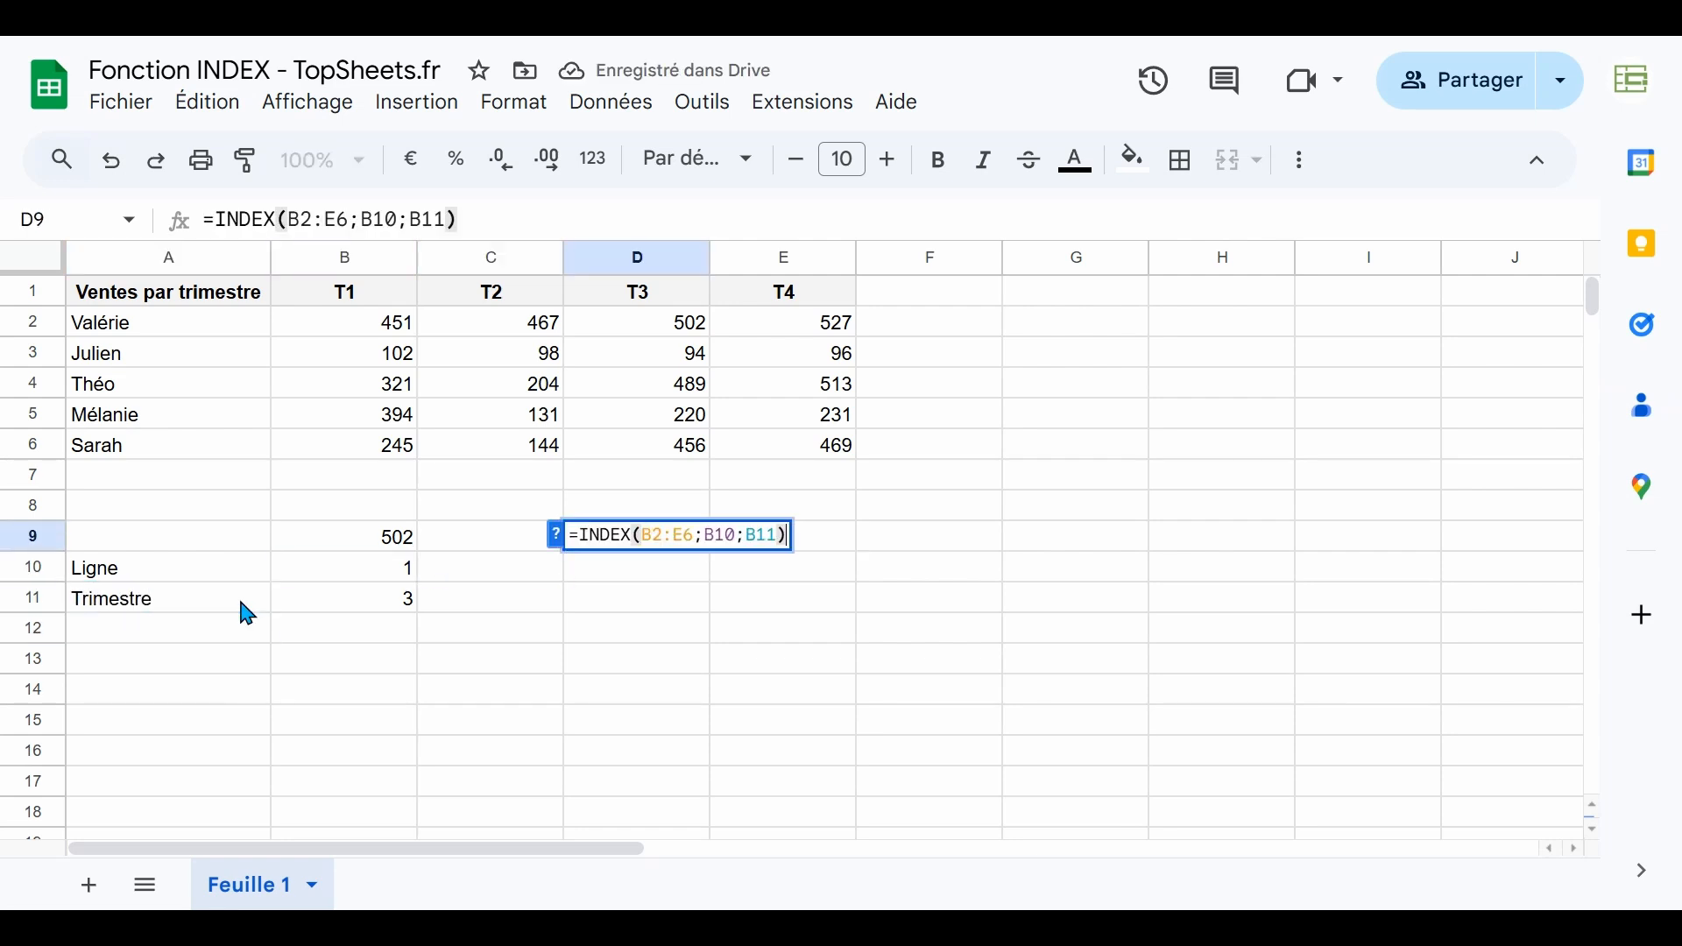
Reduce the D9 formula to row 2 with no column argument, giving =INDEX(B2:E6;2)
{"action": "key", "text": "BackSpace"}
{"action": "key", "text": "BackSpace"}
{"action": "key", "text": "BackSpace"}
{"action": "key", "text": "BackSpace"}
{"action": "key", "text": "BackSpace"}
{"action": "key", "text": "BackSpace"}
{"action": "key", "text": "BackSpace"}
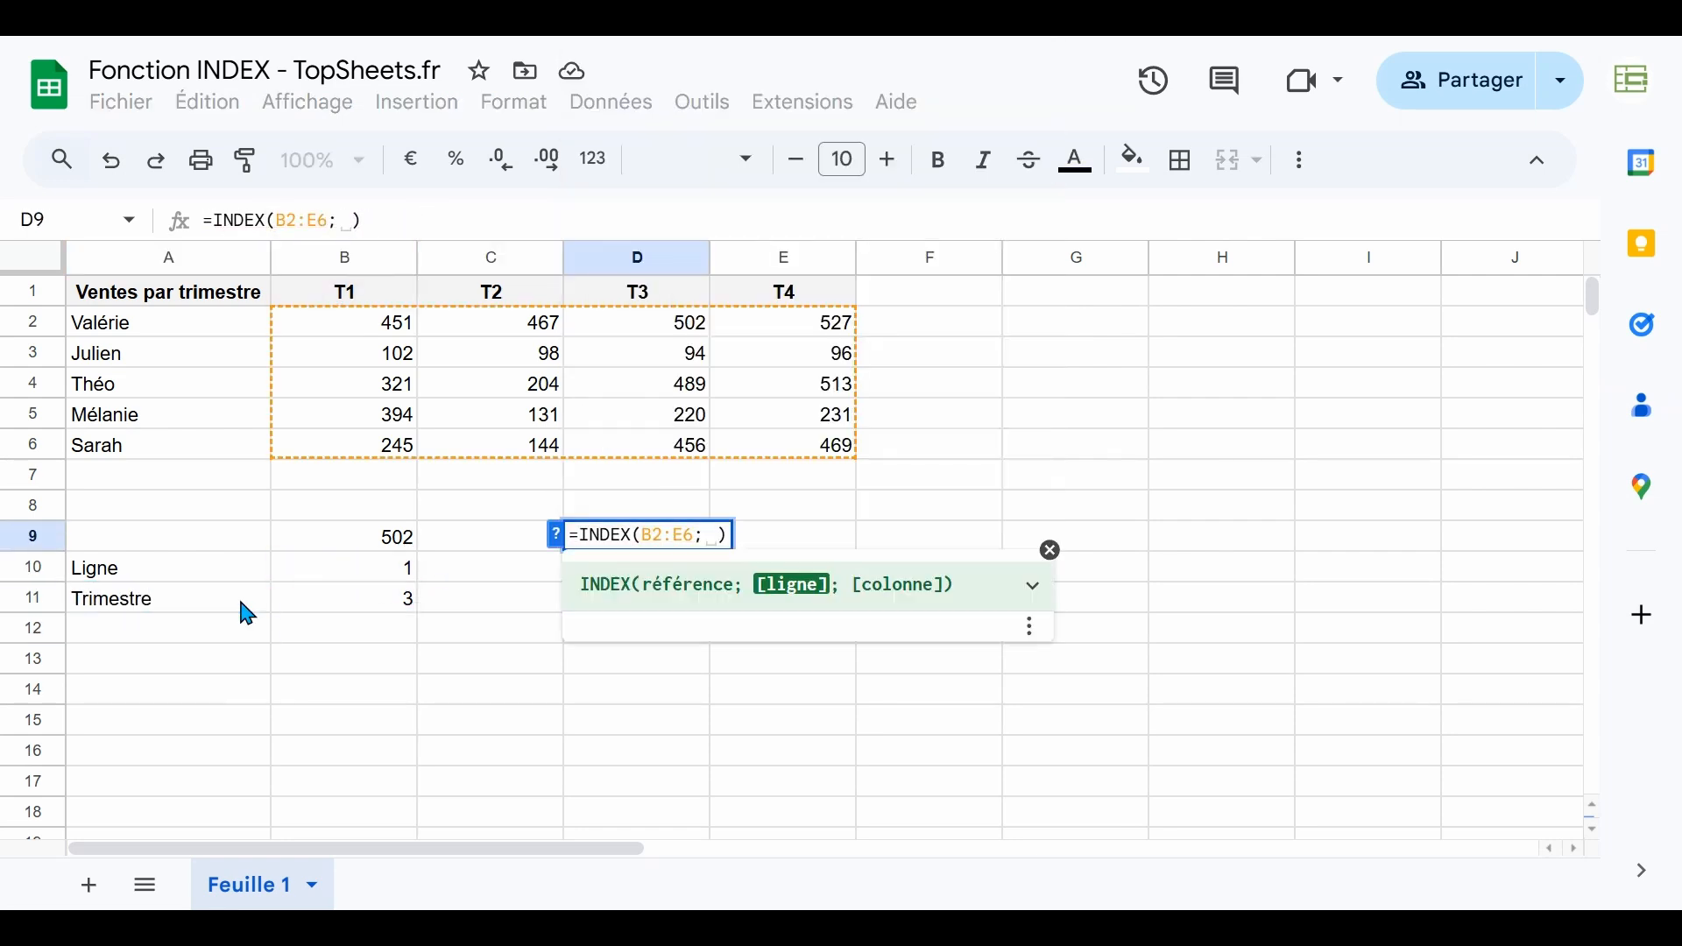
{"action": "type", "text": "2"}
{"action": "key", "text": "Return"}
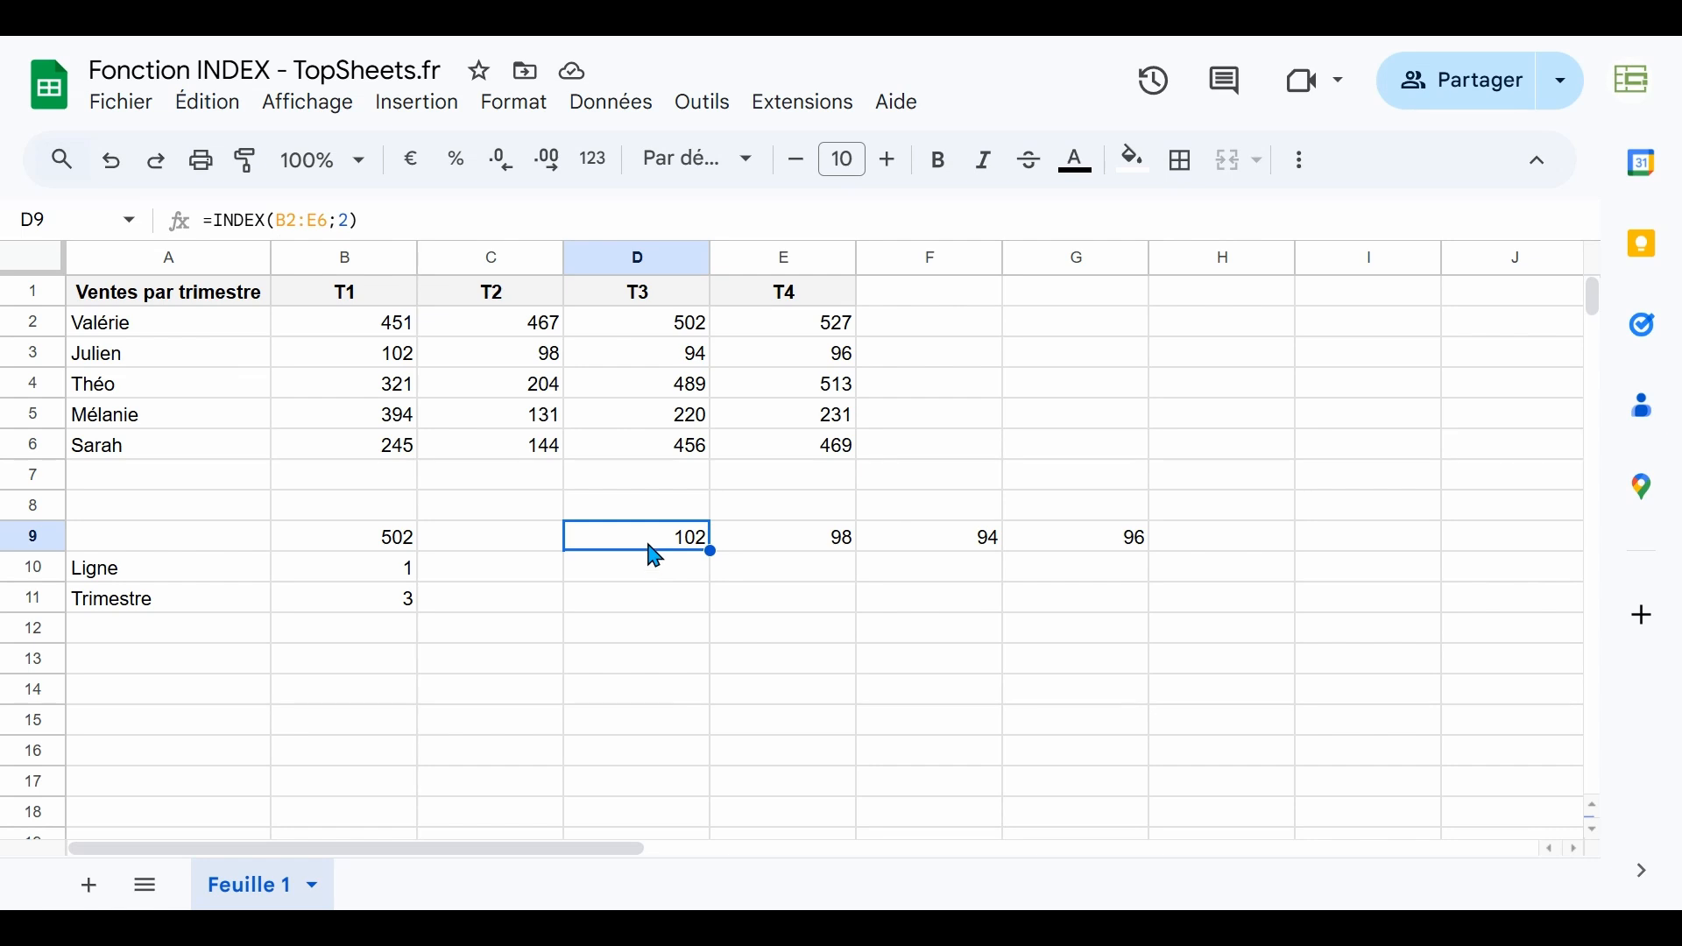
Examine the cells D9 to G9 one by one to see which of them holds the INDEX formula
{"action": "left_click", "coordinate": [735, 543]}
{"action": "left_click", "coordinate": [900, 540]}
{"action": "left_click", "coordinate": [1055, 541]}
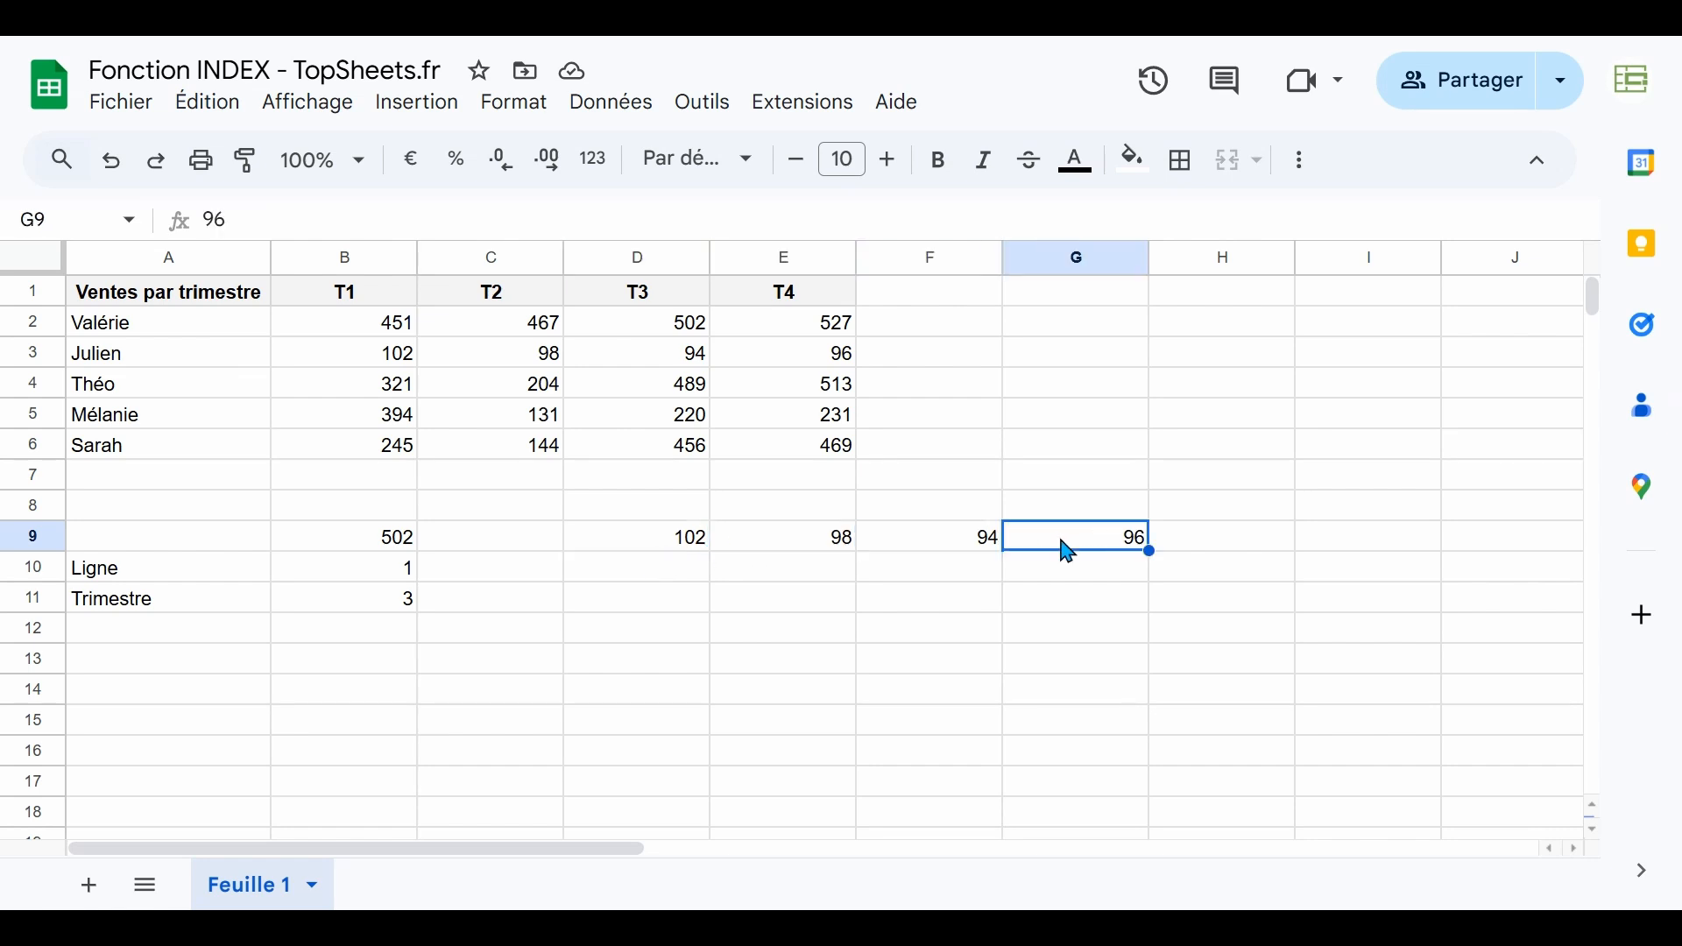
{"action": "left_click", "coordinate": [815, 554]}
{"action": "left_click_drag", "start_coordinate": [705, 552], "coordinate": [1069, 557]}
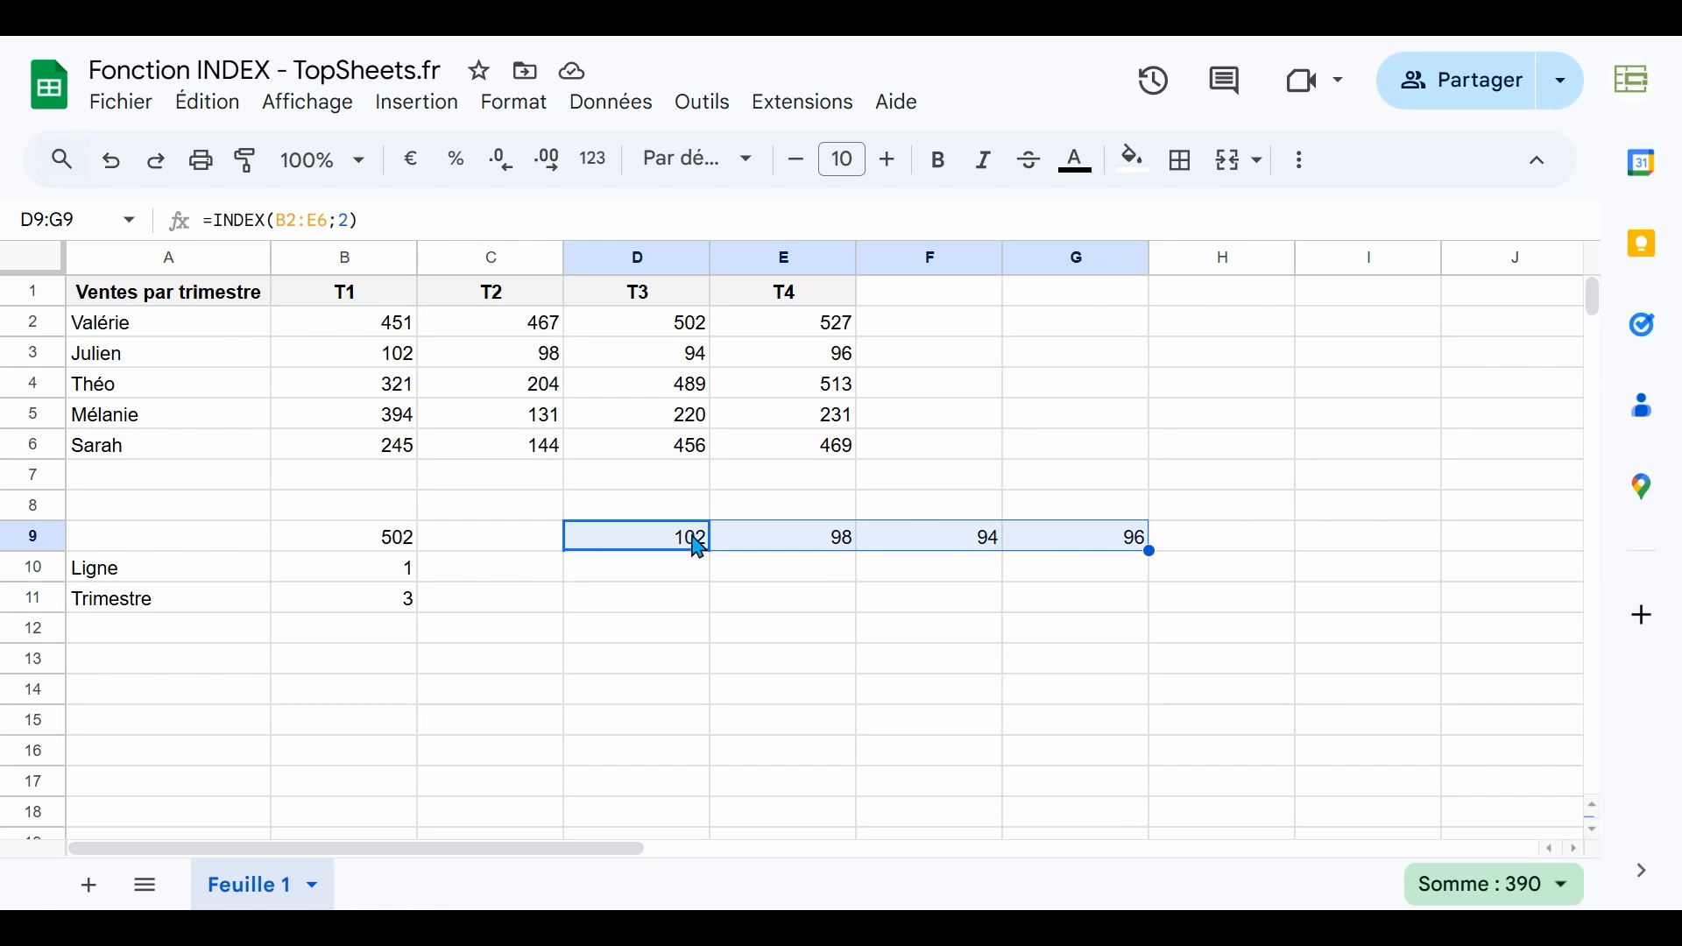
{"action": "left_click", "coordinate": [802, 552]}
{"action": "left_click", "coordinate": [911, 550]}
{"action": "left_click", "coordinate": [1056, 550]}
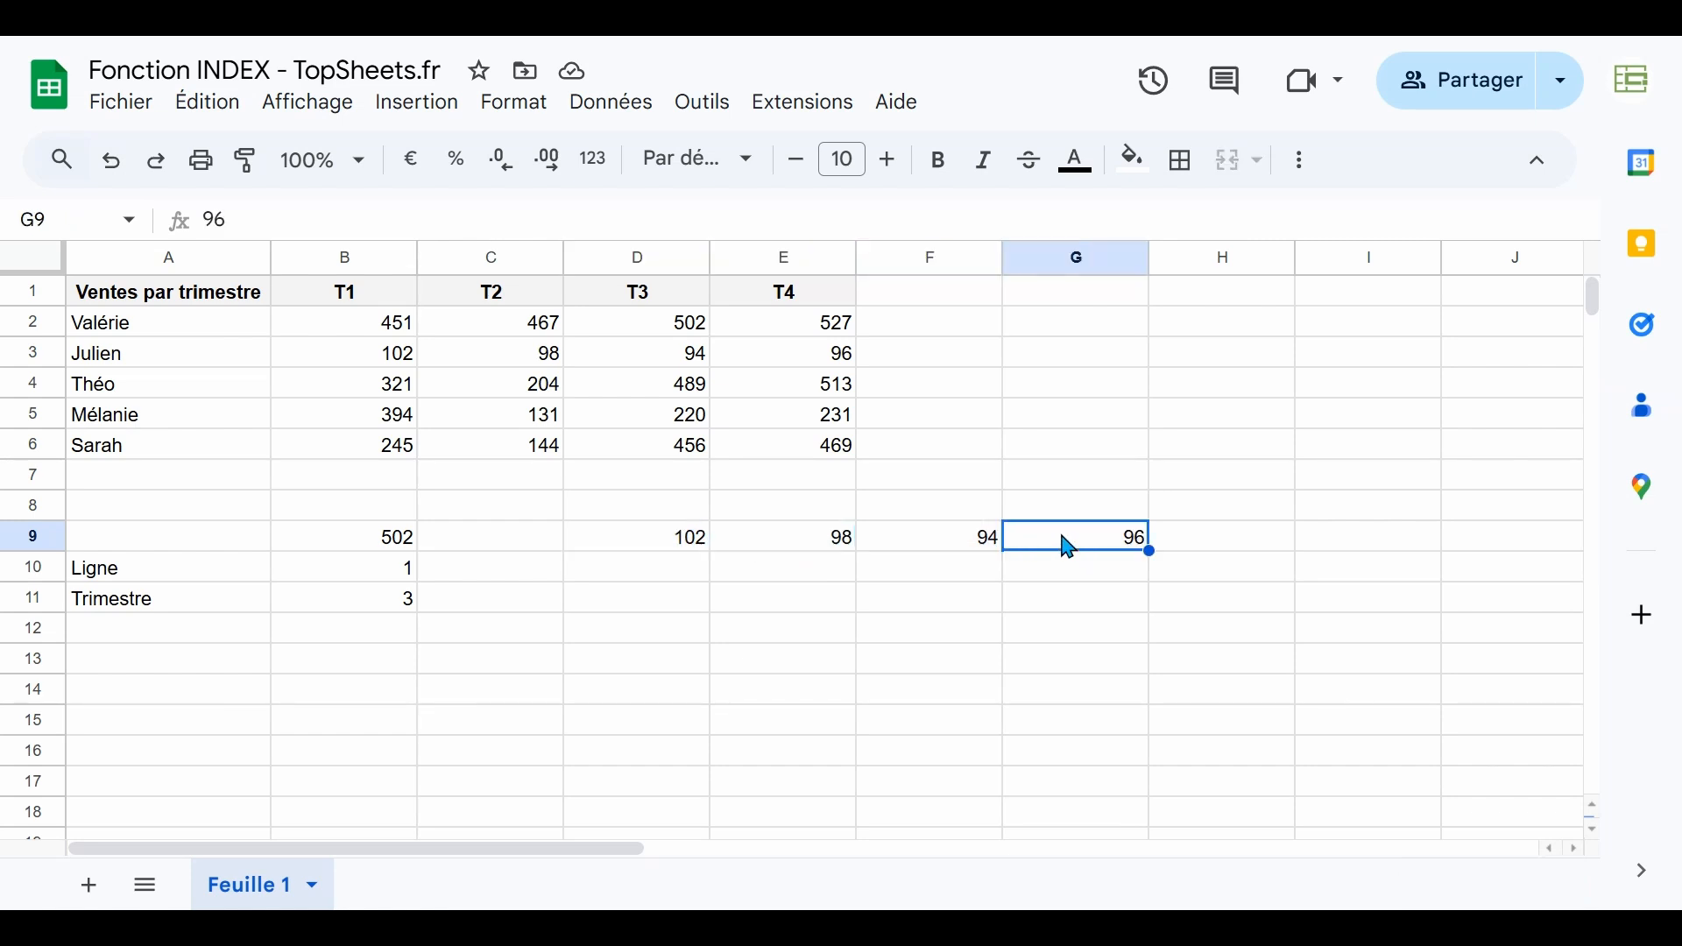
{"action": "left_click", "coordinate": [929, 552]}
{"action": "left_click", "coordinate": [811, 544]}
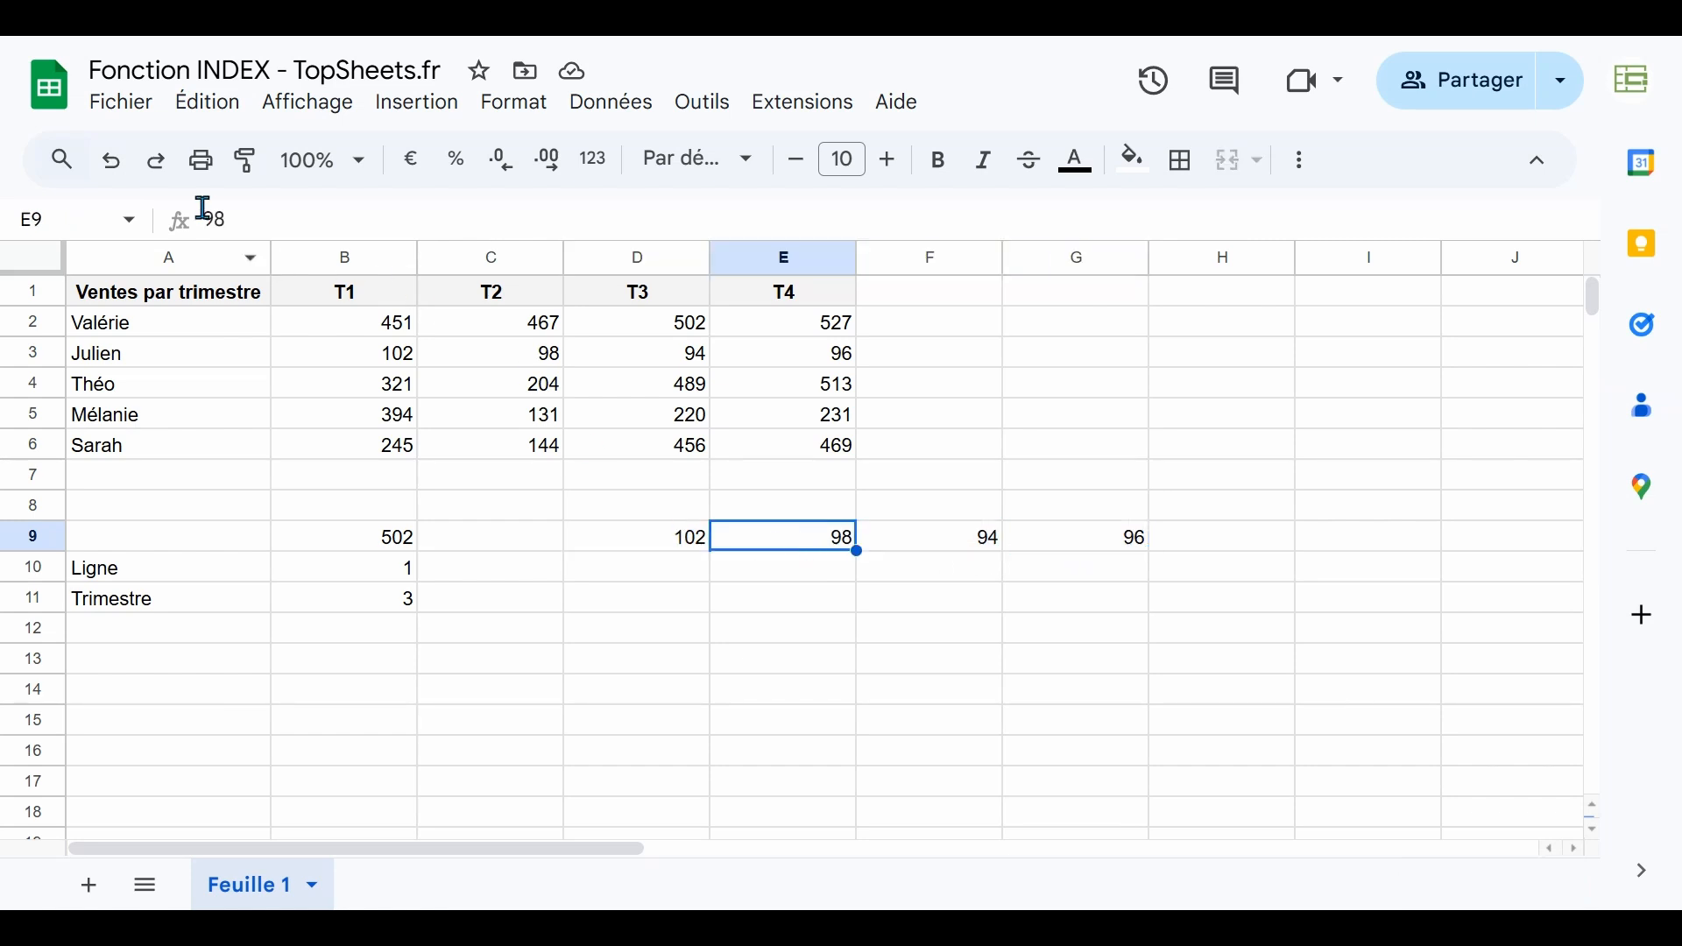
{"action": "left_click", "coordinate": [688, 541]}
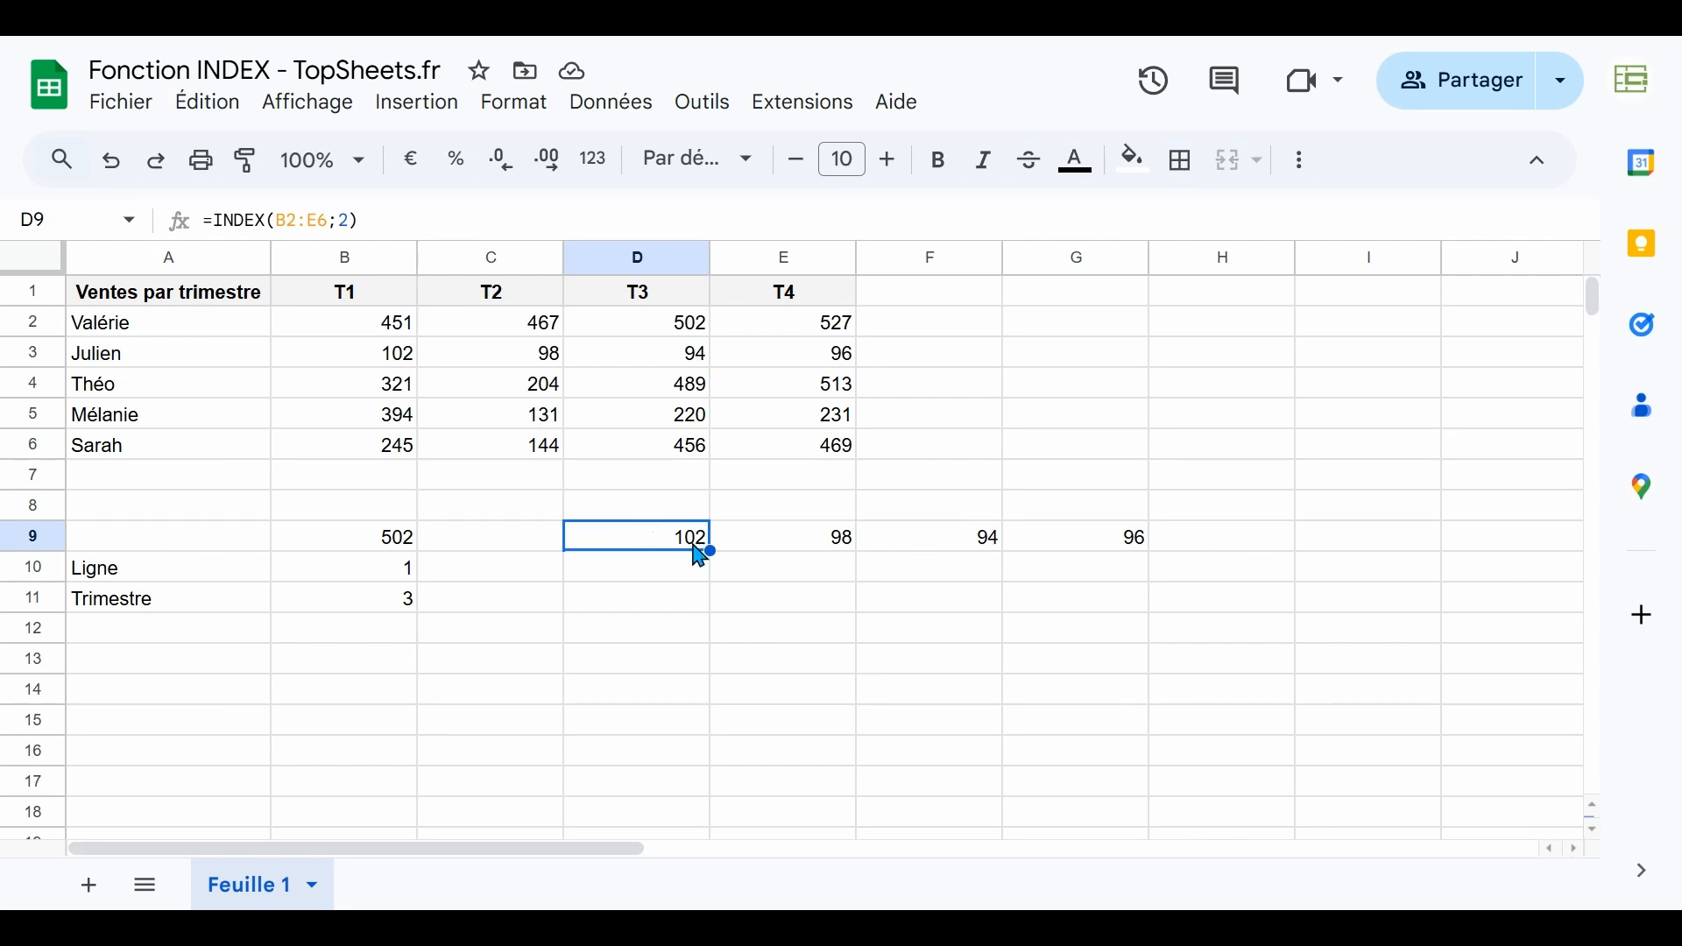
Compare the row returned in D9:G9 with the source row B3:E3 of the sales table
{"action": "left_click_drag", "start_coordinate": [653, 552], "coordinate": [1086, 550]}
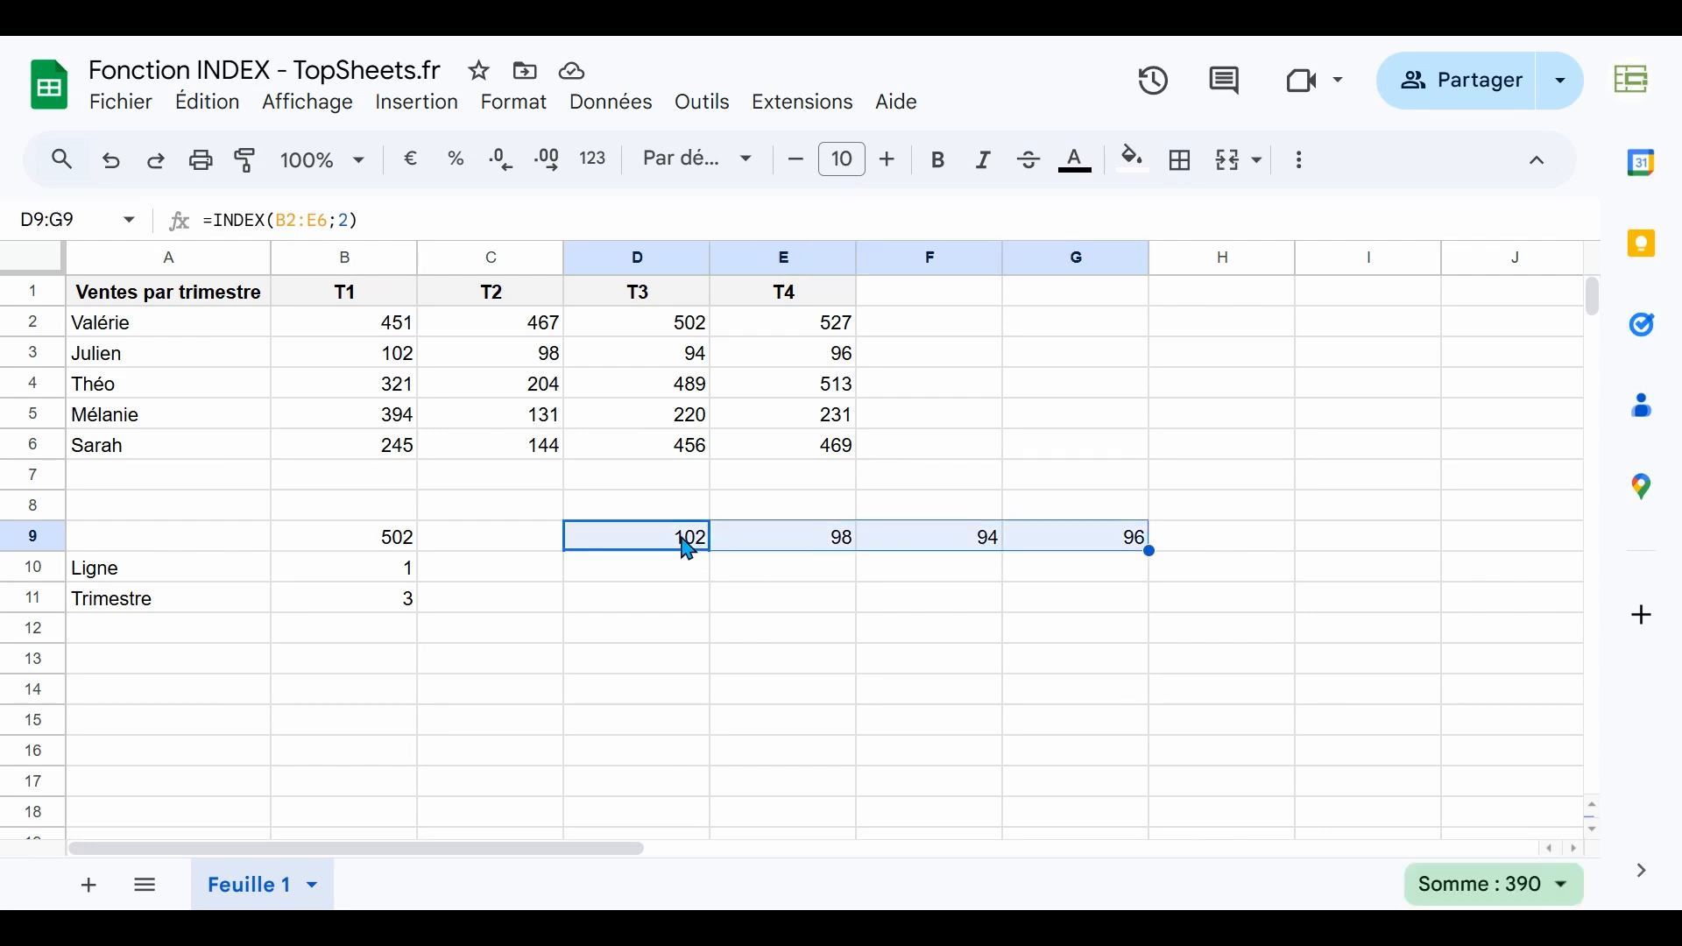
{"action": "left_click", "coordinate": [687, 547]}
{"action": "left_click", "coordinate": [893, 549]}
{"action": "left_click", "coordinate": [1066, 552]}
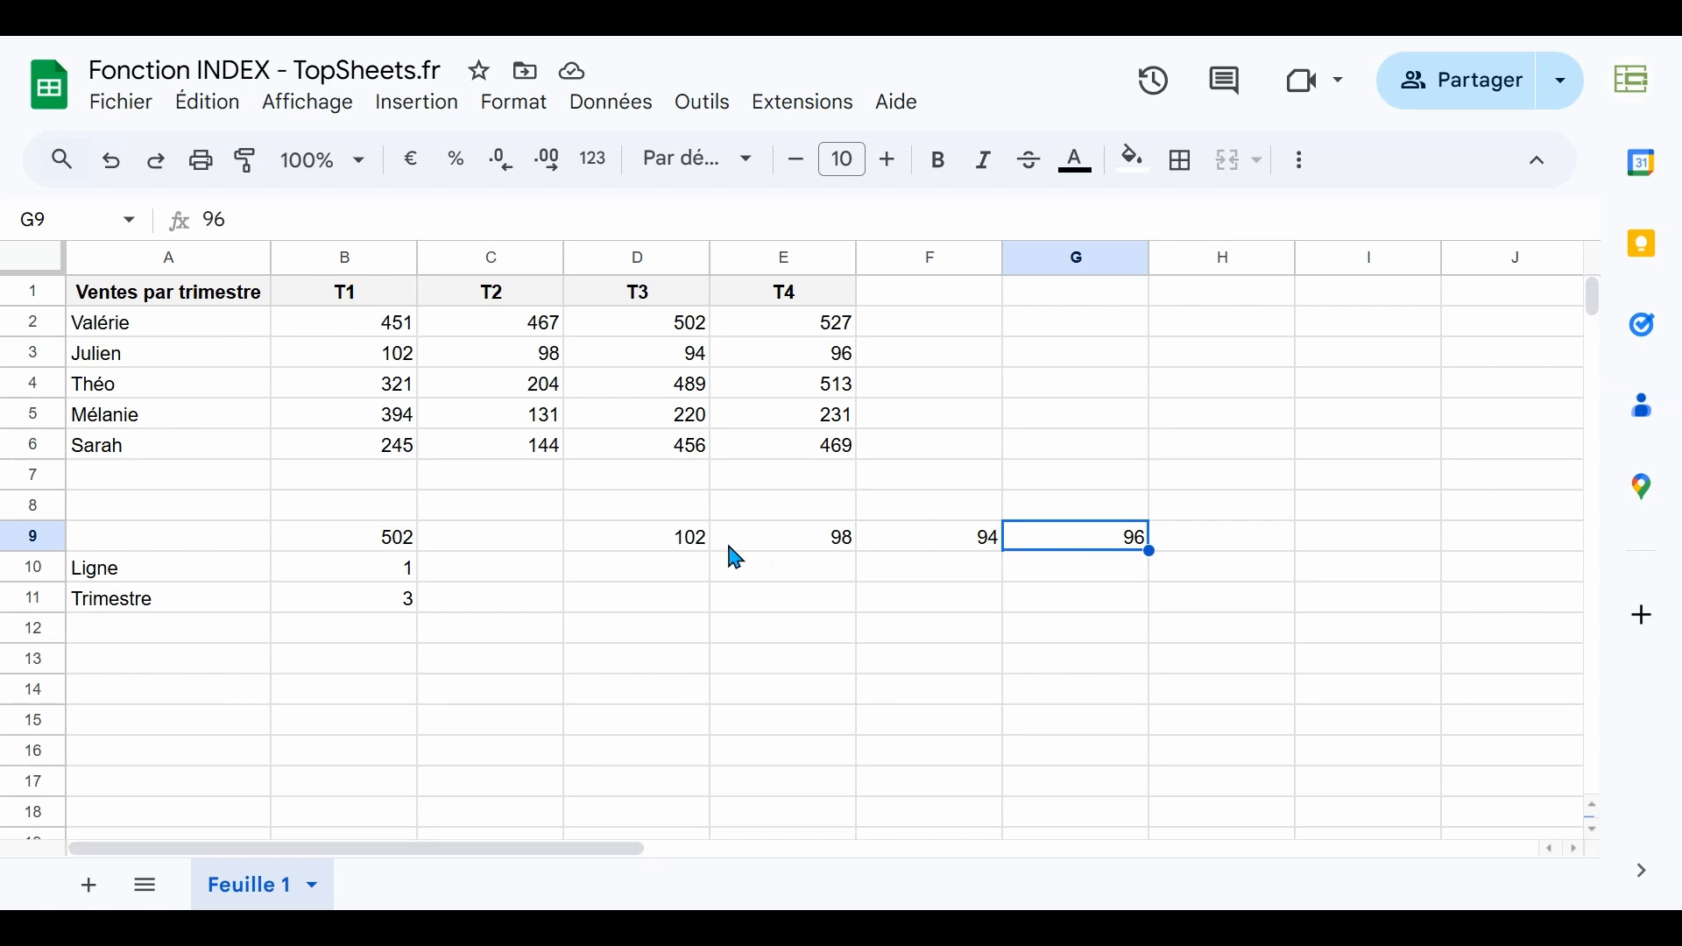
{"action": "left_click_drag", "start_coordinate": [661, 548], "coordinate": [1080, 556]}
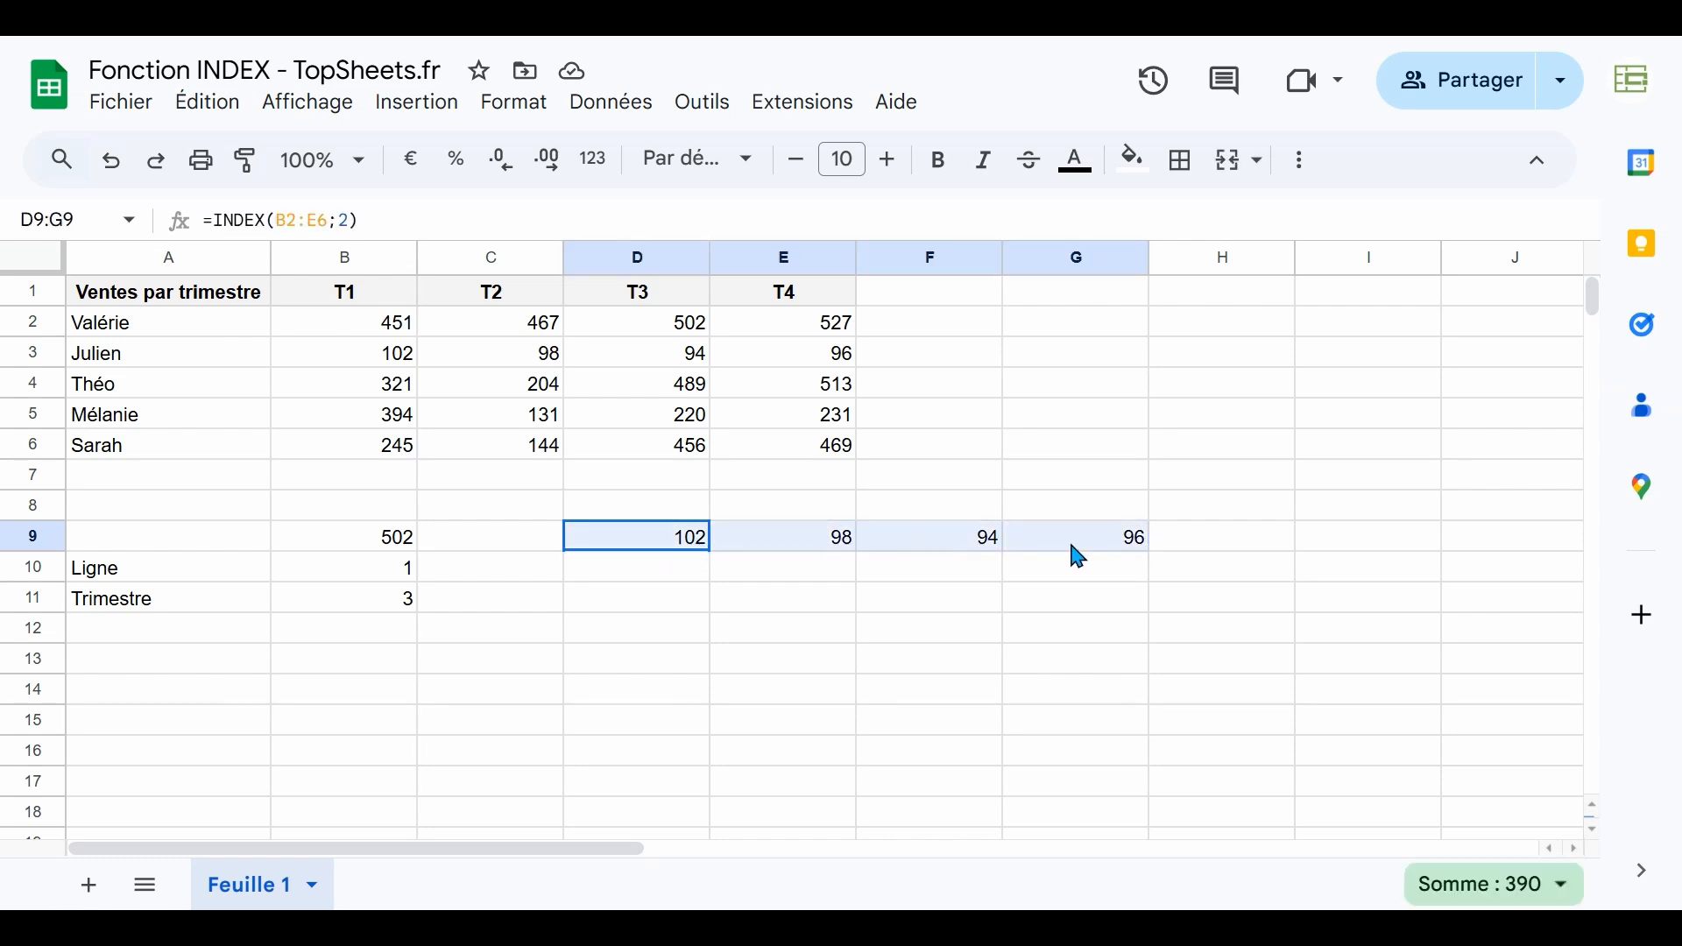
{"action": "left_click_drag", "start_coordinate": [372, 357], "coordinate": [803, 360]}
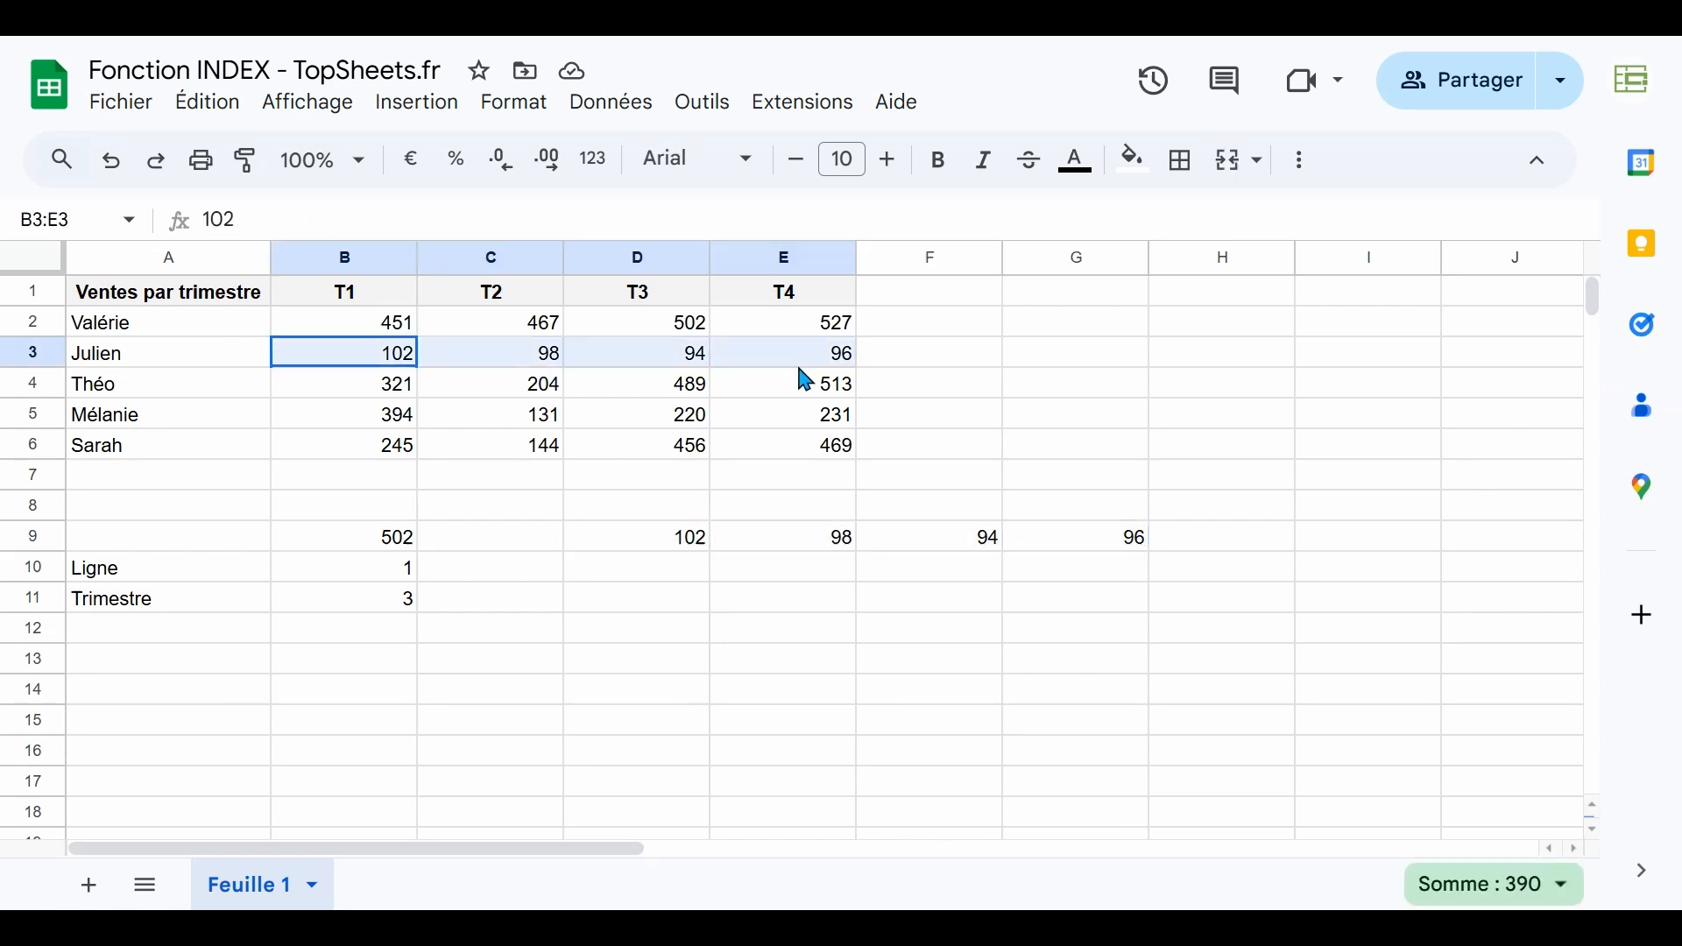
{"action": "left_click", "coordinate": [659, 548]}
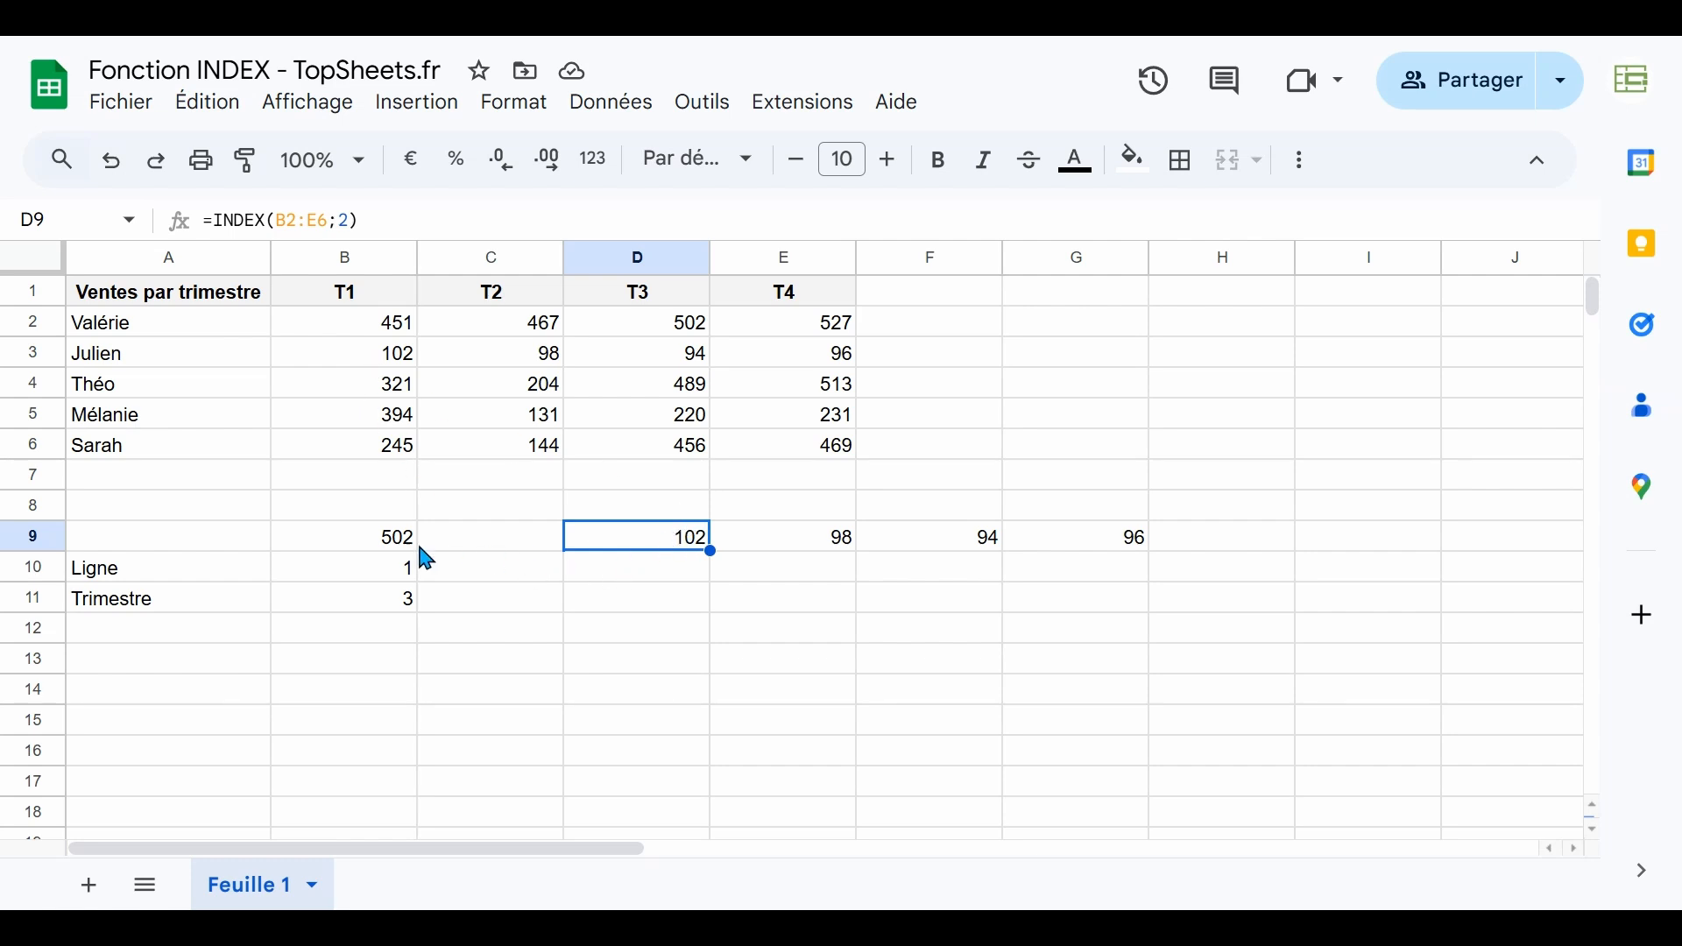
Review the B9 formula with its inputs in B10 and B11, and compare its result with cell D2
{"action": "left_click_drag", "start_coordinate": [391, 599], "coordinate": [386, 561]}
{"action": "left_click", "coordinate": [394, 547]}
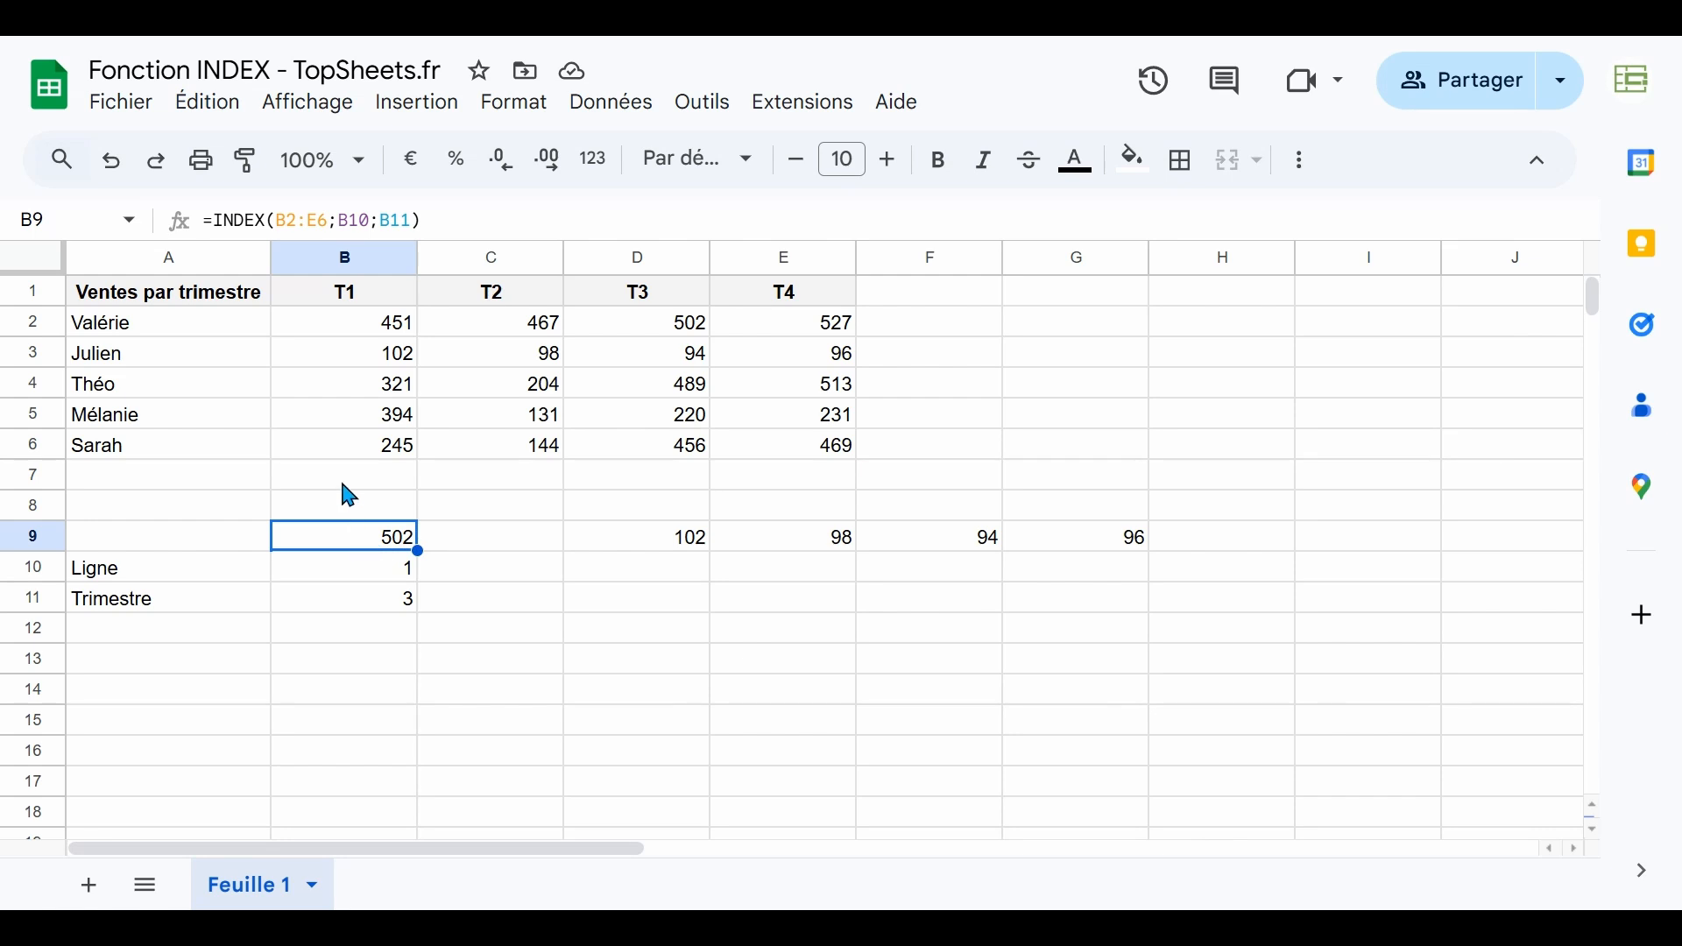
{"action": "left_click", "coordinate": [651, 330]}
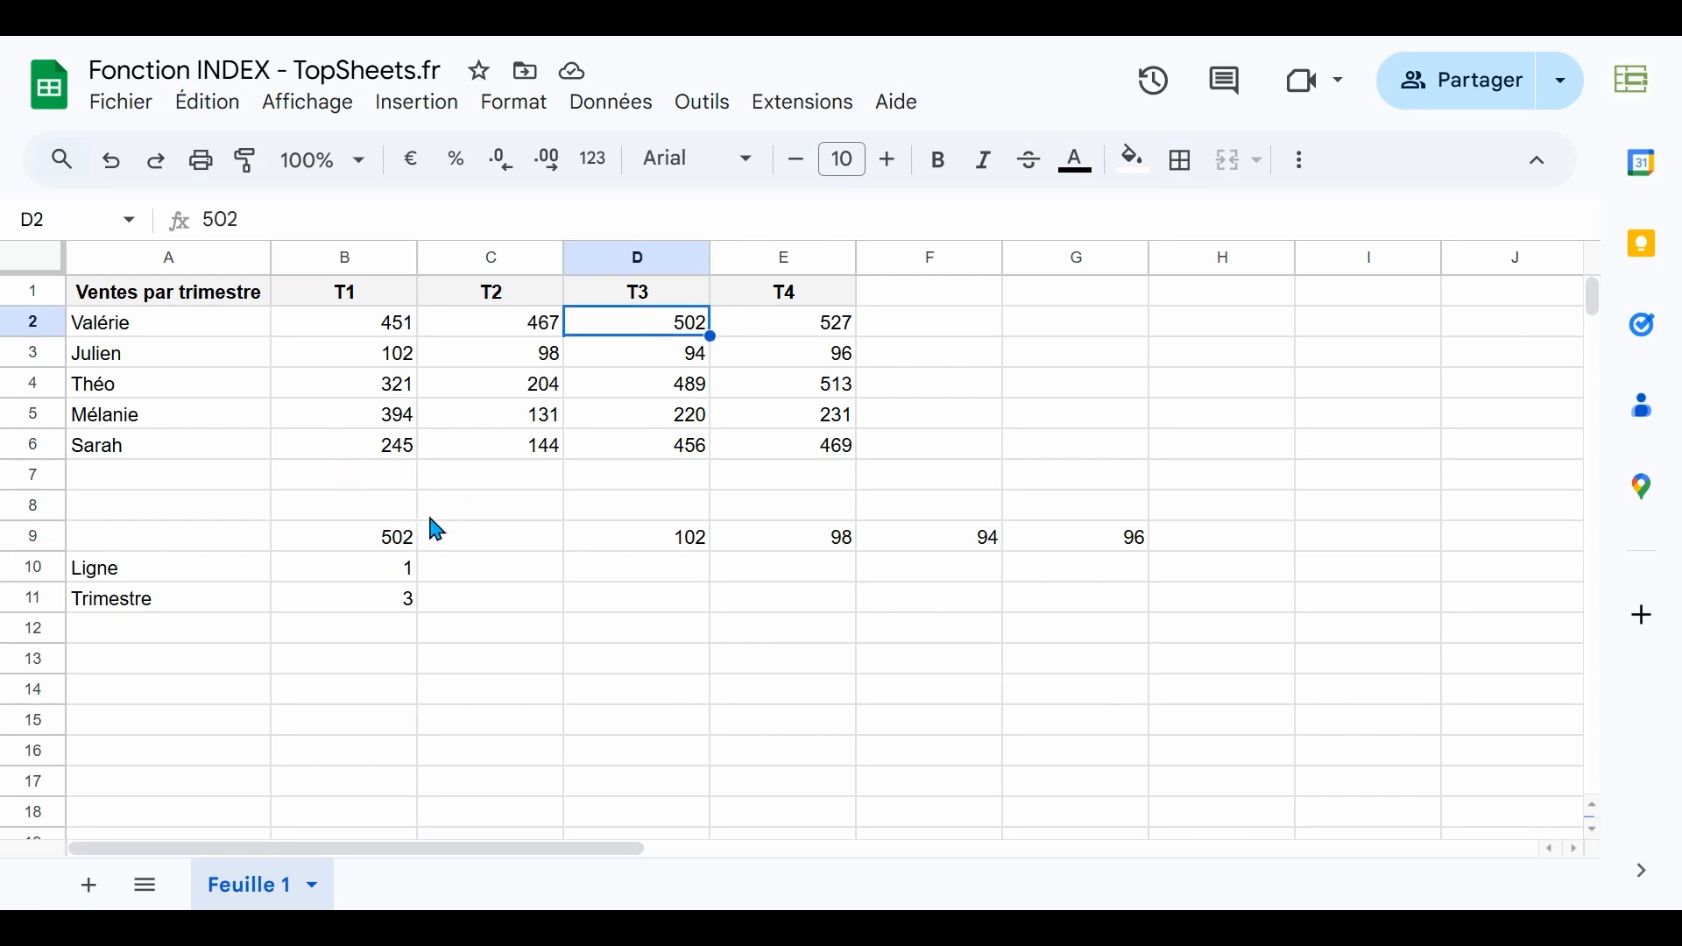
{"action": "left_click", "coordinate": [401, 548]}
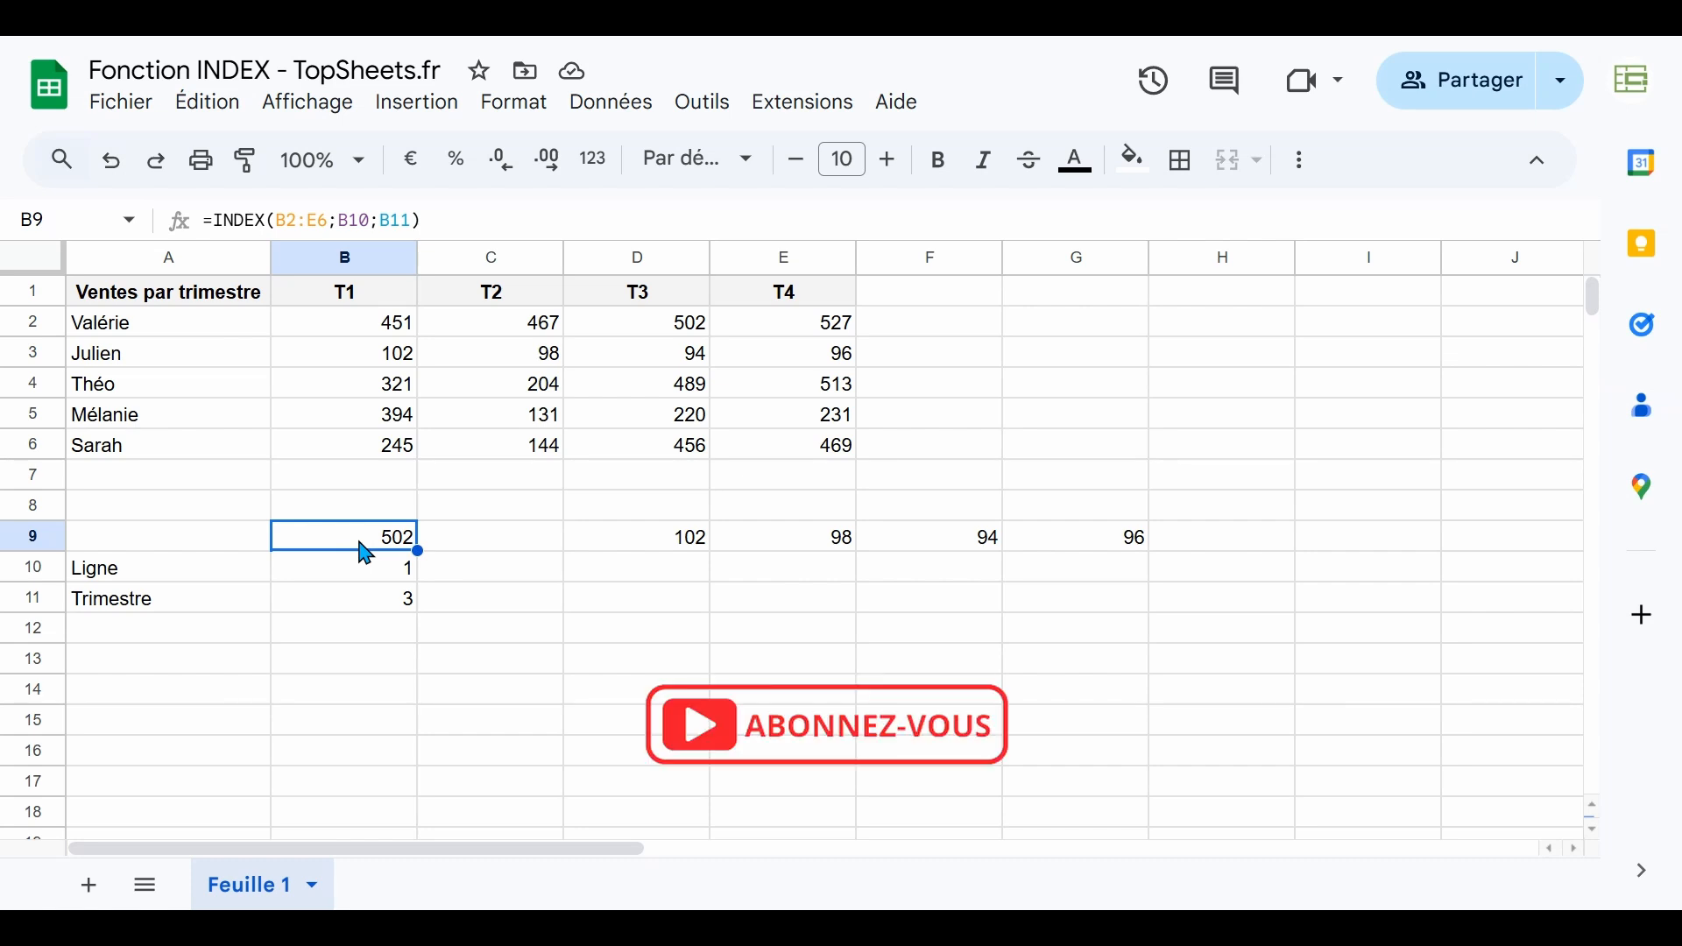
{"action": "left_click", "coordinate": [638, 332]}
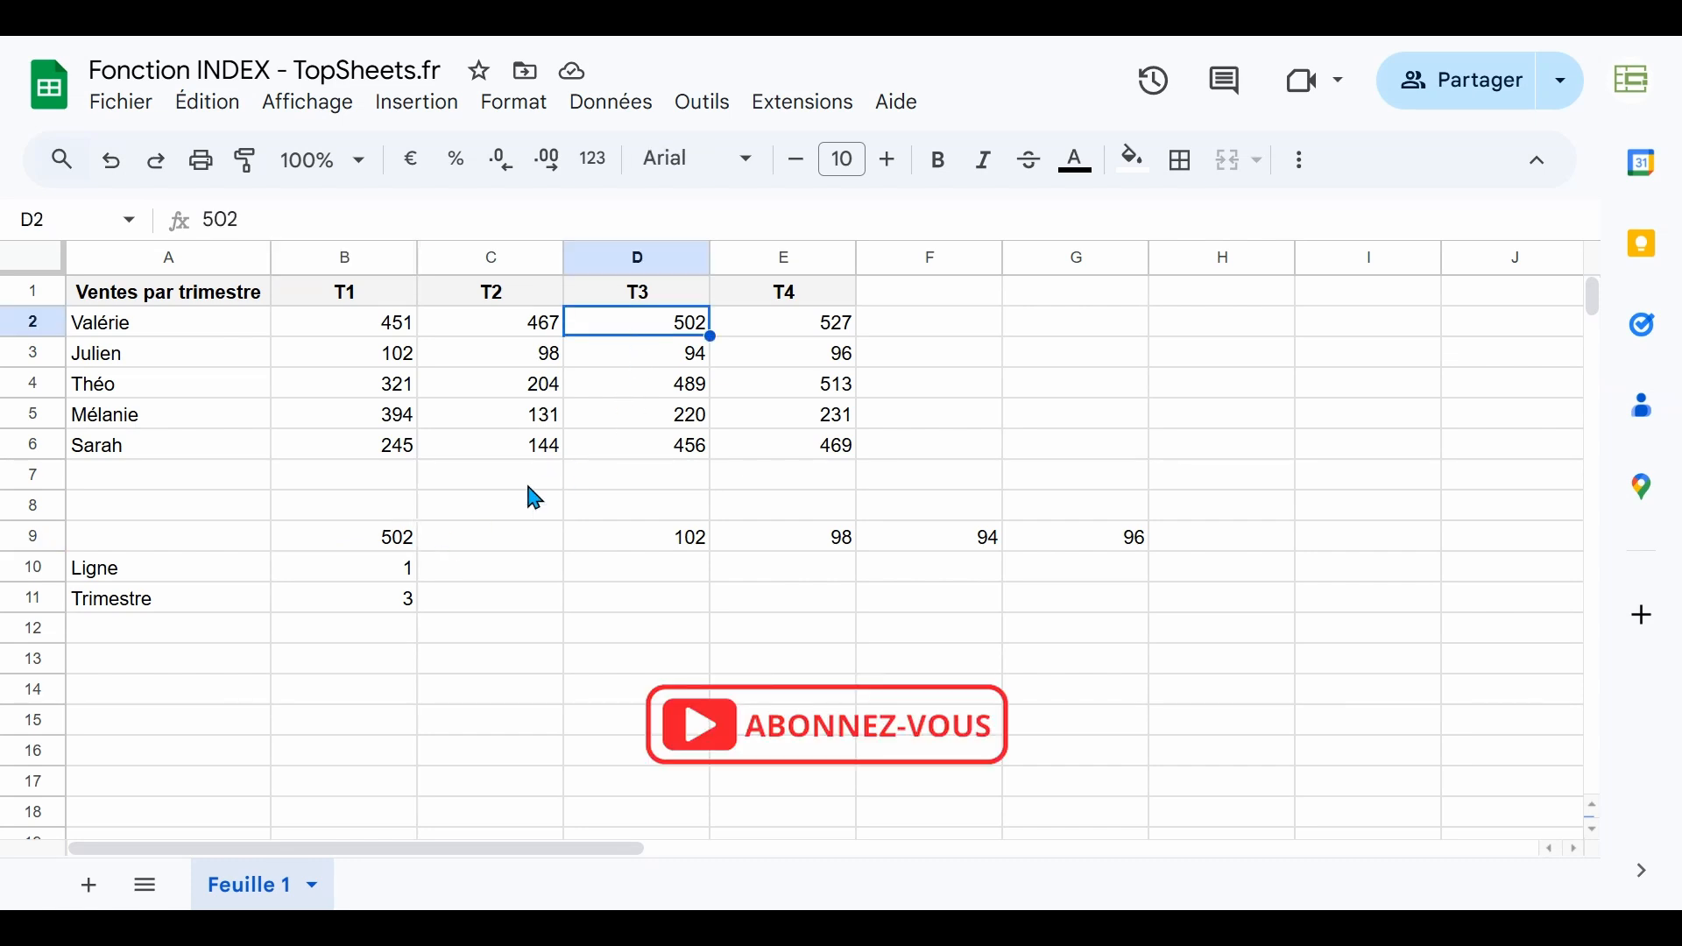
{"action": "left_click", "coordinate": [378, 543]}
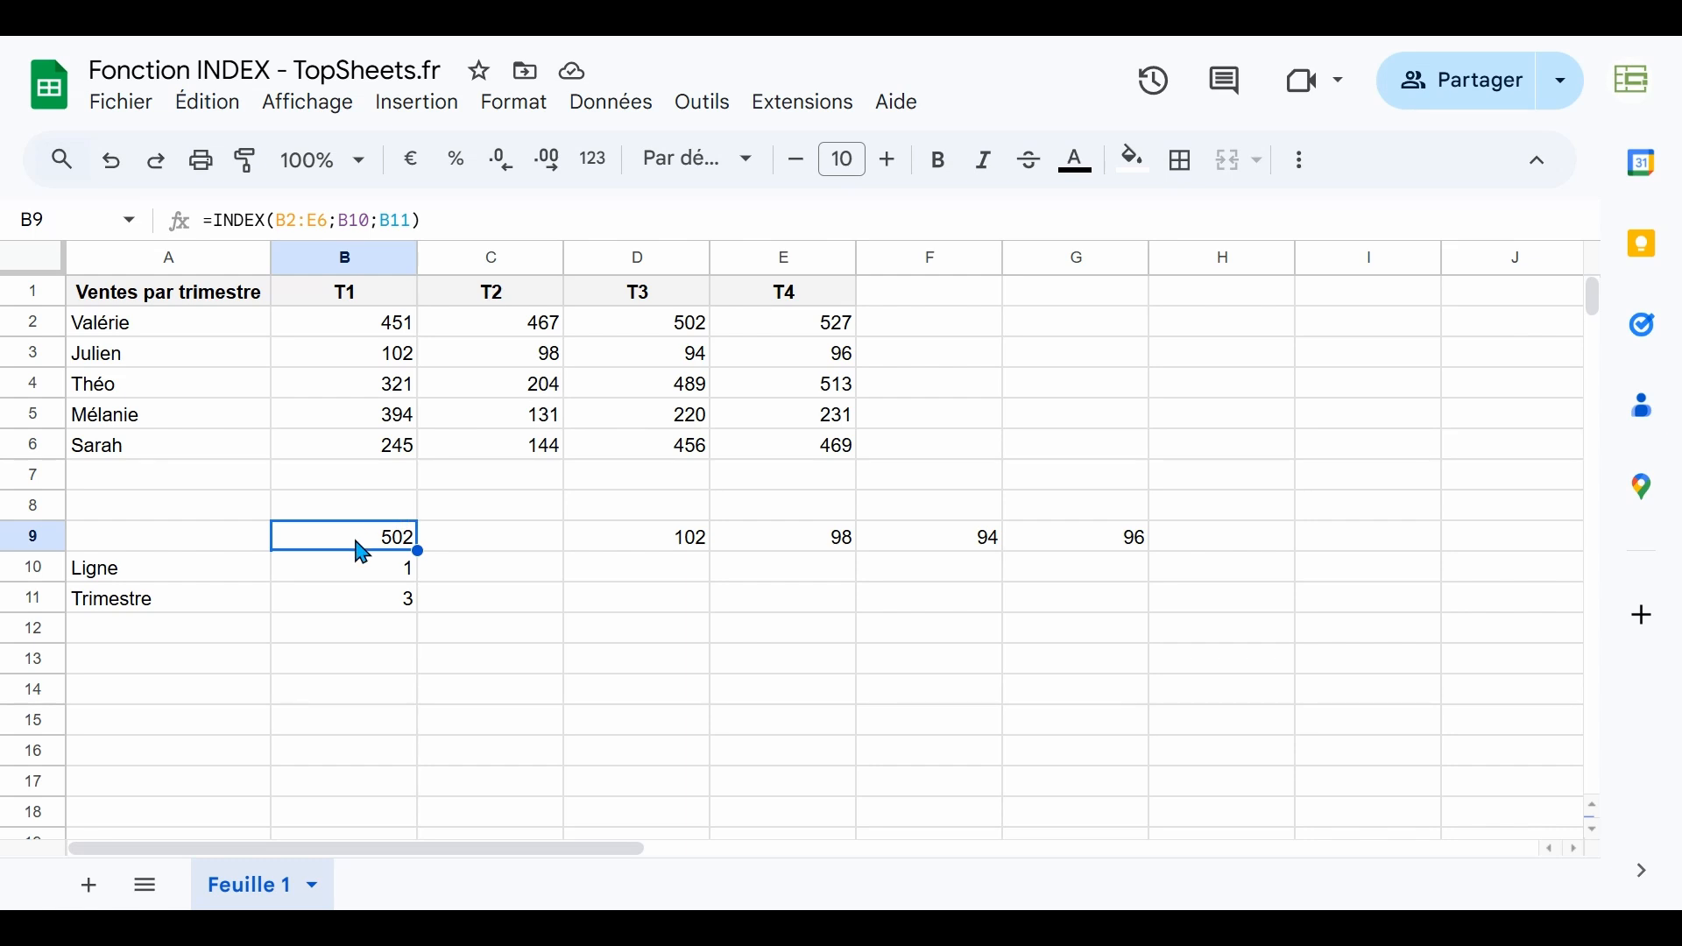
Begin an NBVAL formula in C19, above the label for the last value, using the Données cells A22:A29
{"action": "scroll", "coordinate": [398, 603], "scroll_direction": "down", "scroll_amount": 6}
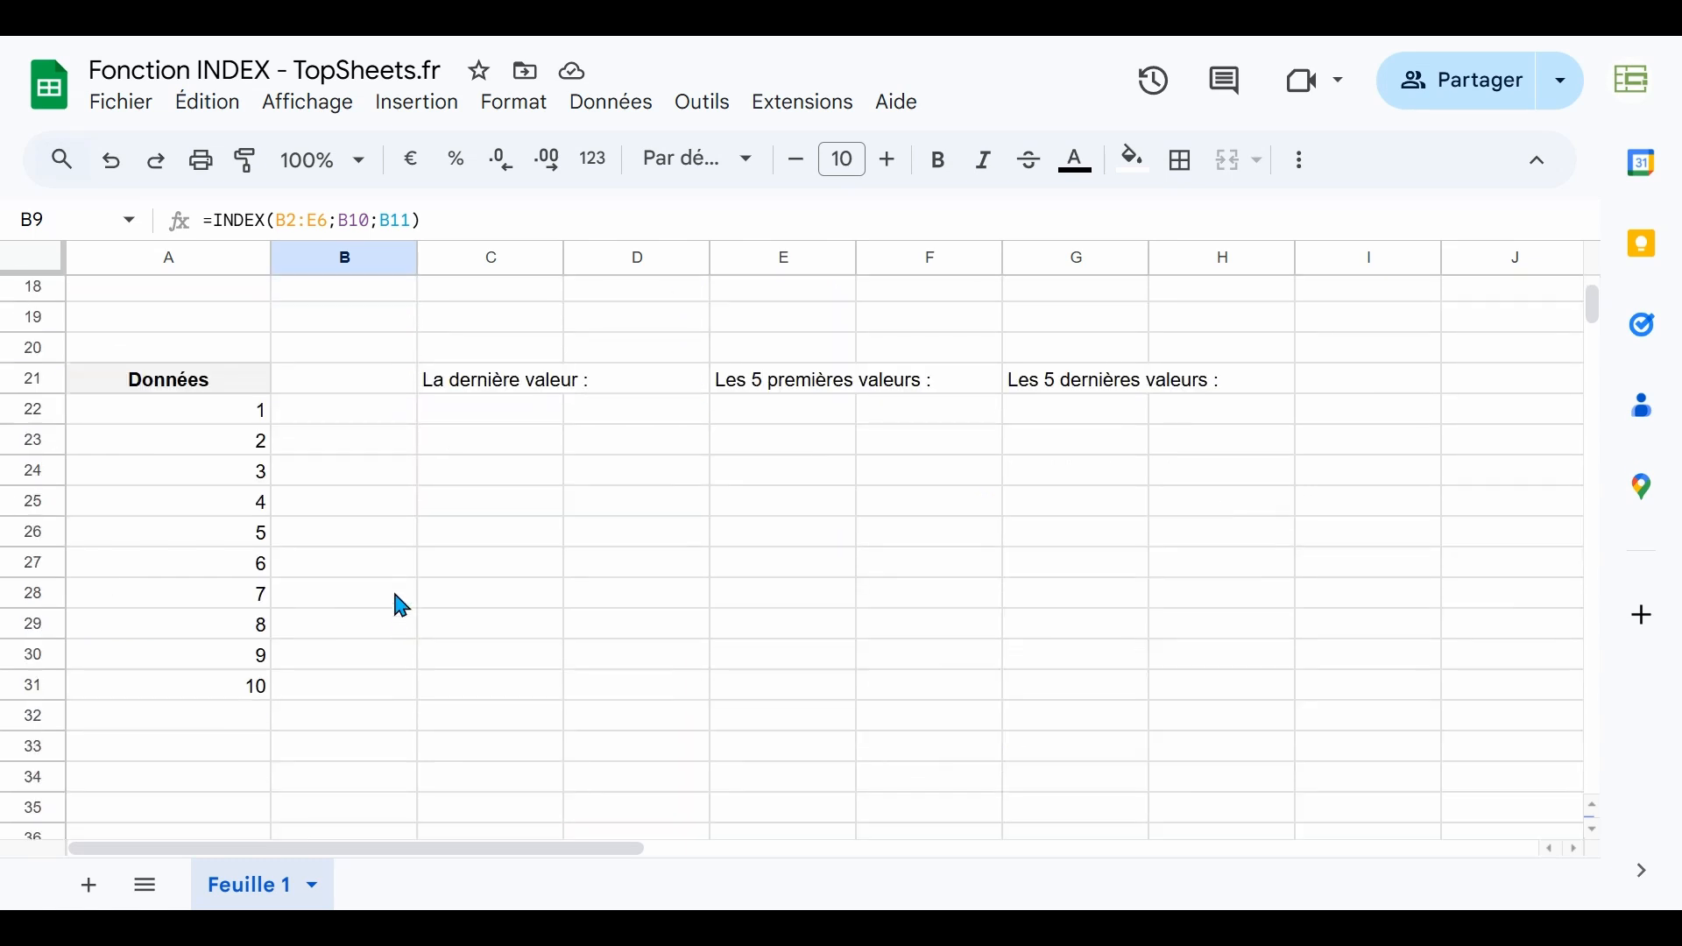
{"action": "left_click", "coordinate": [443, 317]}
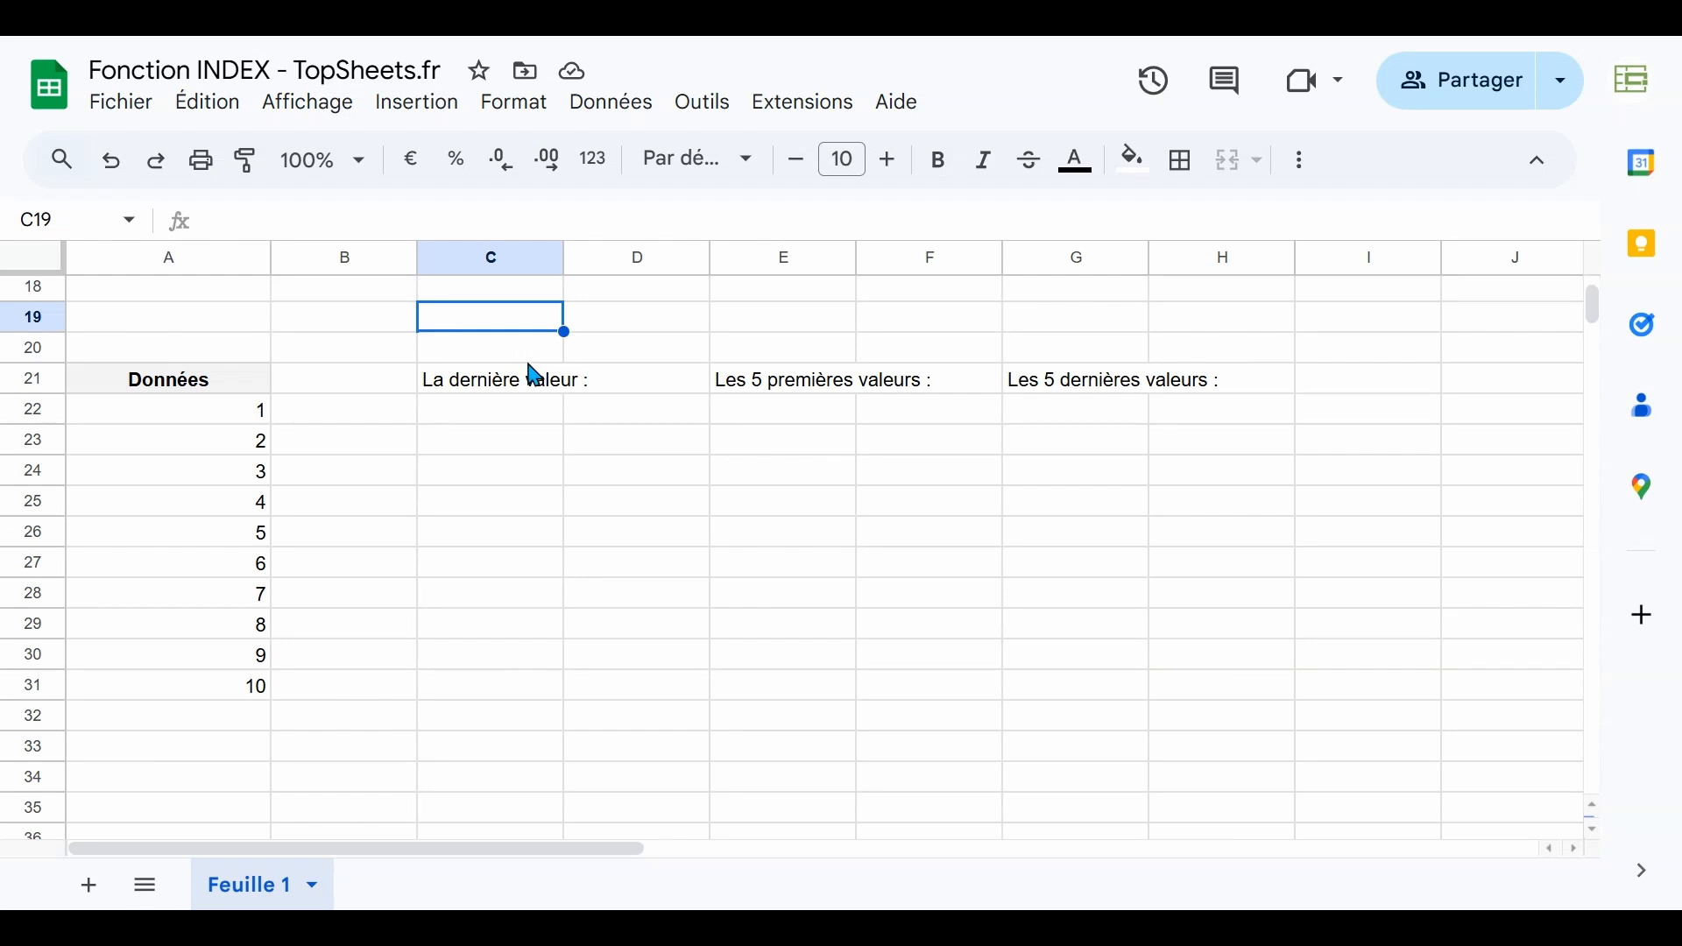
{"action": "left_click", "coordinate": [487, 391]}
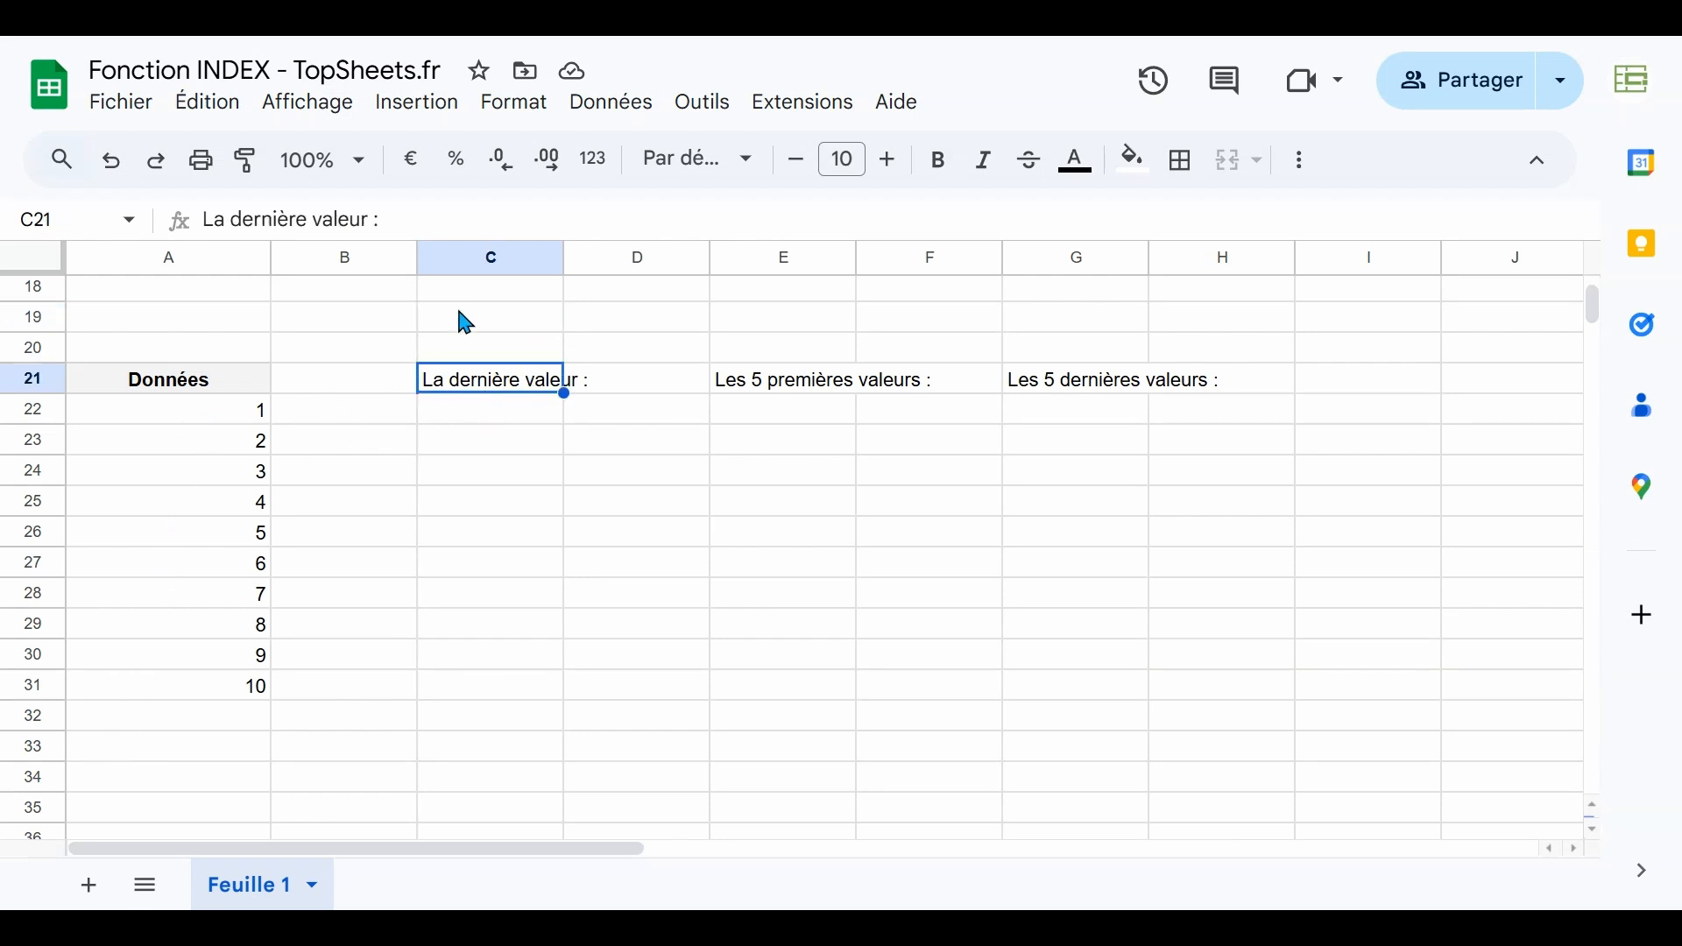
{"action": "left_click_drag", "start_coordinate": [238, 426], "coordinate": [231, 701]}
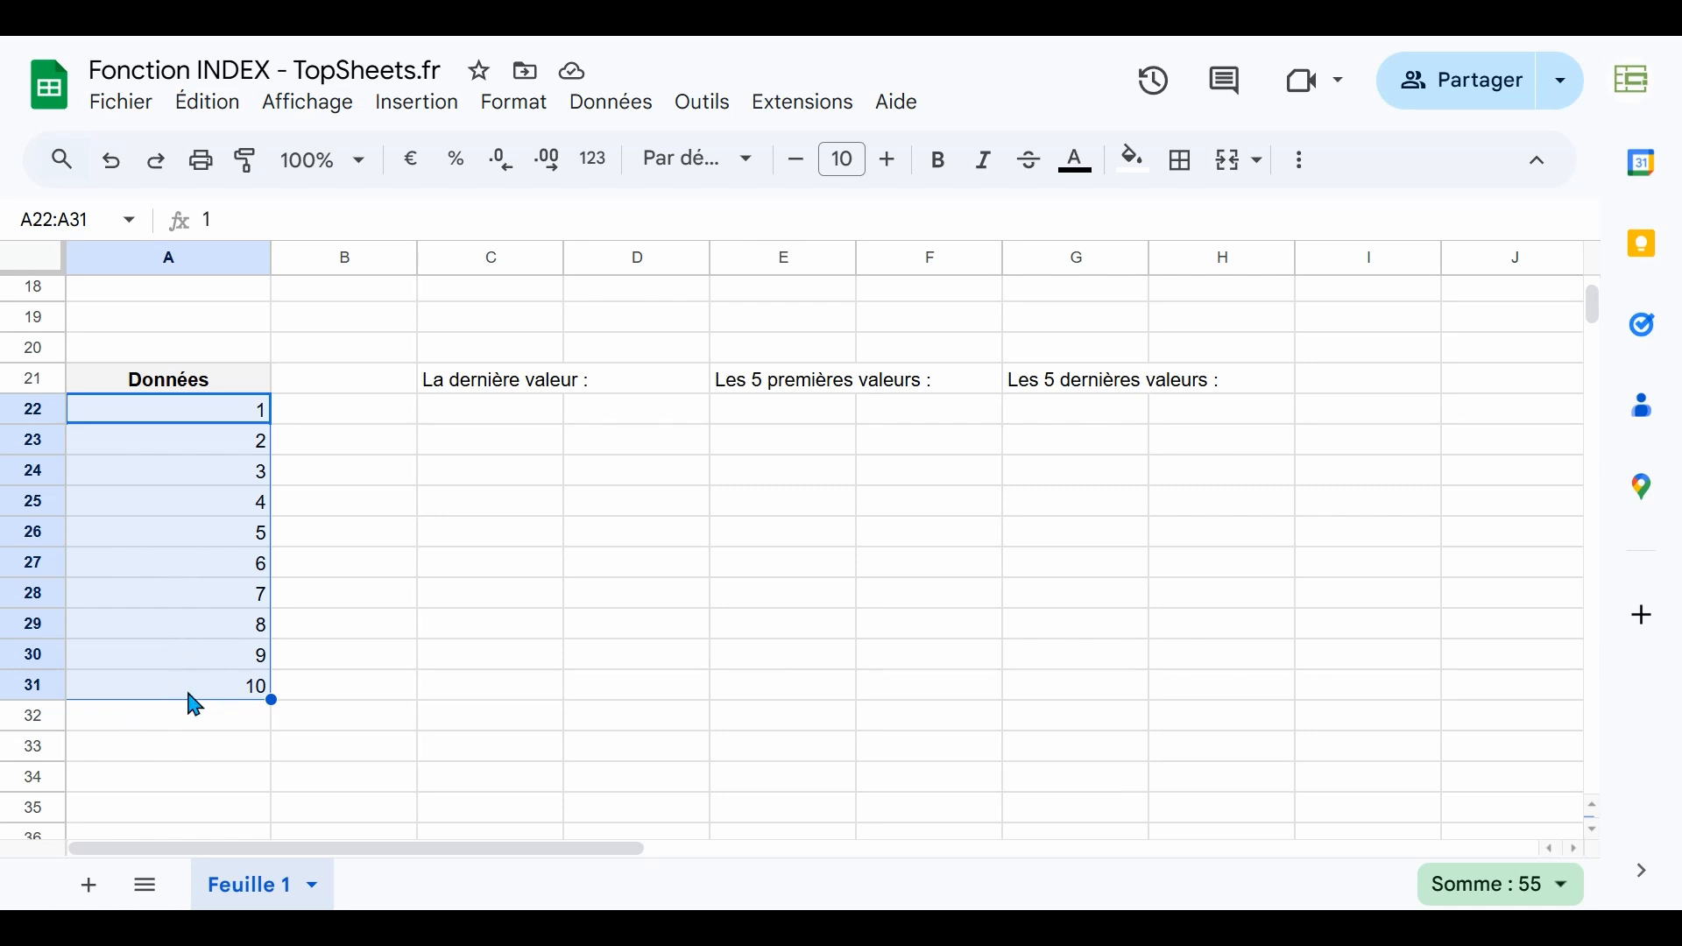
{"action": "left_click", "coordinate": [471, 321]}
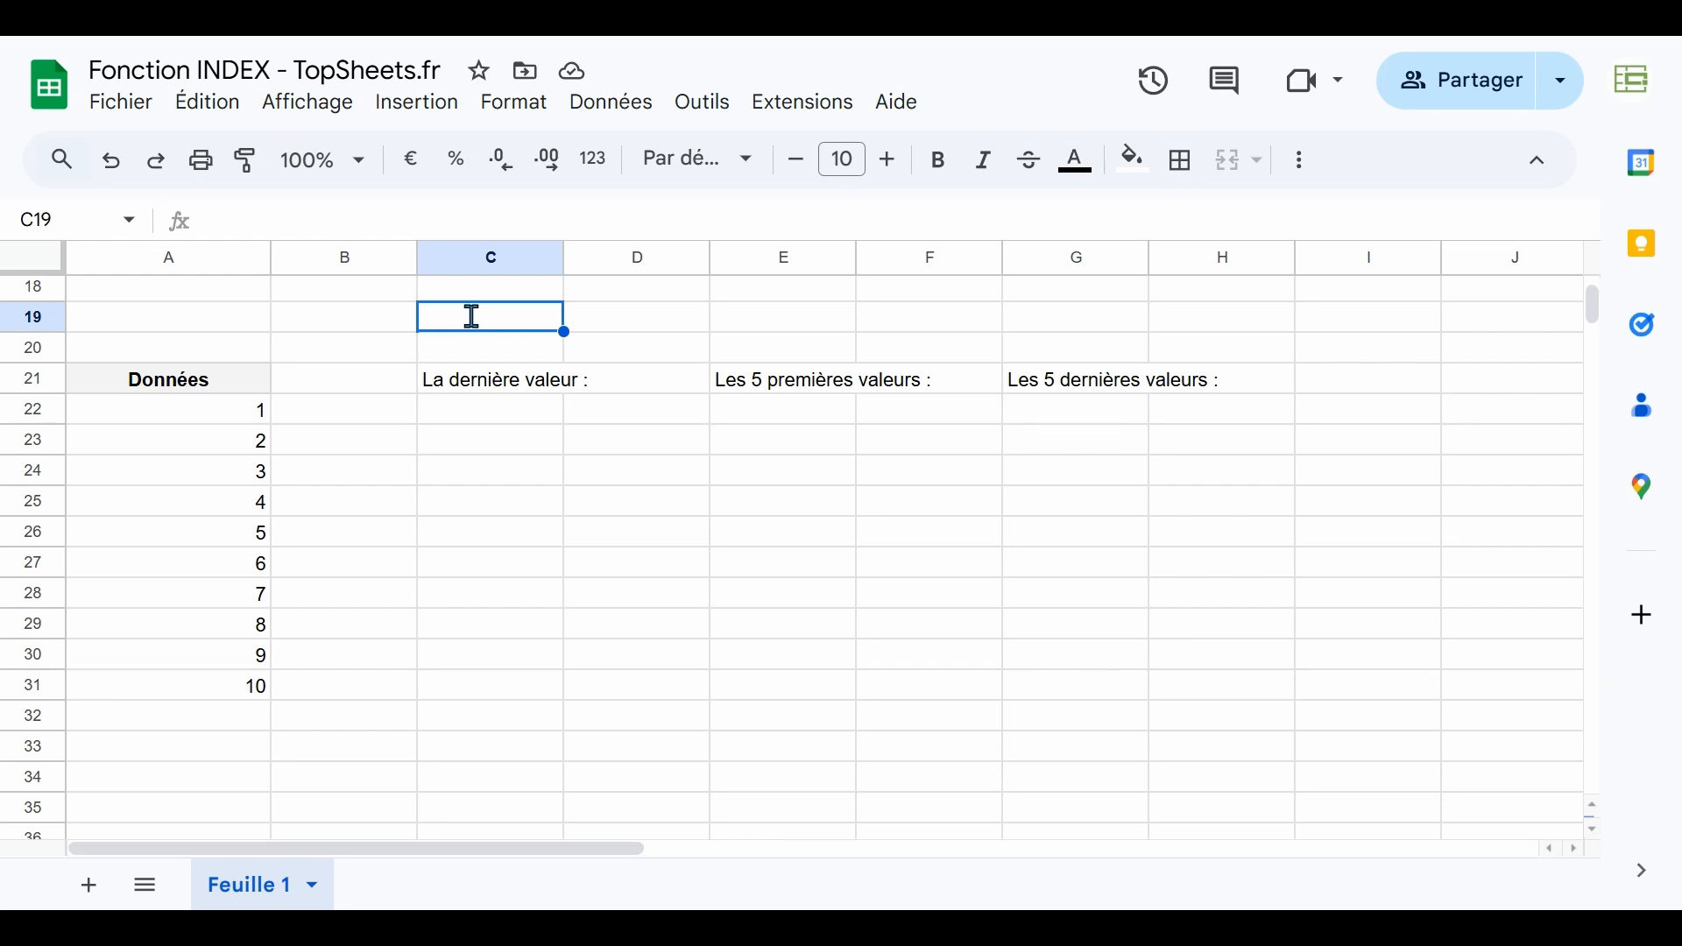
{"action": "type", "text": "="}
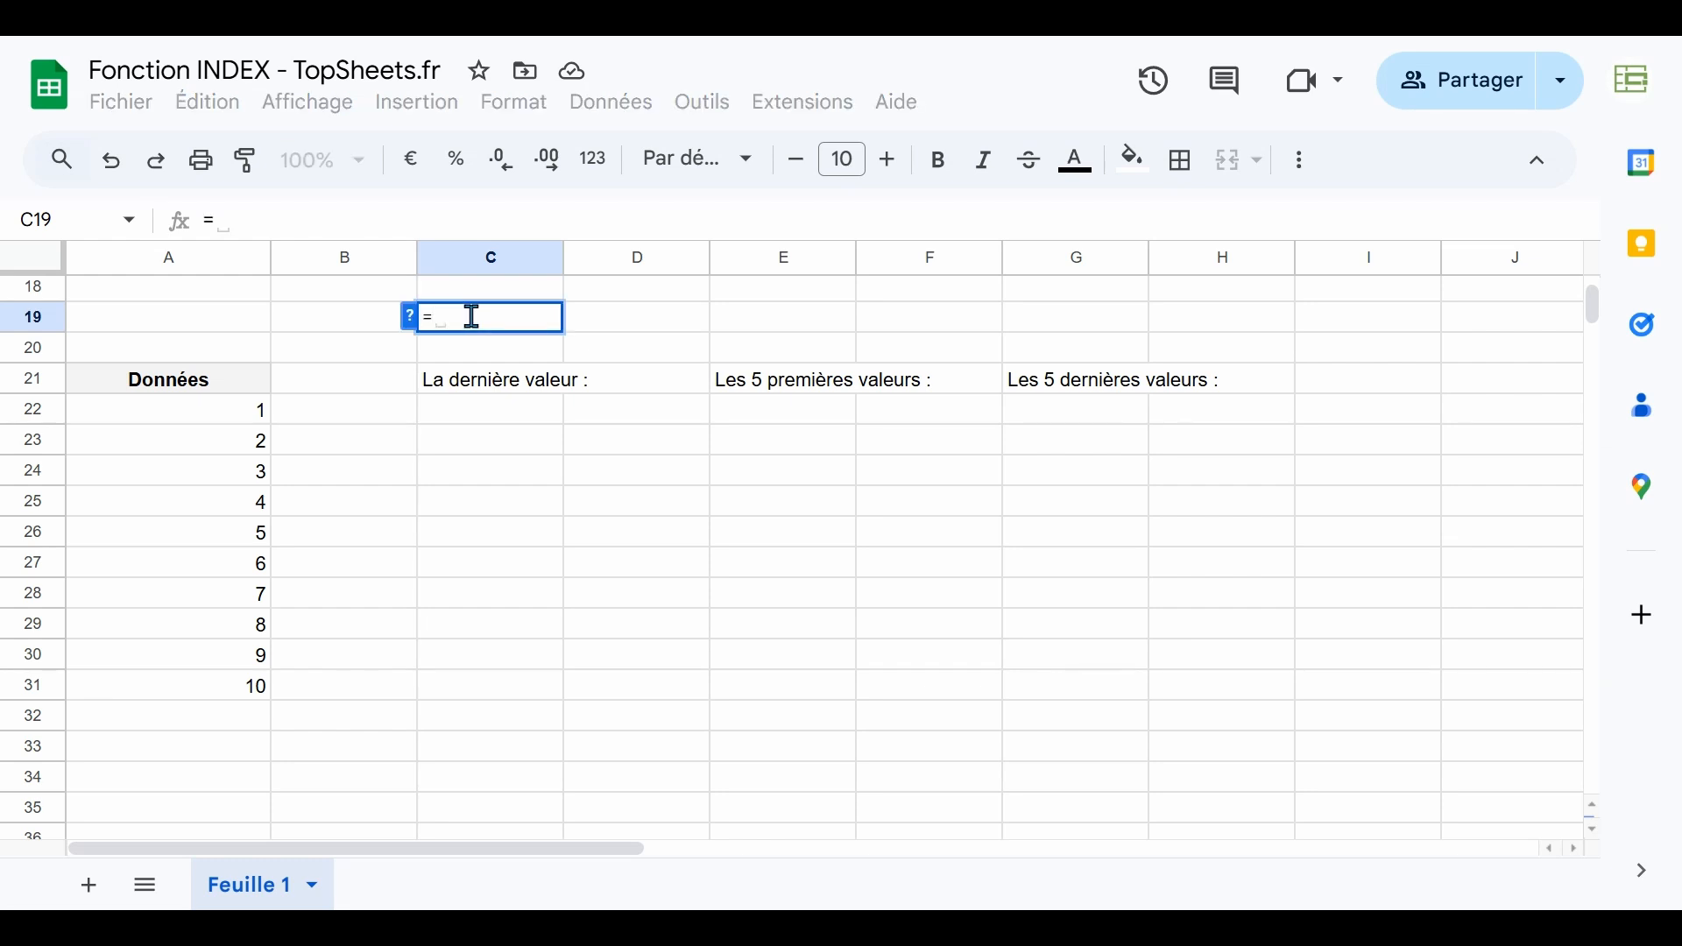
{"action": "type", "text": "NBVL"}
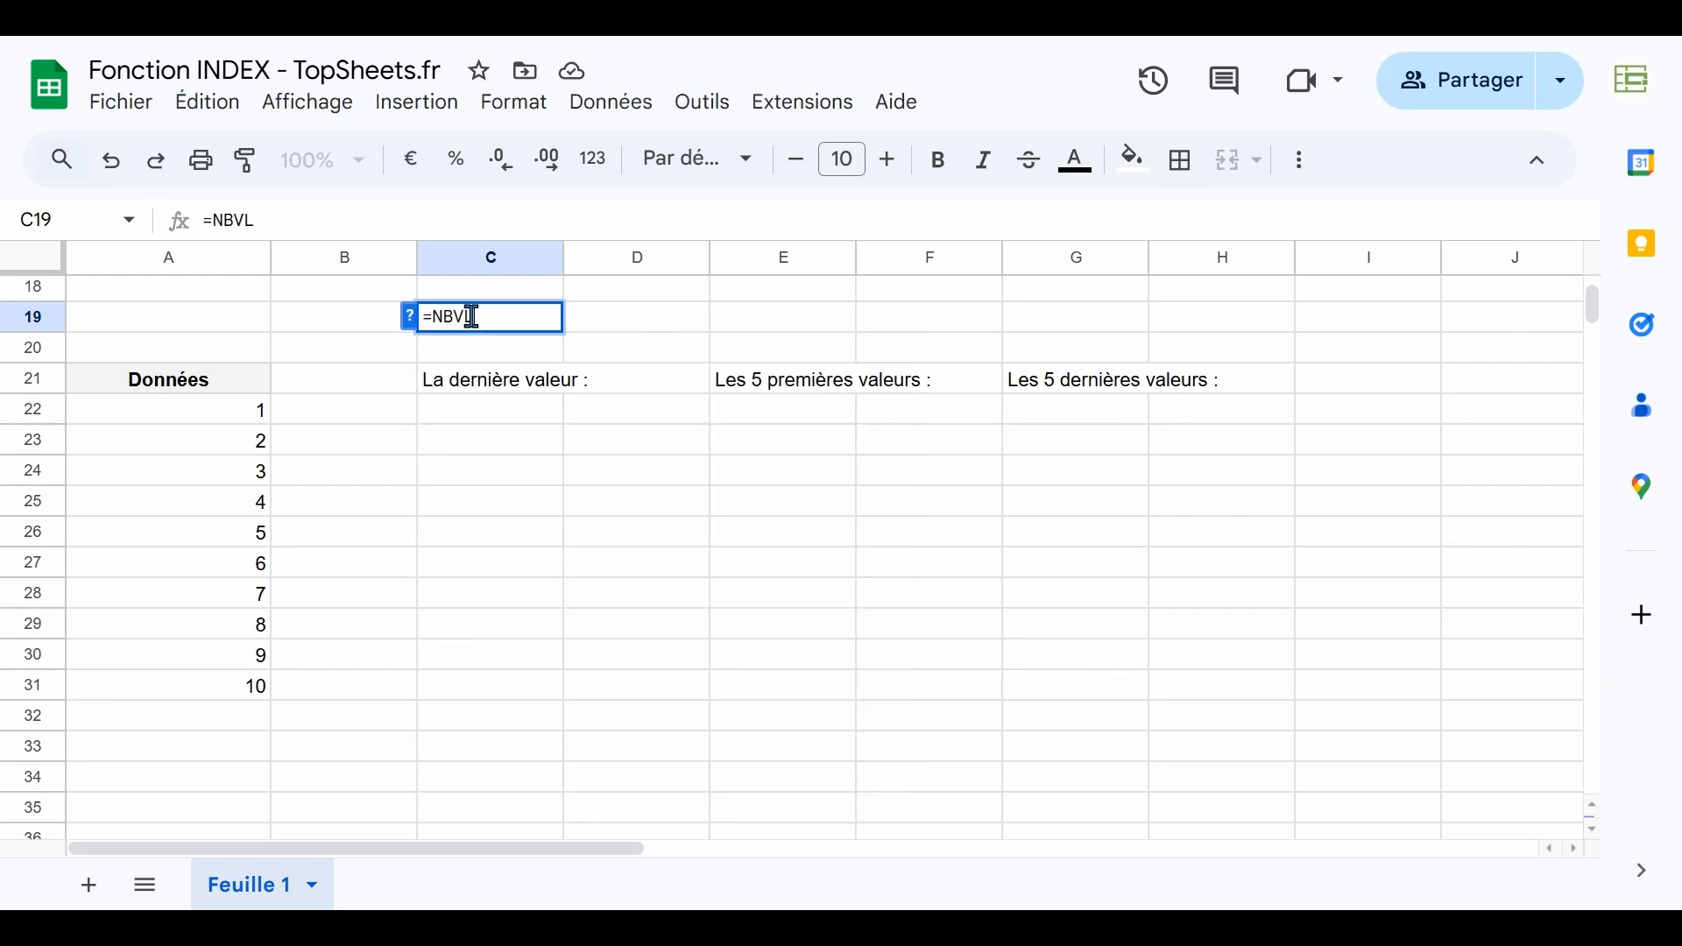
{"action": "key", "text": "BackSpace"}
{"action": "type", "text": "AL("}
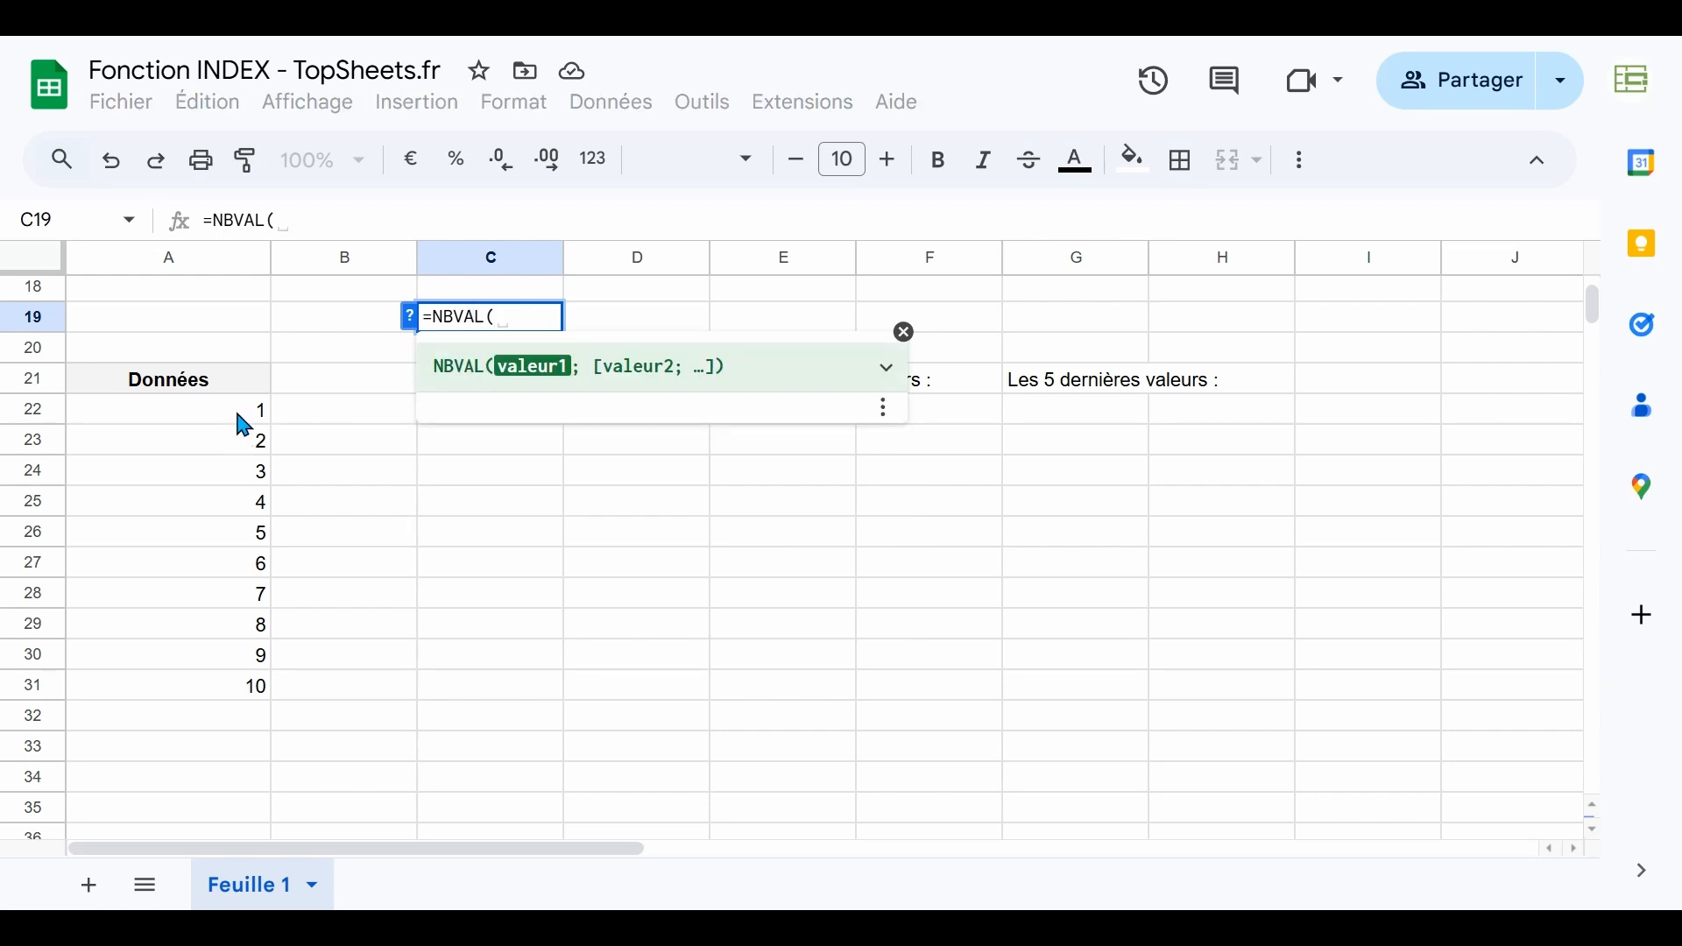
{"action": "left_click_drag", "start_coordinate": [239, 421], "coordinate": [222, 646]}
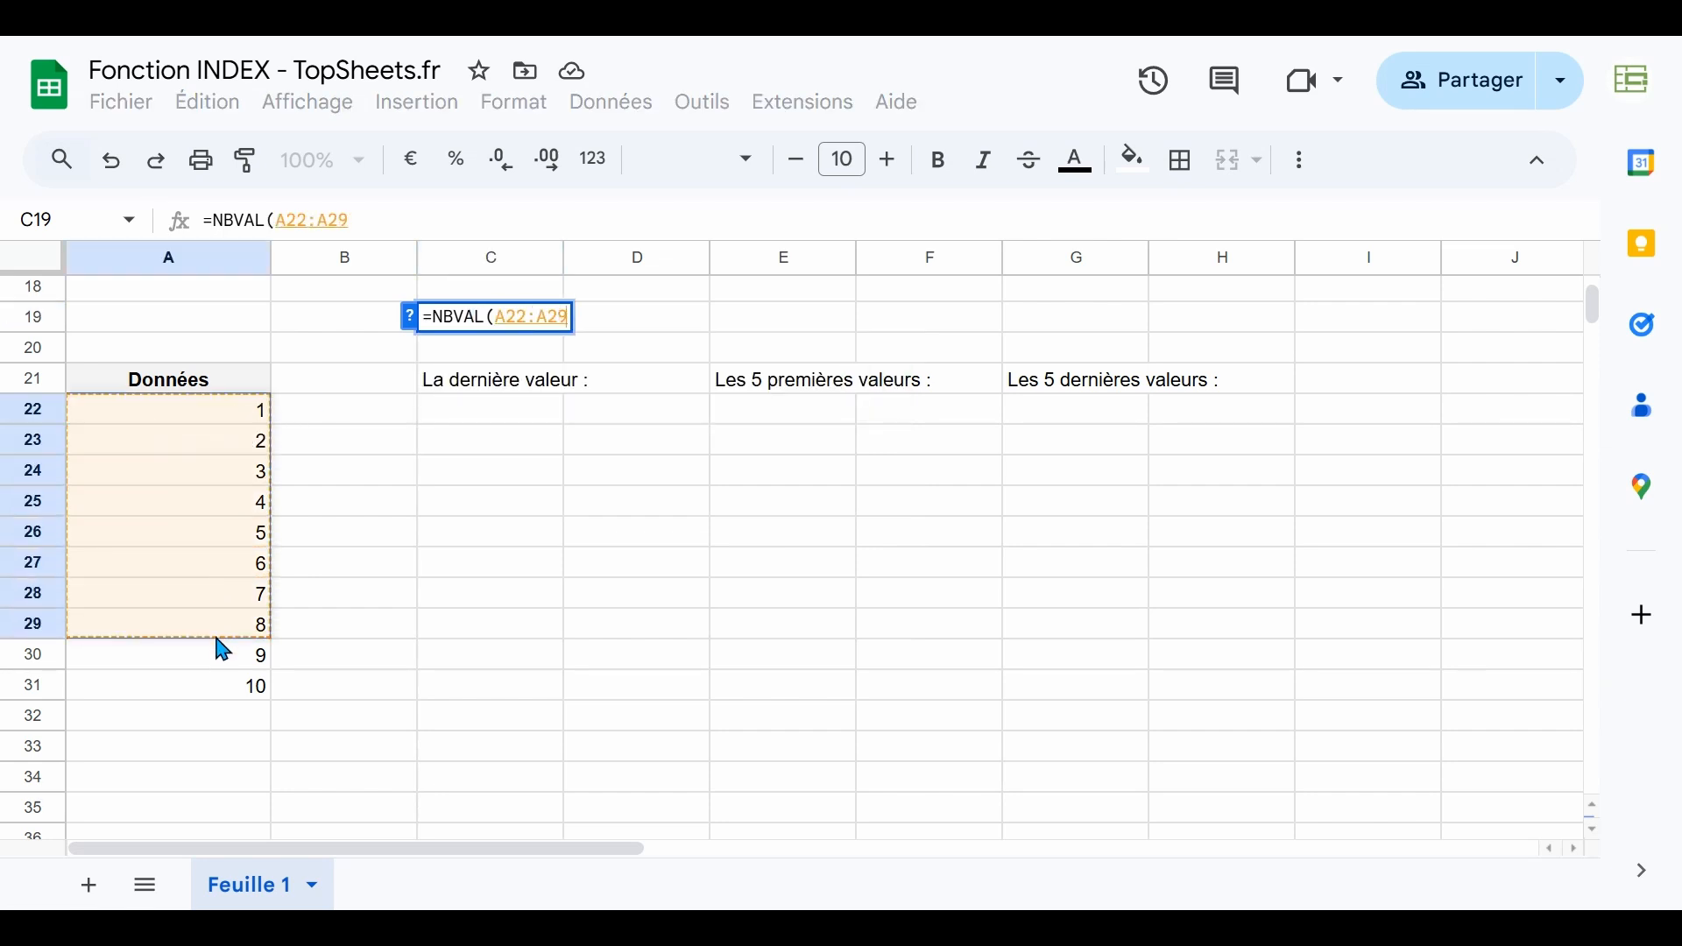
Open the NBVAL range down to the end of column A, giving =NBVAL(A22:A), and check the count against A31
{"action": "left_click", "coordinate": [376, 215]}
{"action": "key", "text": "BackSpace"}
{"action": "key", "text": "BackSpace"}
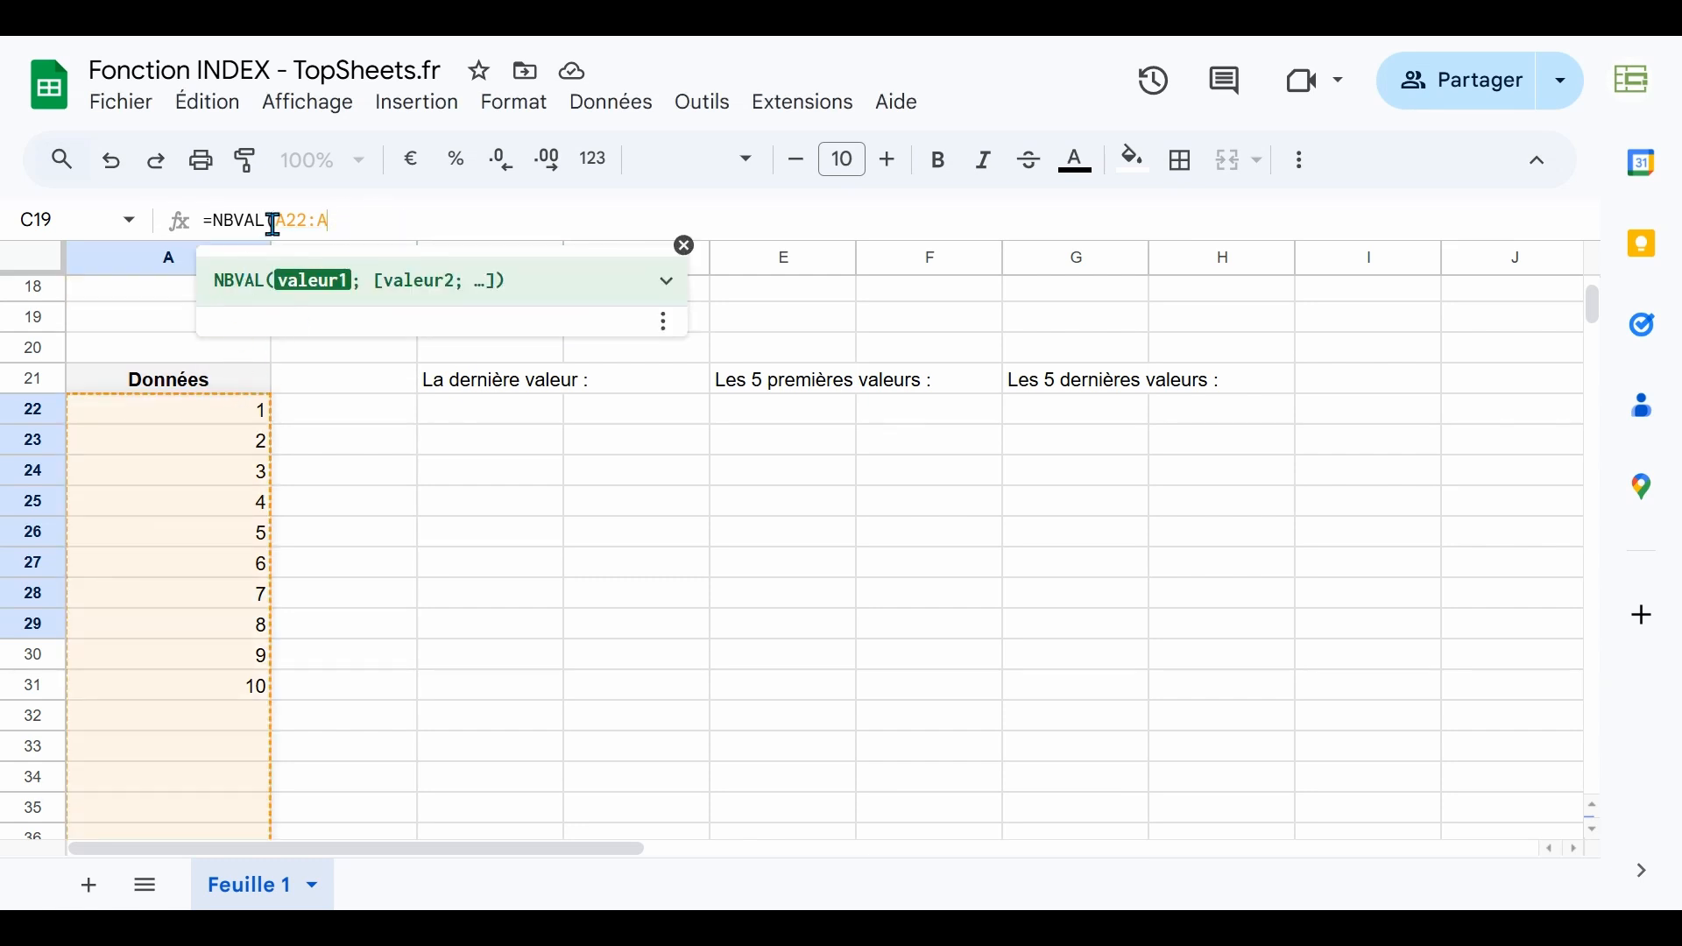
{"action": "scroll", "coordinate": [169, 629], "scroll_direction": "down", "scroll_amount": 3}
{"action": "scroll", "coordinate": [171, 631], "scroll_direction": "up", "scroll_amount": 5}
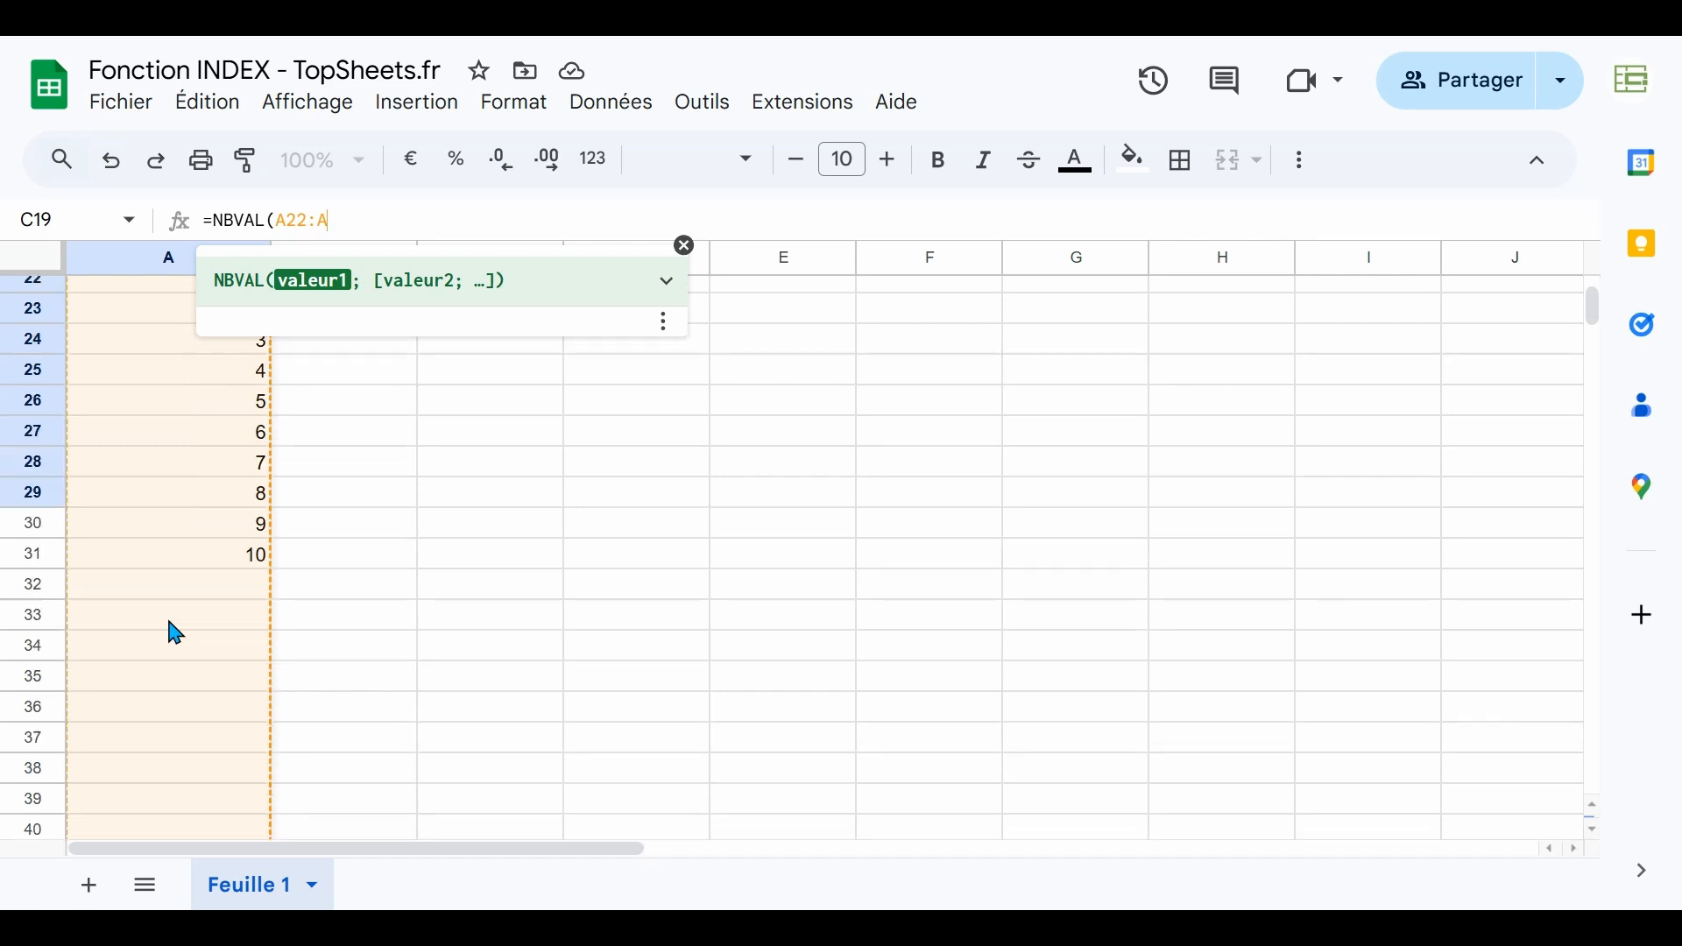
{"action": "scroll", "coordinate": [175, 632], "scroll_direction": "down", "scroll_amount": 1}
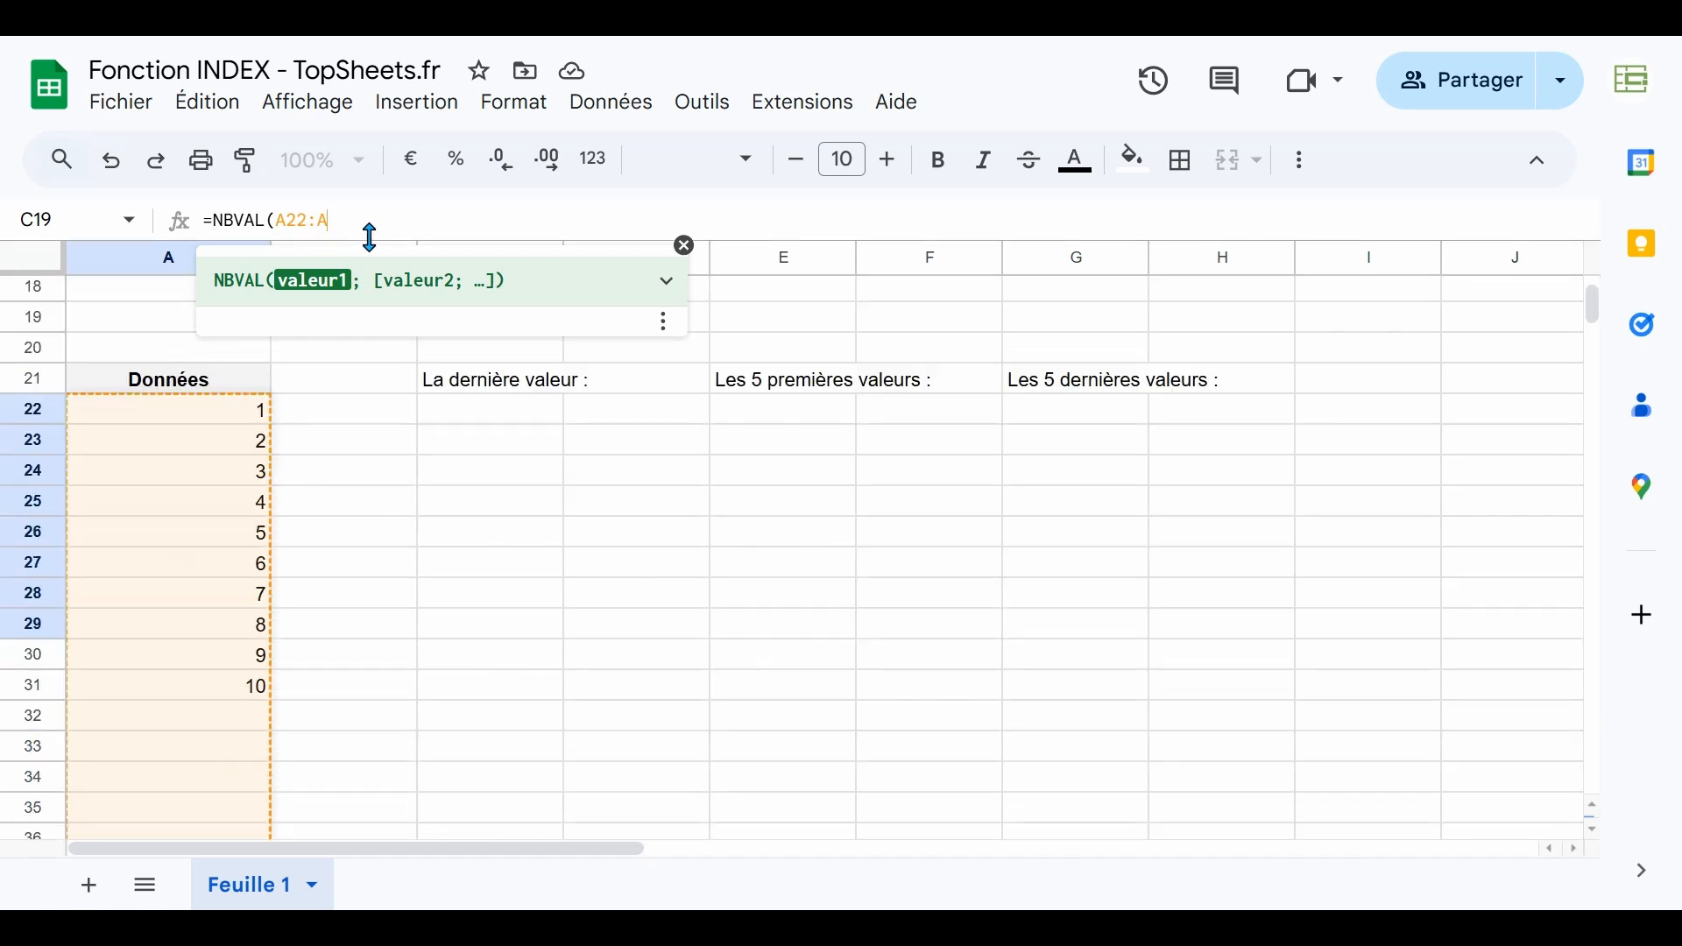
{"action": "type", "text": ")"}
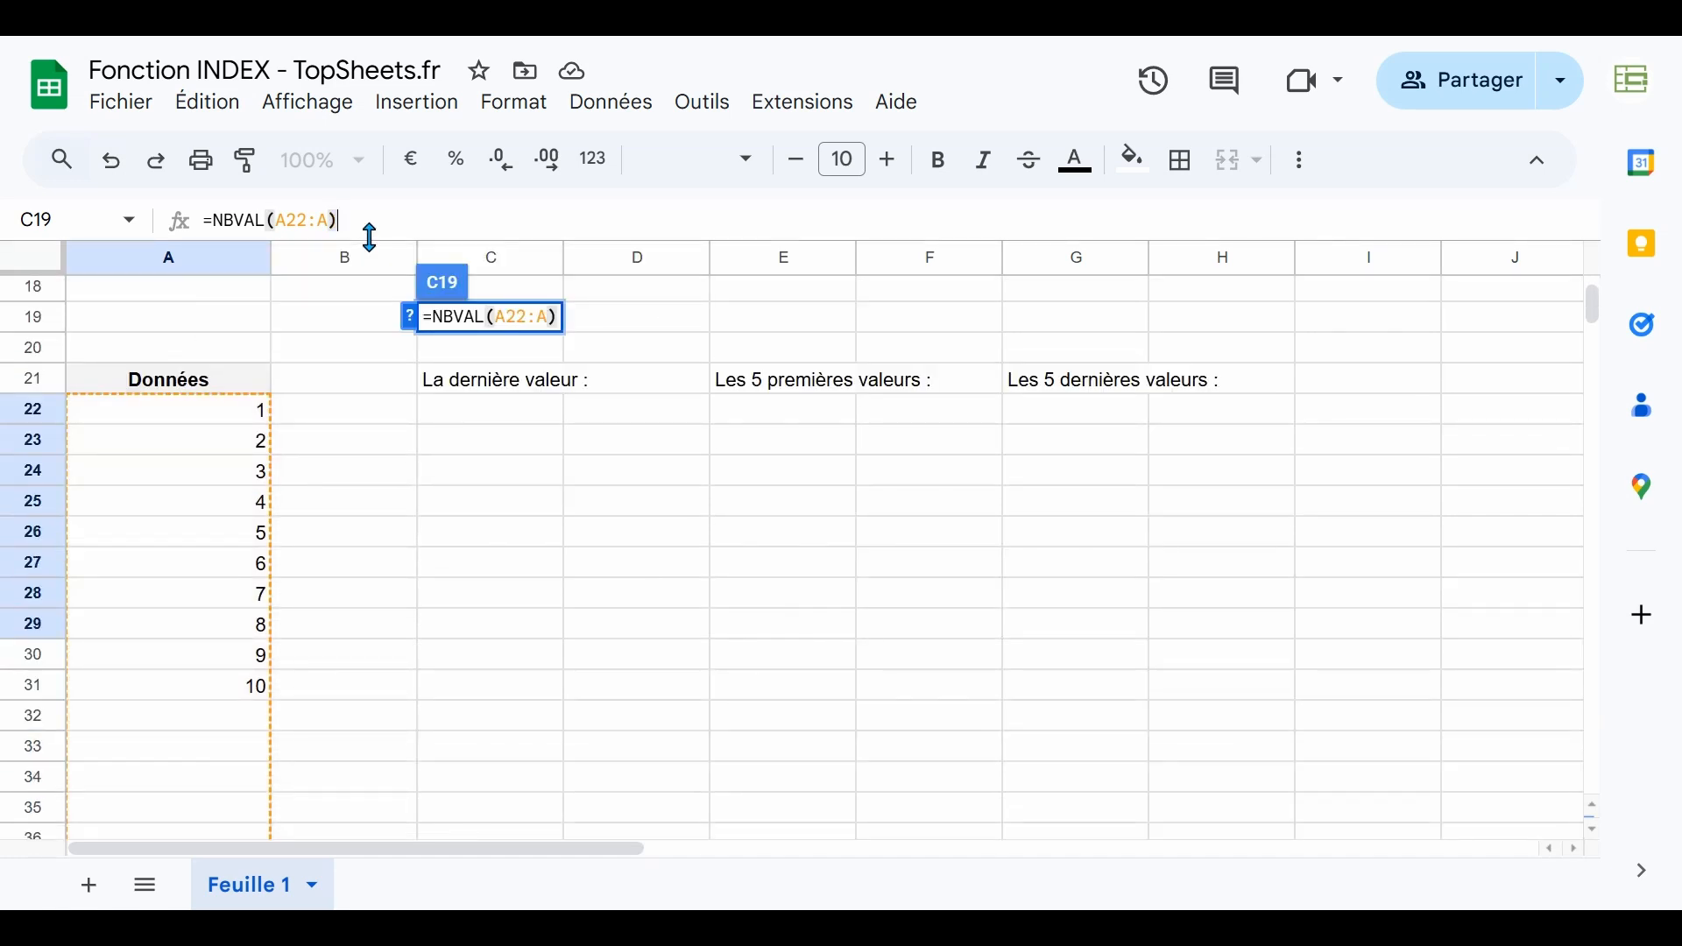
{"action": "key", "text": "Return"}
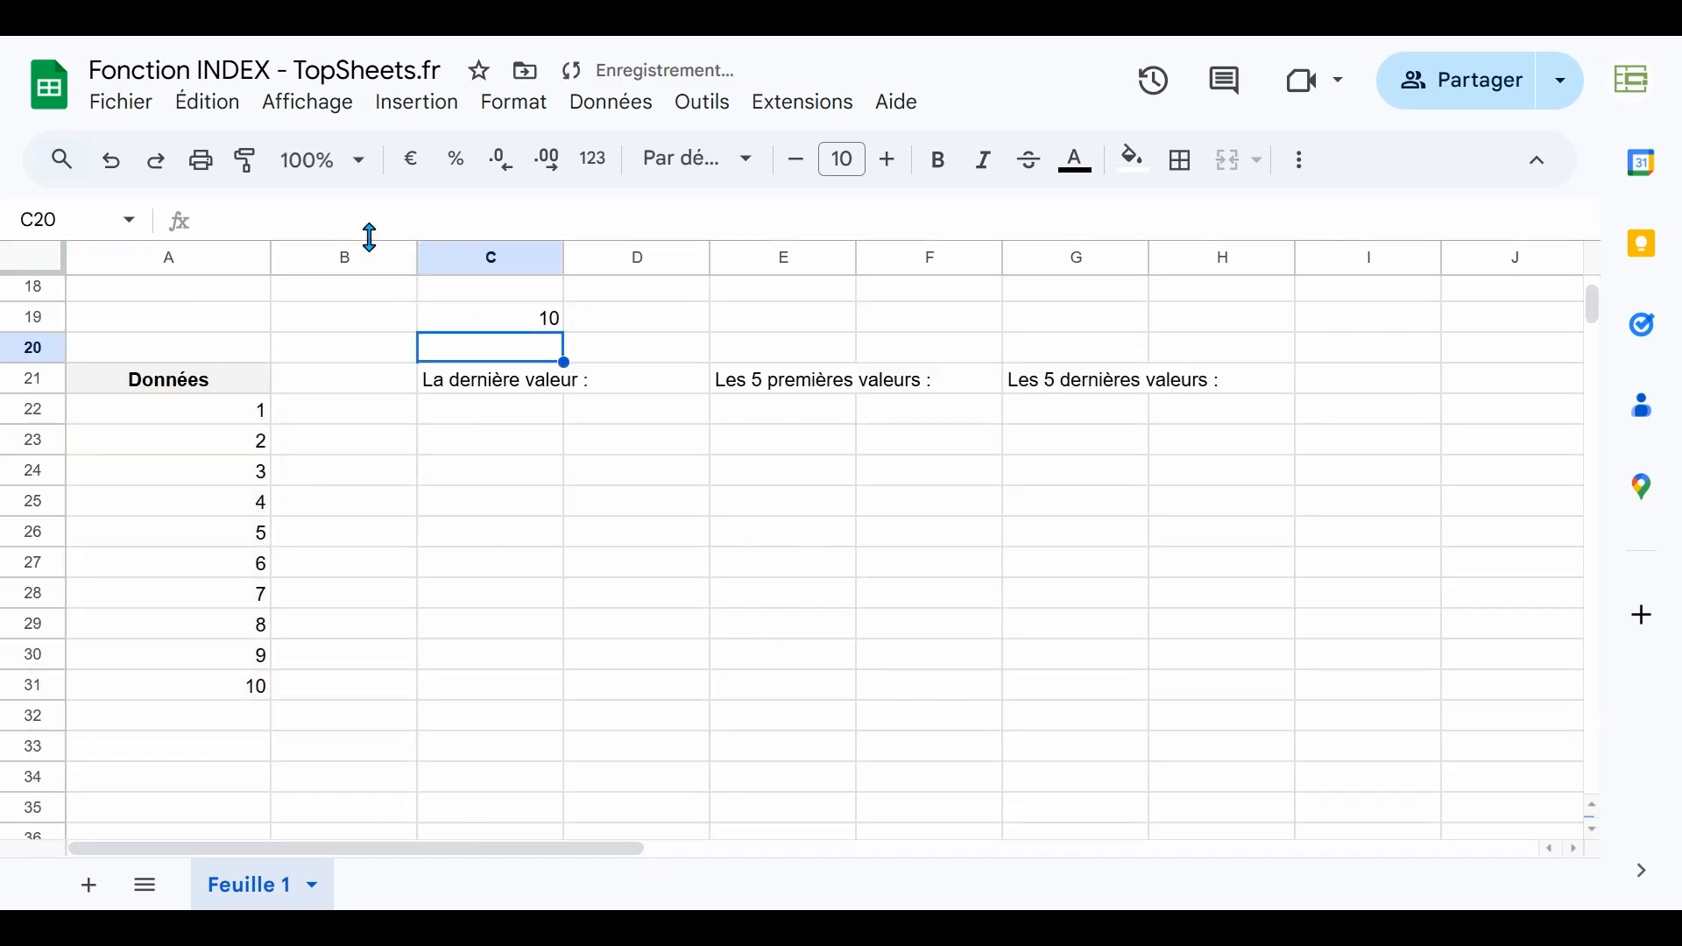
{"action": "left_click", "coordinate": [457, 329]}
{"action": "left_click", "coordinate": [235, 698]}
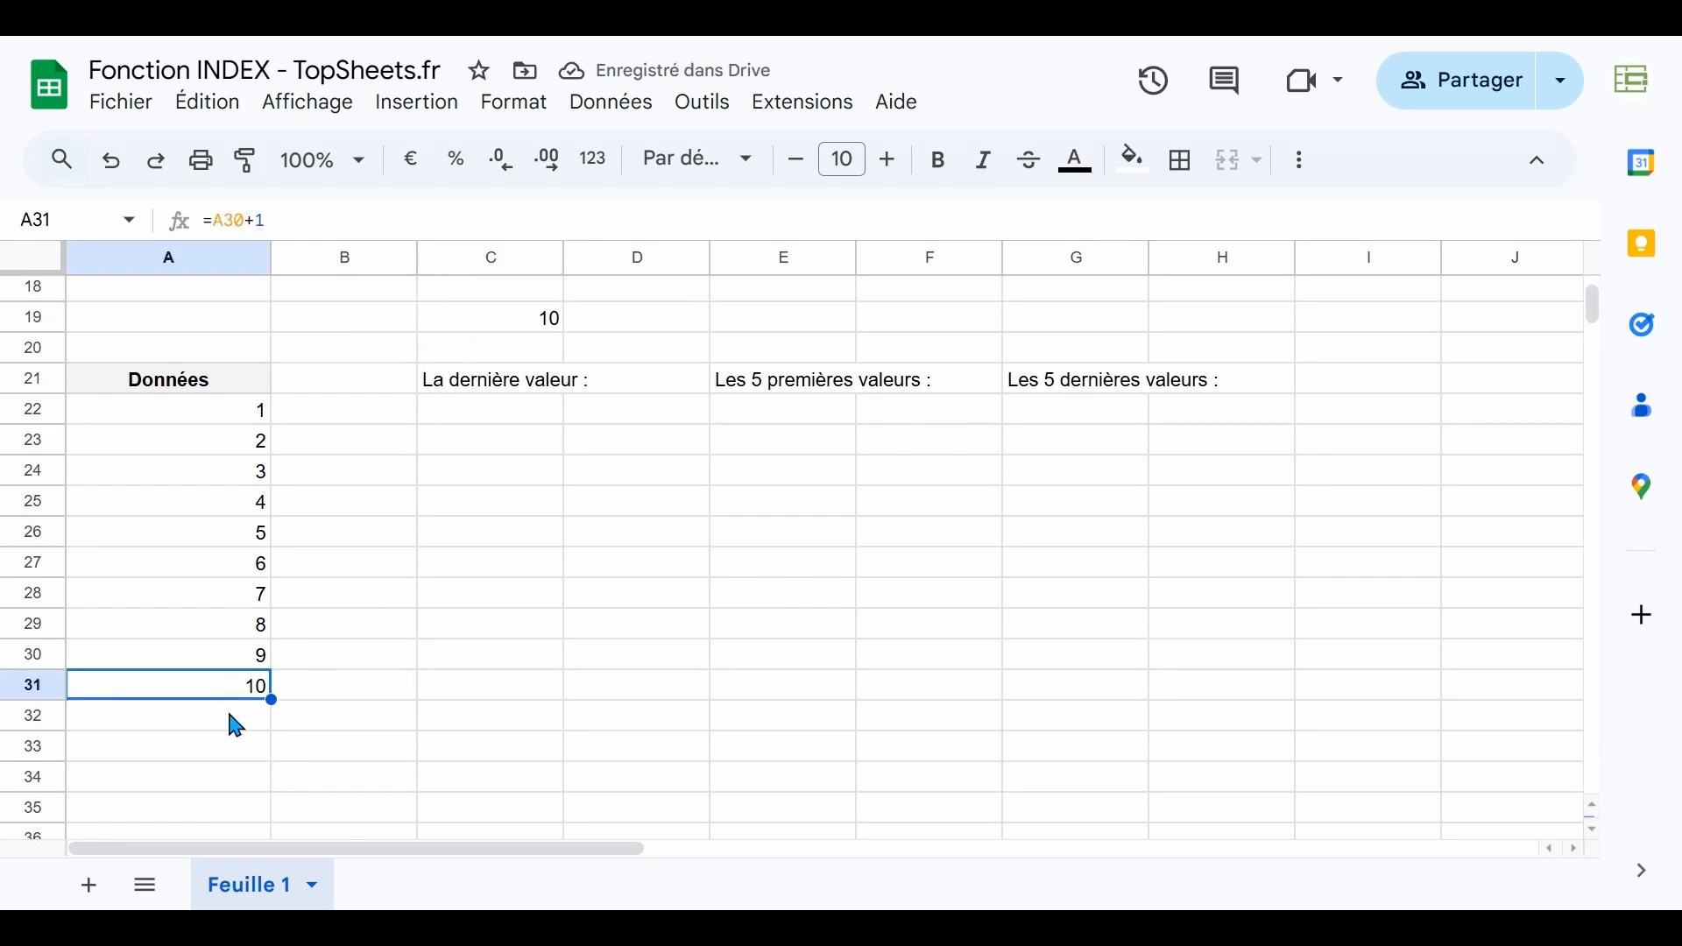
Add the value 11 in A32, below the Données values A22:A31, and check the count in C19
{"action": "left_click_drag", "start_coordinate": [246, 416], "coordinate": [237, 696]}
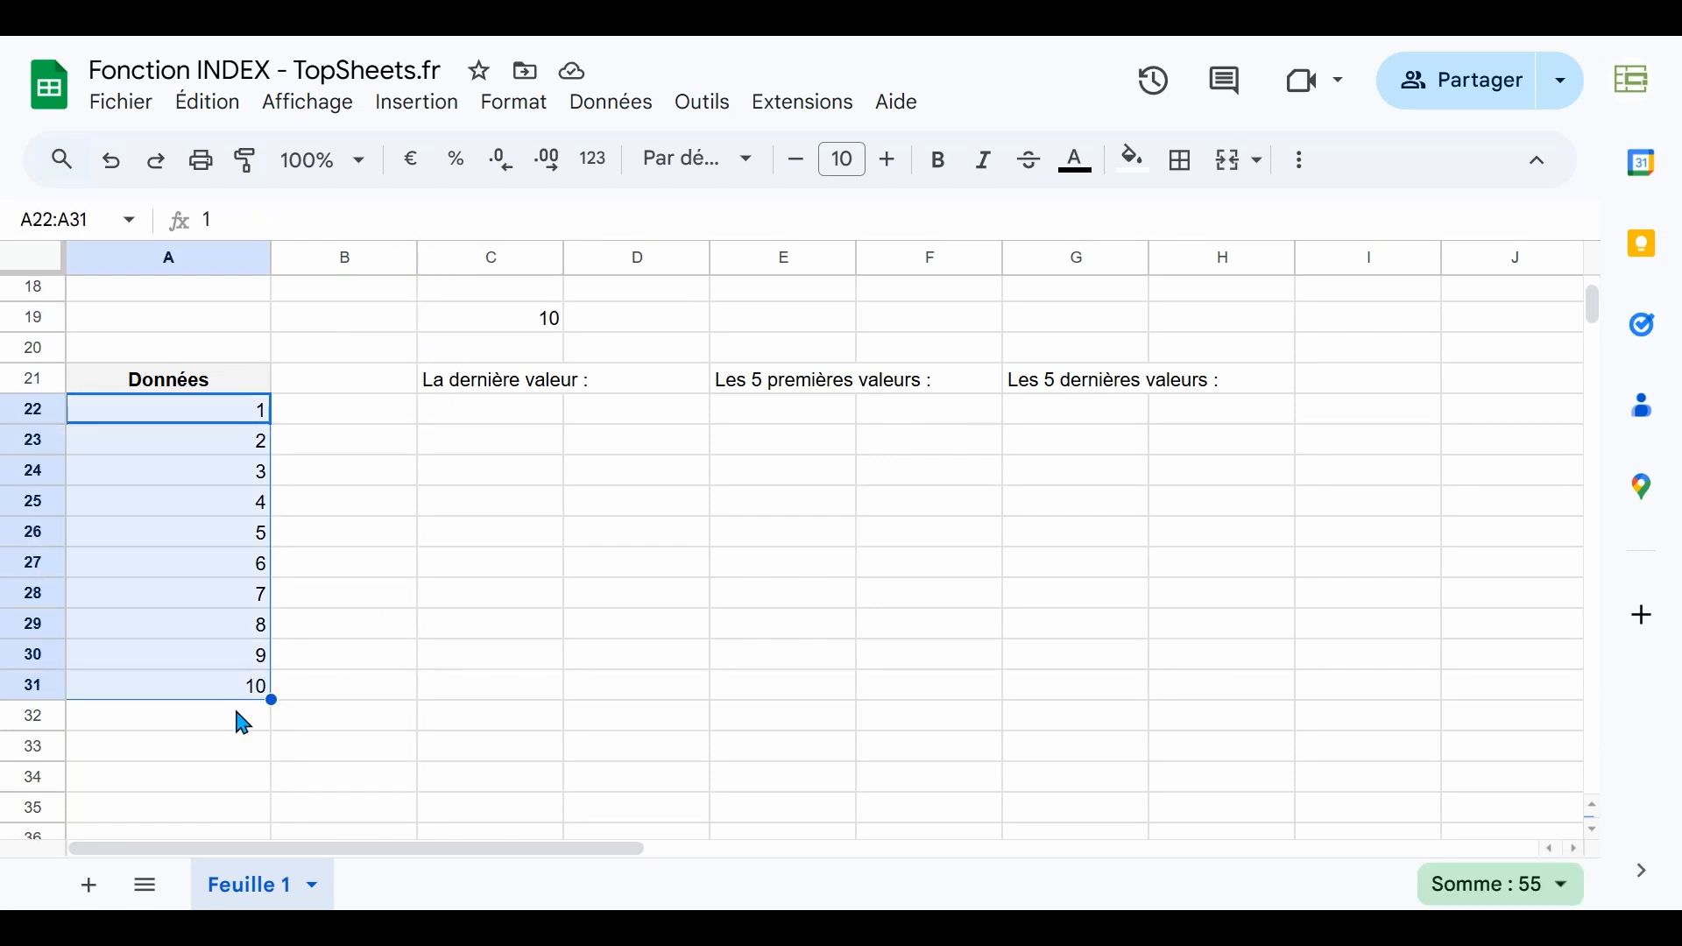
{"action": "left_click", "coordinate": [234, 710]}
{"action": "type", "text": "11"}
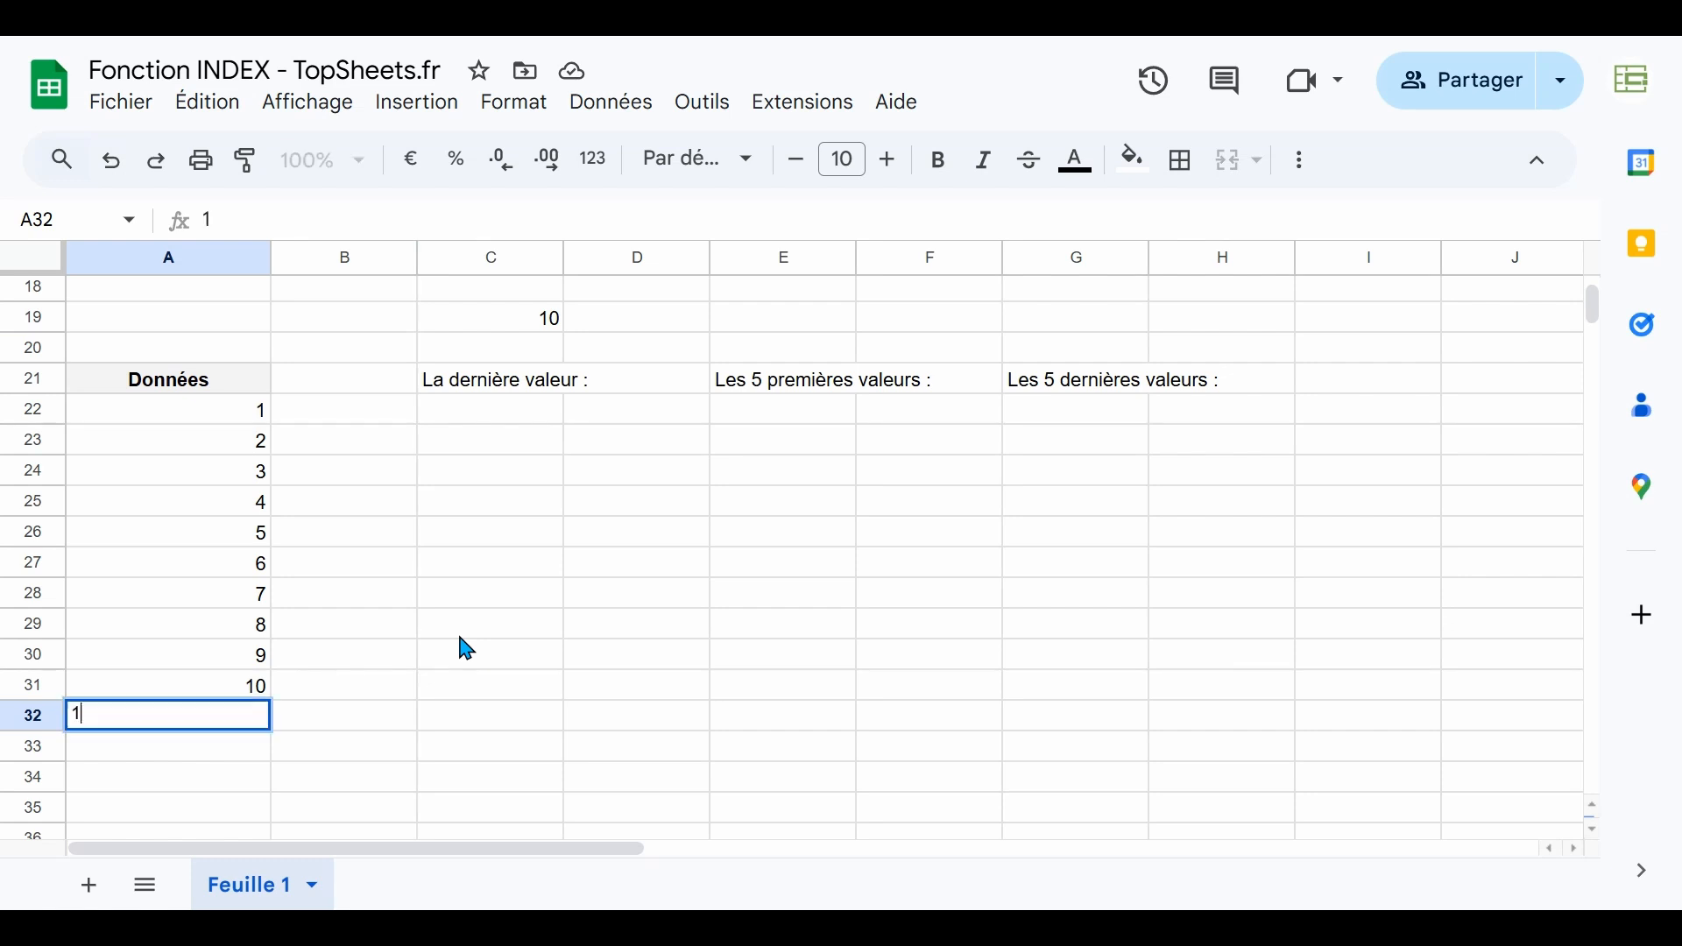
{"action": "key", "text": "Return"}
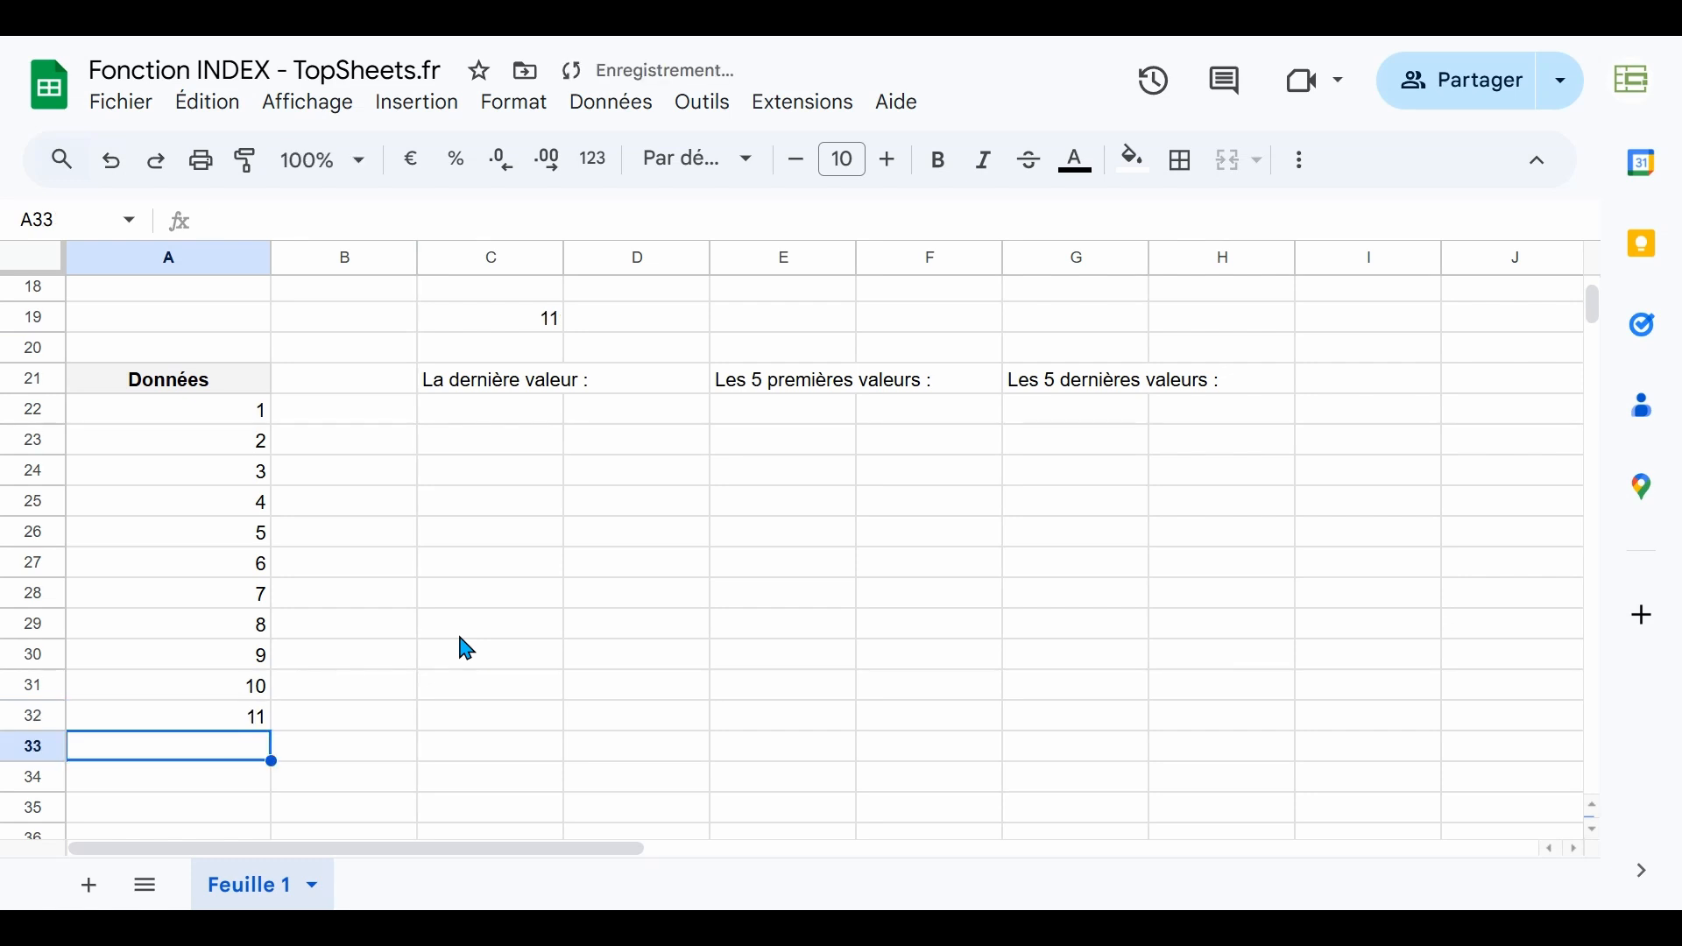
{"action": "left_click", "coordinate": [461, 326]}
Set A32 to 18 and check the NBVAL formula in C19
{"action": "left_click", "coordinate": [232, 711]}
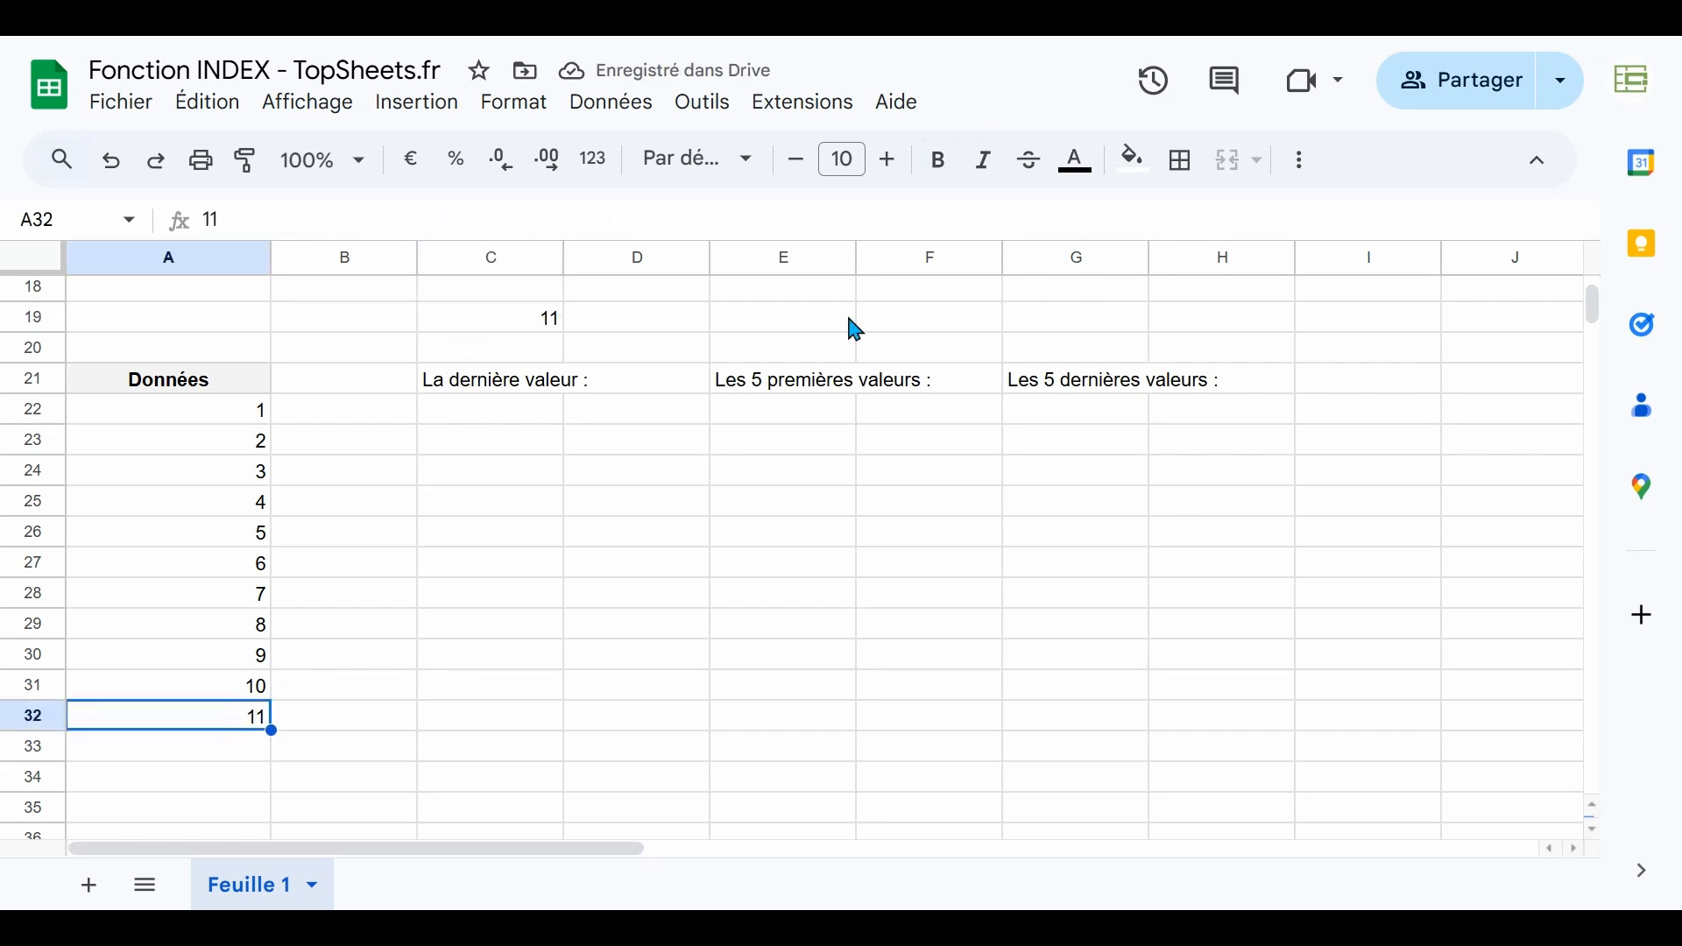
{"action": "type", "text": "18"}
{"action": "key", "text": "Return"}
{"action": "key", "text": "Up"}
{"action": "left_click", "coordinate": [556, 331]}
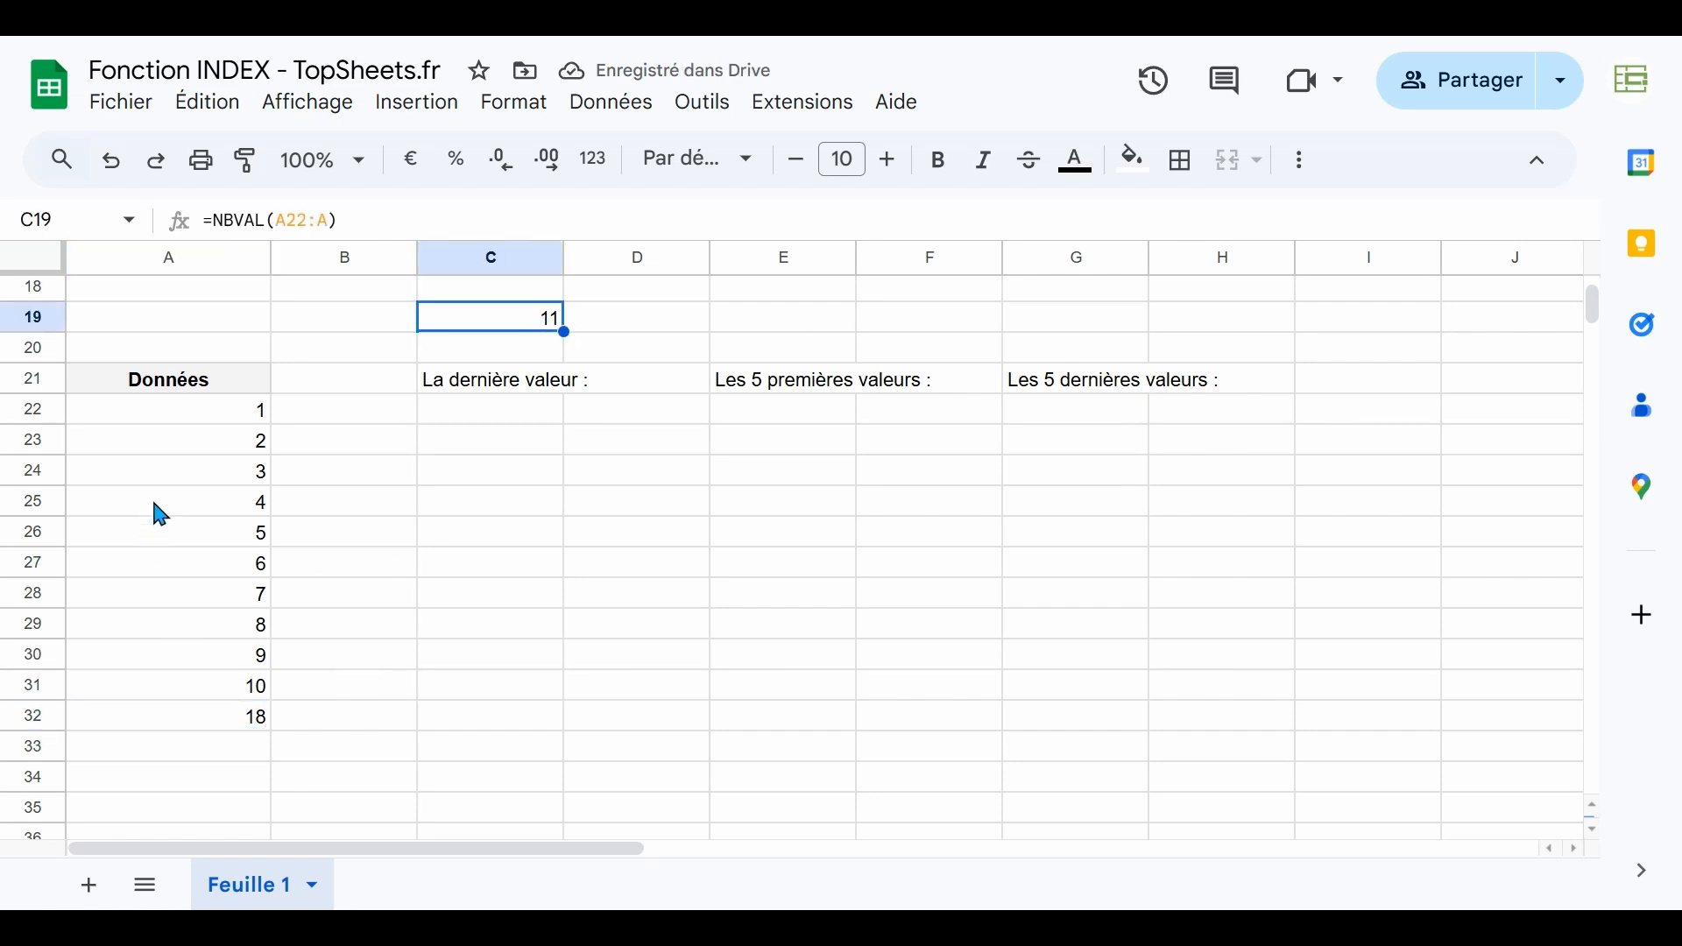
Select the Données values A22:A32 and show their Nombre statistic in the selection summary
{"action": "left_click_drag", "start_coordinate": [207, 418], "coordinate": [210, 724]}
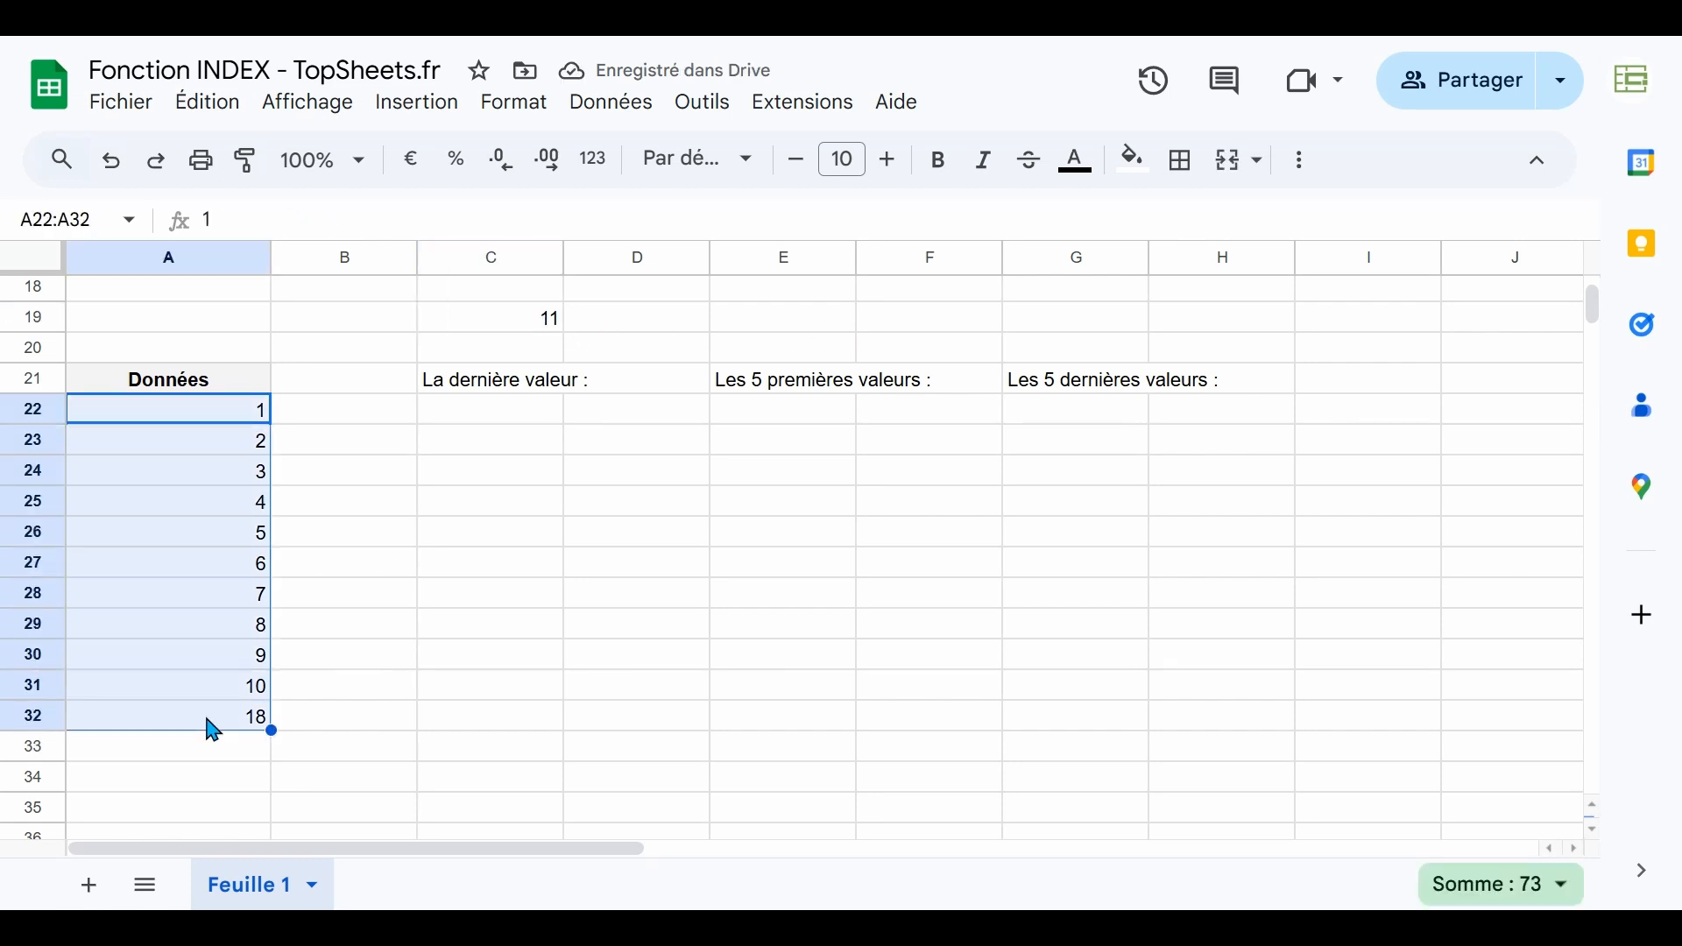
{"action": "left_click", "coordinate": [1561, 886]}
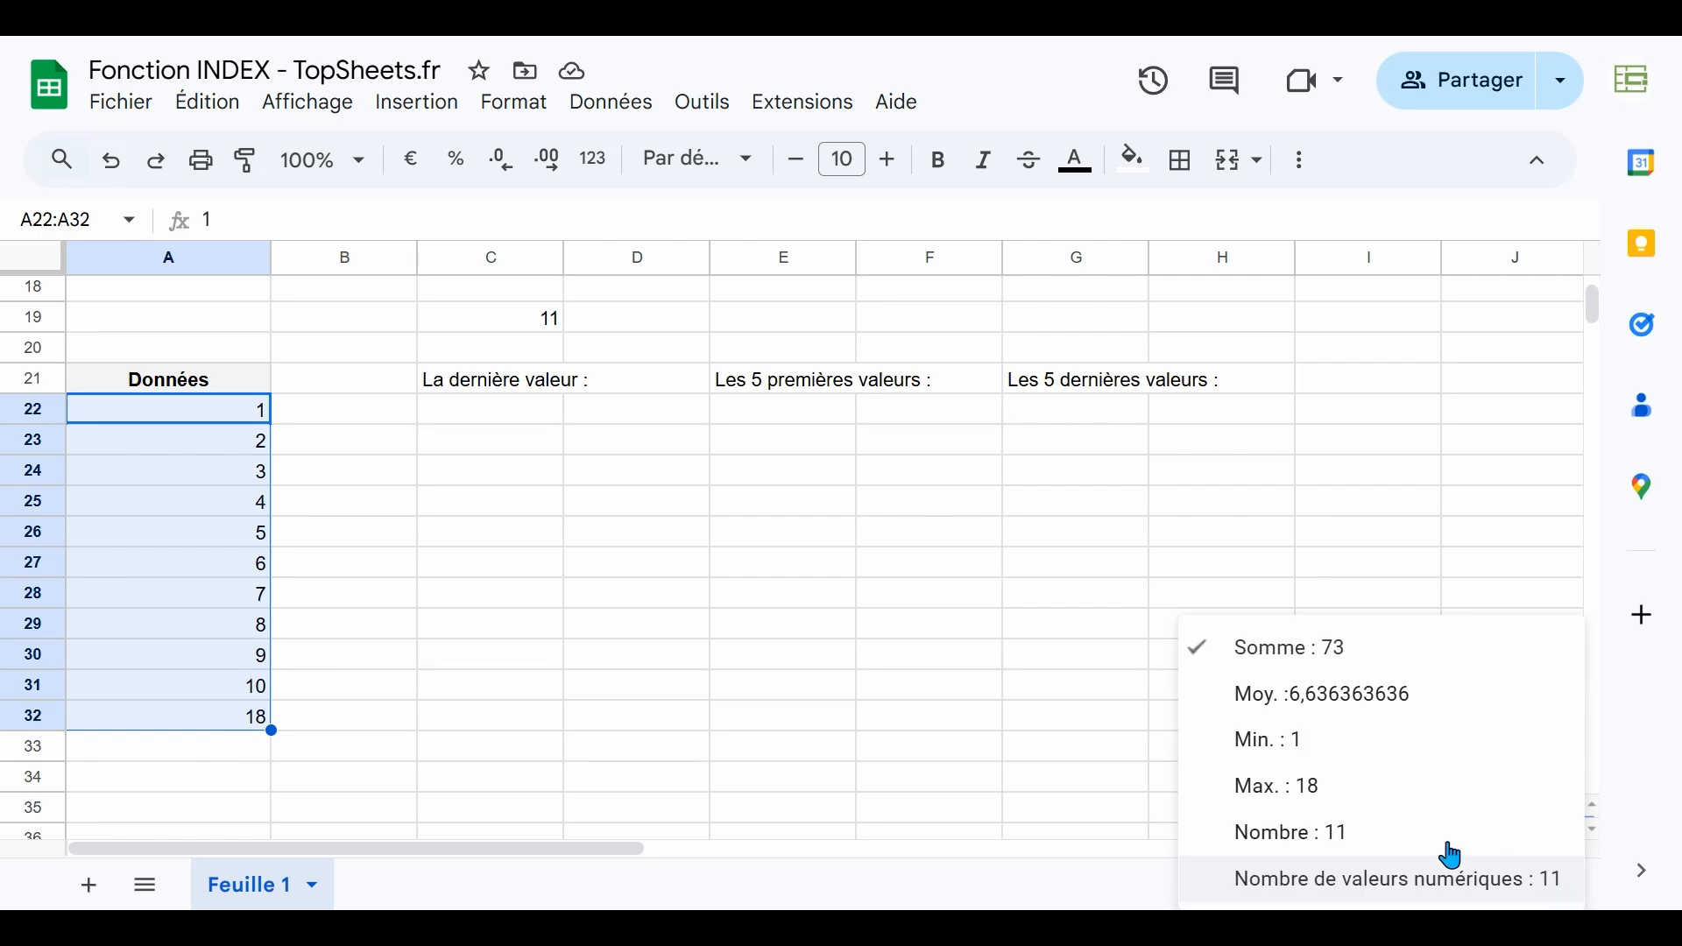
{"action": "left_click", "coordinate": [1295, 832]}
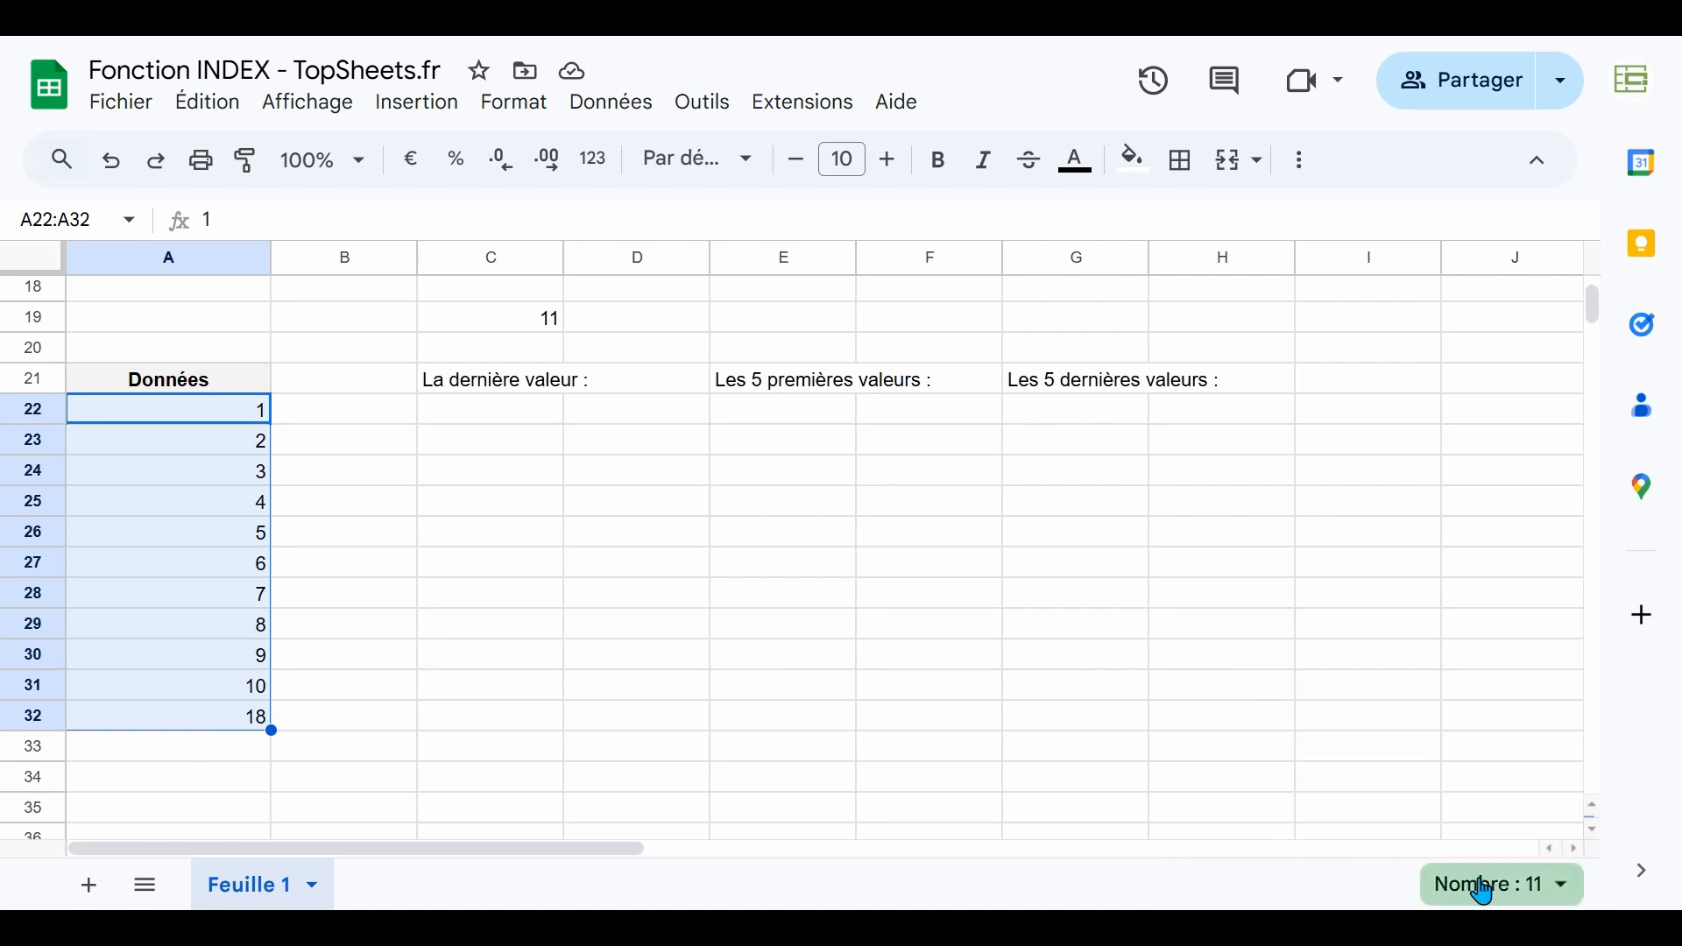
Begin an INDEX formula in C22 with the open-ended reference A22:A, giving =INDEX(A22:A; ready for the row argument
{"action": "left_click", "coordinate": [503, 419]}
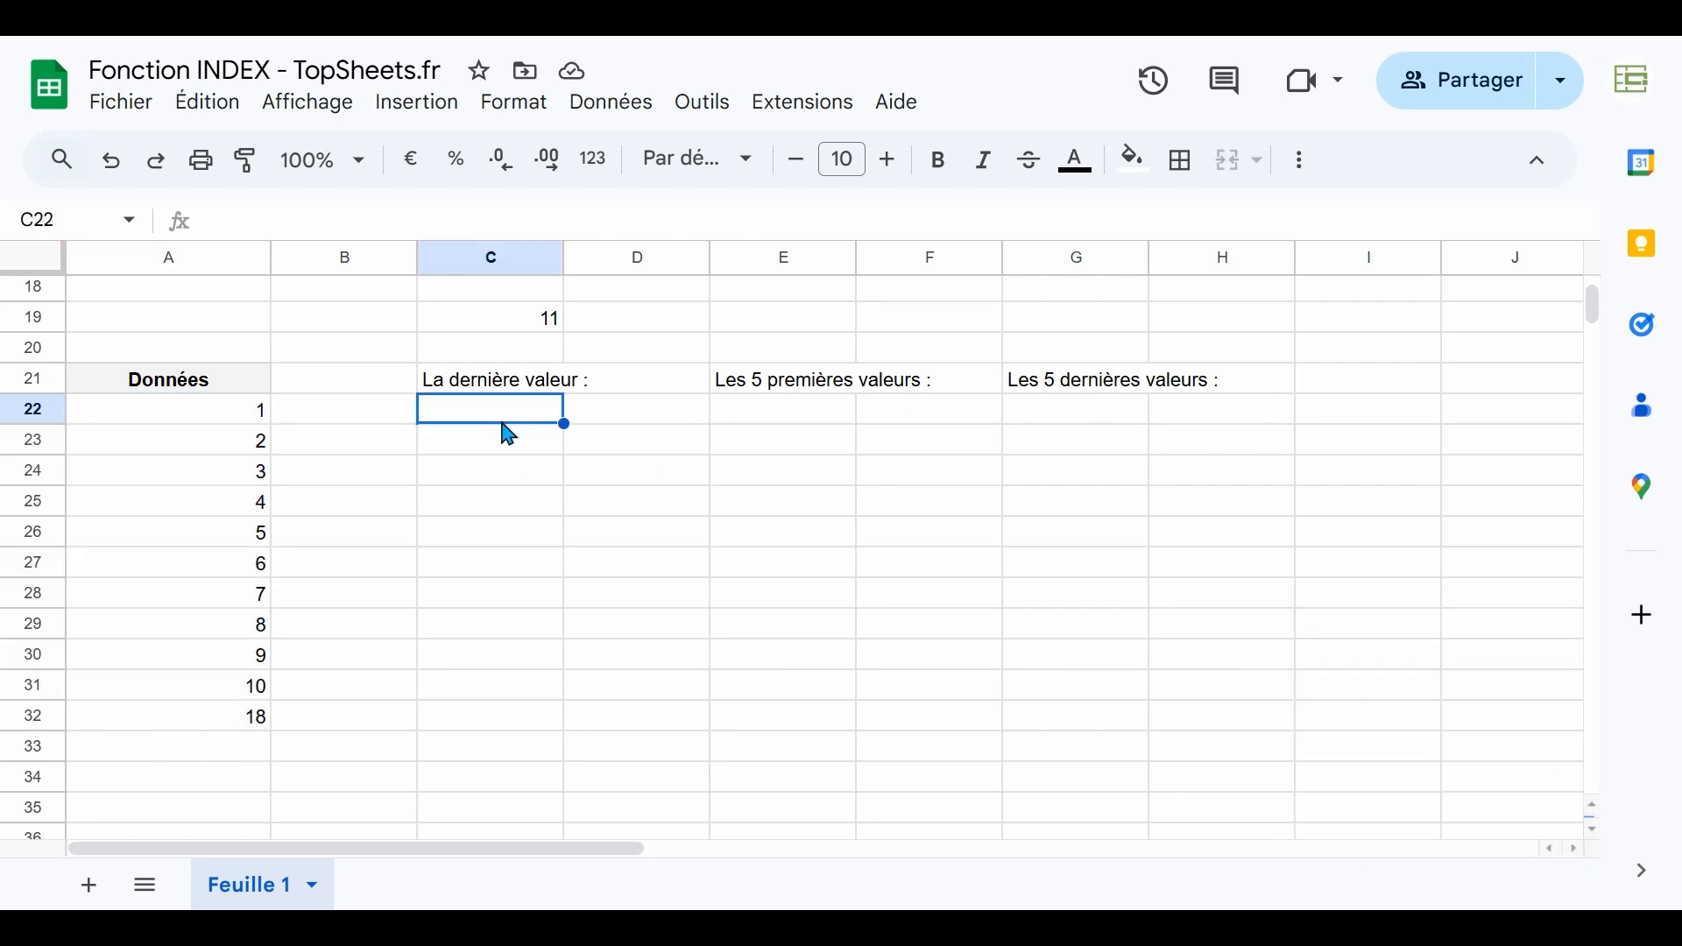
{"action": "type", "text": "=I"}
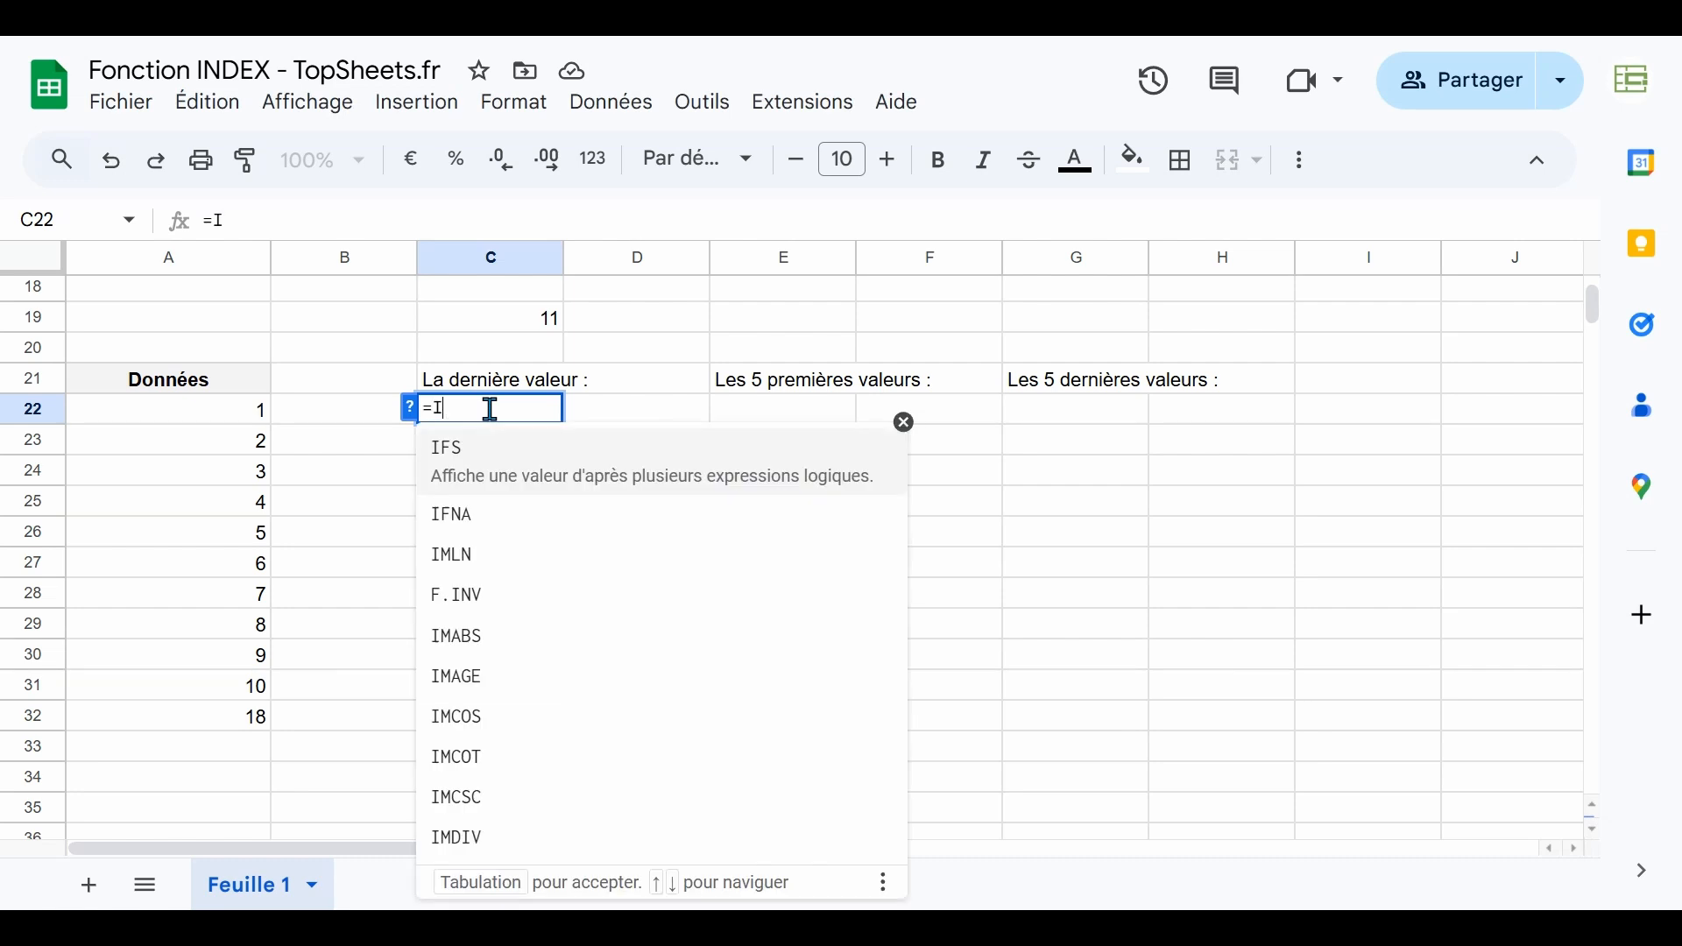
{"action": "type", "text": "NDEX("}
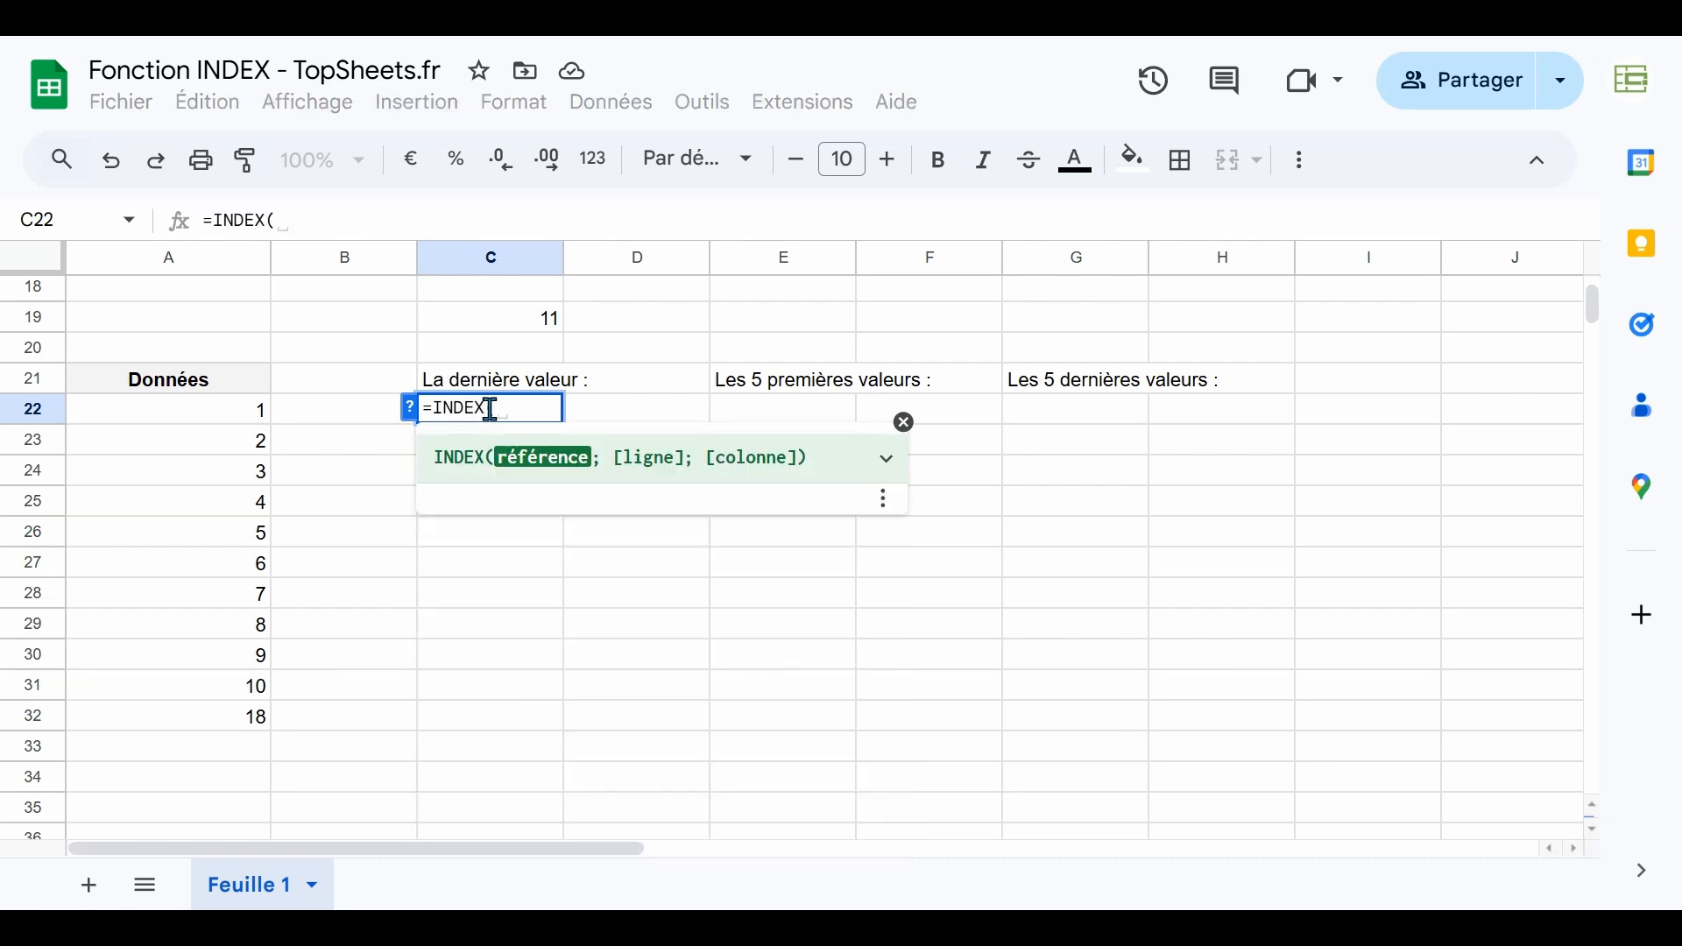
{"action": "left_click_drag", "start_coordinate": [254, 416], "coordinate": [237, 658]}
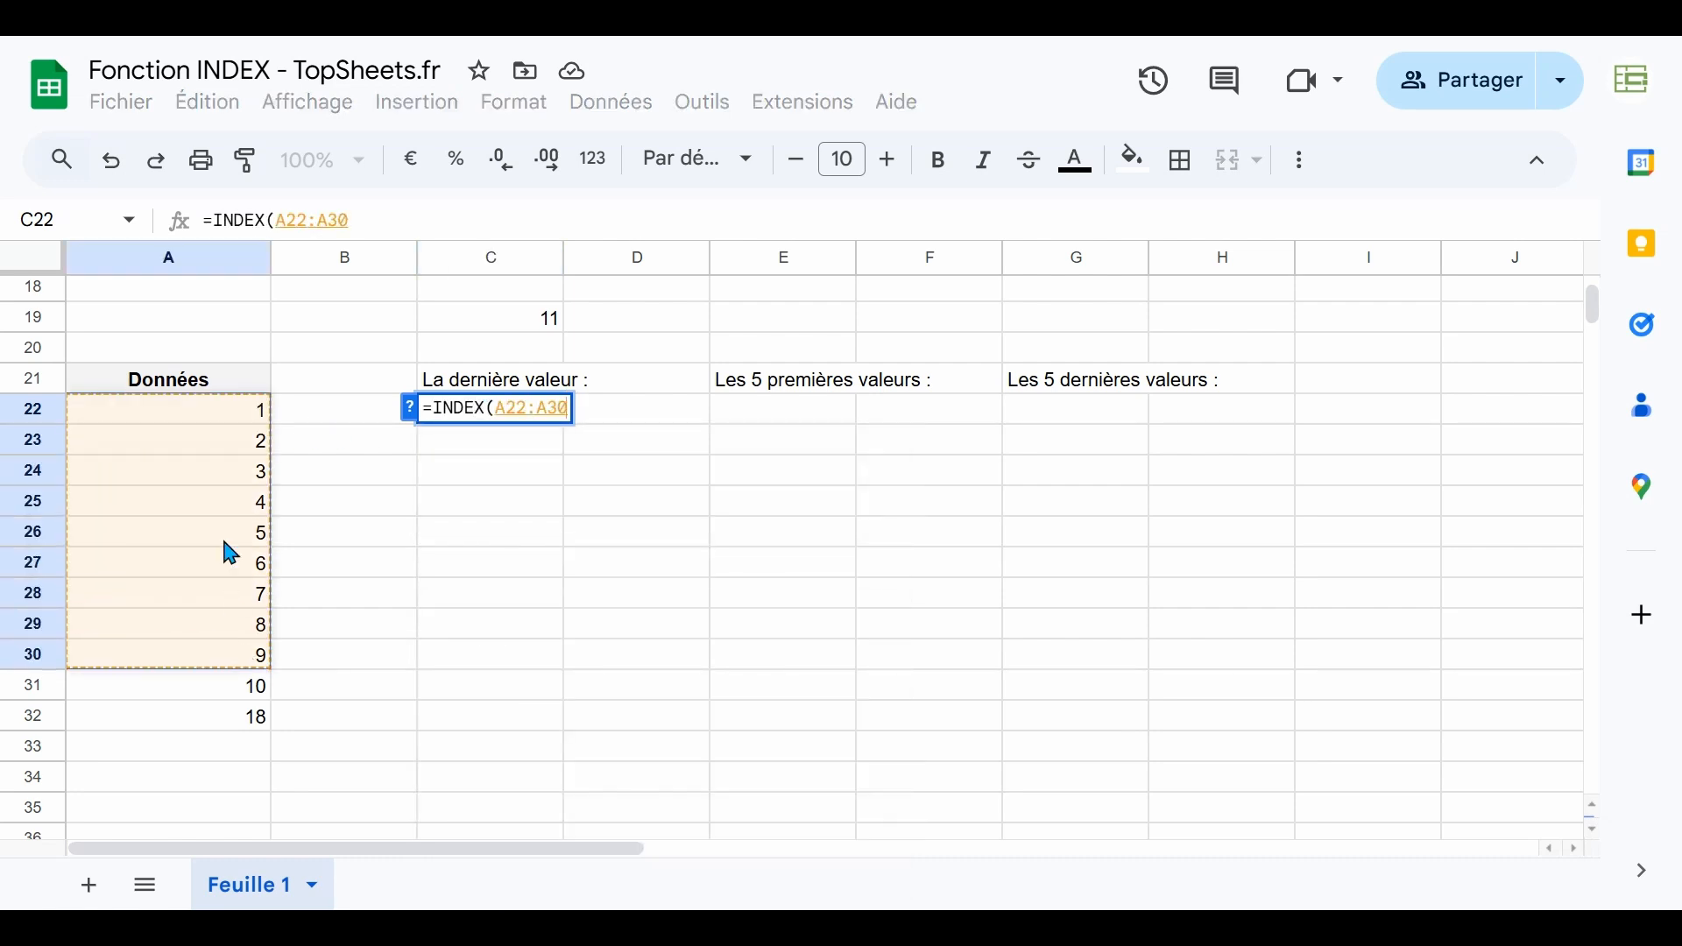
{"action": "left_click", "coordinate": [360, 219]}
{"action": "key", "text": "BackSpace"}
{"action": "key", "text": "BackSpace"}
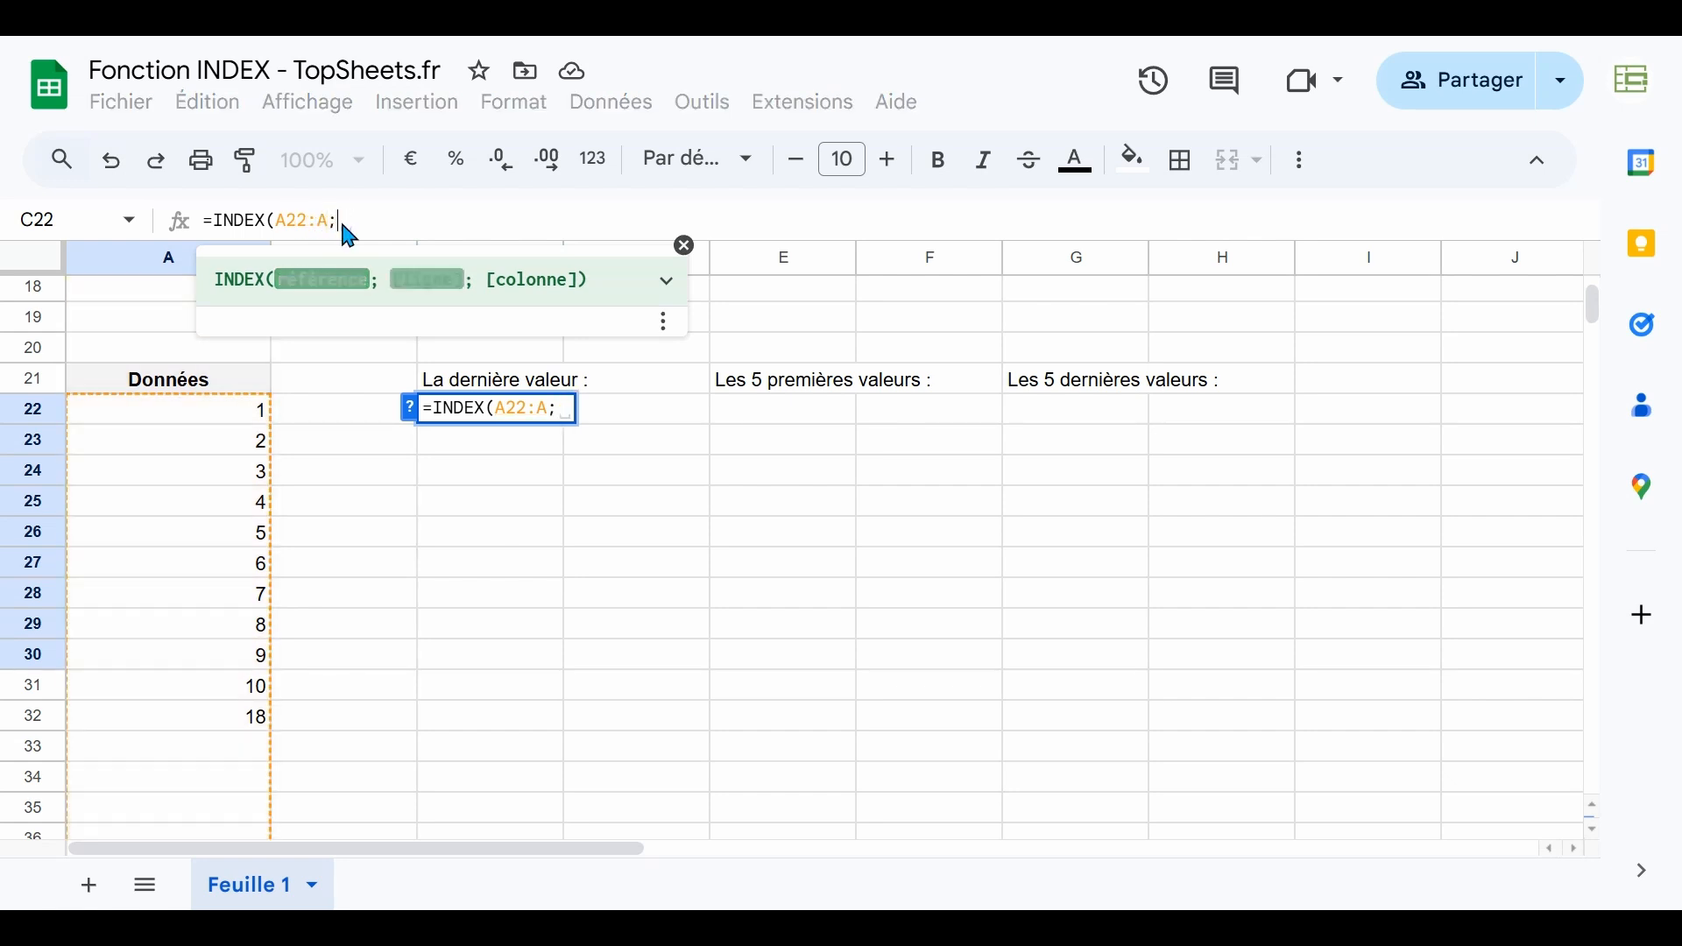
{"action": "type", "text": ";"}
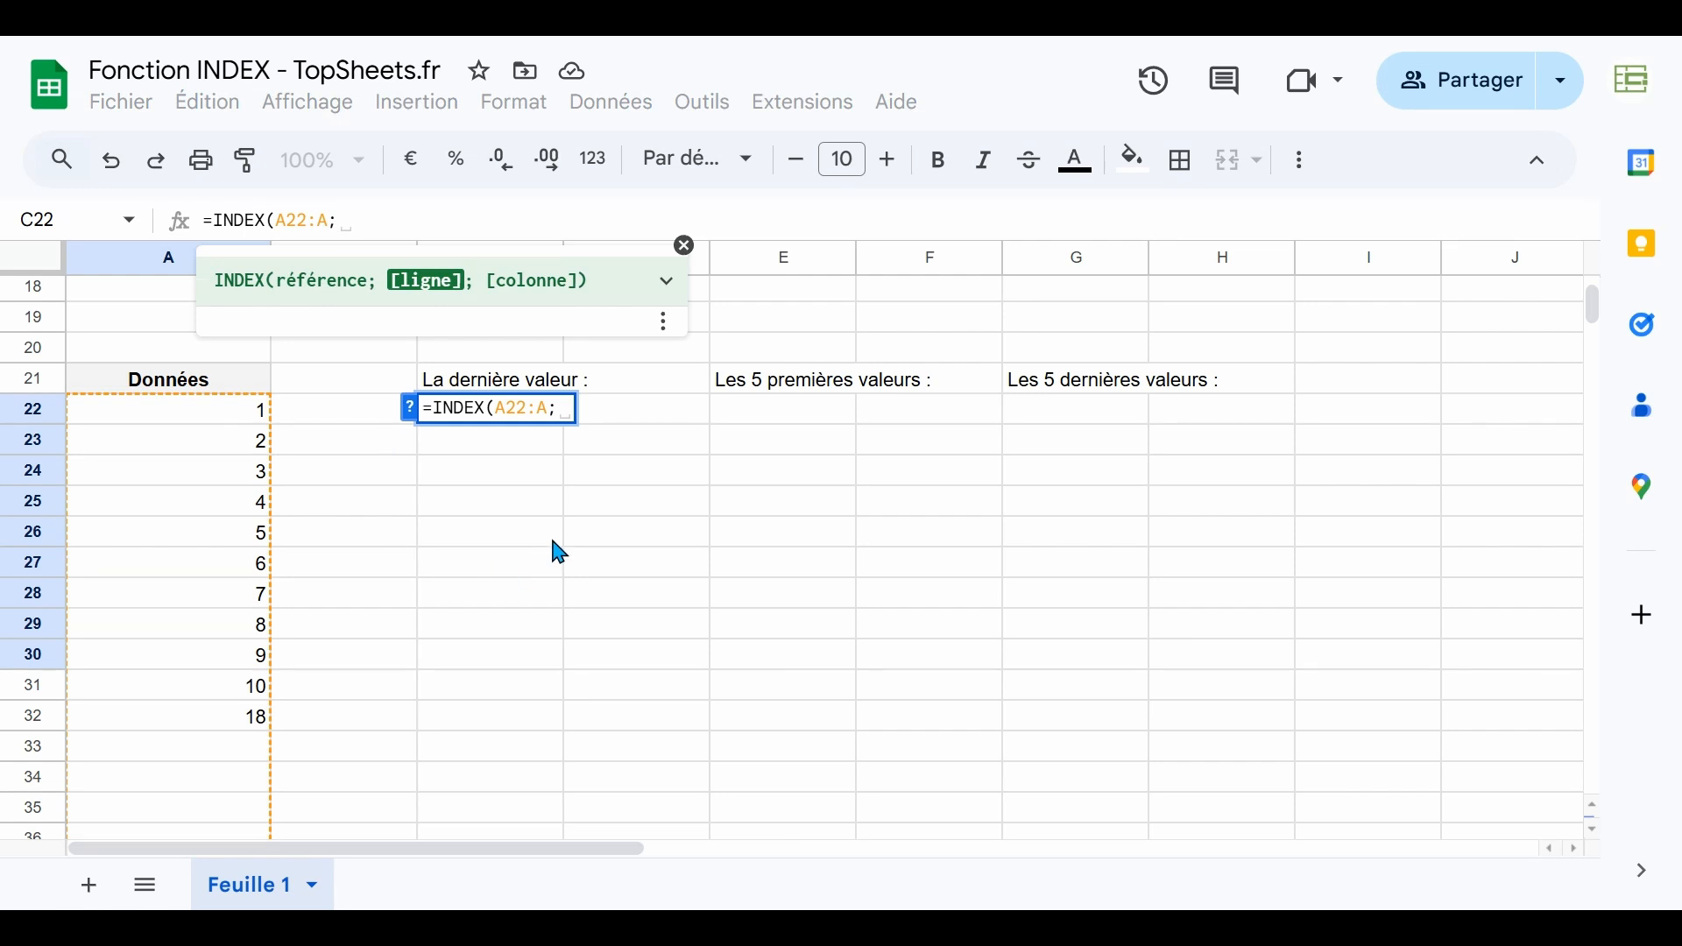
Complete the C22 formula with NBVAL(A22:A) as the row argument, giving =INDEX(A22:A;NBVAL(A22:A))
{"action": "type", "text": "NBVAL("}
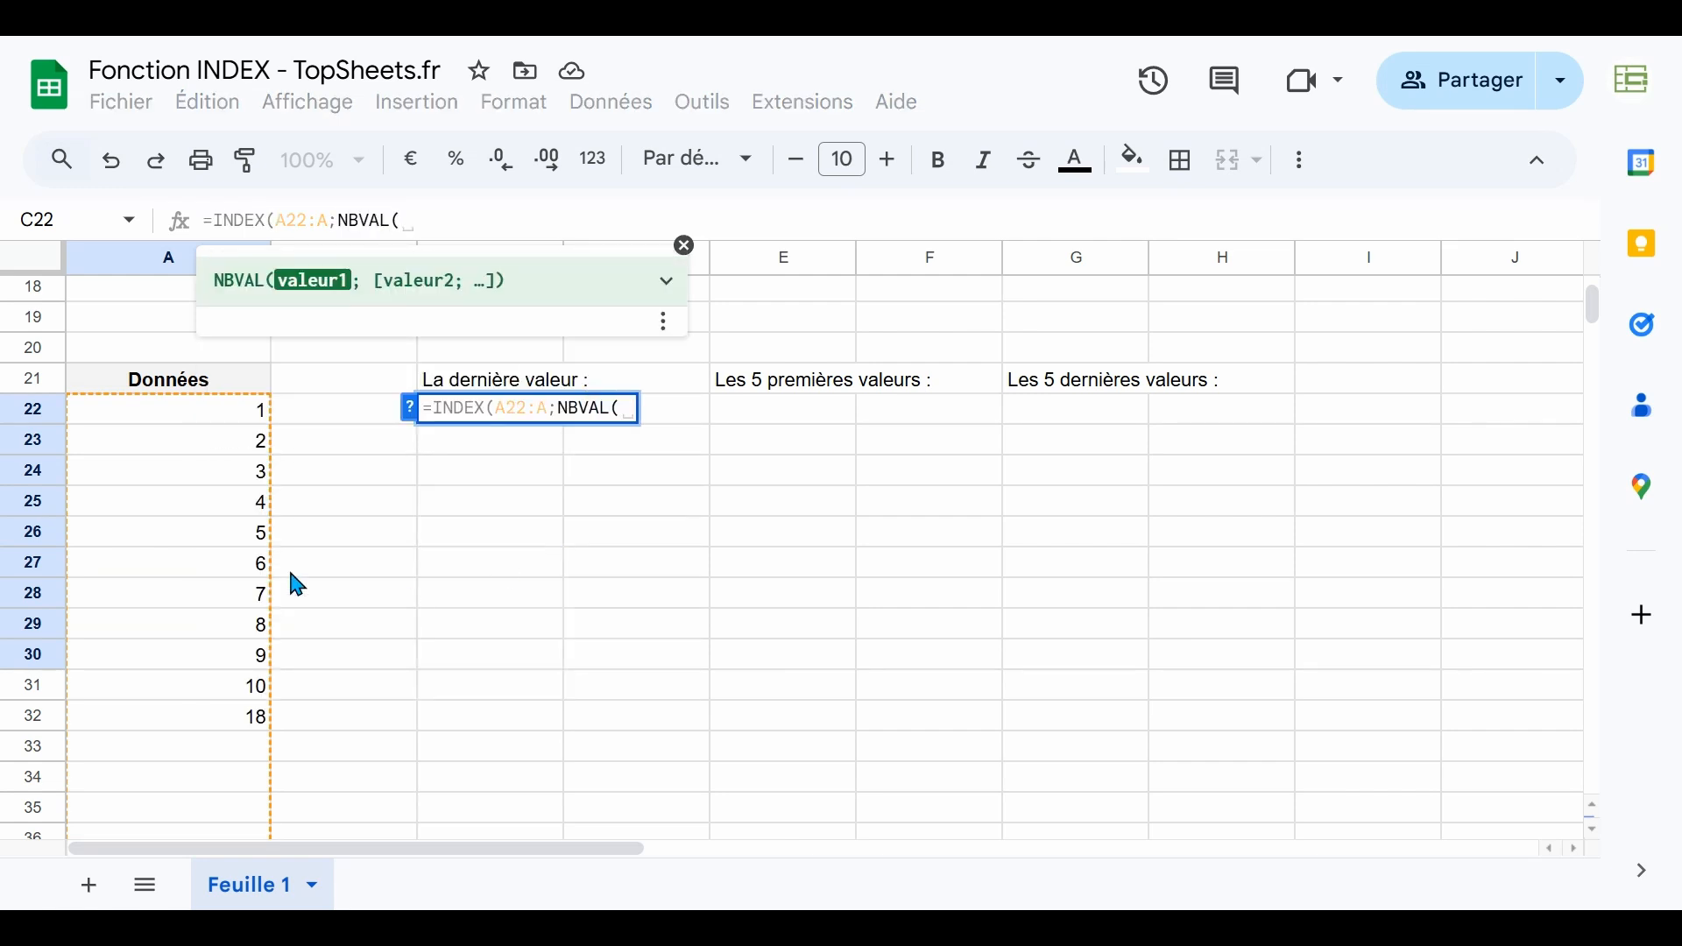
{"action": "left_click_drag", "start_coordinate": [180, 425], "coordinate": [179, 613]}
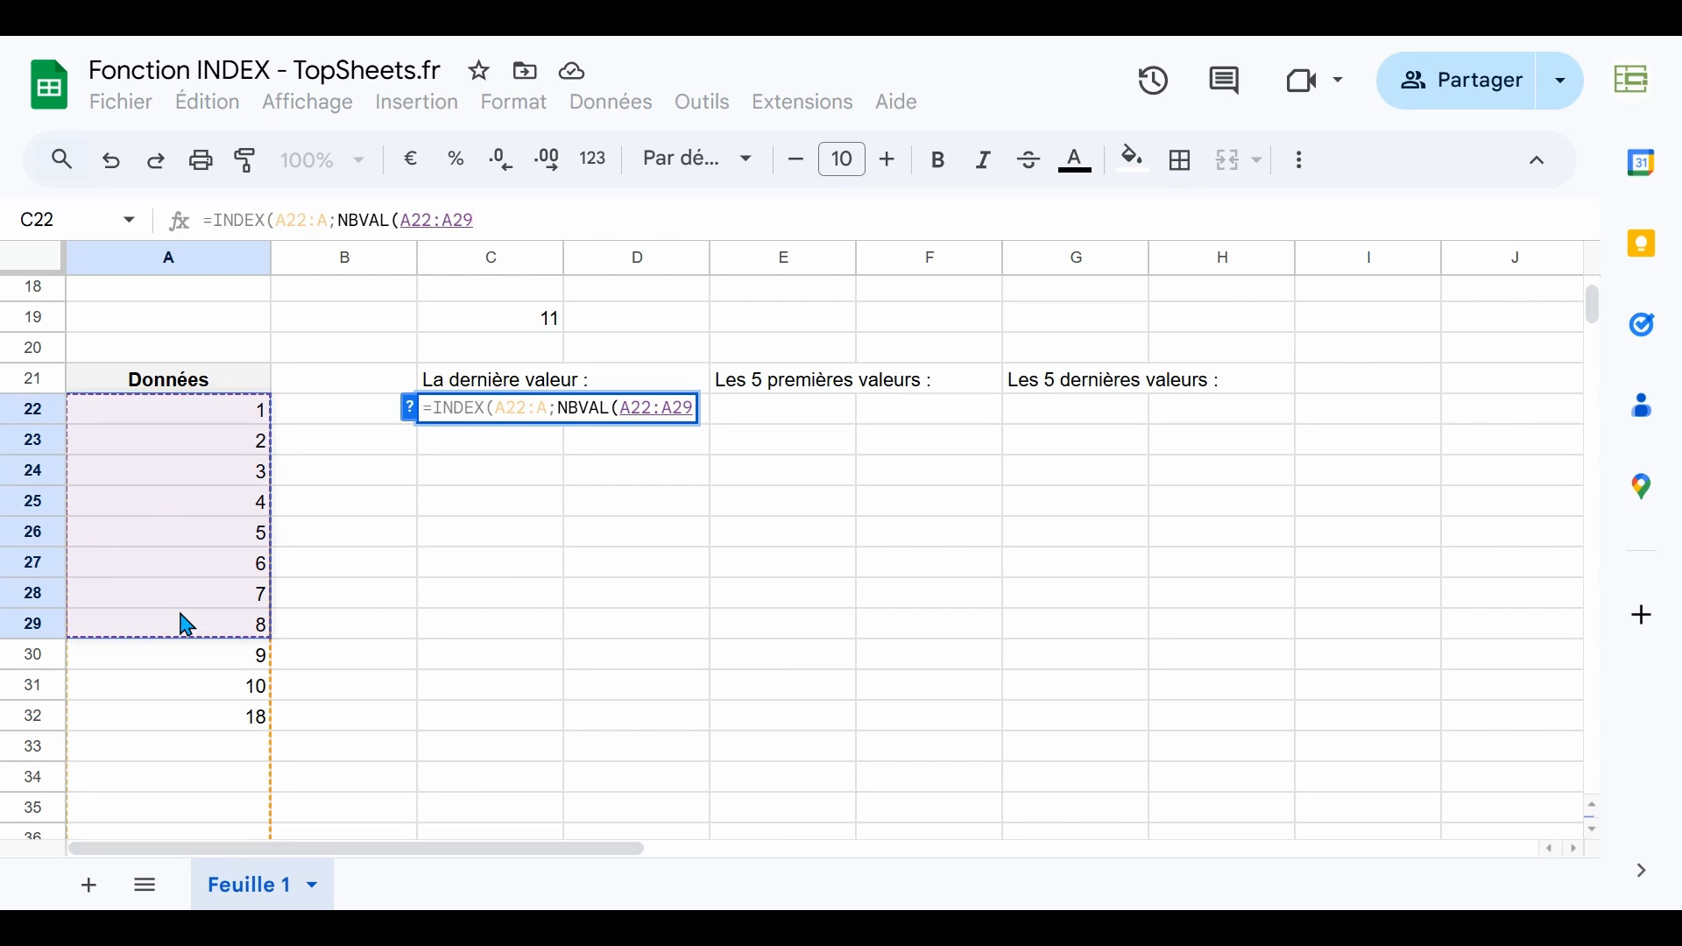
{"action": "key", "text": "BackSpace"}
{"action": "key", "text": "BackSpace"}
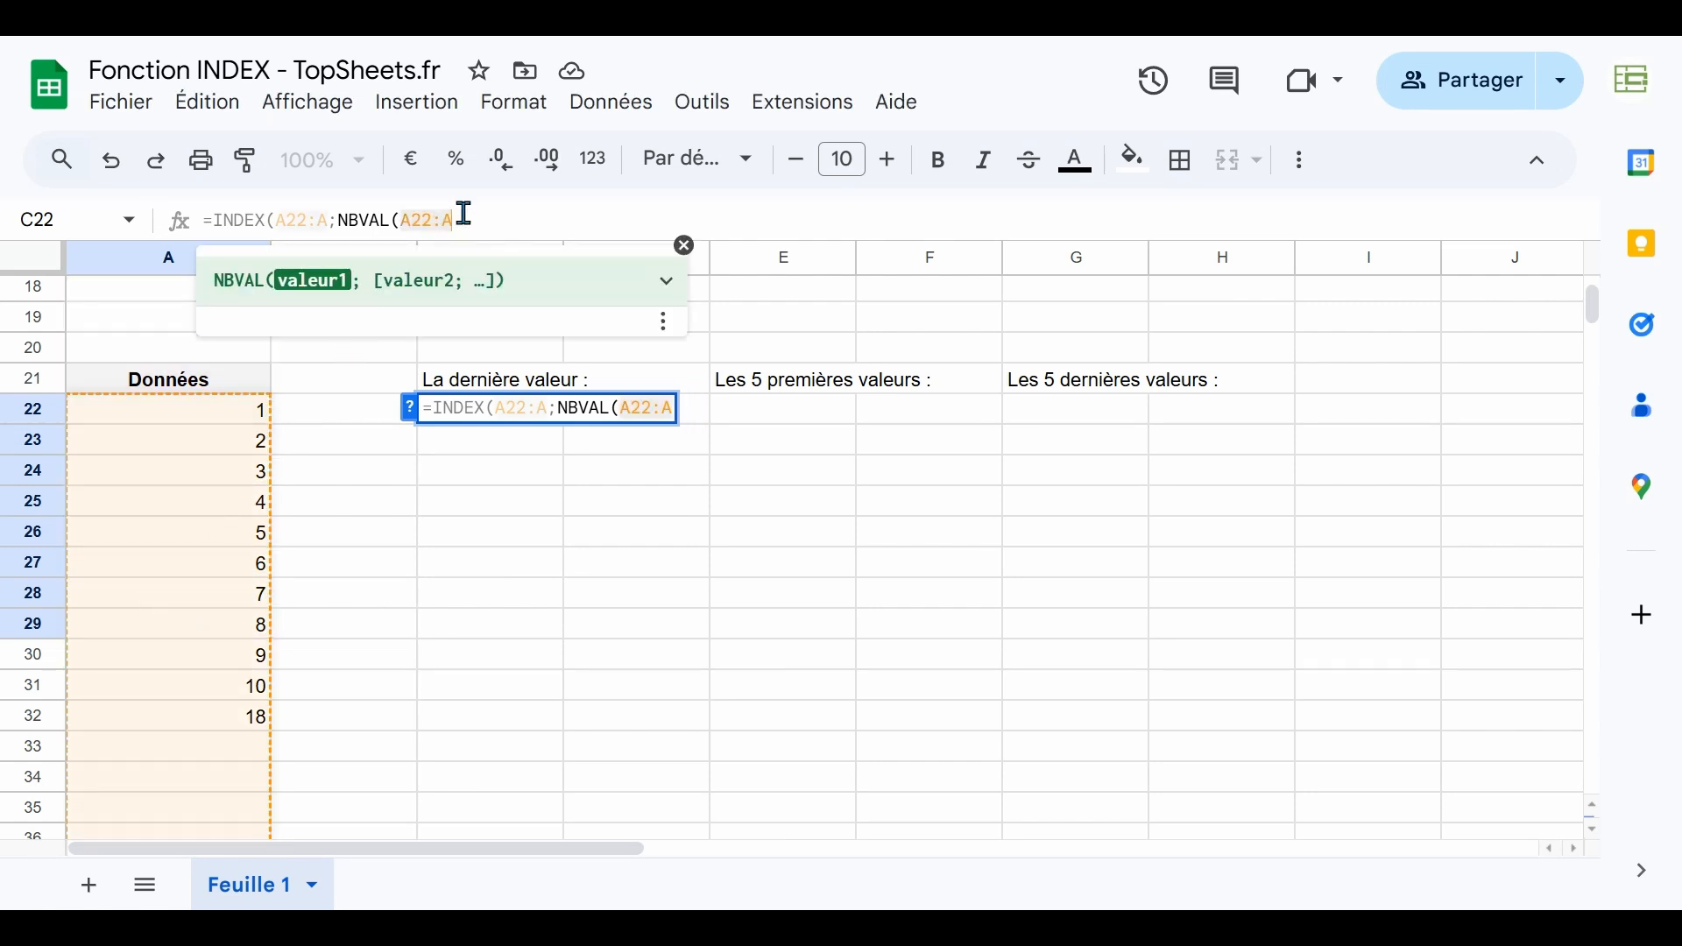
{"action": "type", "text": ")"}
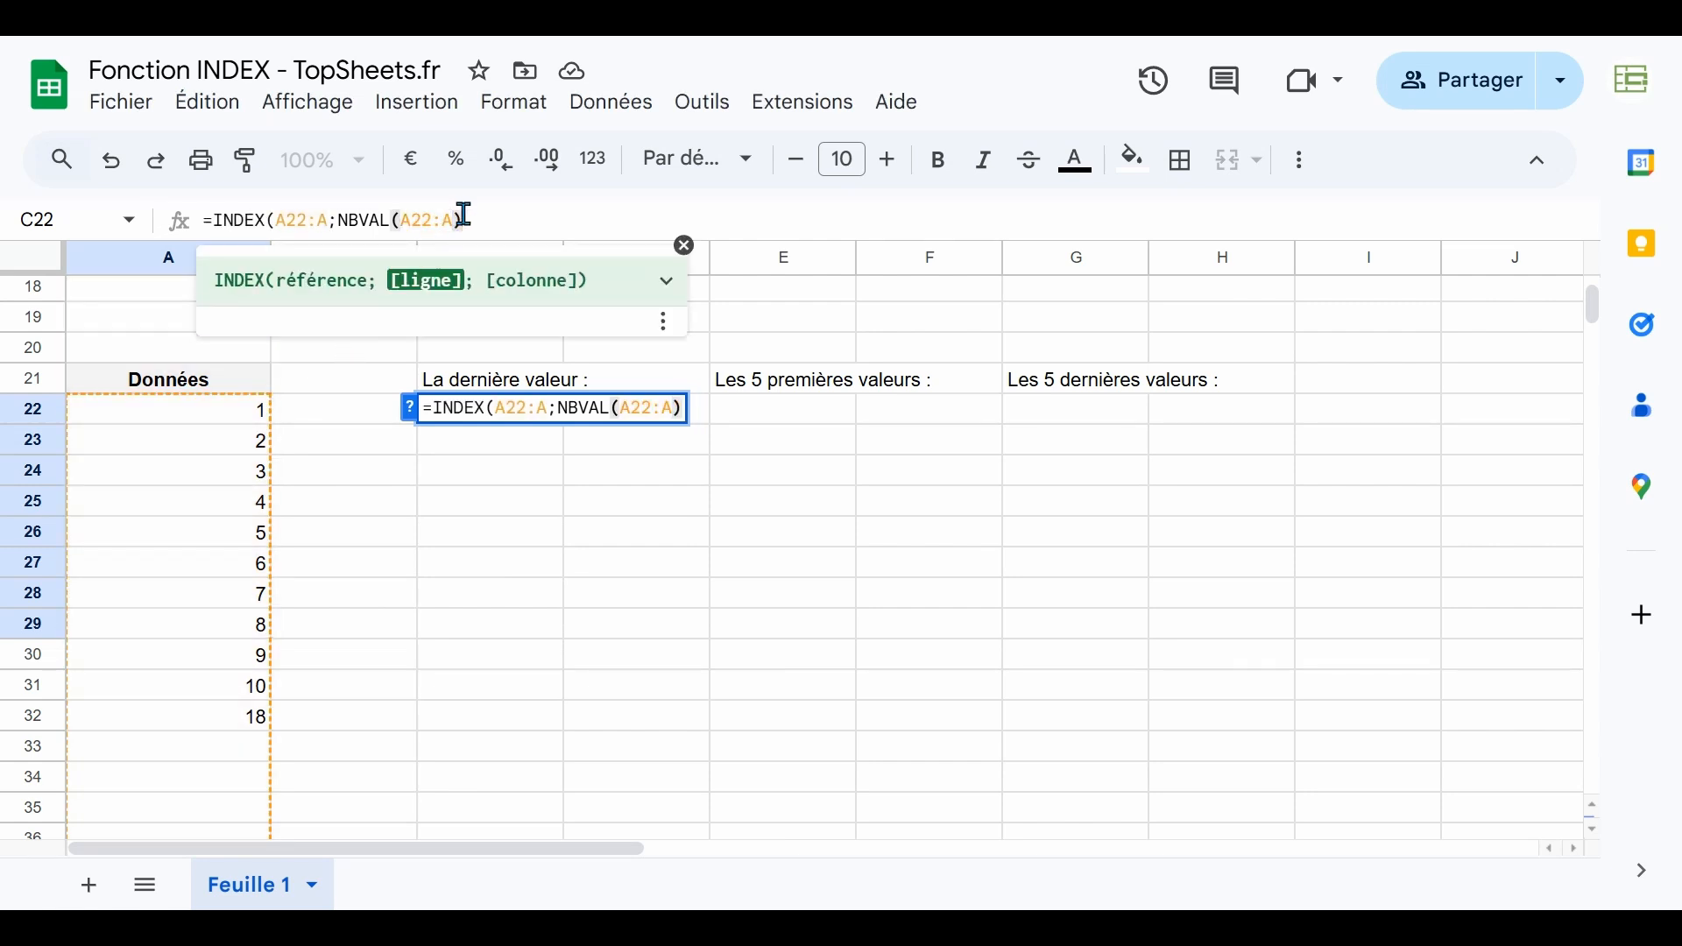
{"action": "type", "text": ")"}
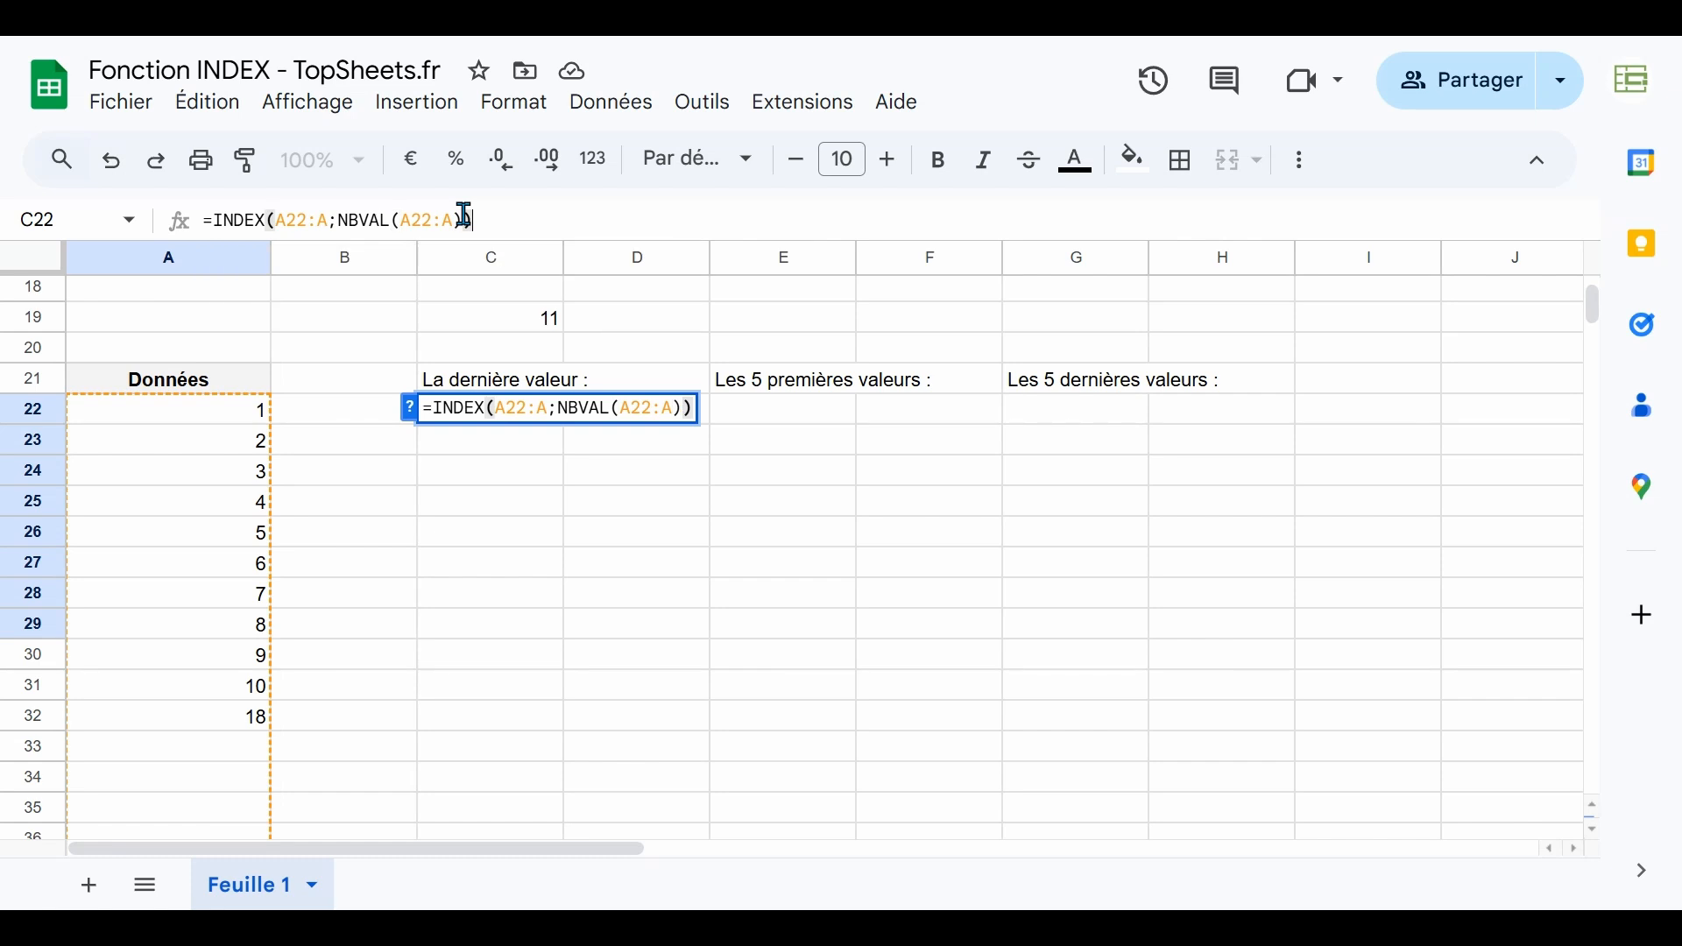
{"action": "key", "text": "Return"}
{"action": "key", "text": "Up"}
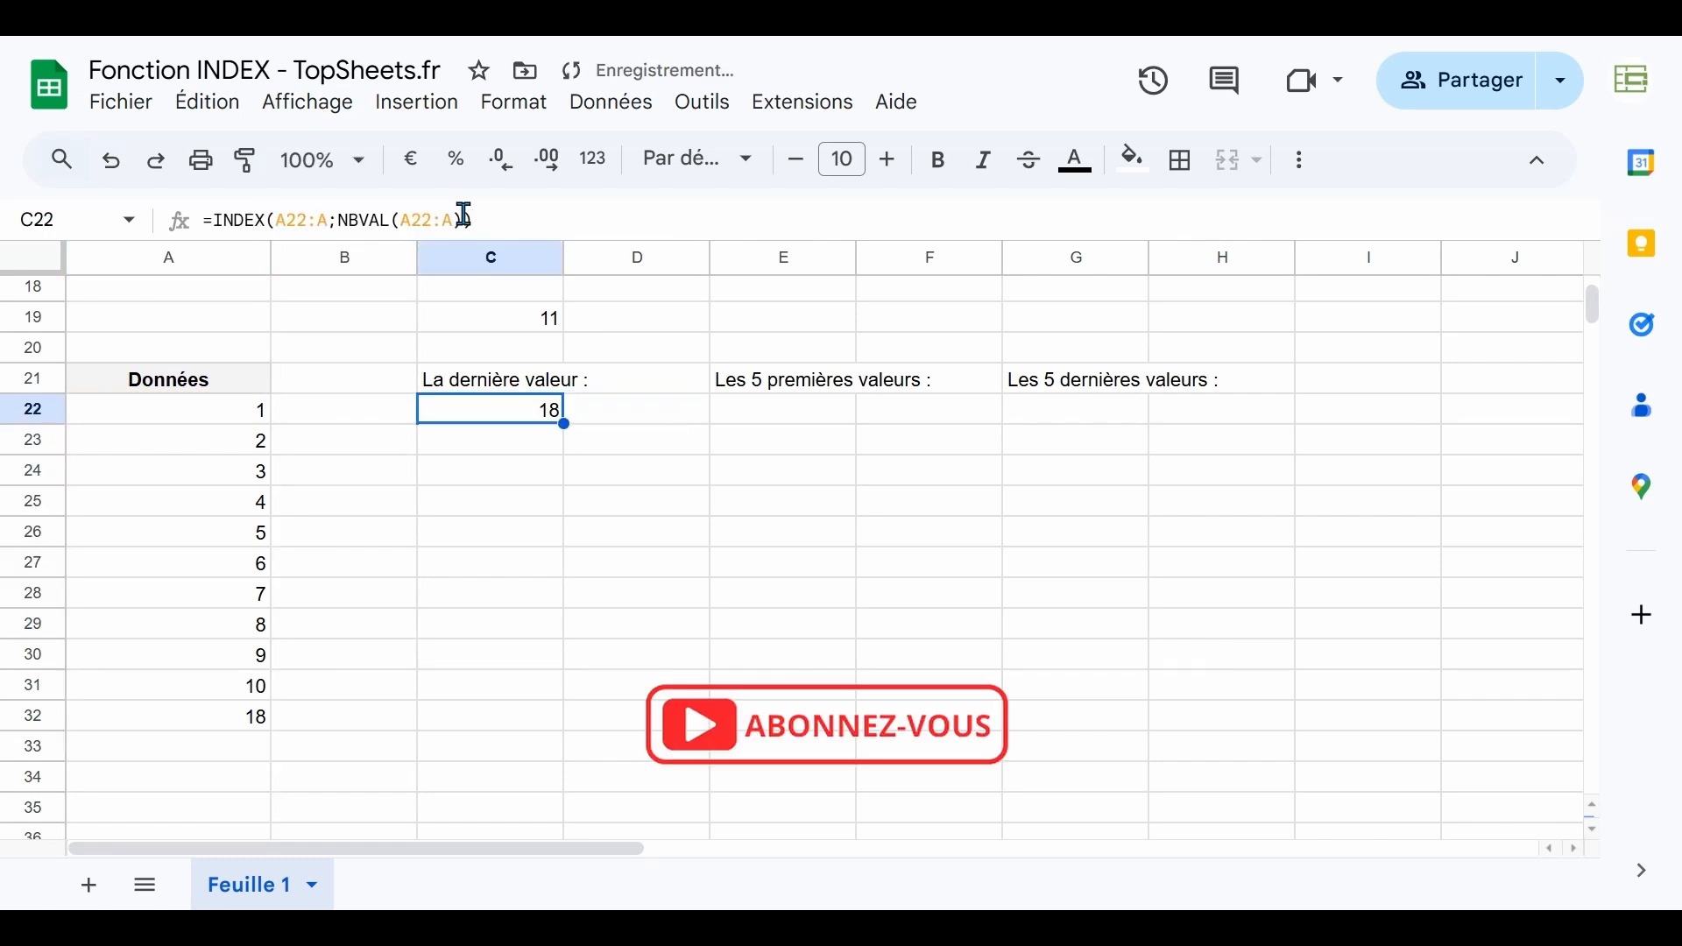
Add the value 84 in A33, at the end of the Données list, and check the last-value formula in C22
{"action": "left_click", "coordinate": [254, 717]}
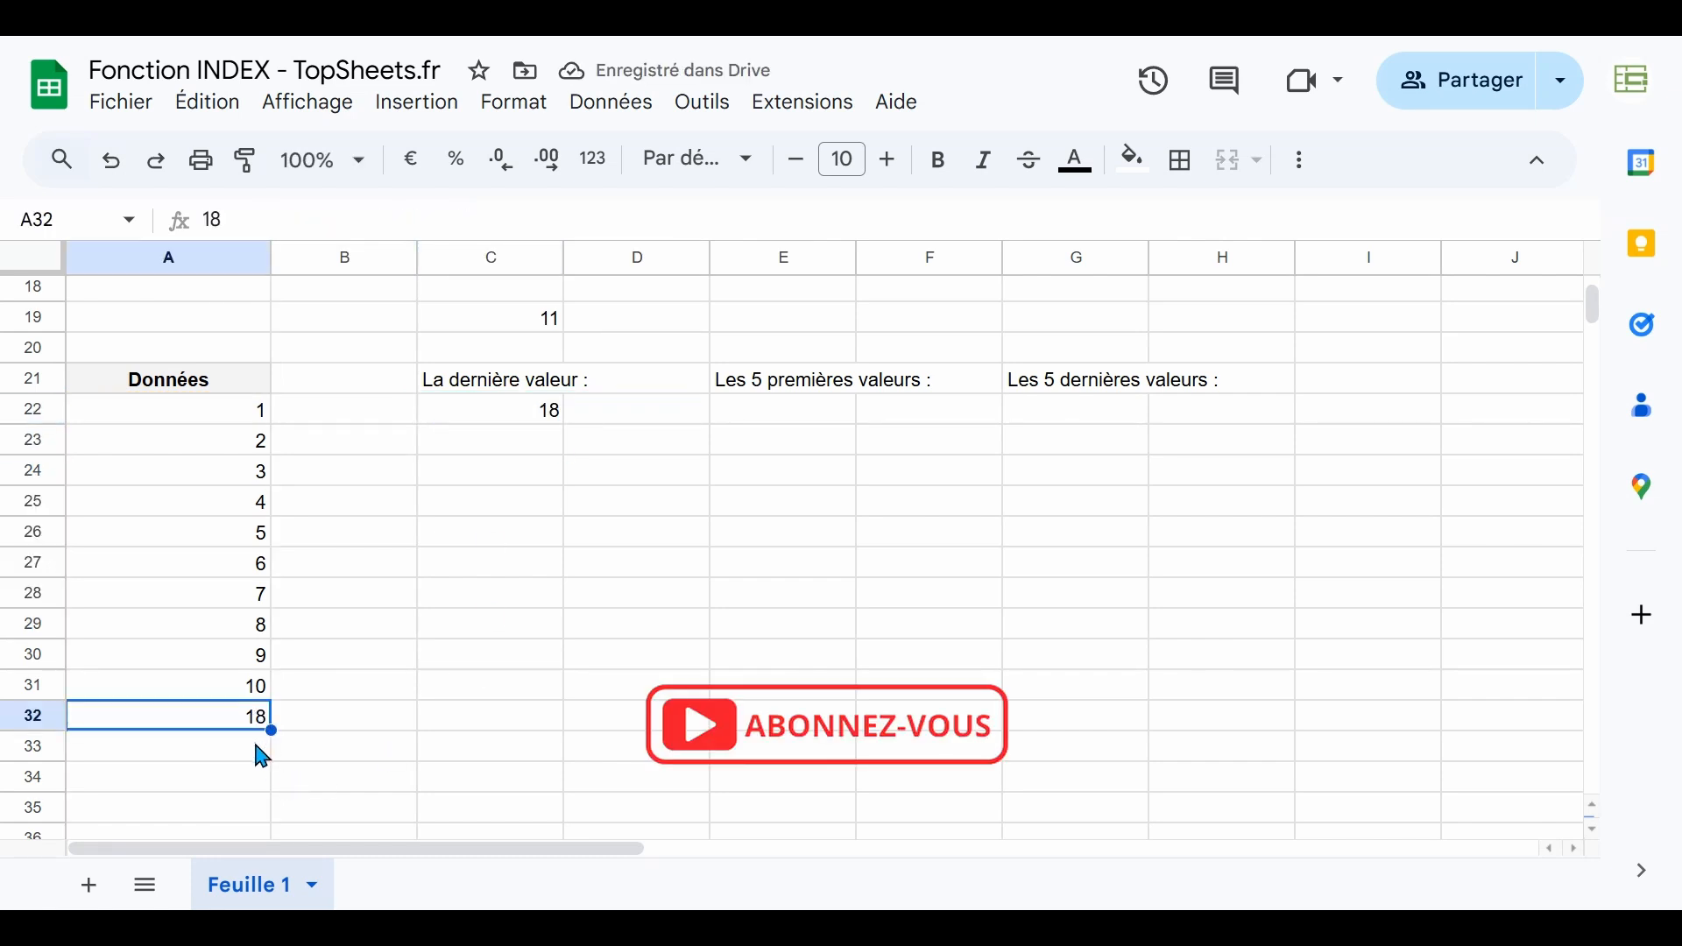
{"action": "left_click", "coordinate": [261, 755]}
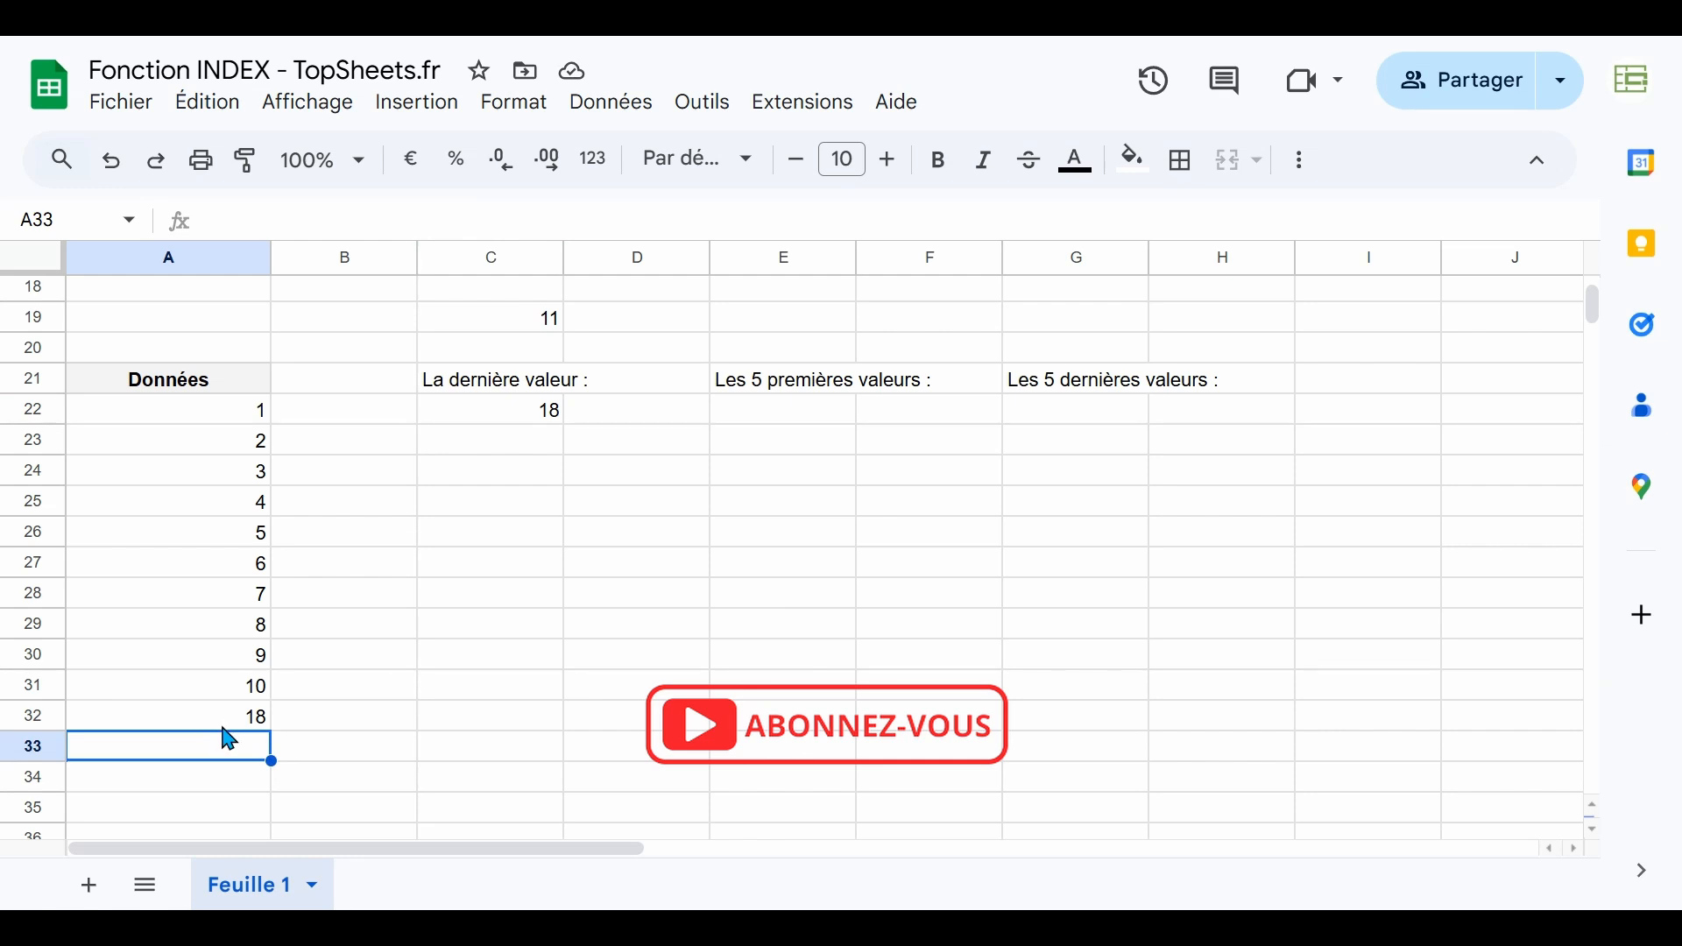
{"action": "type", "text": "84"}
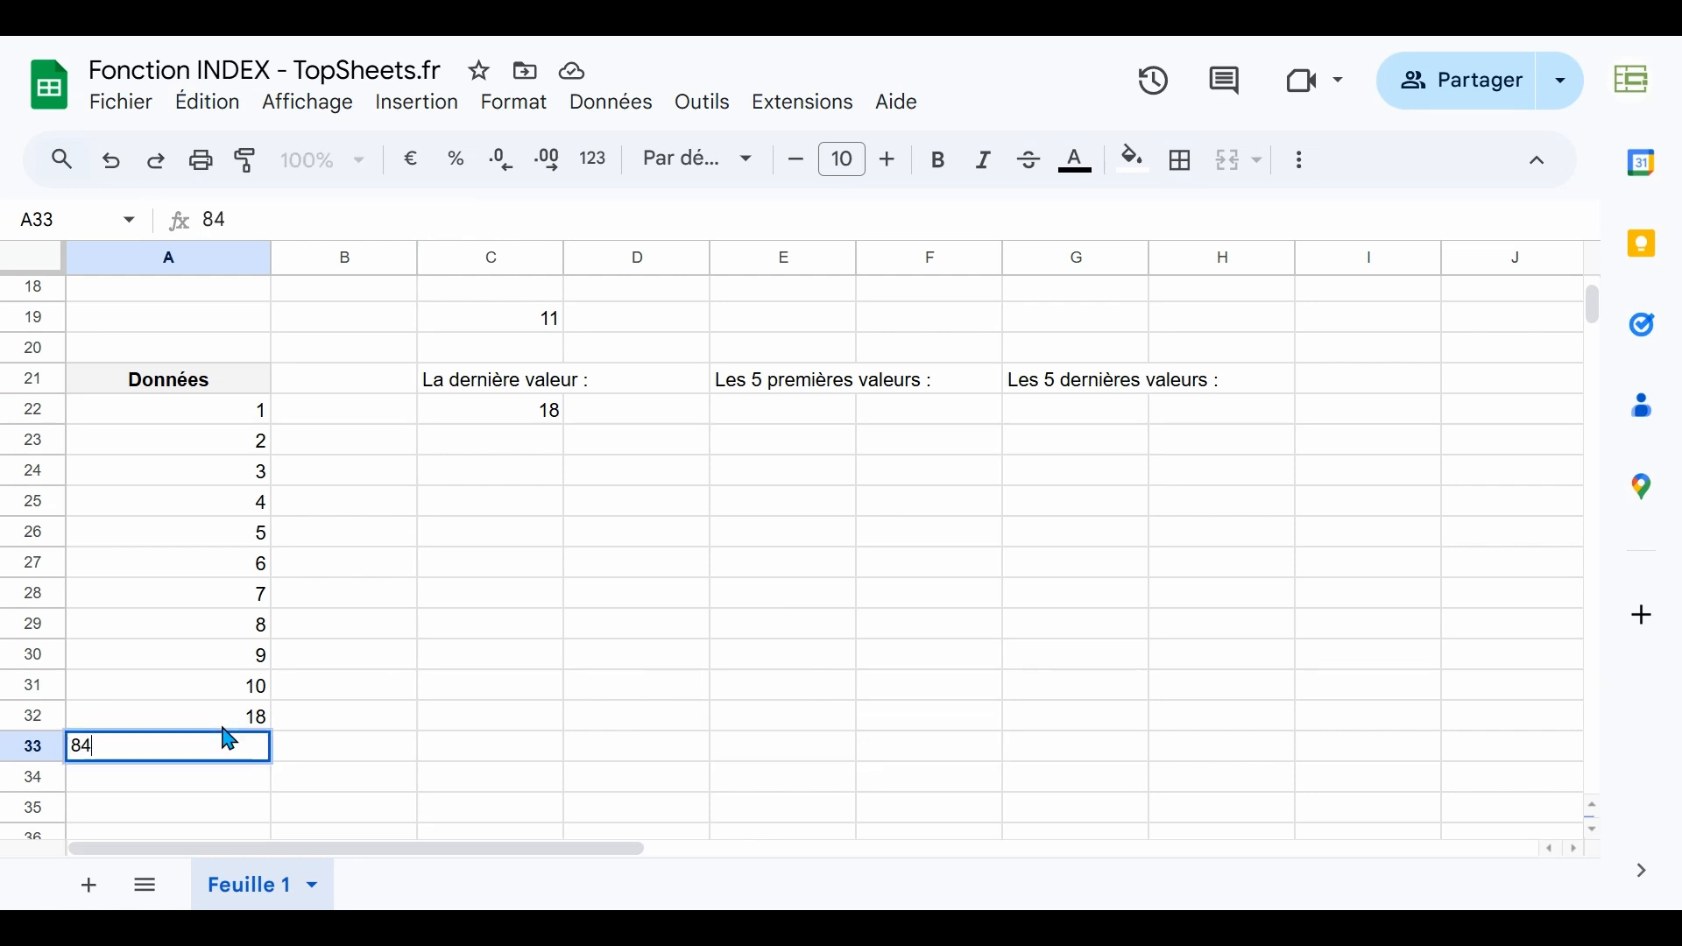
{"action": "key", "text": "Return"}
{"action": "left_click", "coordinate": [232, 749]}
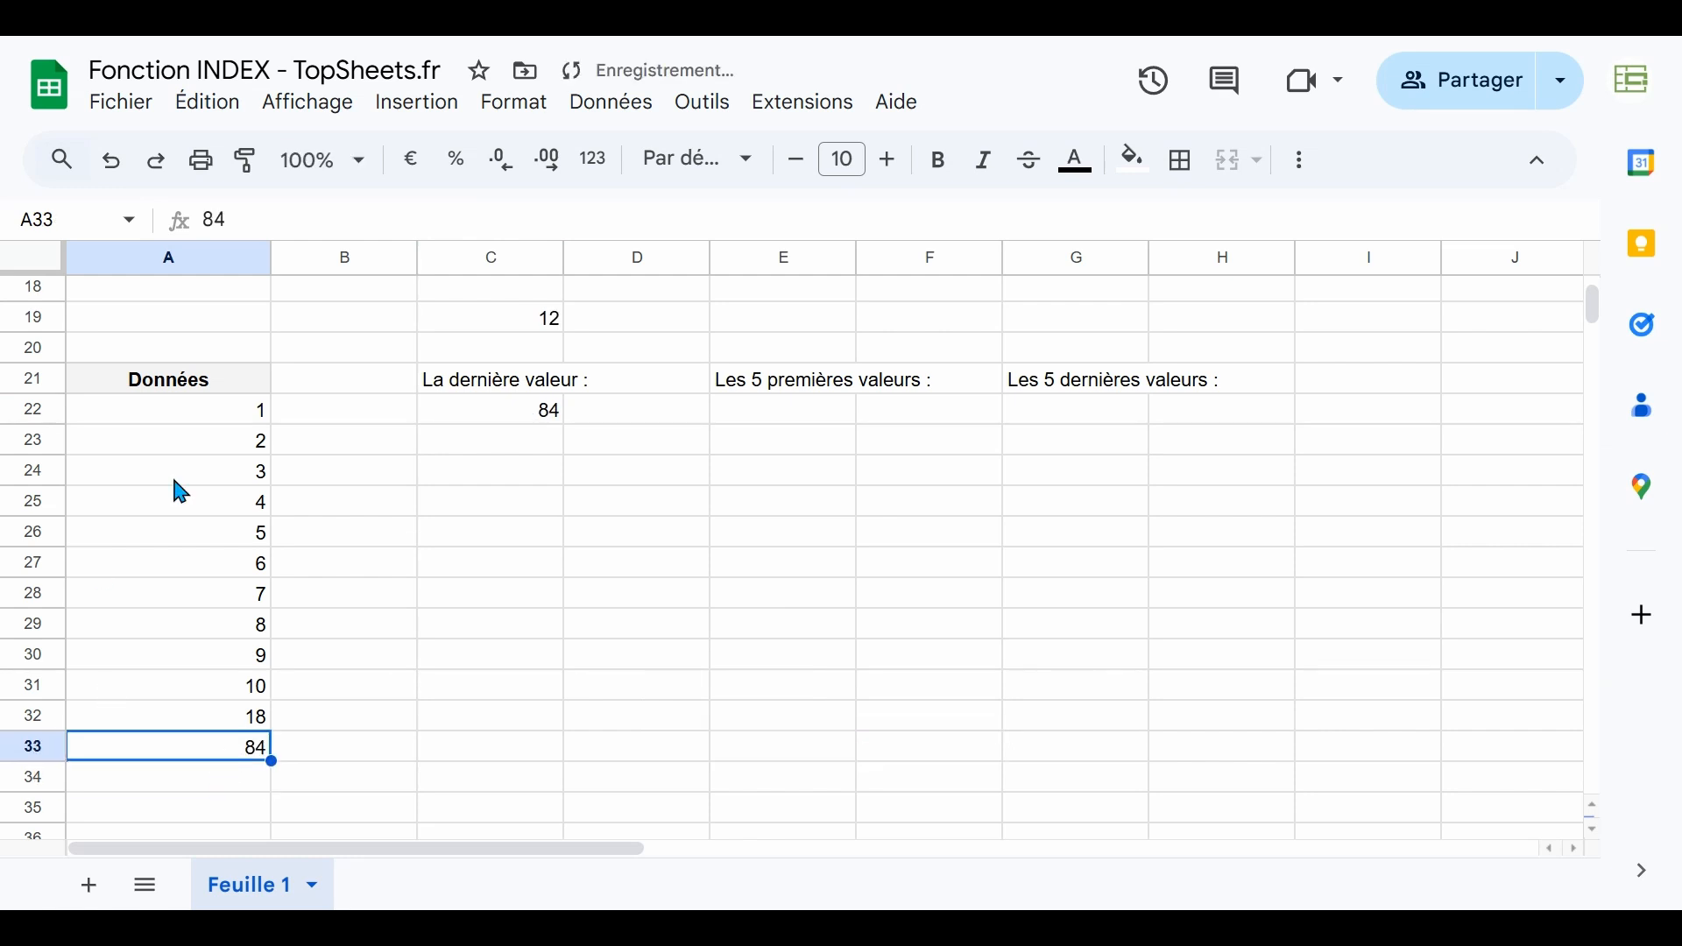
{"action": "left_click", "coordinate": [496, 410]}
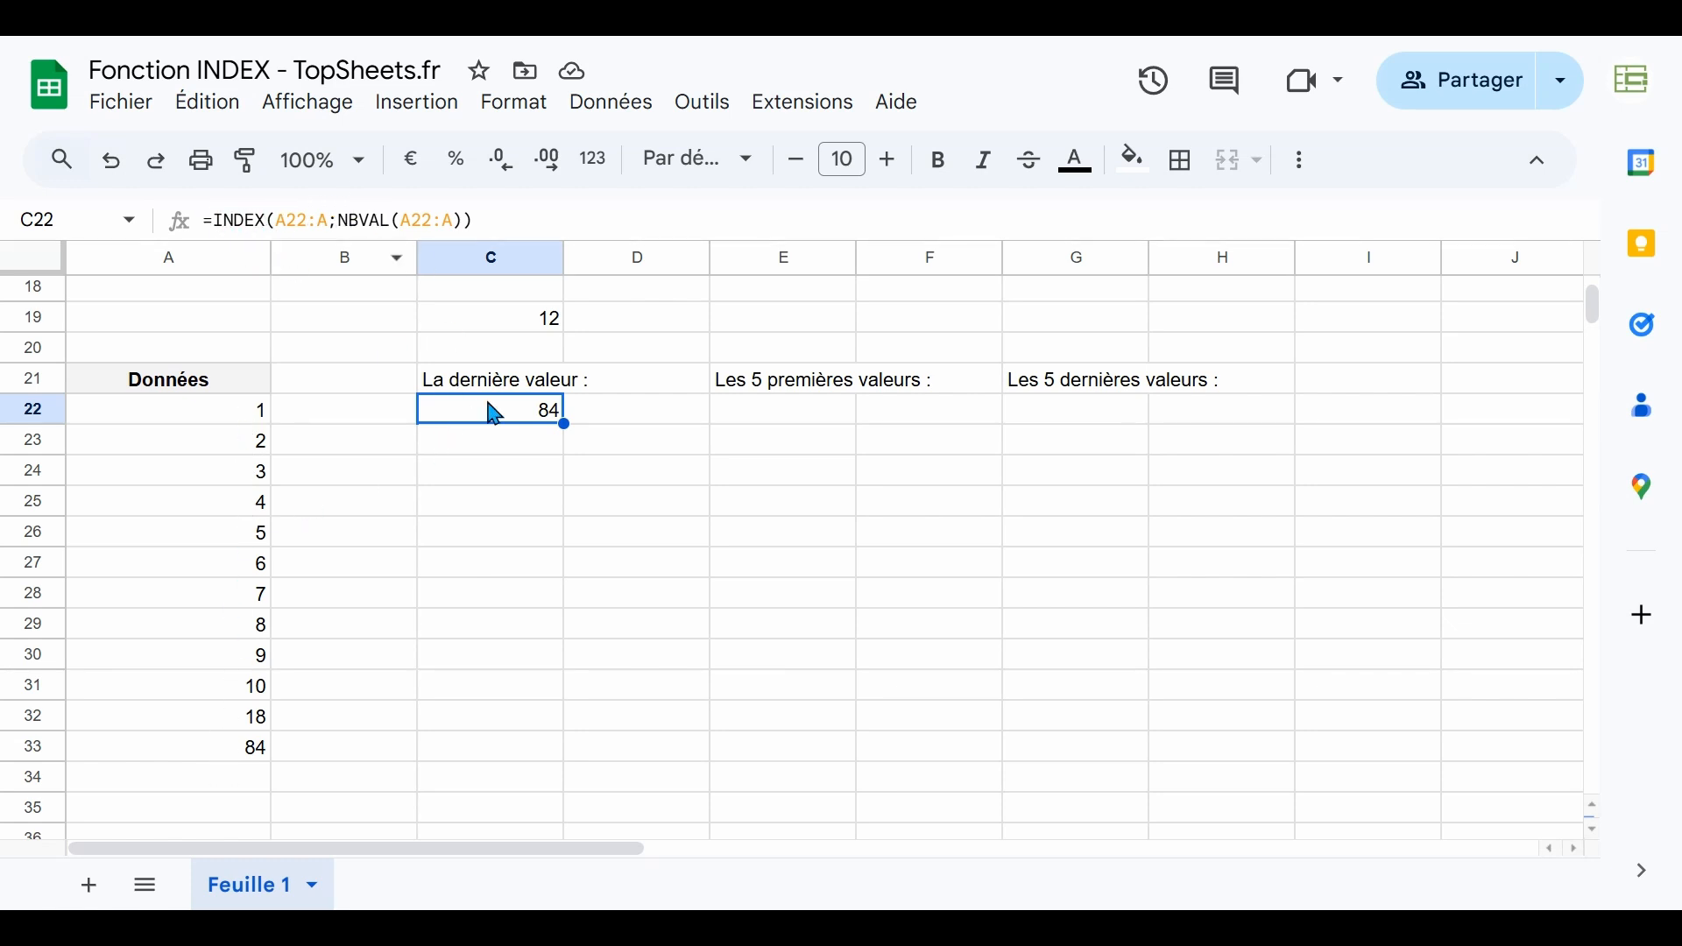
Locate the result cell E22 for the first five values and the limits of their source range, A22 and A26
{"action": "left_click", "coordinate": [747, 413]}
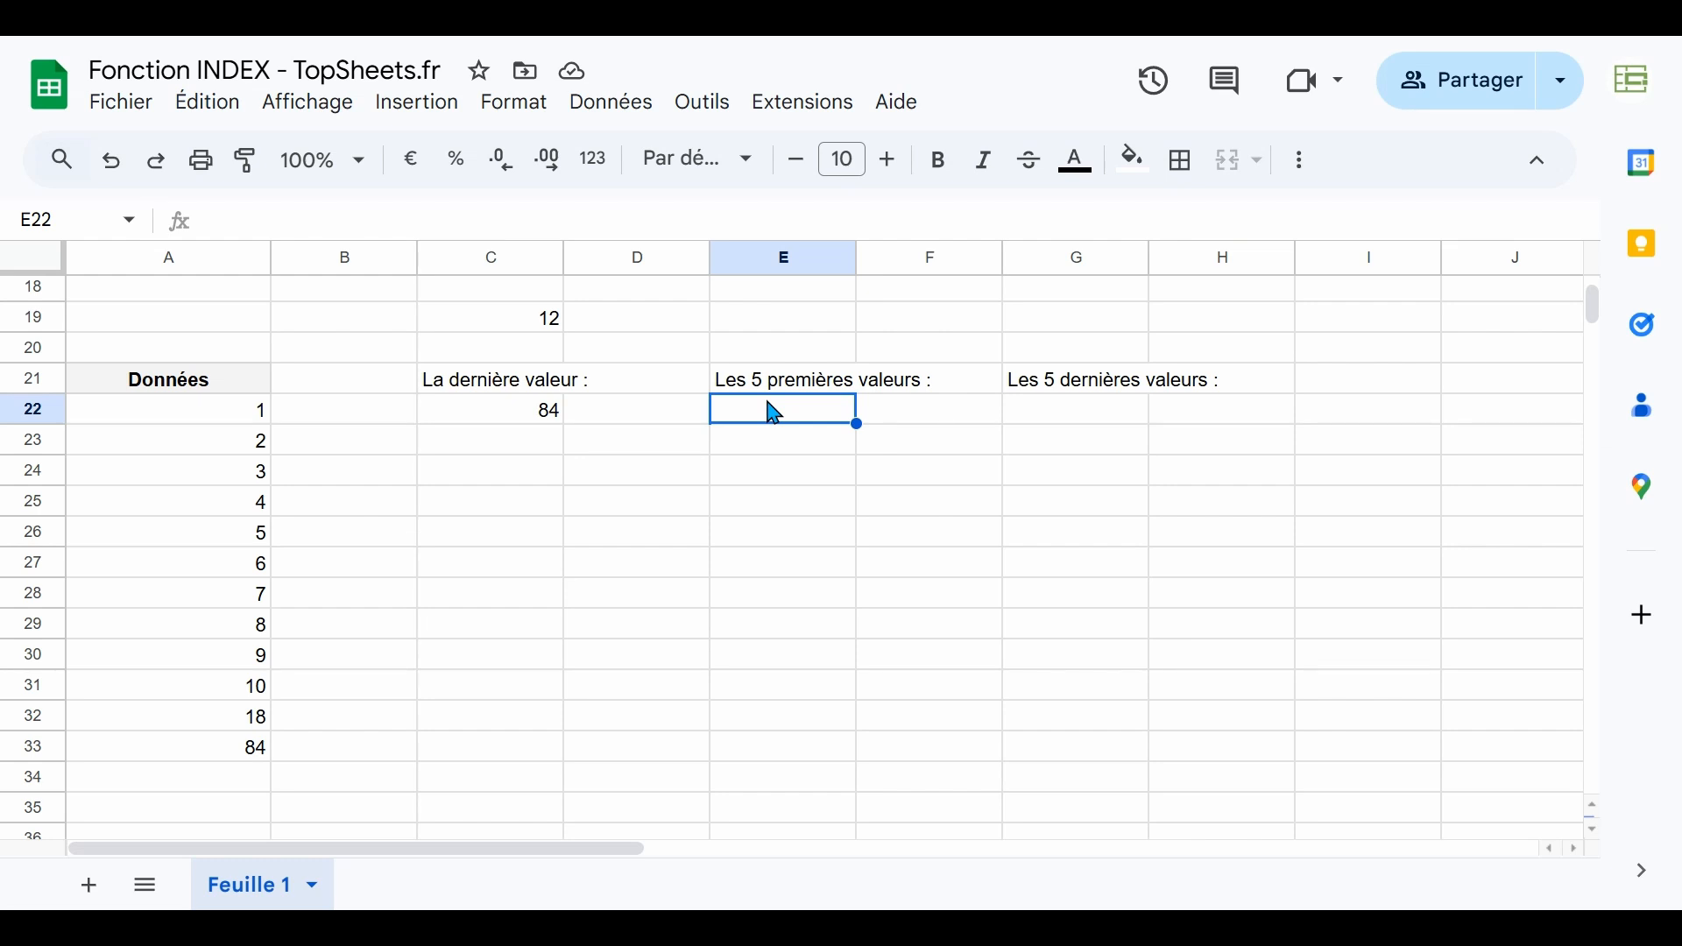
{"action": "left_click", "coordinate": [248, 422]}
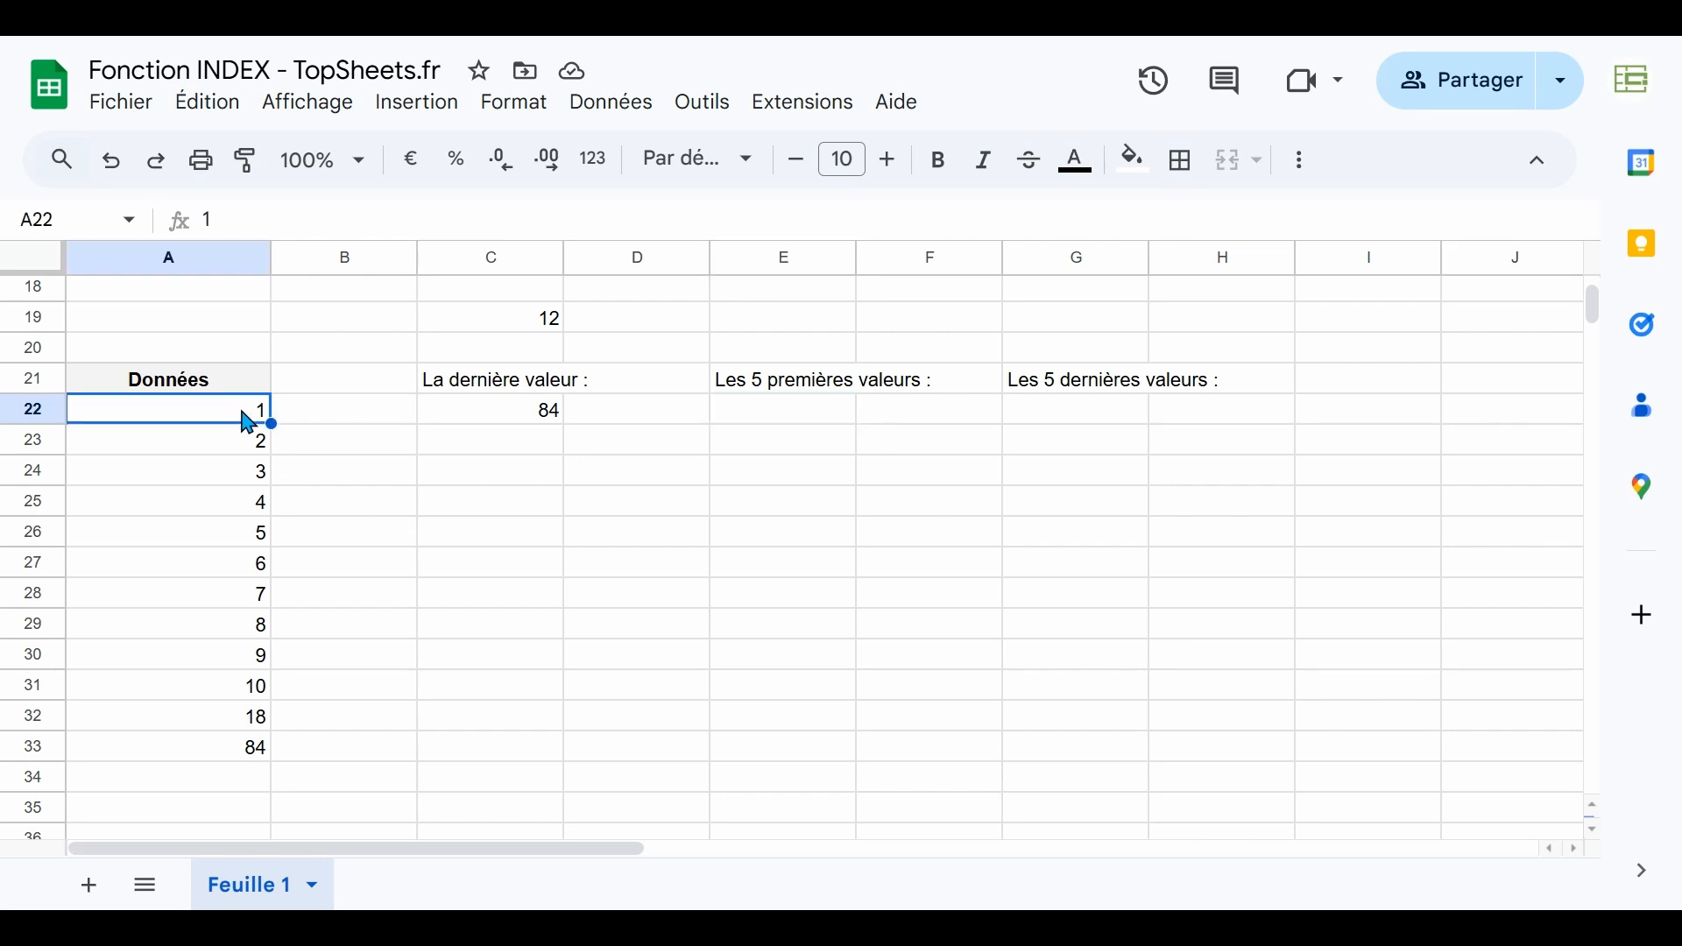
{"action": "left_click", "coordinate": [242, 536]}
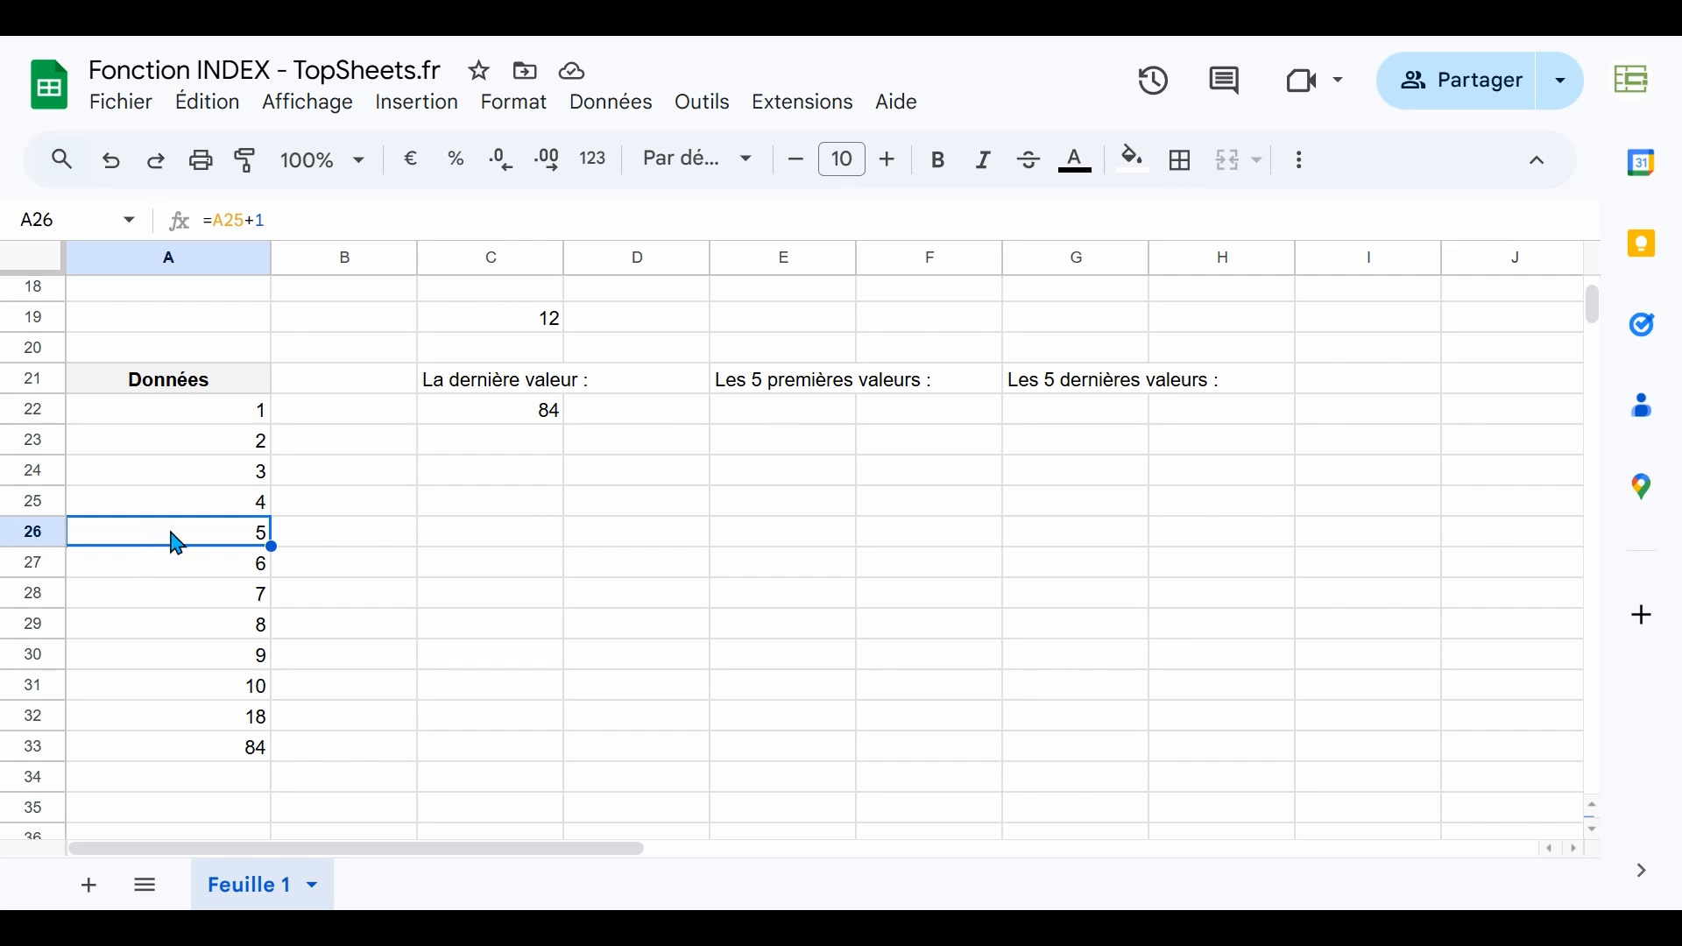
Enter the formula =INDEX(A22:A;5) in E22, using the open-ended Données range and row 5
{"action": "left_click", "coordinate": [714, 410]}
{"action": "left_click", "coordinate": [261, 225]}
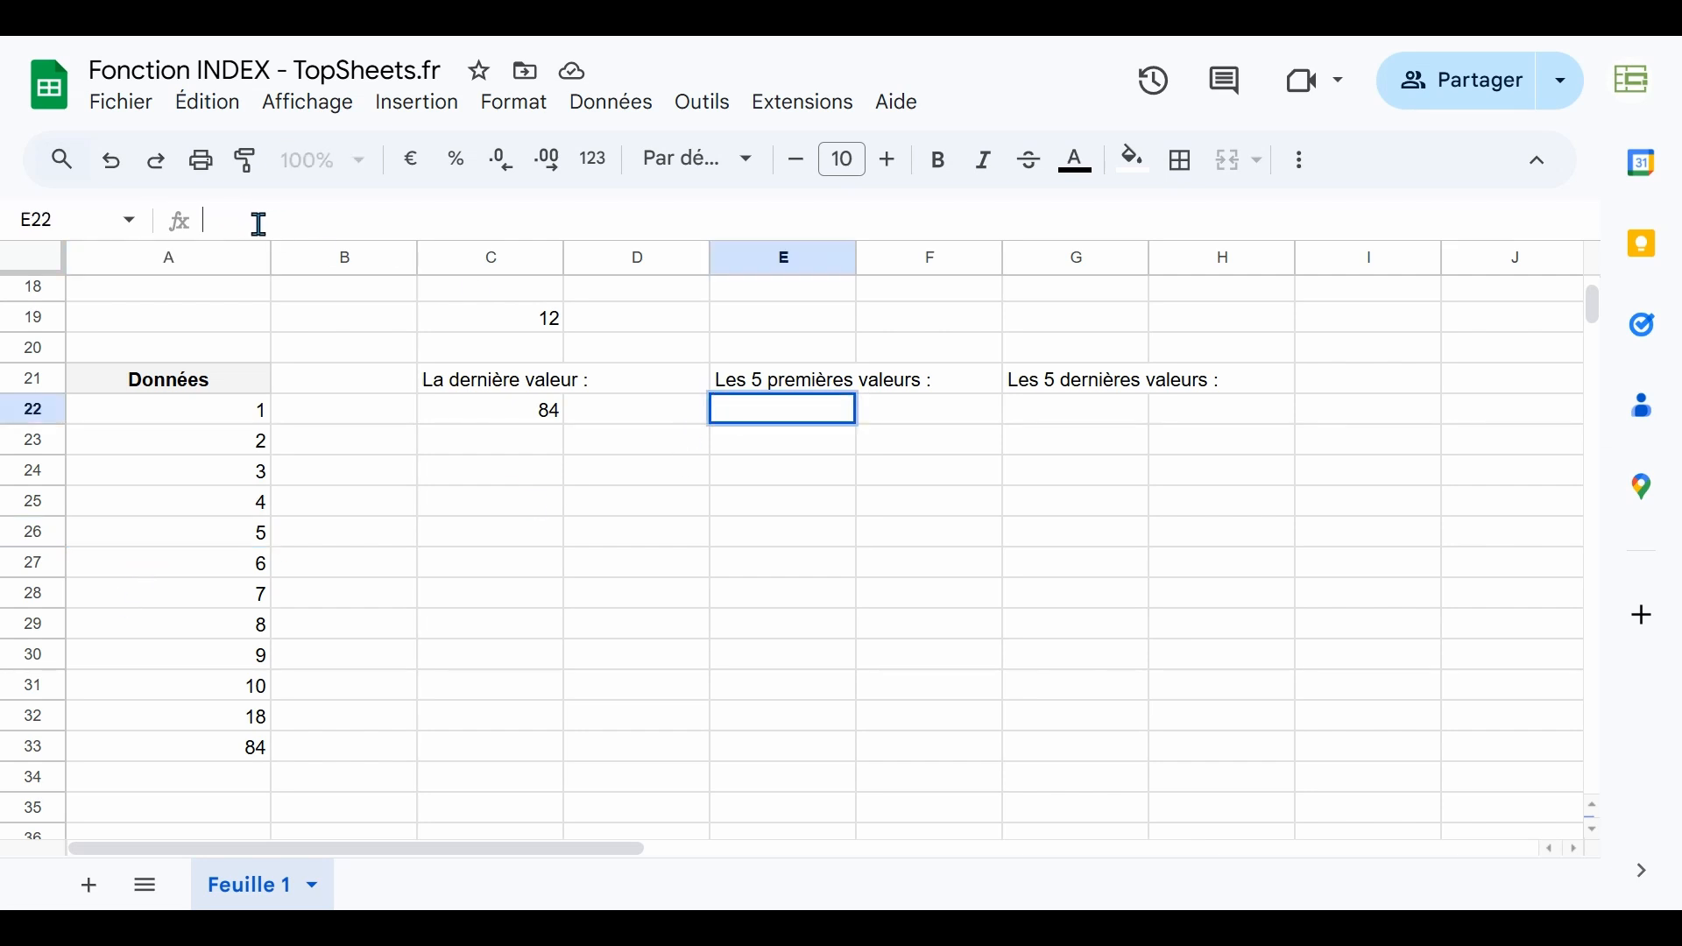
{"action": "type", "text": "=INDEX"}
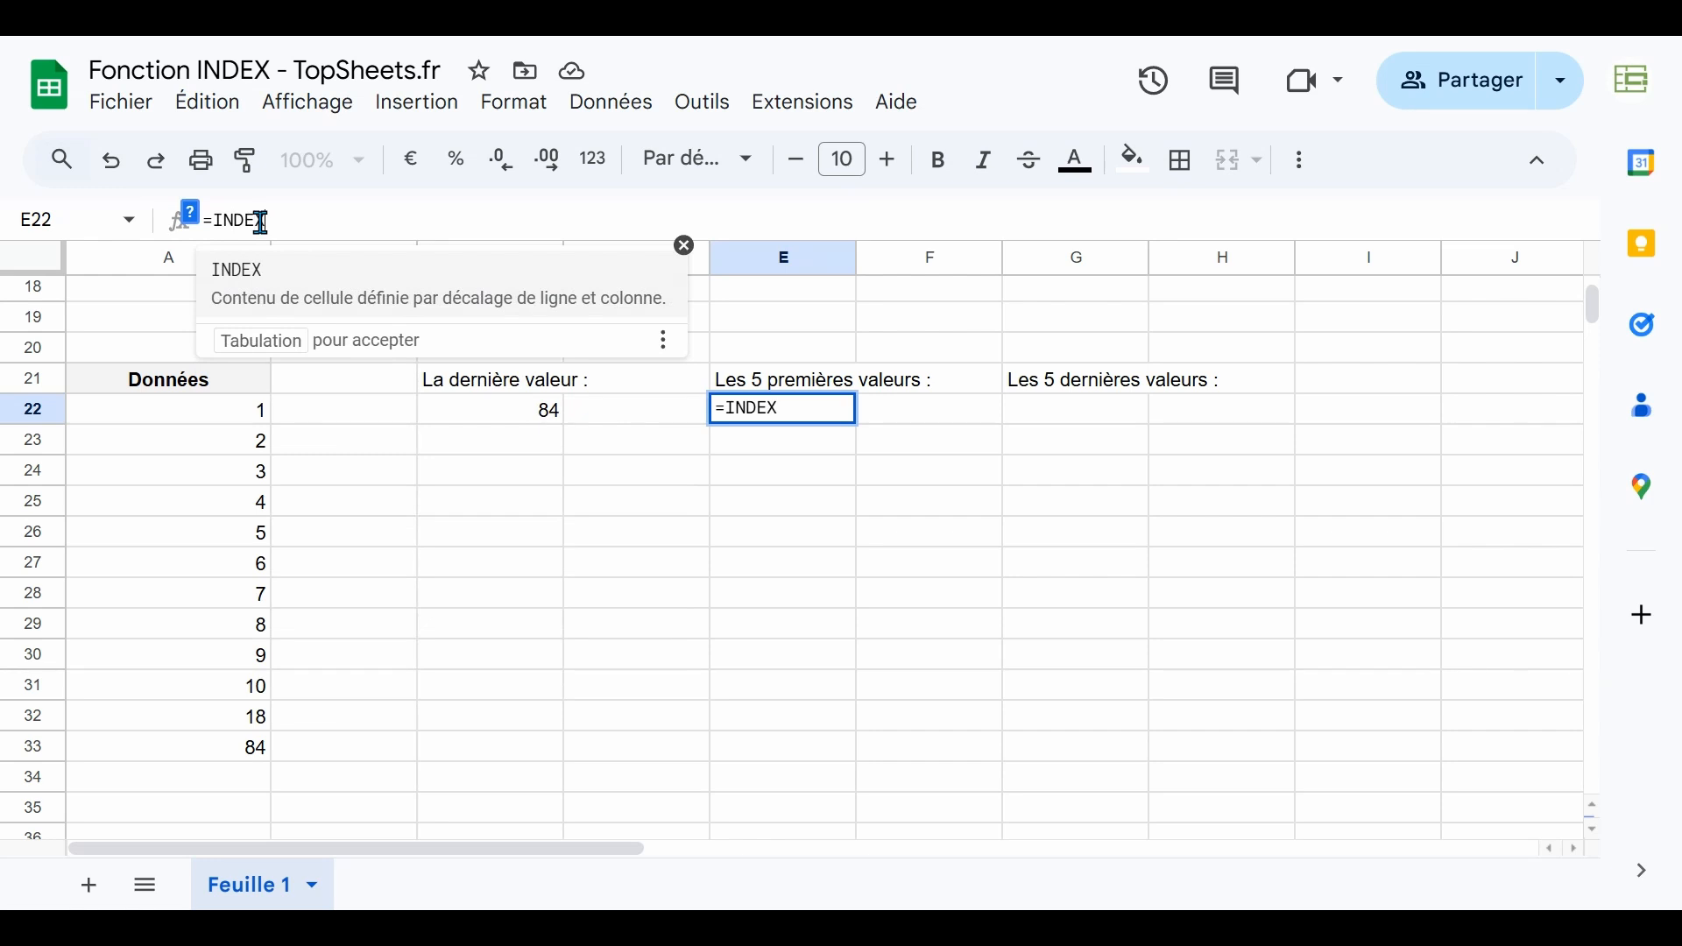
{"action": "type", "text": "("}
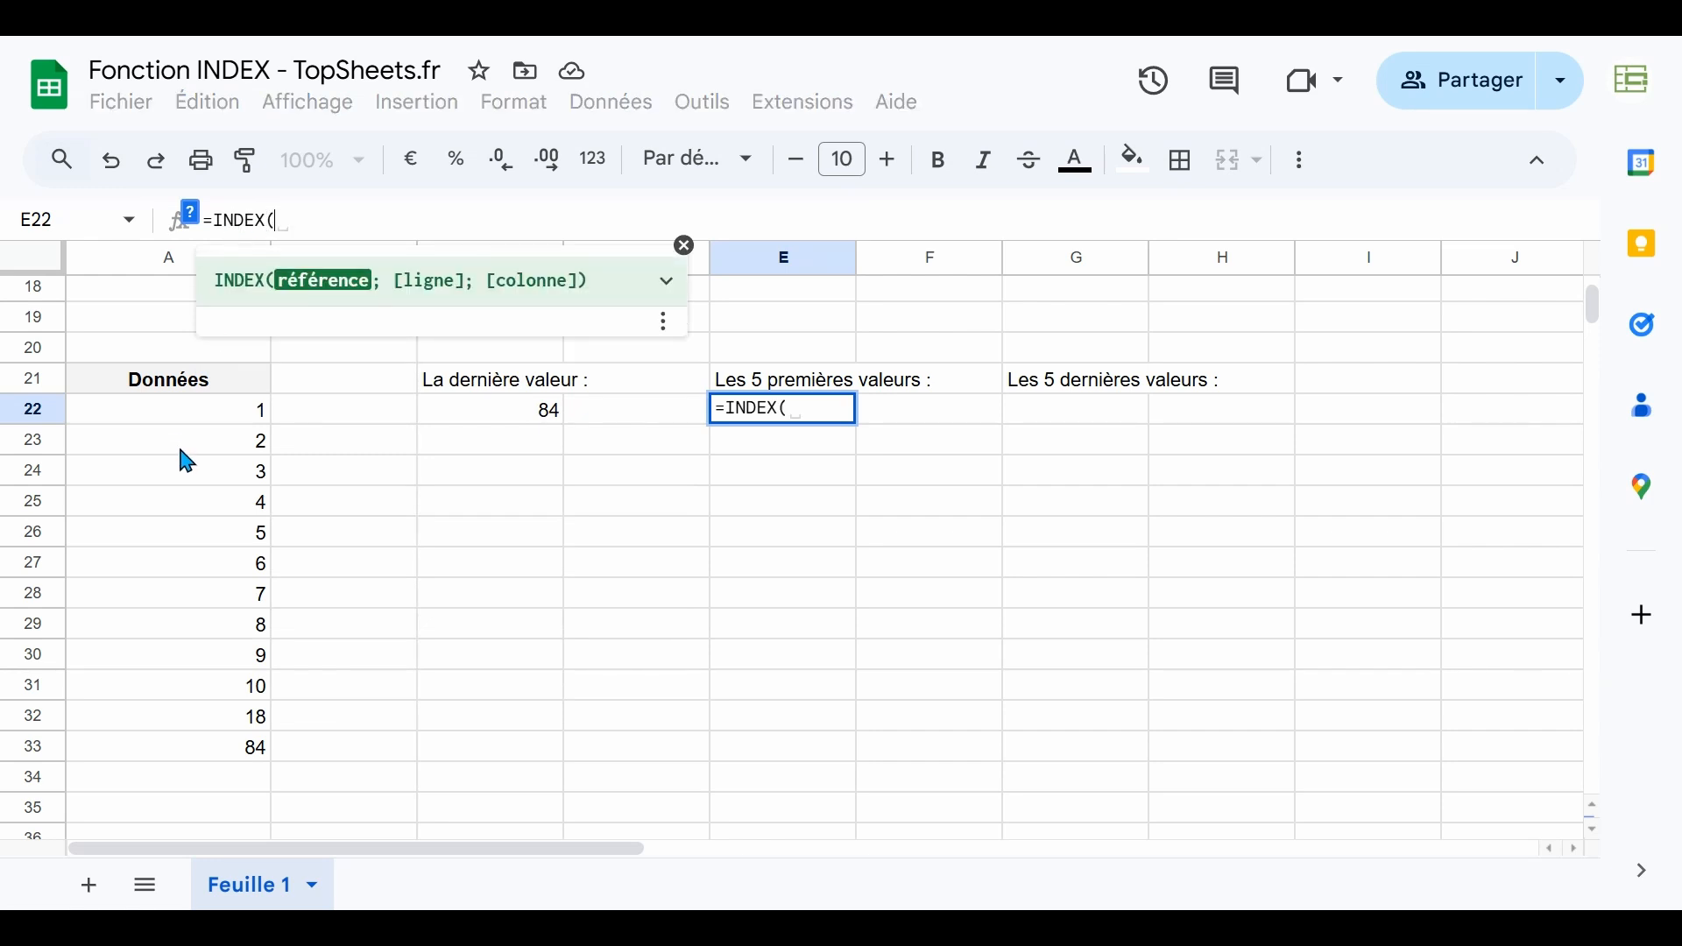
{"action": "left_click_drag", "start_coordinate": [189, 419], "coordinate": [190, 720]}
{"action": "key", "text": "BackSpace"}
{"action": "key", "text": "BackSpace"}
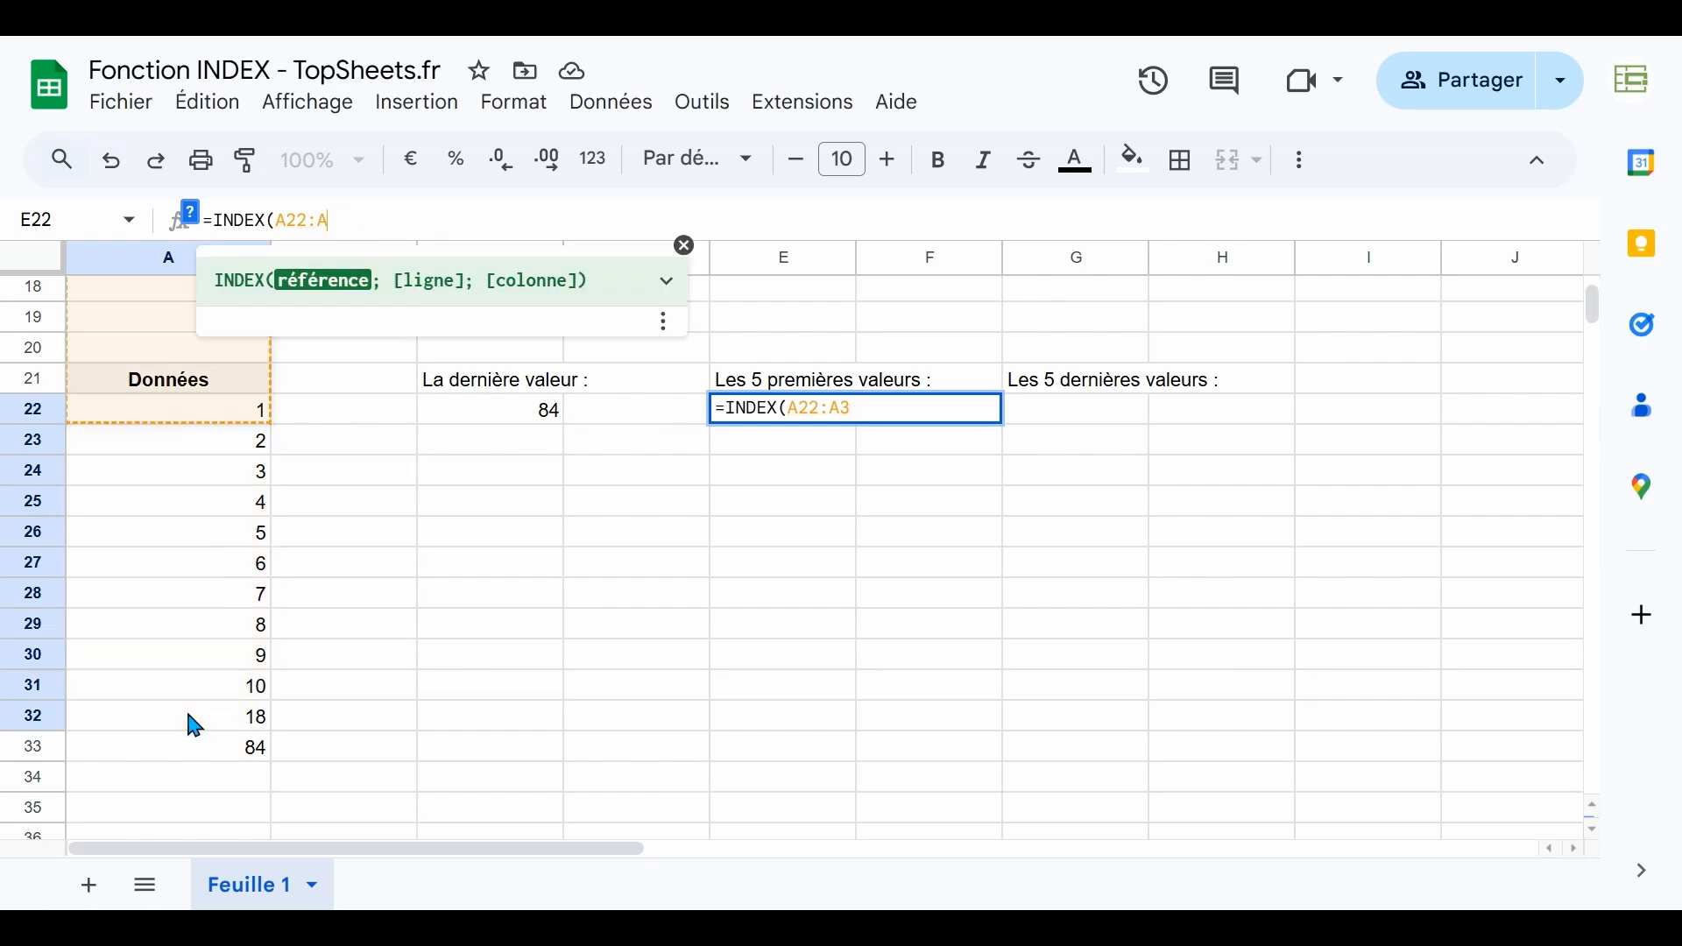
{"action": "type", "text": ";"}
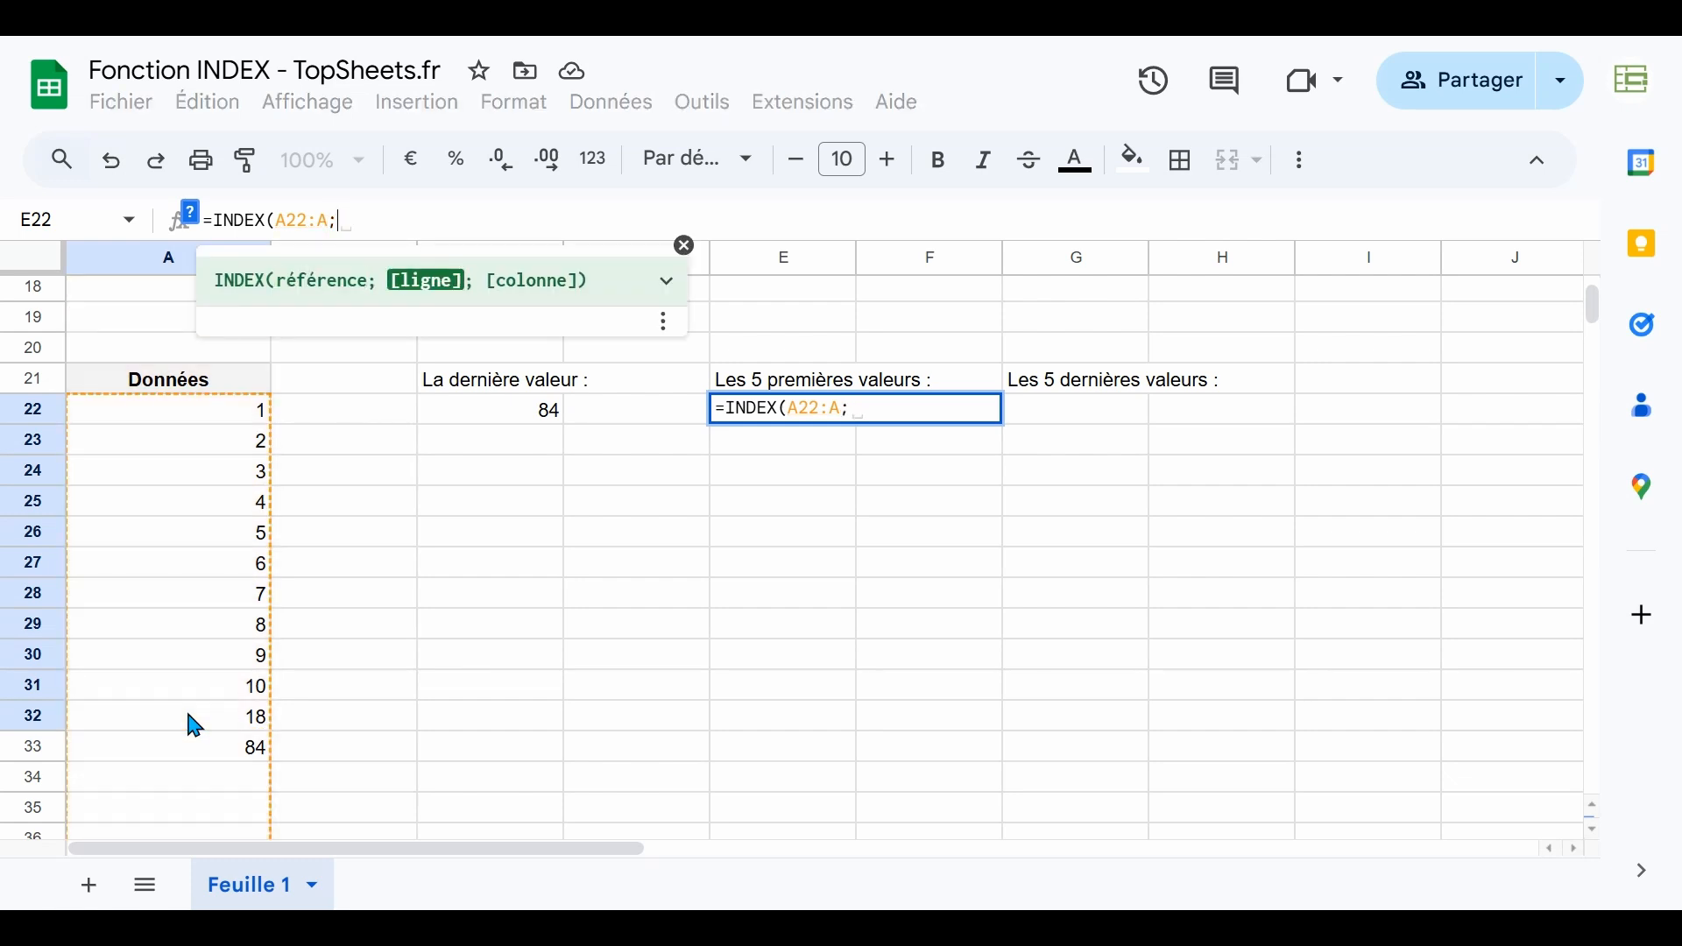
{"action": "type", "text": "5"}
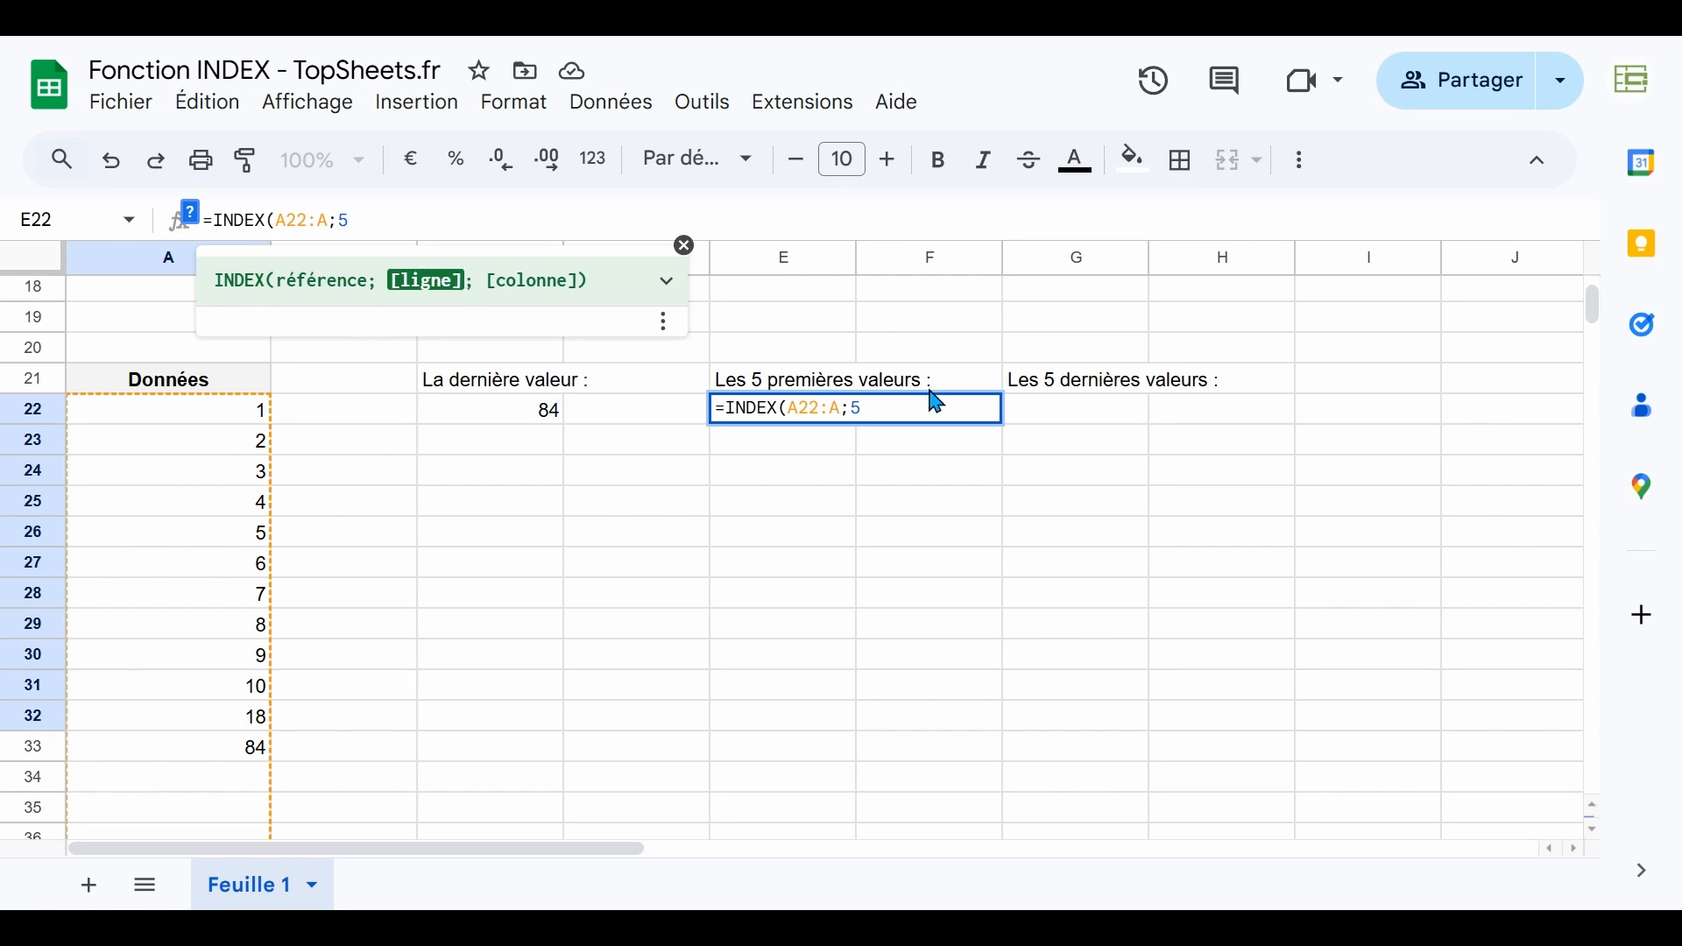
{"action": "type", "text": ")"}
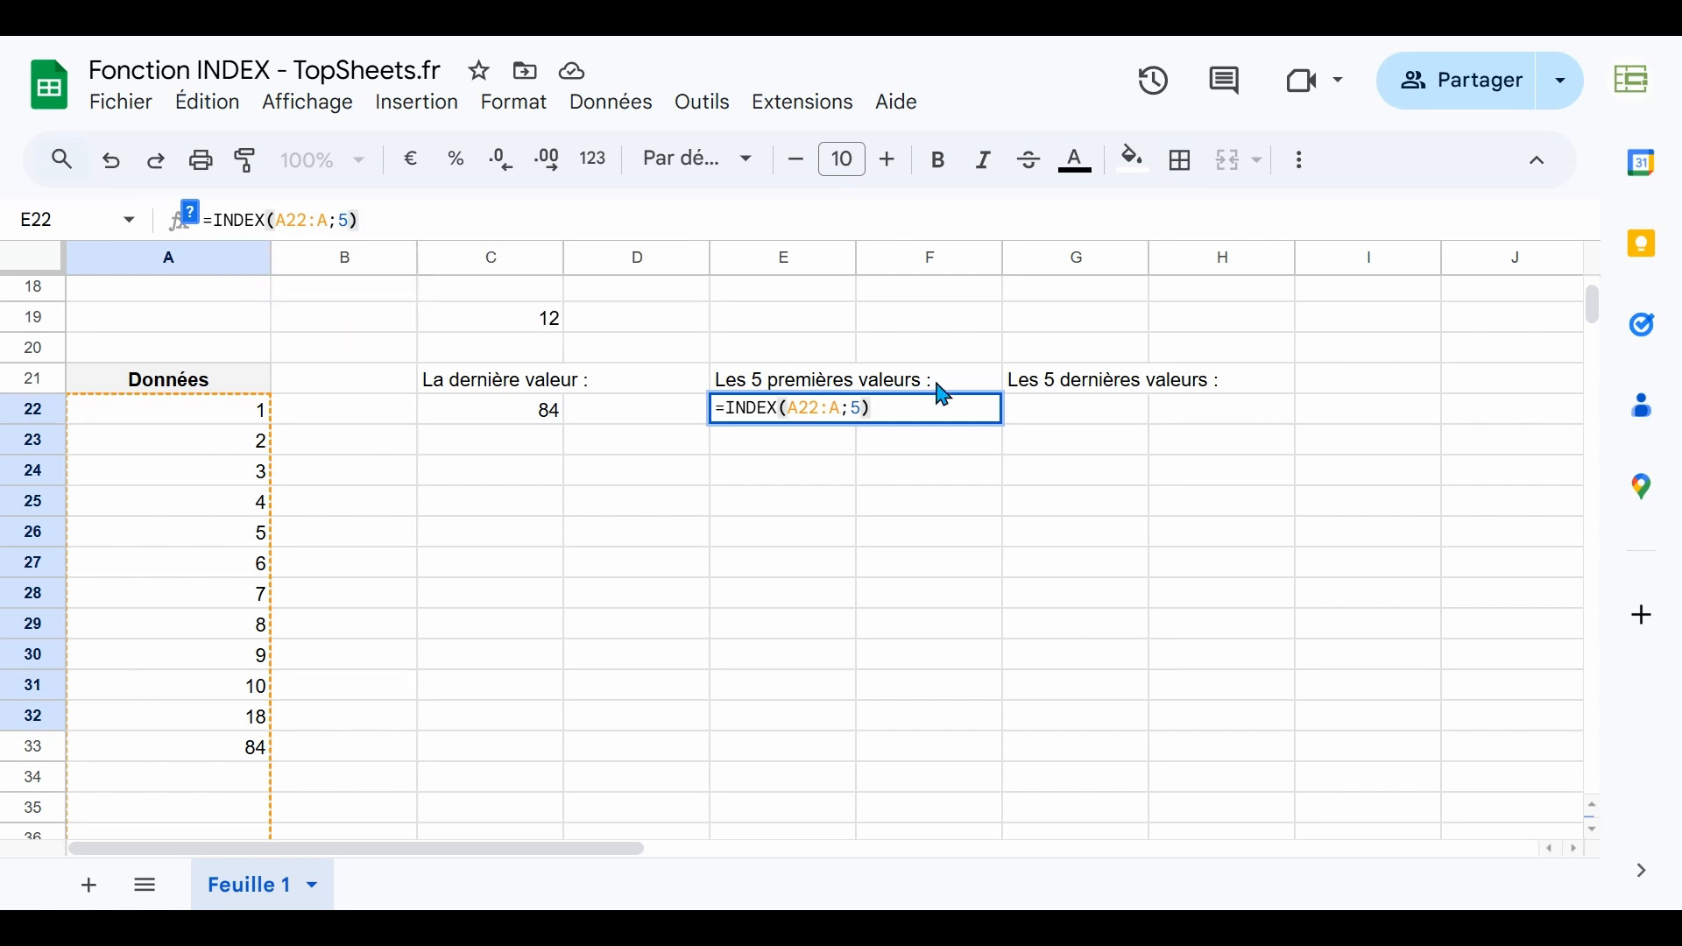
{"action": "key", "text": "Return"}
{"action": "key", "text": "Up"}
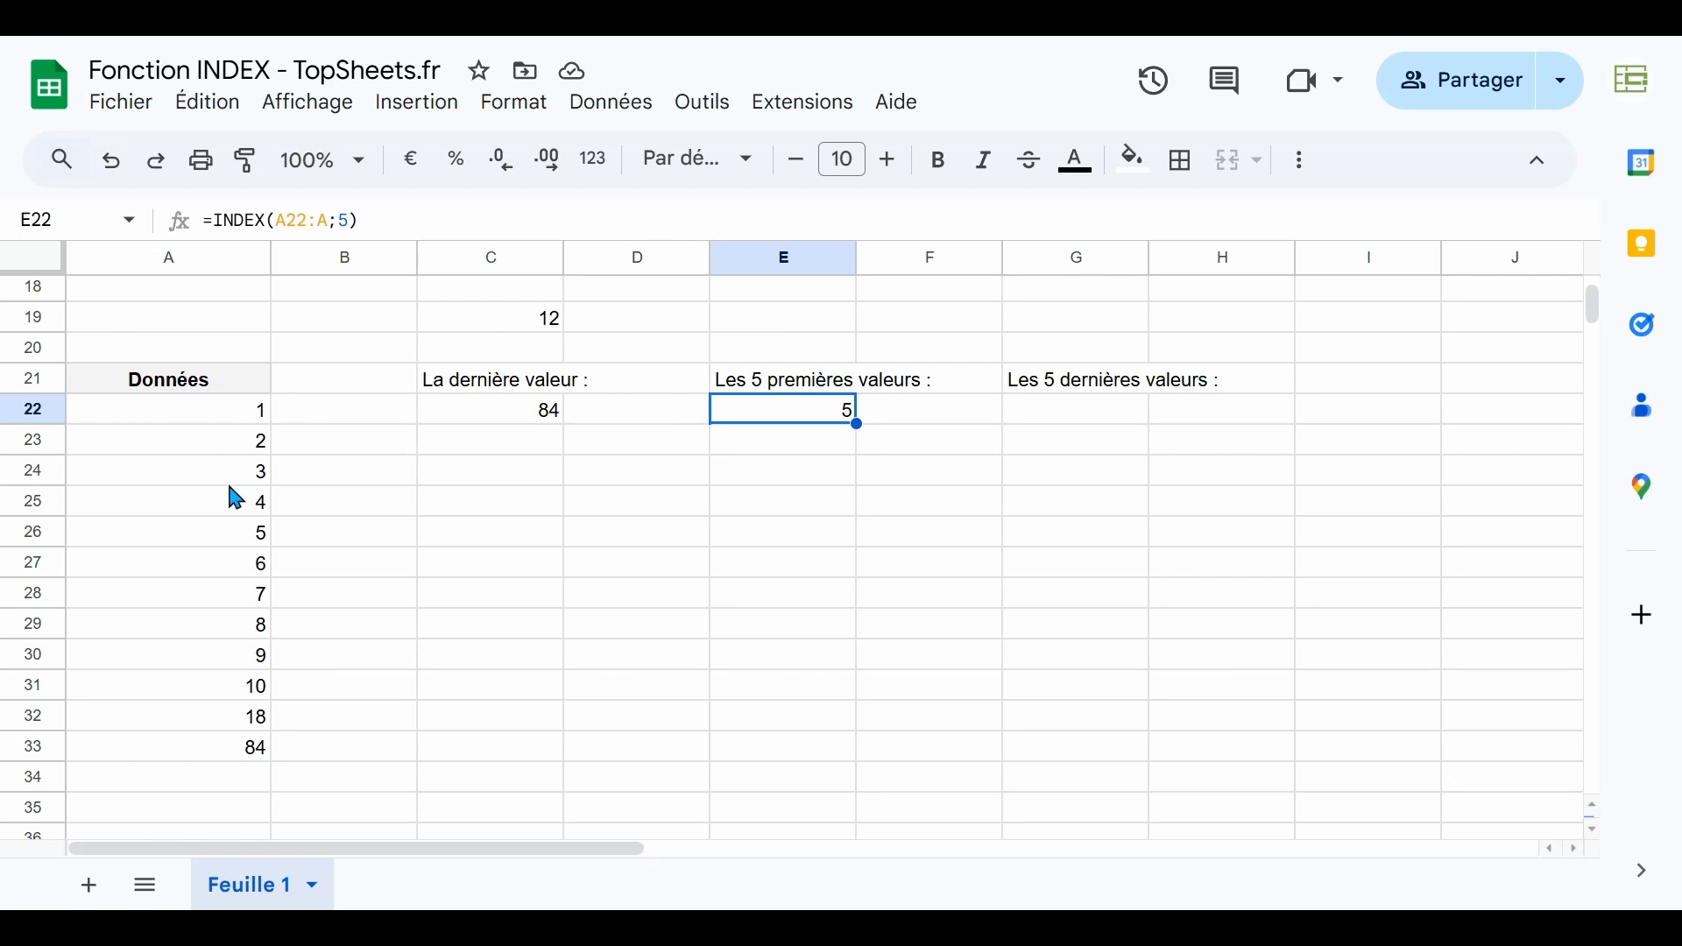
Extend the E22 formula into the range =A22:INDEX(A22:A;5) and compare its results with A22:A26
{"action": "left_click", "coordinate": [246, 541]}
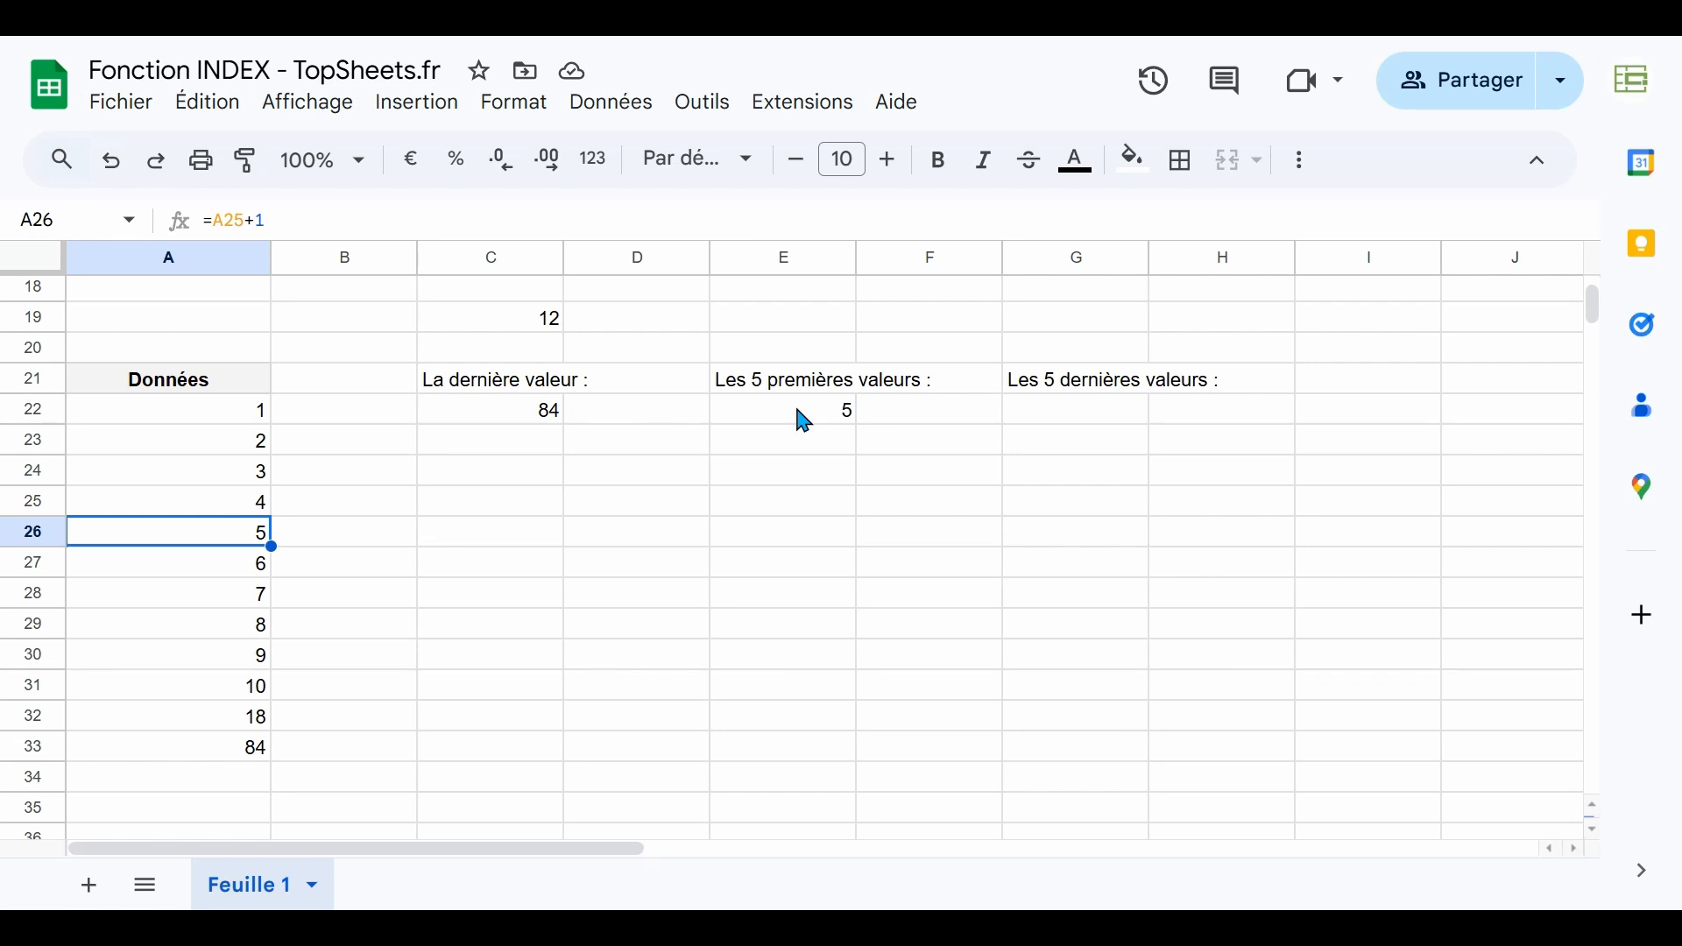
{"action": "left_click", "coordinate": [225, 409]}
{"action": "left_click", "coordinate": [254, 536]}
{"action": "left_click", "coordinate": [845, 413]}
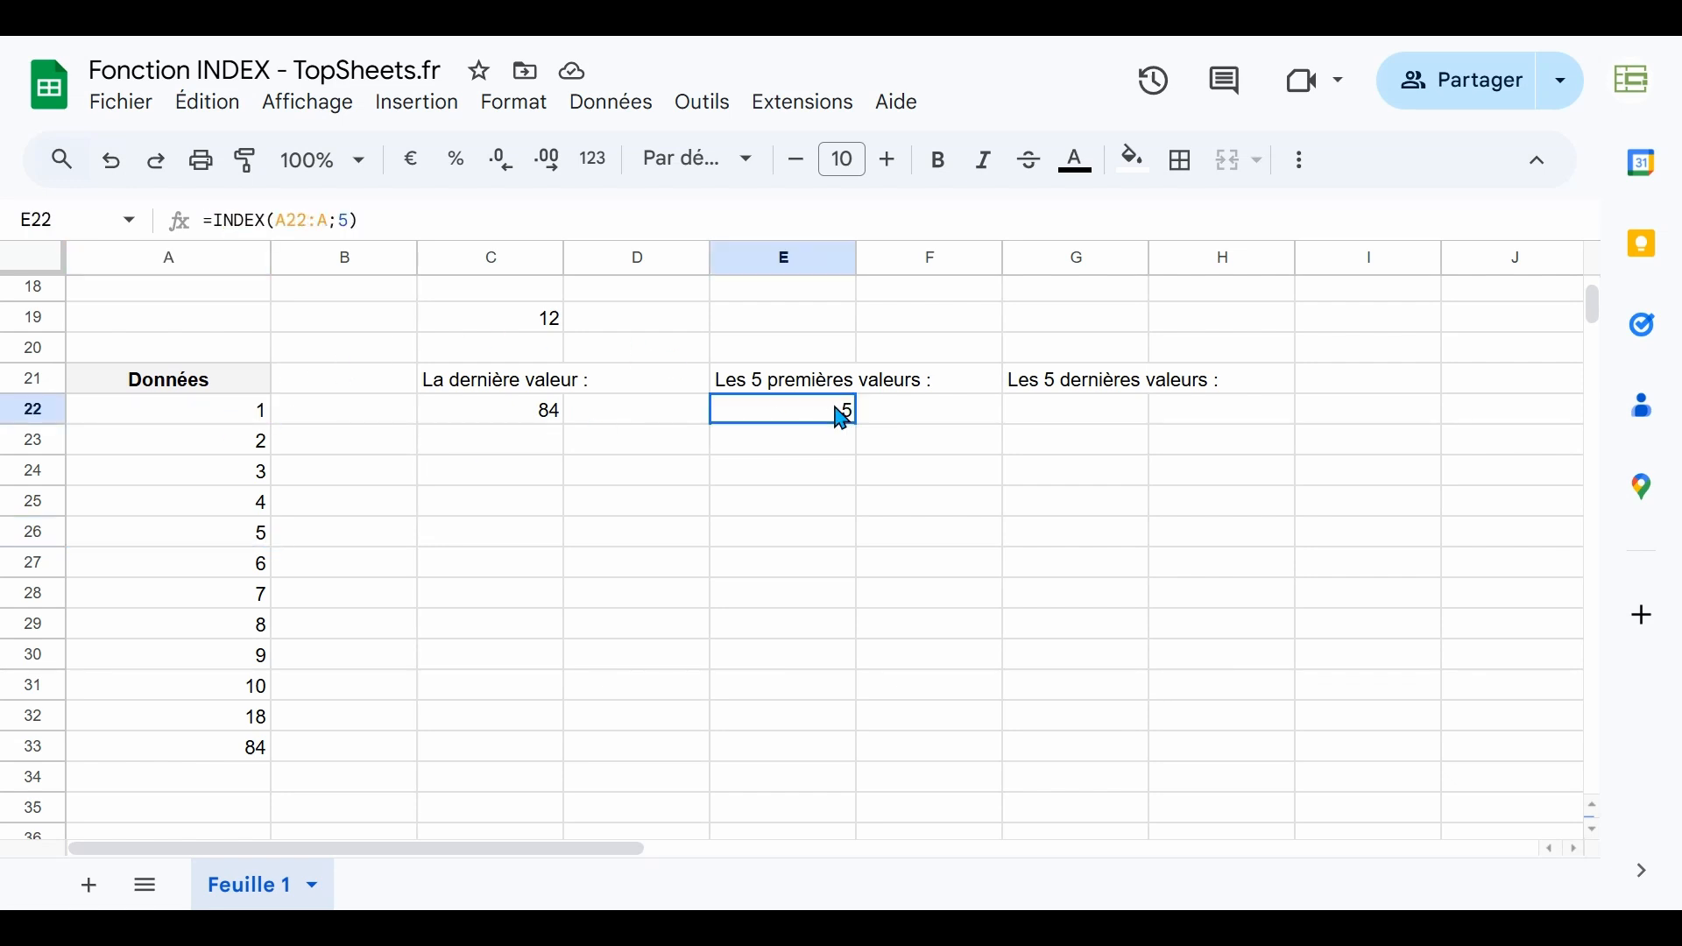
{"action": "left_click", "coordinate": [210, 220]}
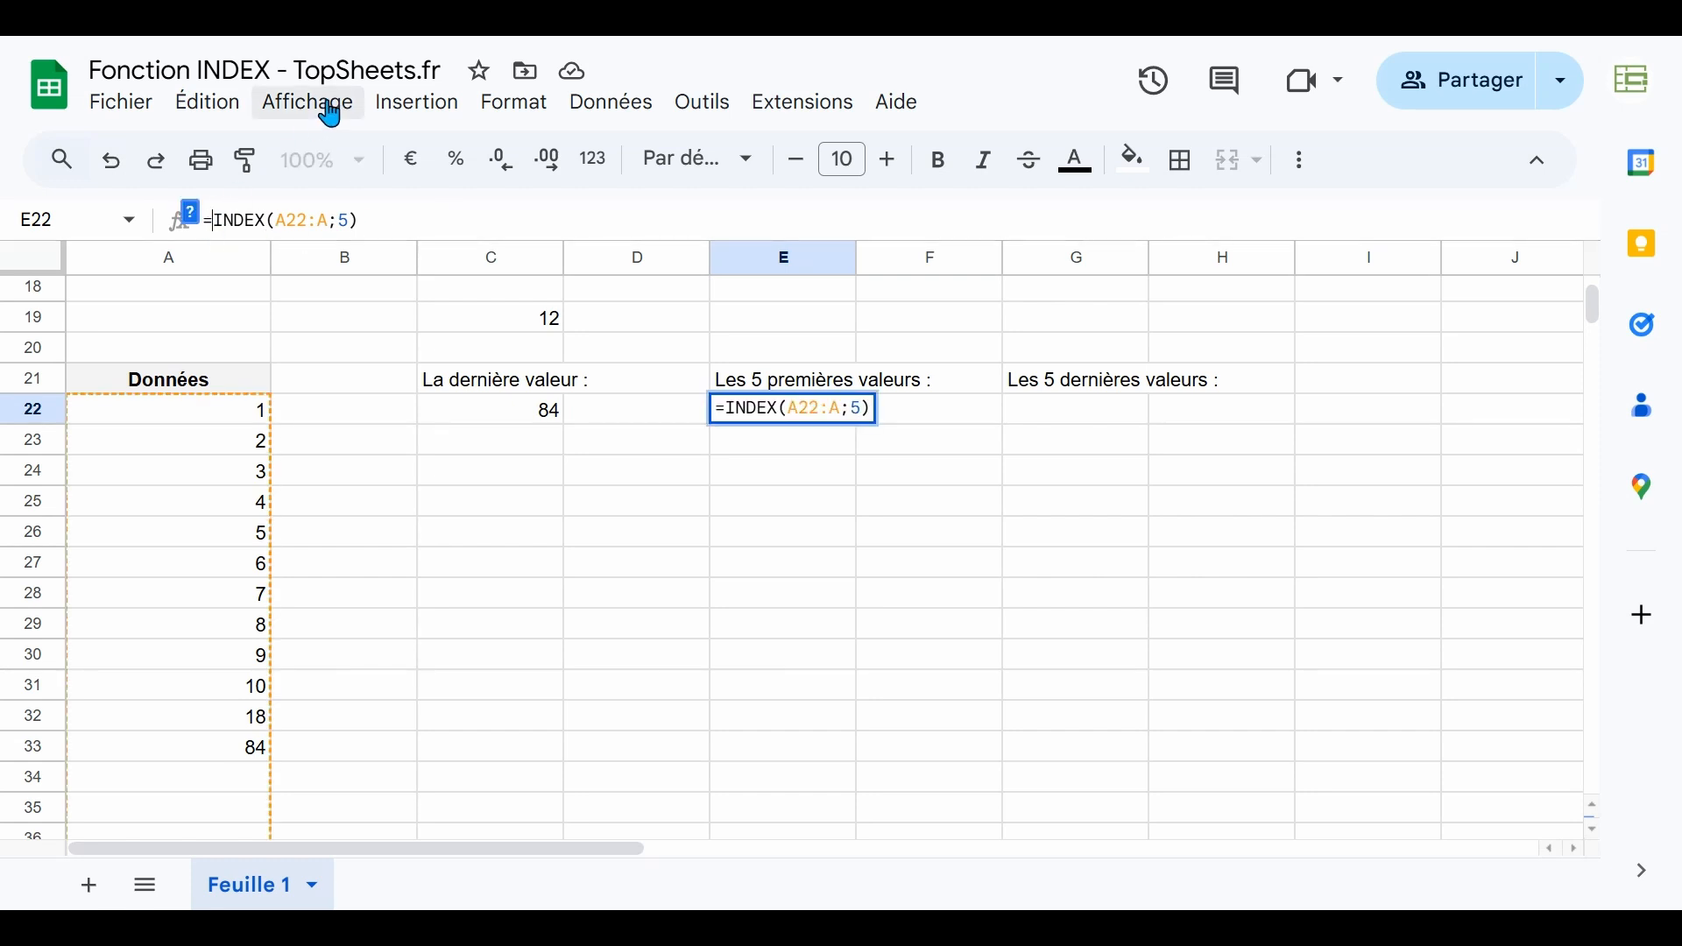
{"action": "type", "text": "A22"}
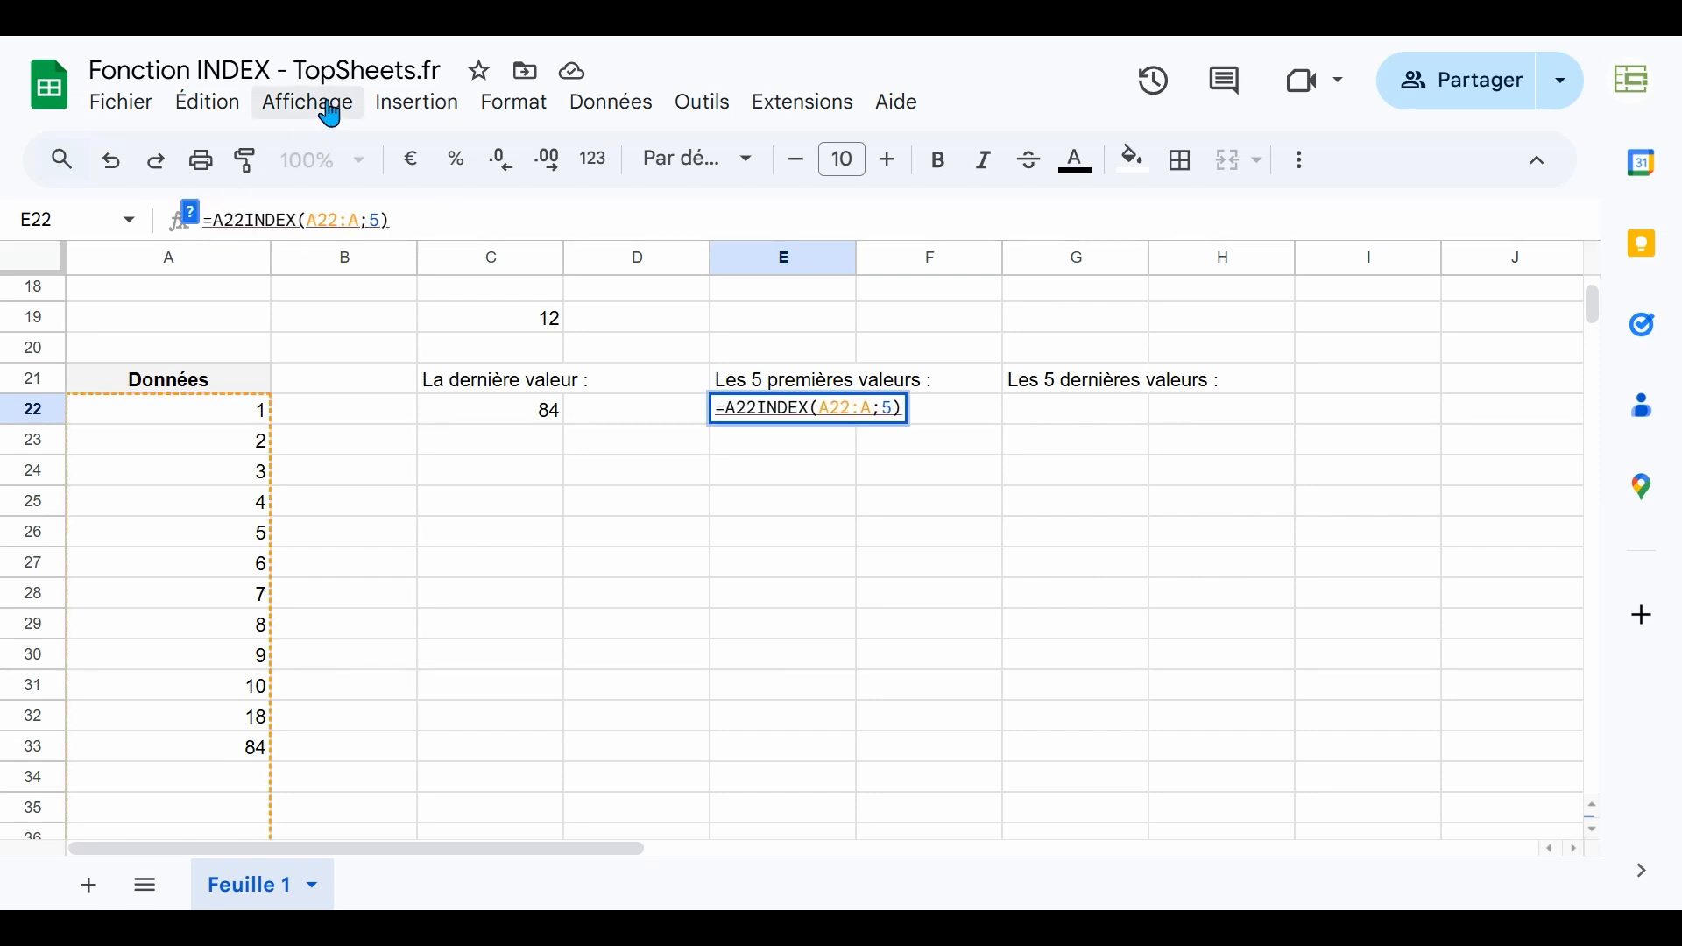
{"action": "type", "text": ":"}
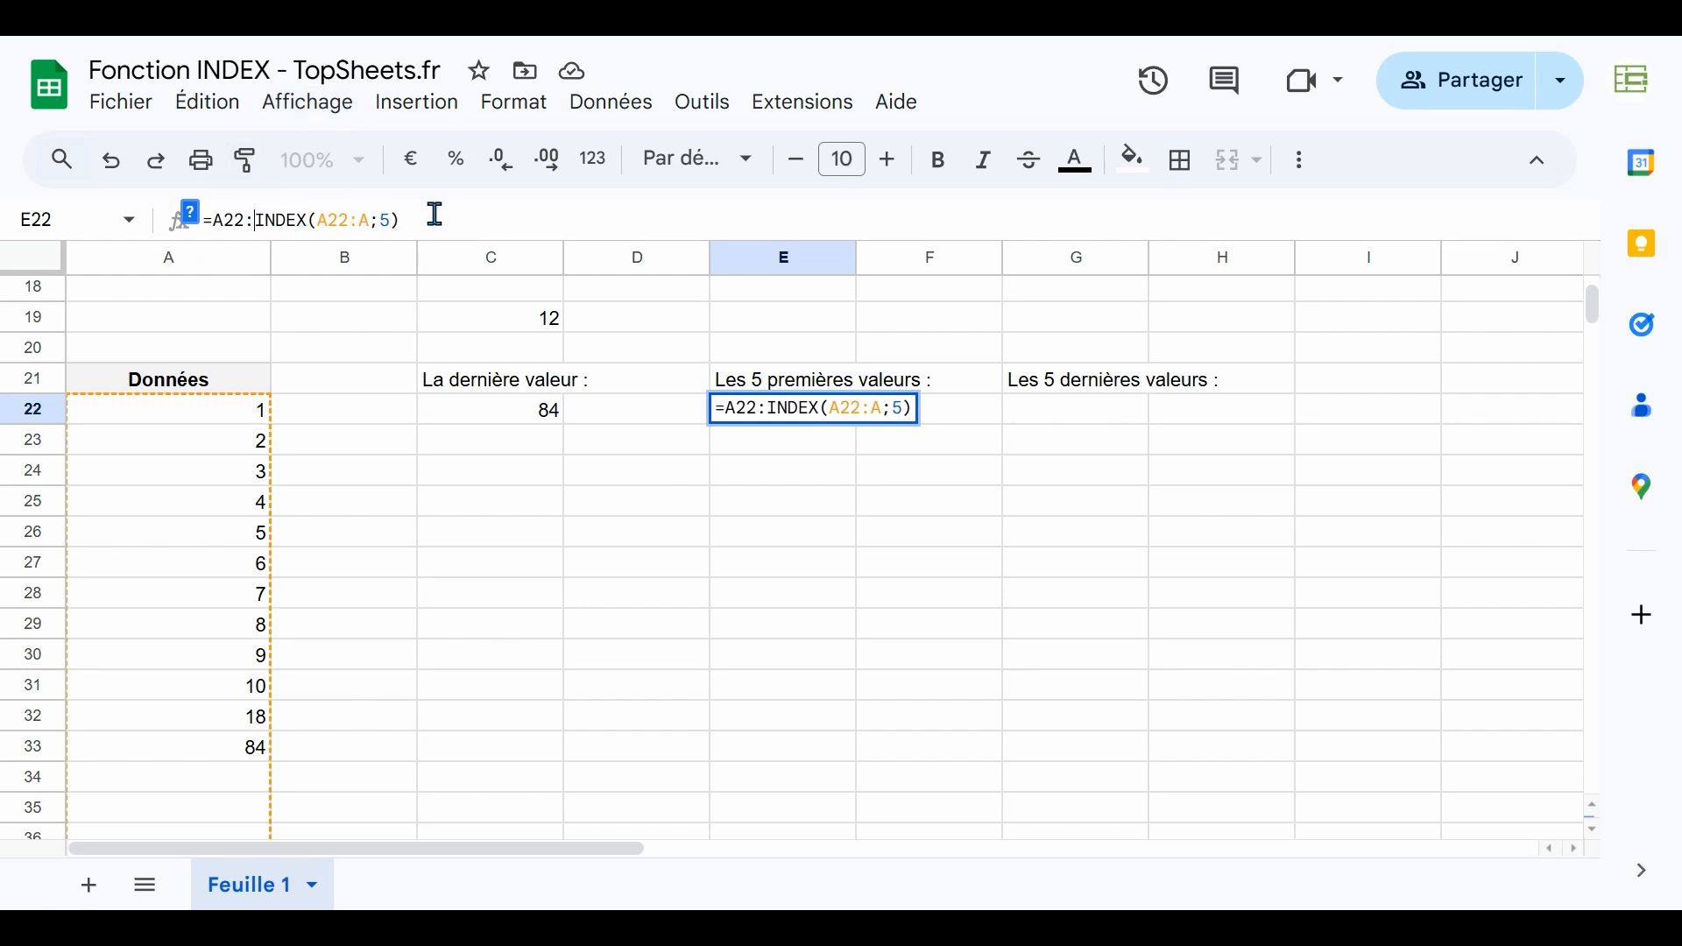
{"action": "key", "text": "Return"}
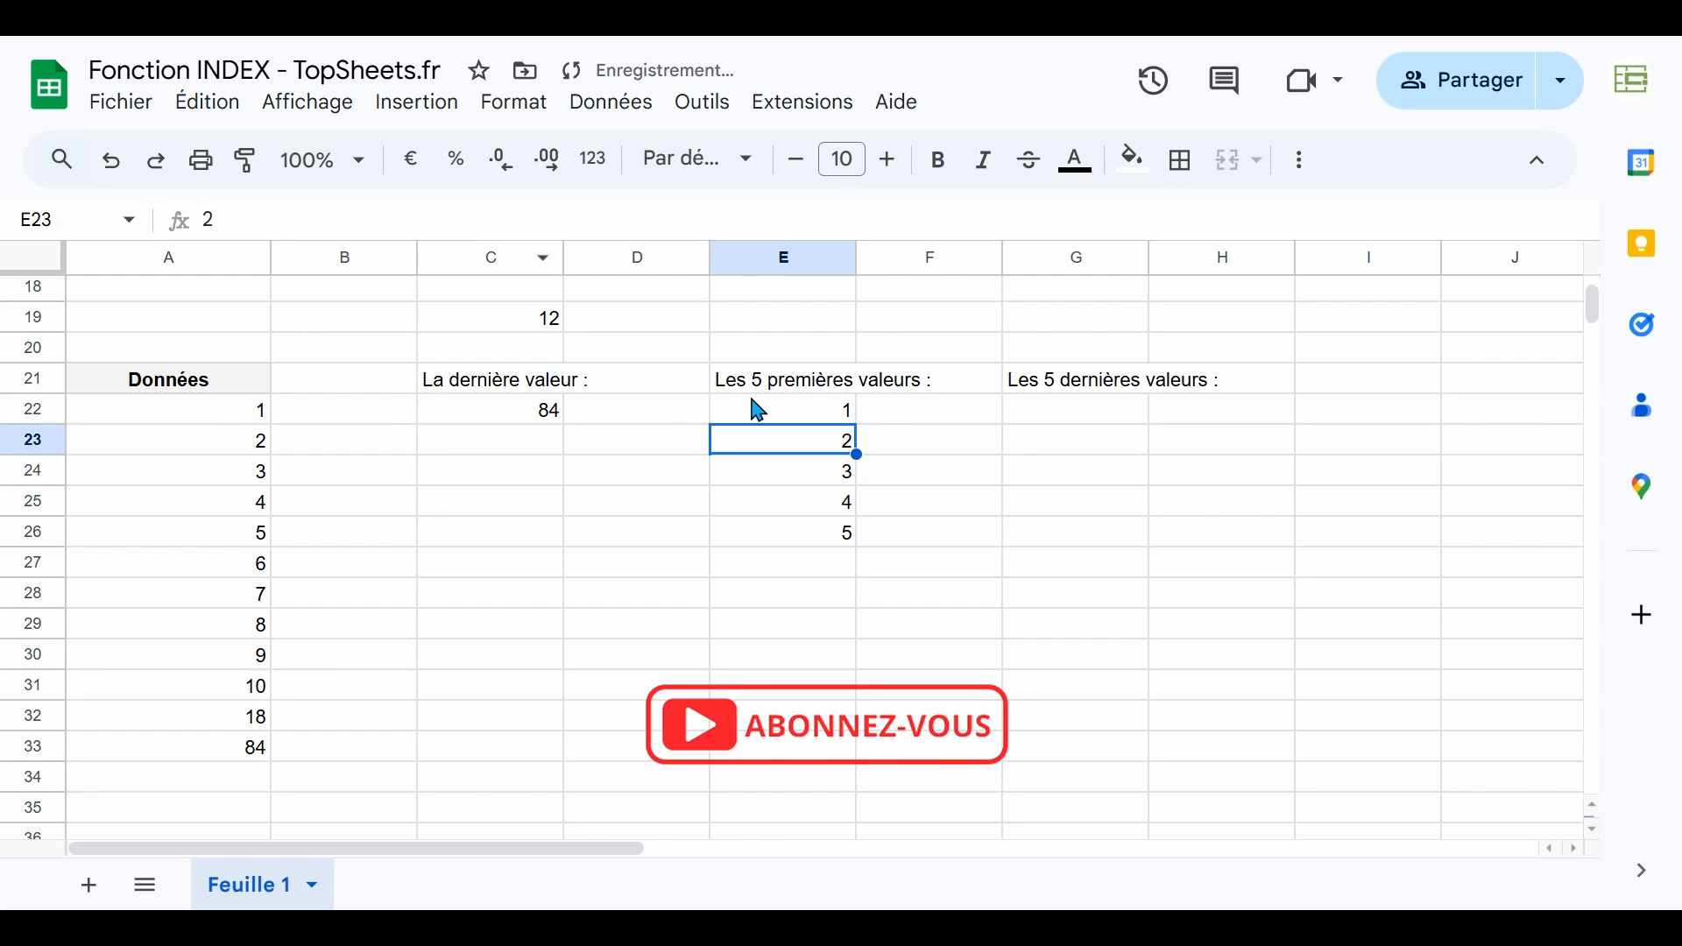
{"action": "left_click_drag", "start_coordinate": [754, 405], "coordinate": [754, 552]}
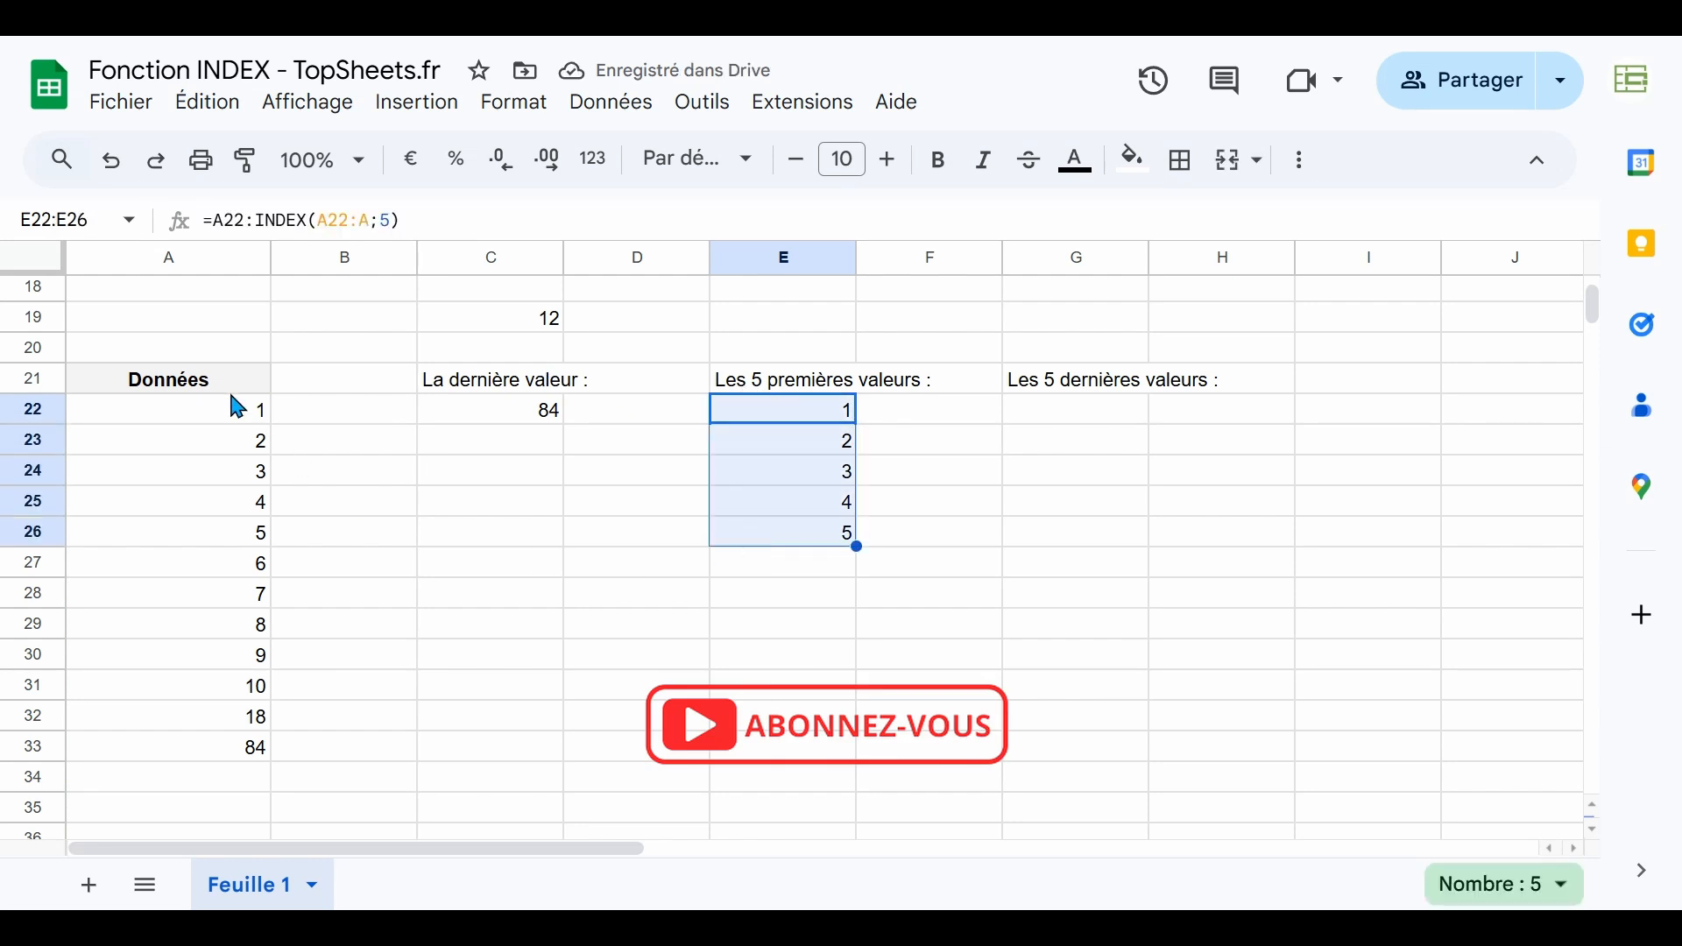
{"action": "left_click_drag", "start_coordinate": [226, 403], "coordinate": [225, 536]}
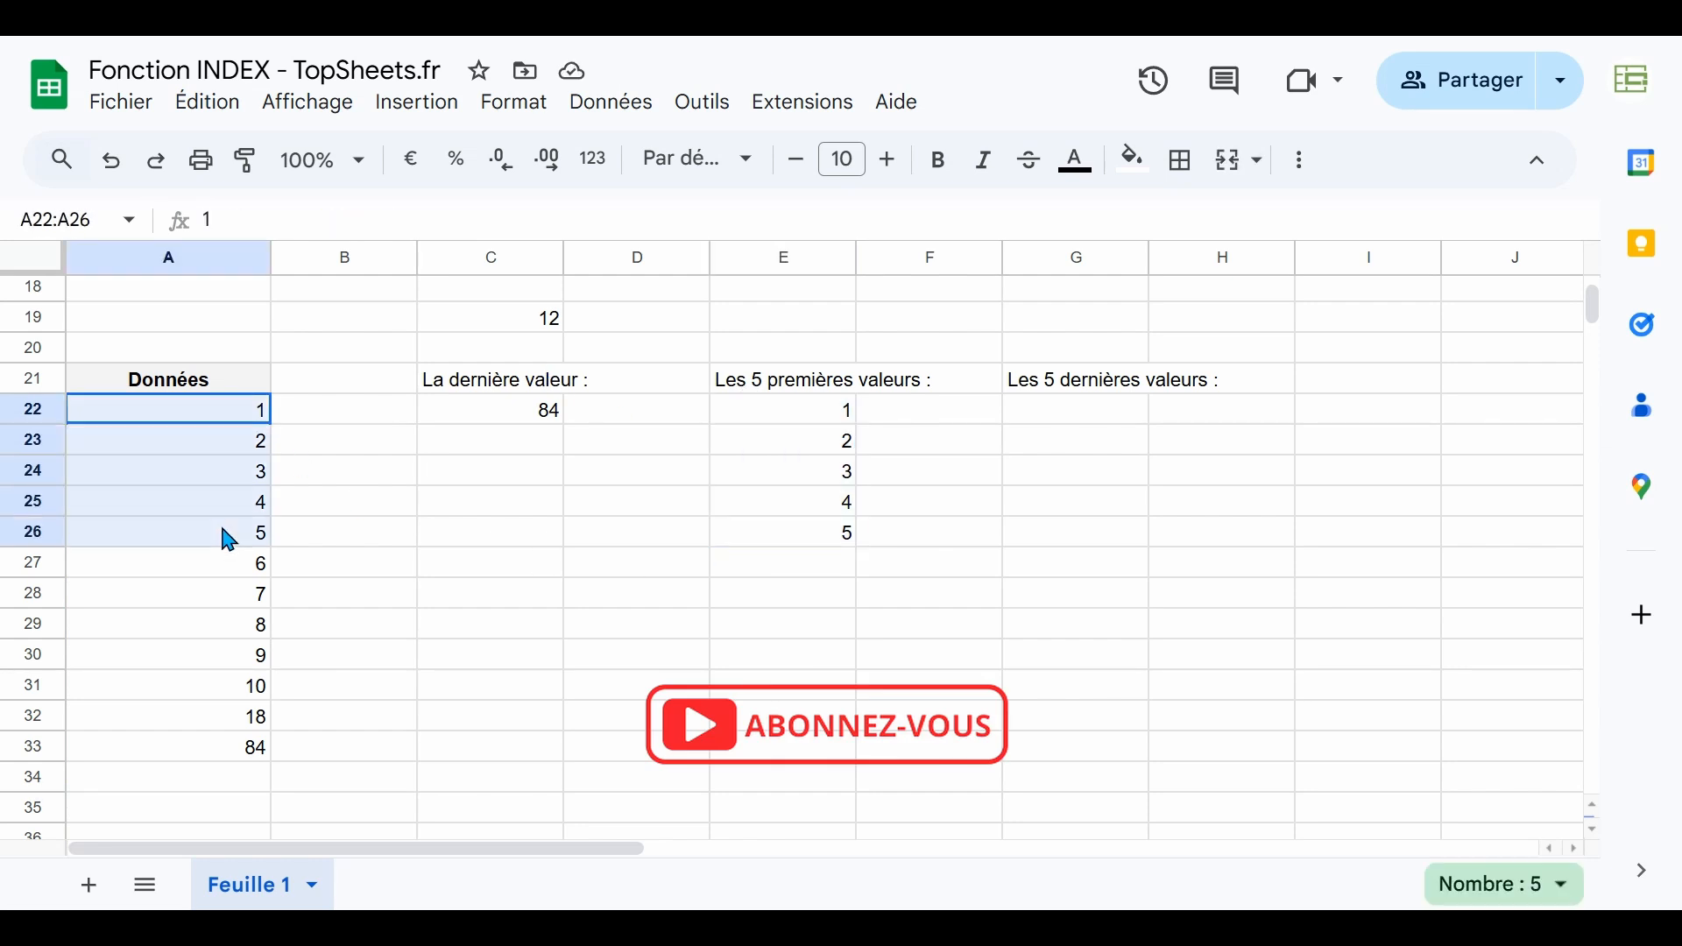
Try 3 as the row argument of the E22 formula, check the results, and undo the change
{"action": "left_click", "coordinate": [845, 411]}
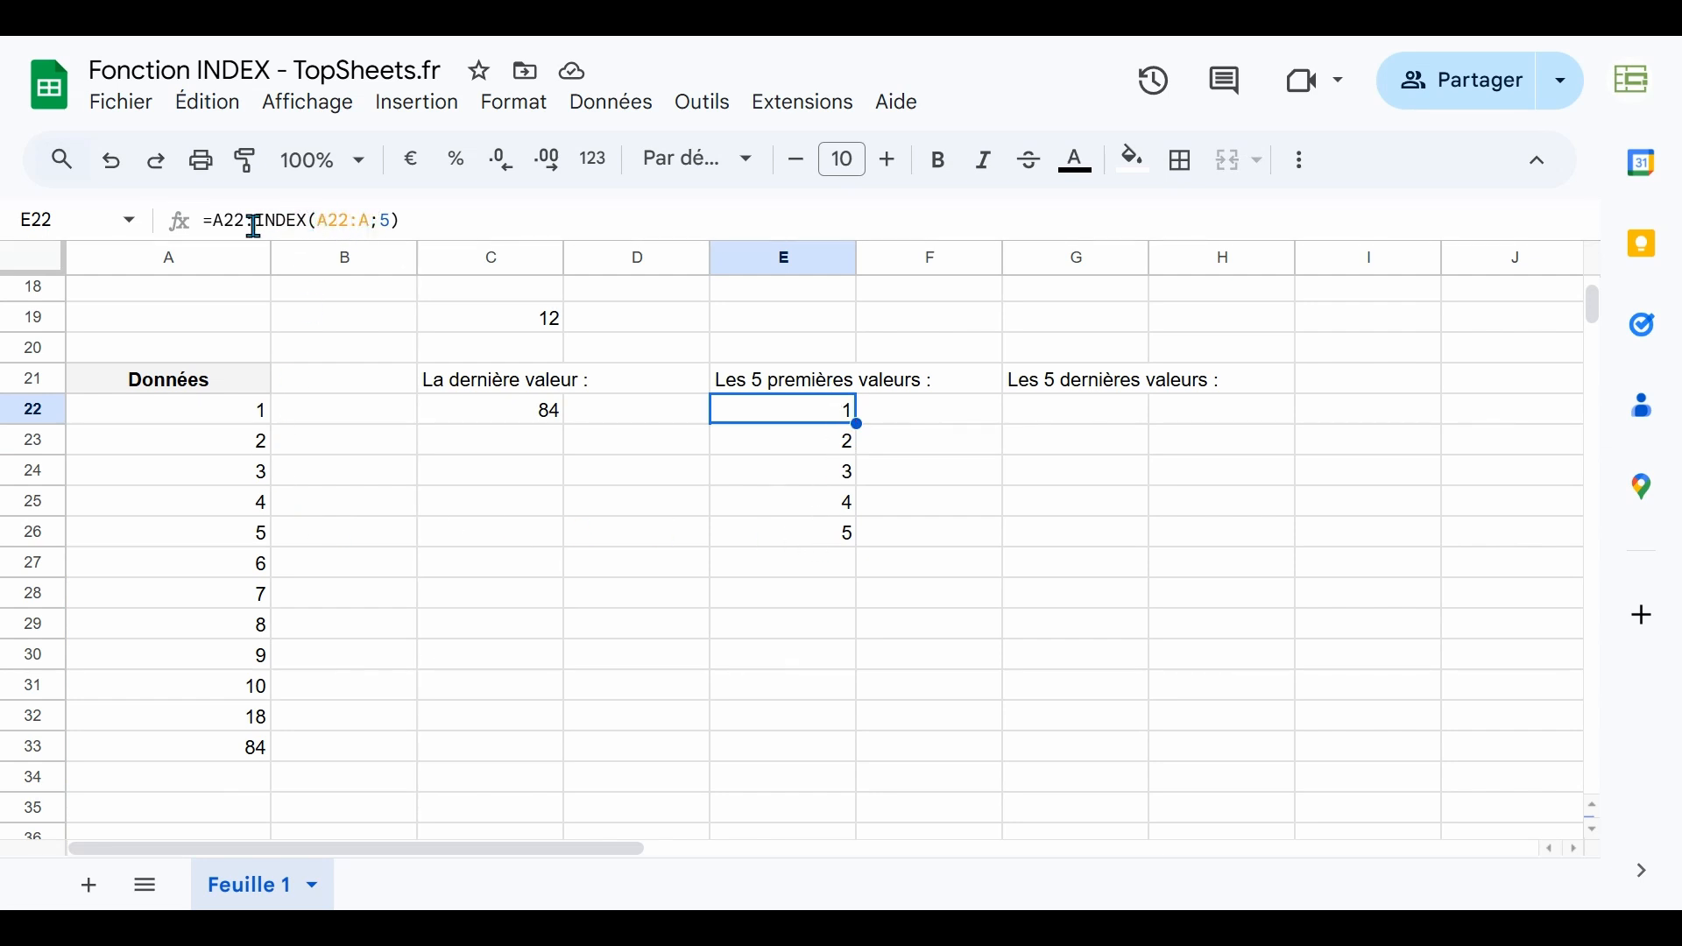
{"action": "left_click", "coordinate": [396, 220]}
{"action": "key", "text": "BackSpace"}
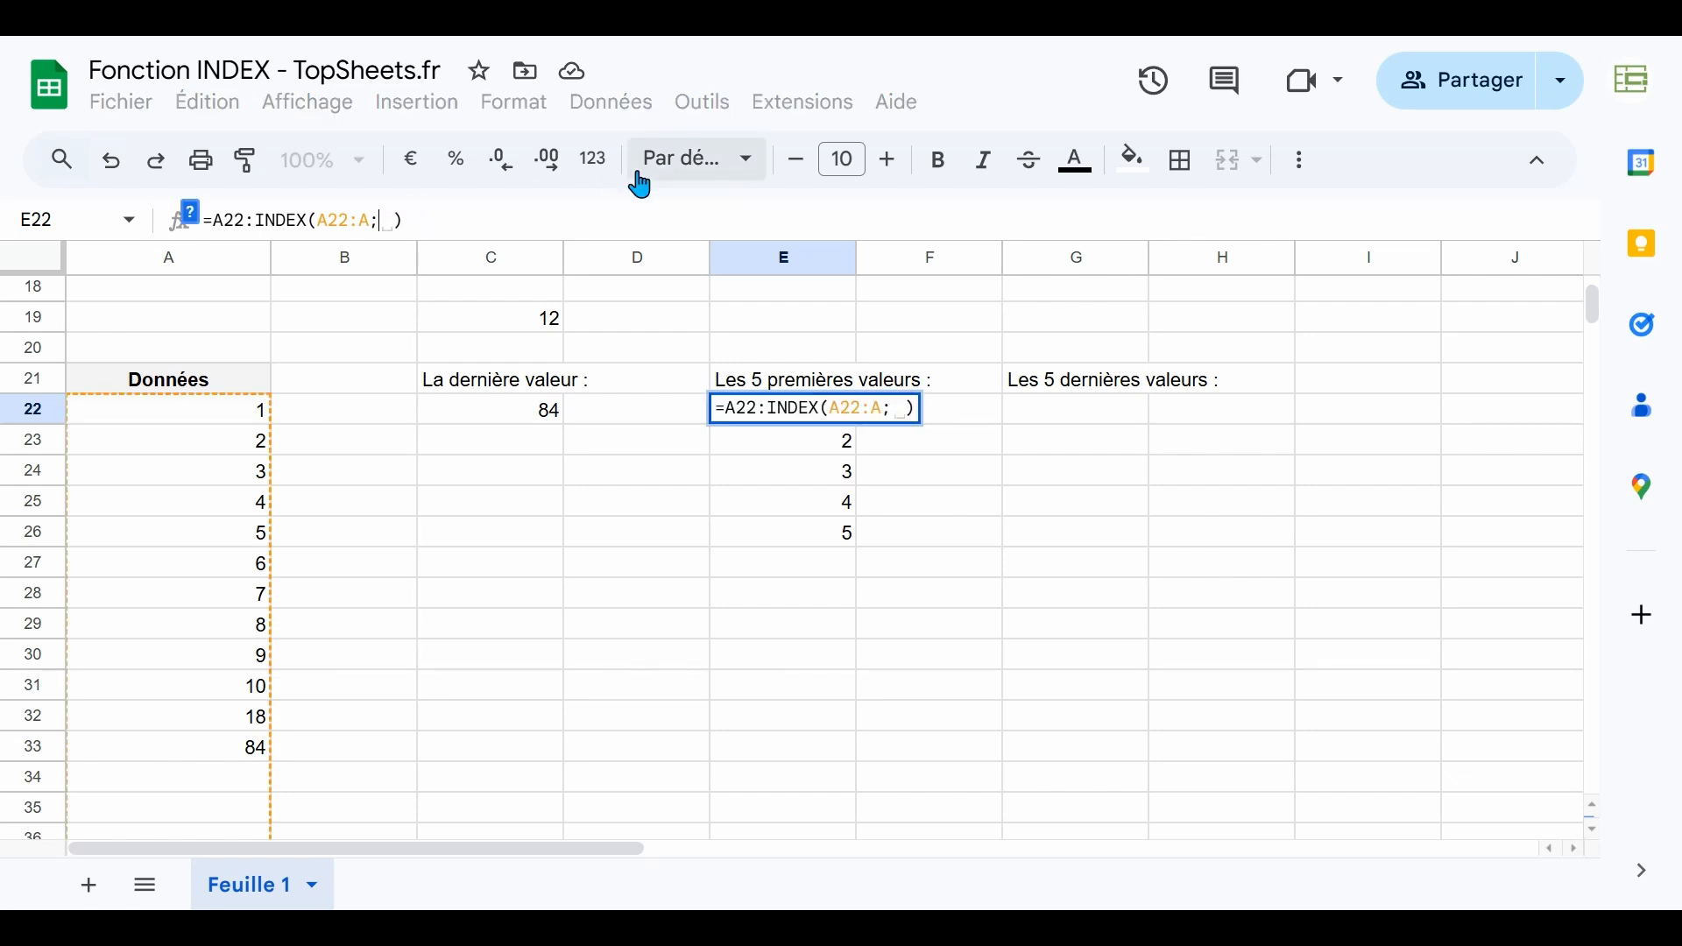
{"action": "type", "text": "3"}
{"action": "key", "text": "Return"}
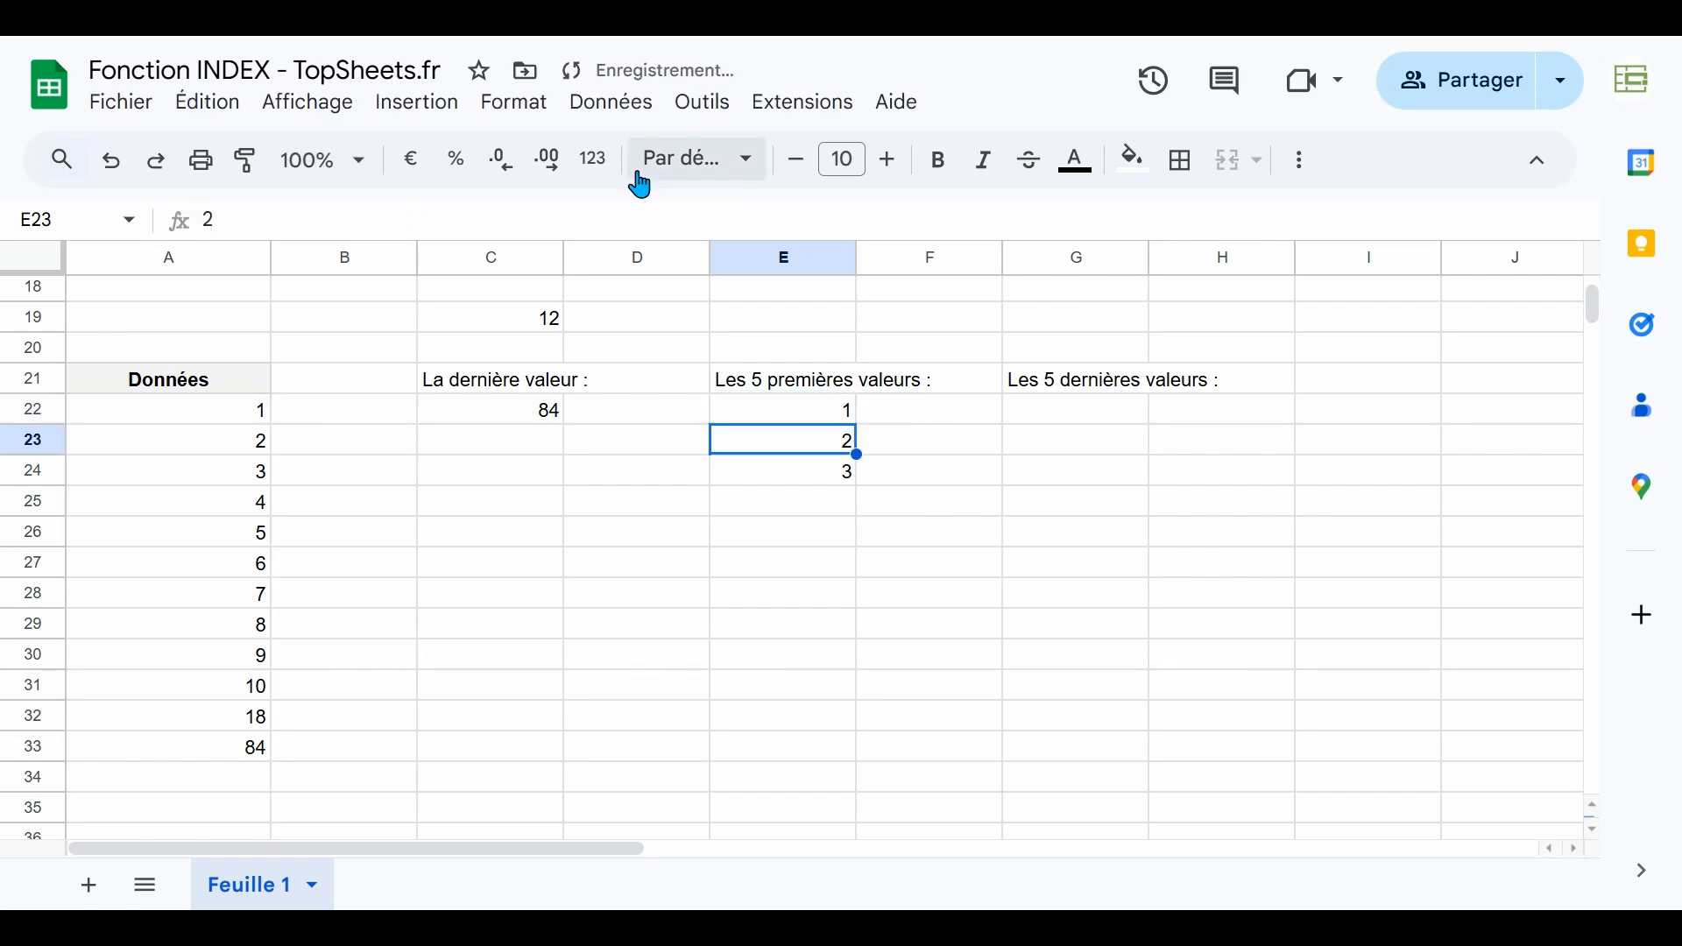
{"action": "left_click_drag", "start_coordinate": [752, 413], "coordinate": [760, 480]}
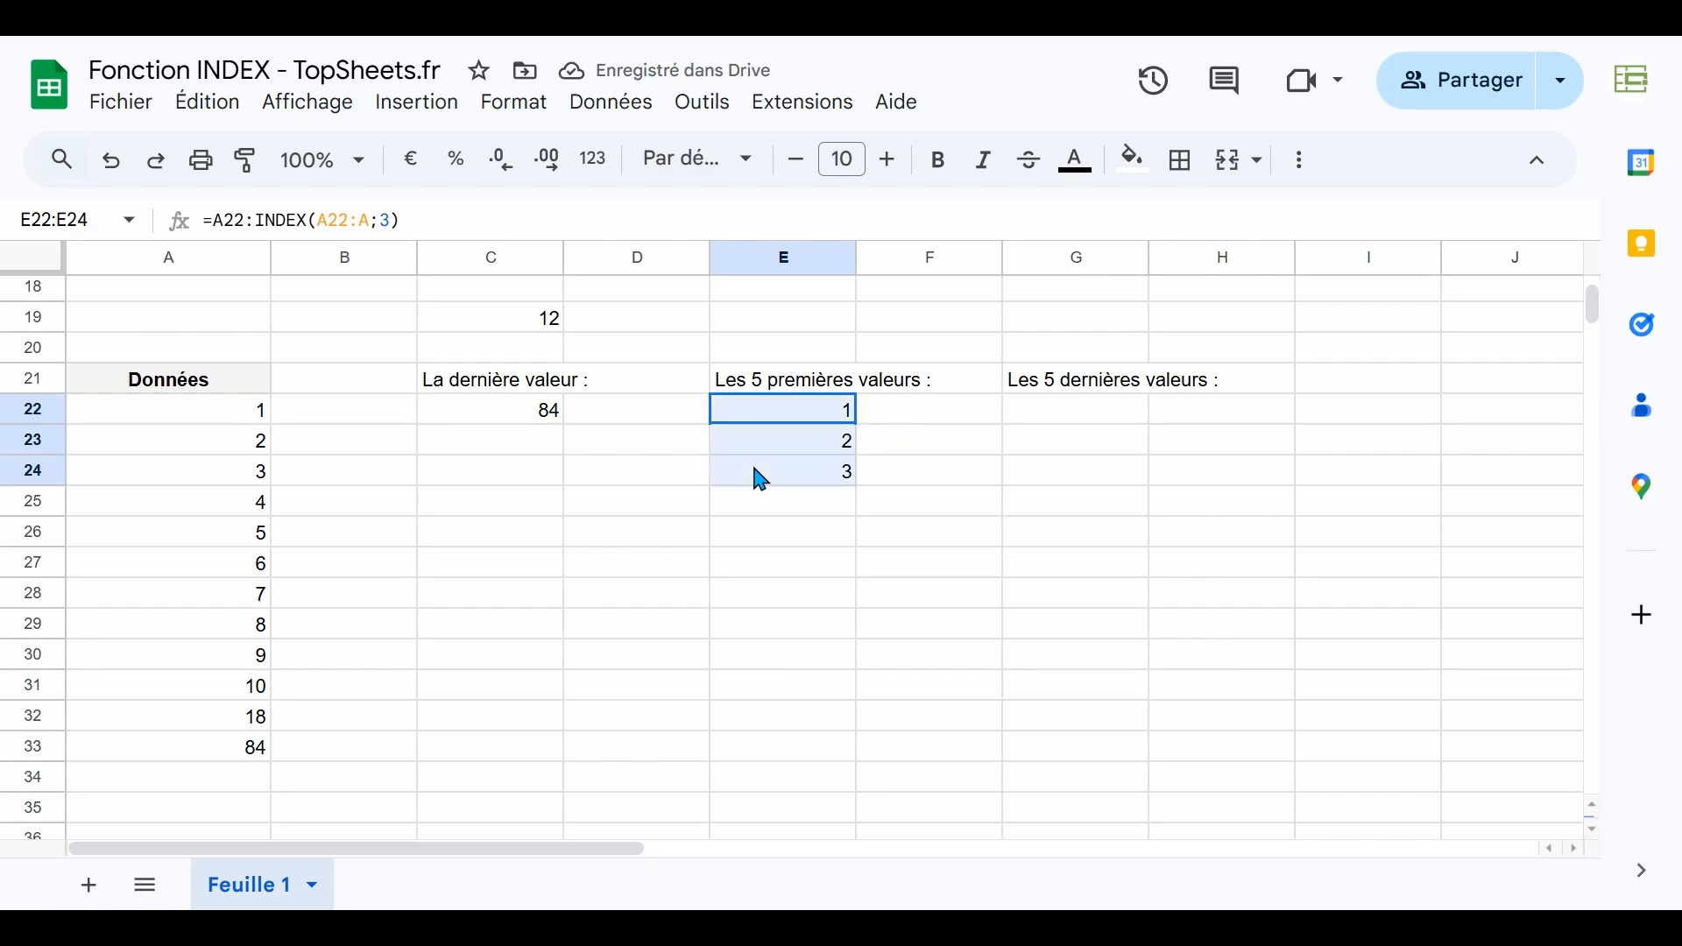
{"action": "left_click", "coordinate": [115, 168]}
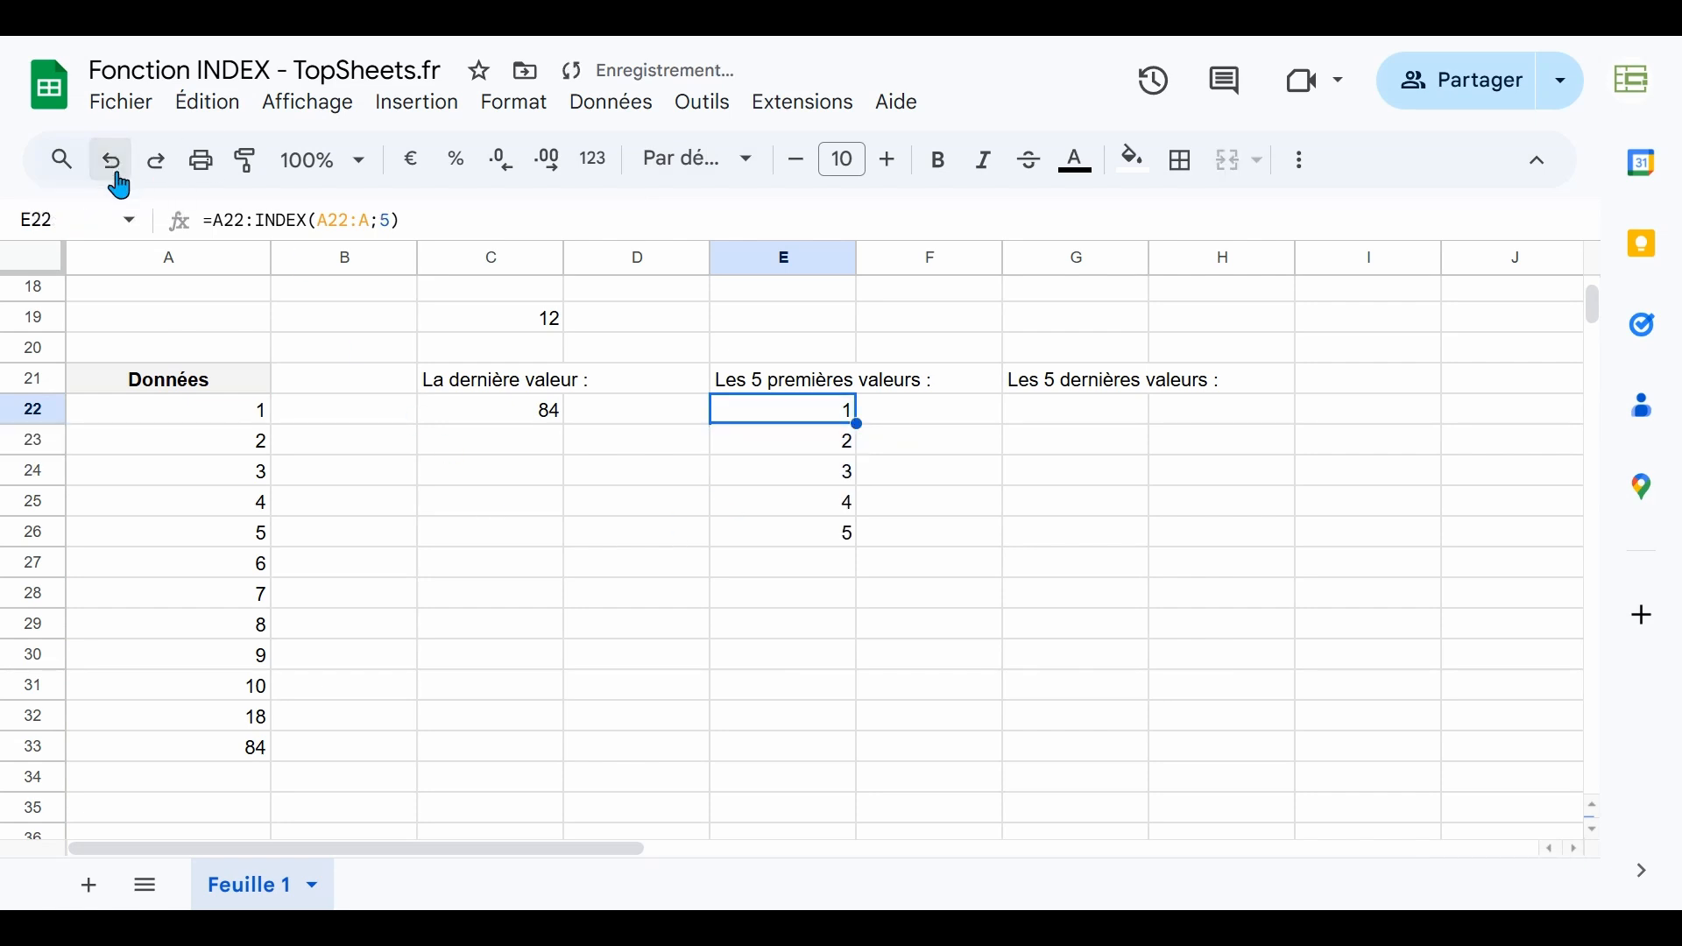
Locate the result cell G22 for the last five values and examine their source cells from A33 up to A29
{"action": "left_click", "coordinate": [1056, 419]}
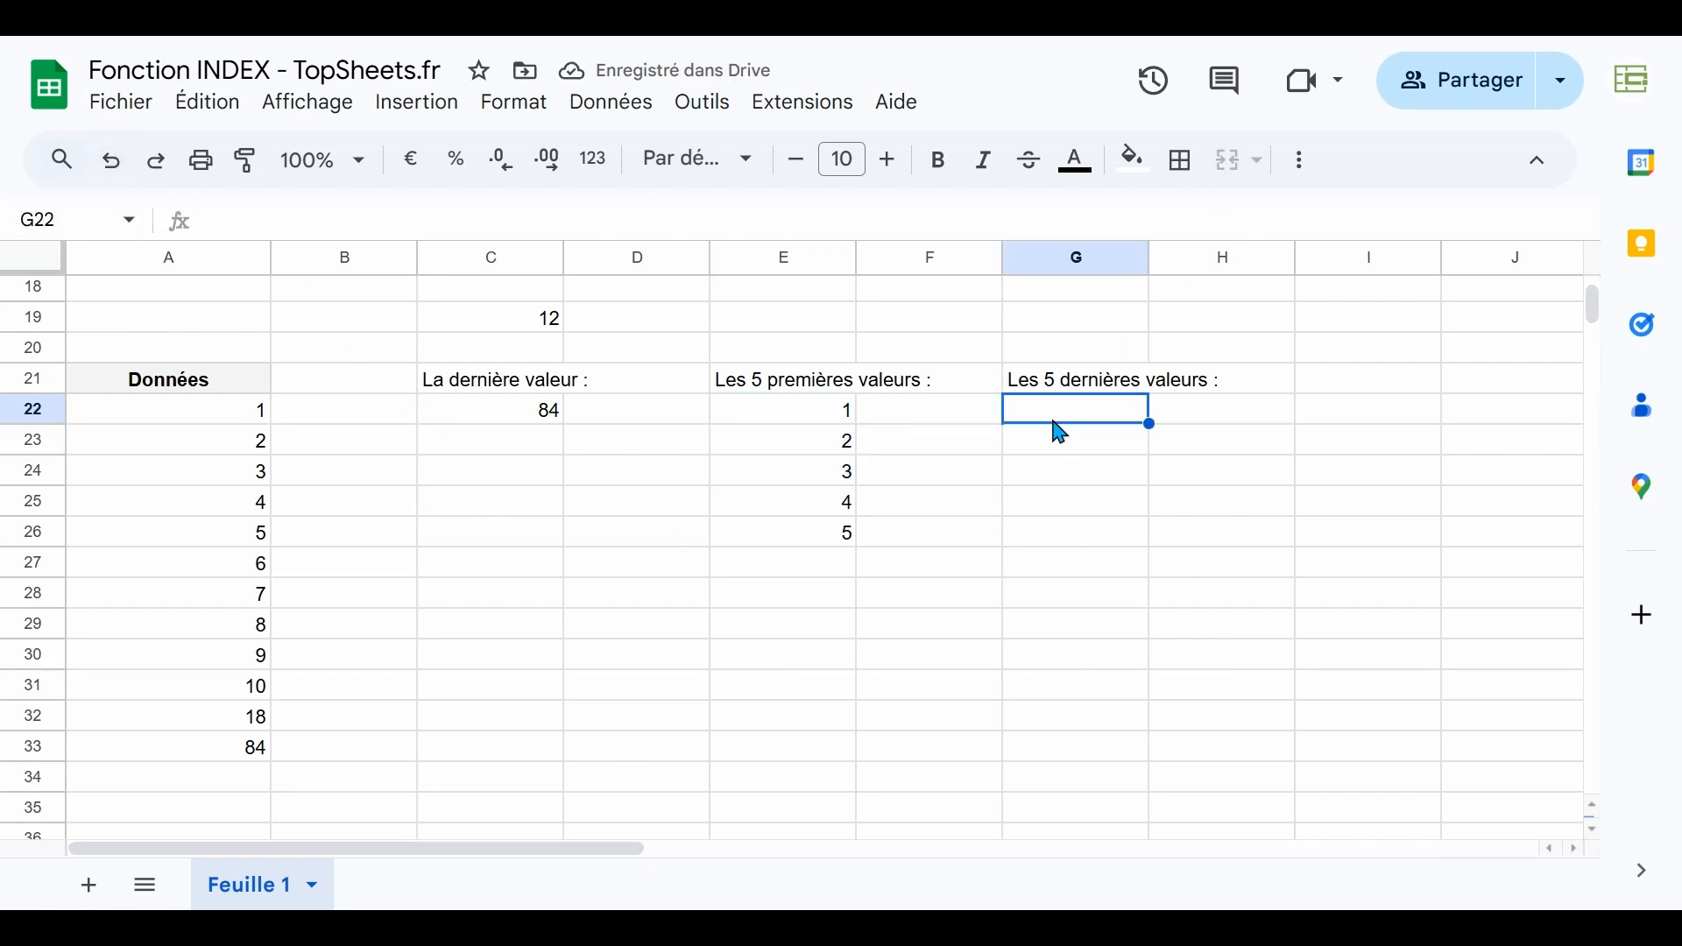
{"action": "left_click", "coordinate": [171, 750]}
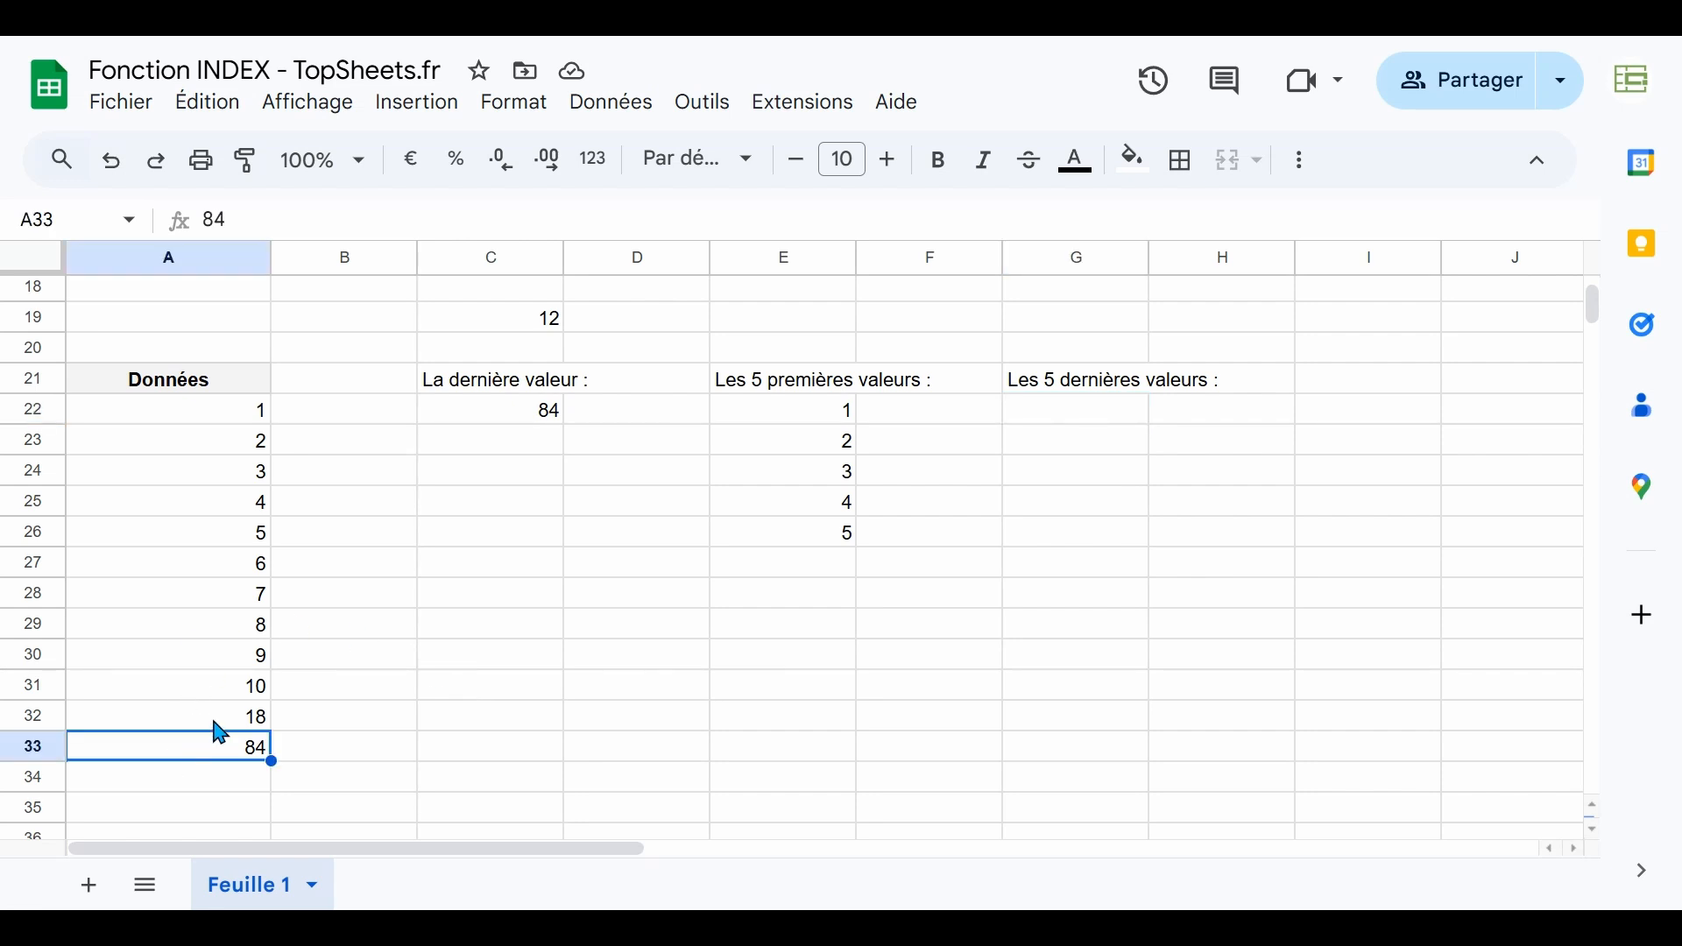
{"action": "left_click", "coordinate": [215, 720]}
{"action": "left_click", "coordinate": [218, 692]}
{"action": "left_click", "coordinate": [220, 659]}
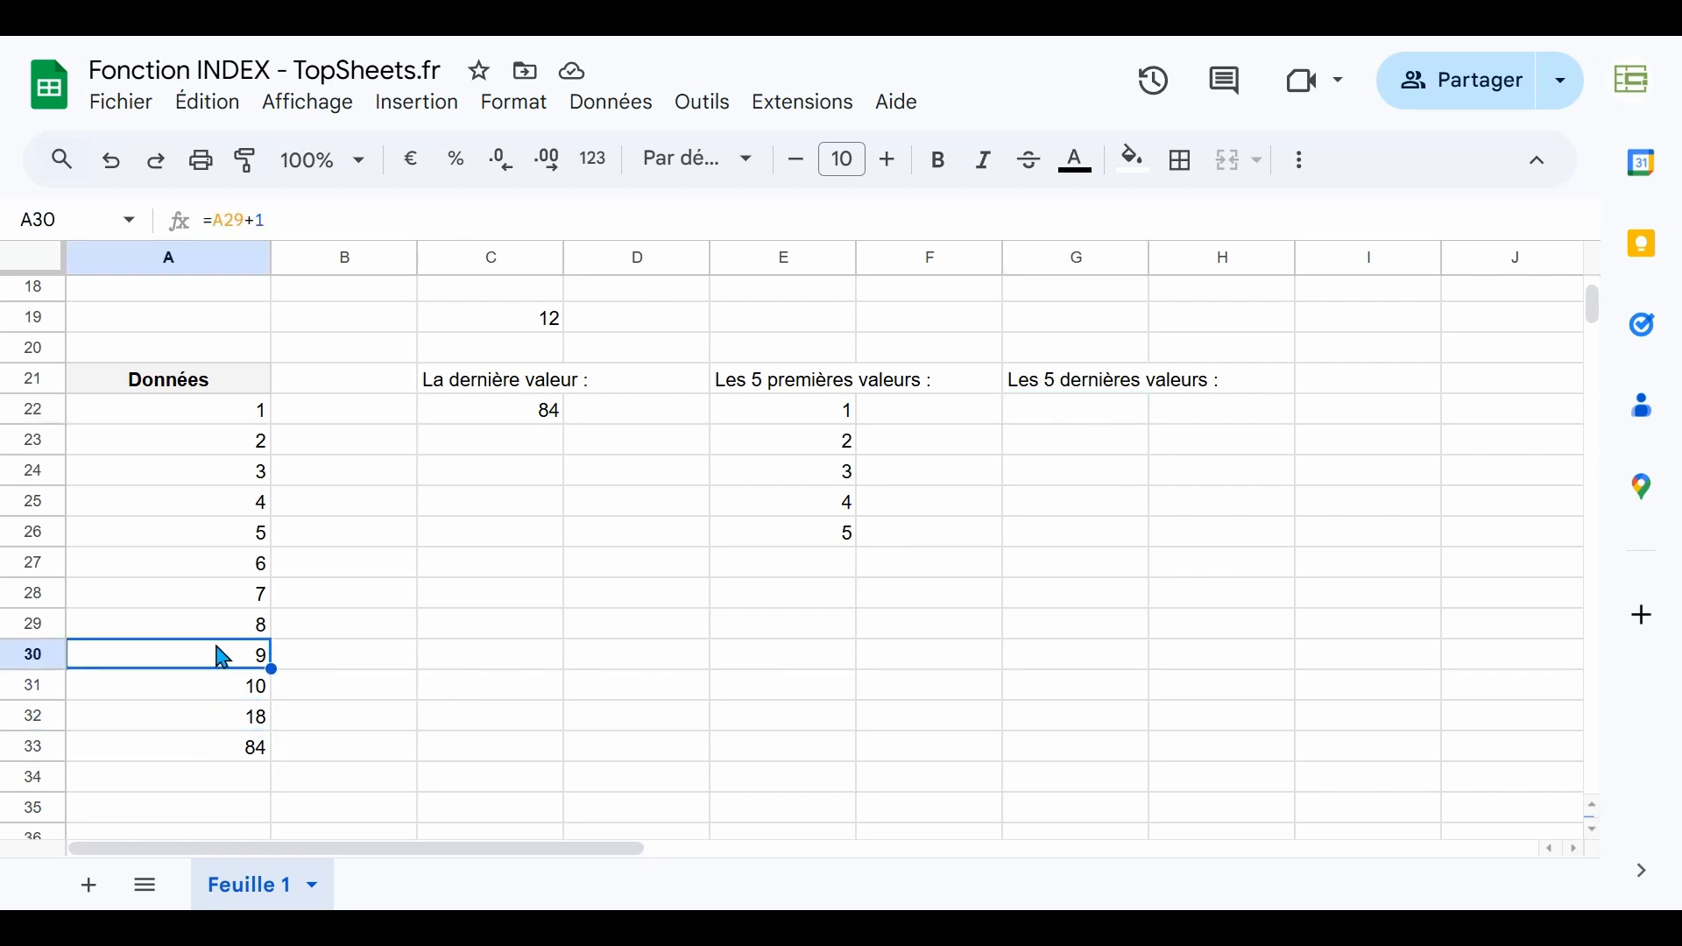
{"action": "left_click", "coordinate": [217, 626]}
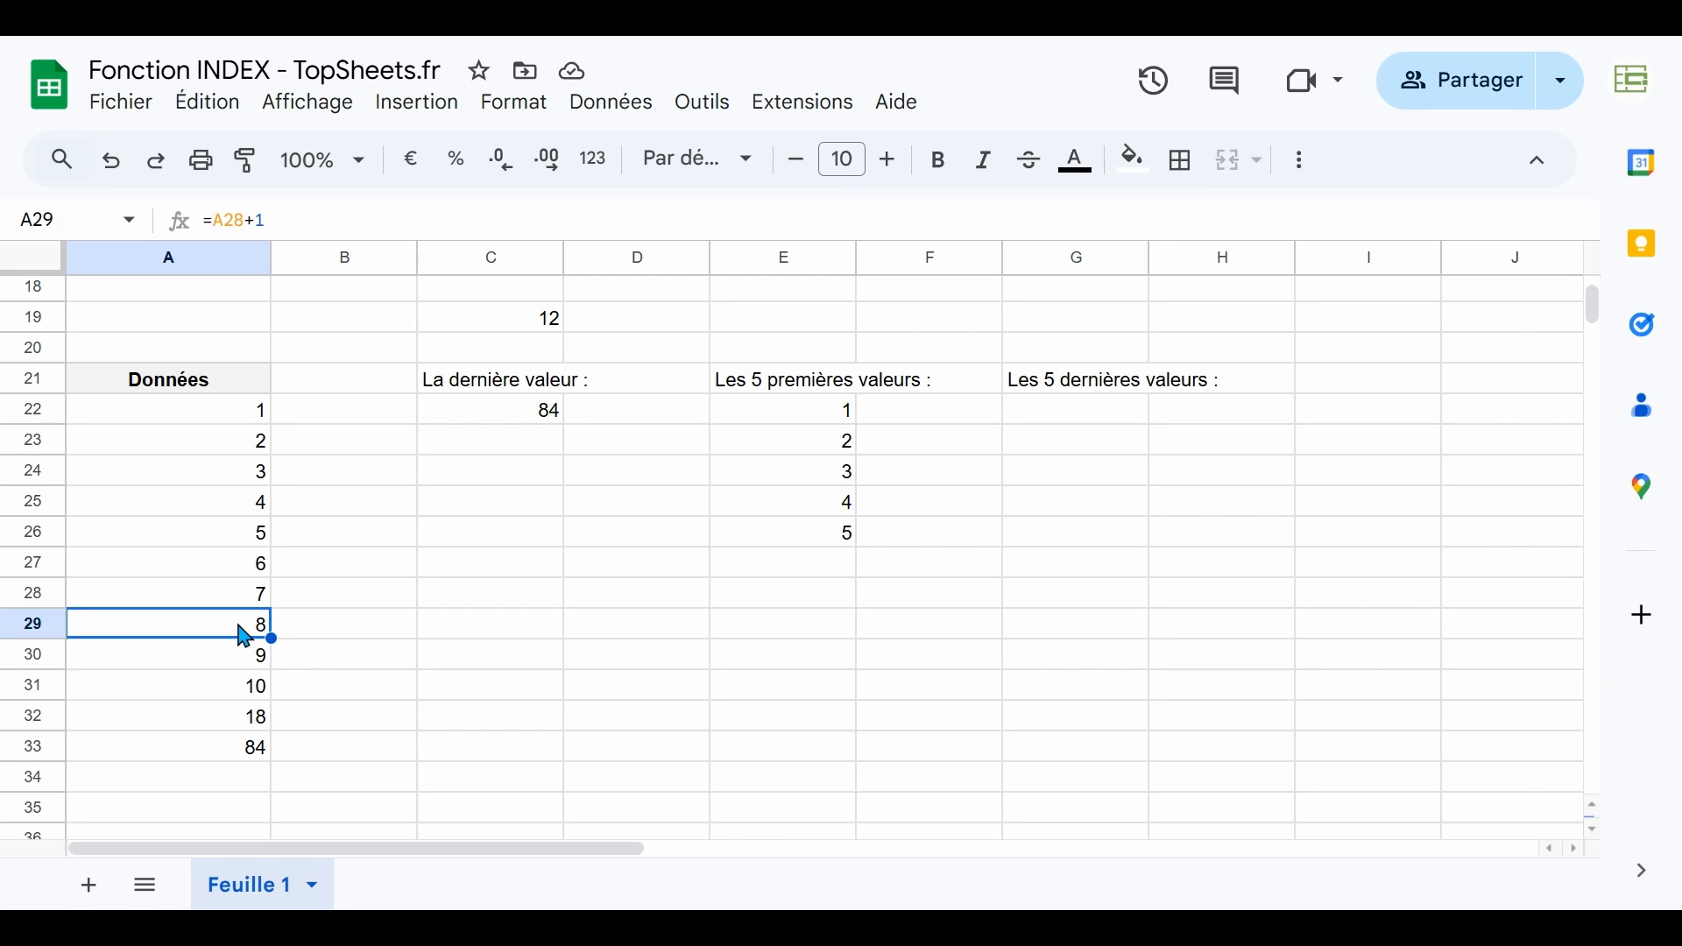
{"action": "left_click", "coordinate": [218, 749]}
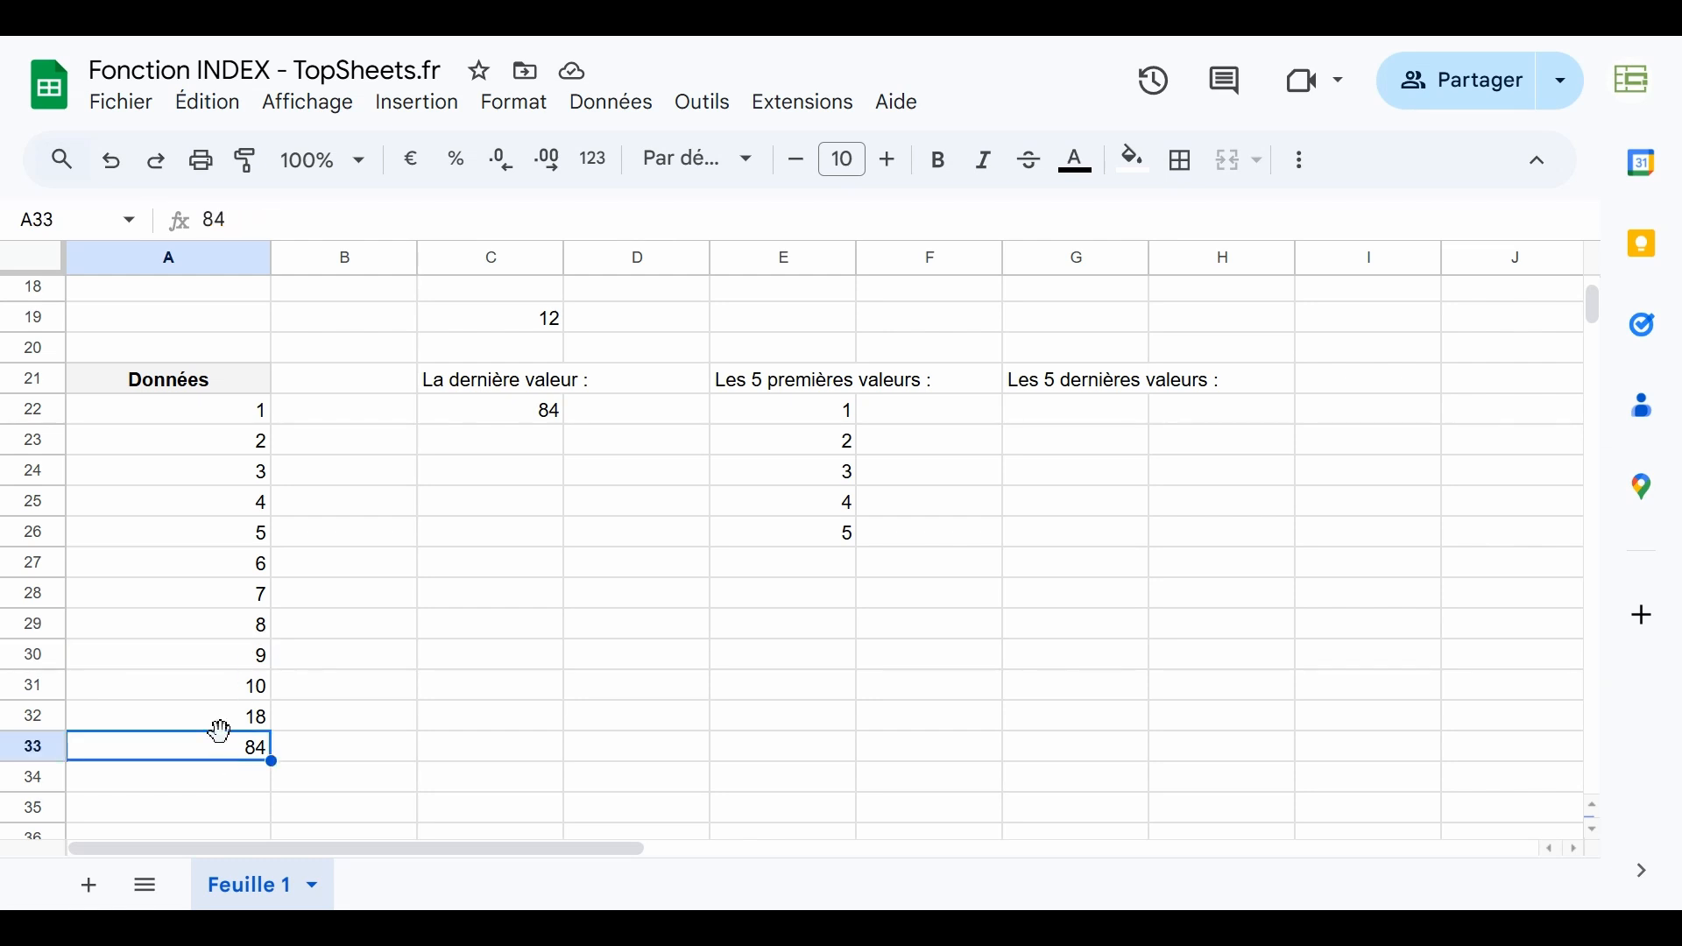
{"action": "left_click", "coordinate": [239, 625]}
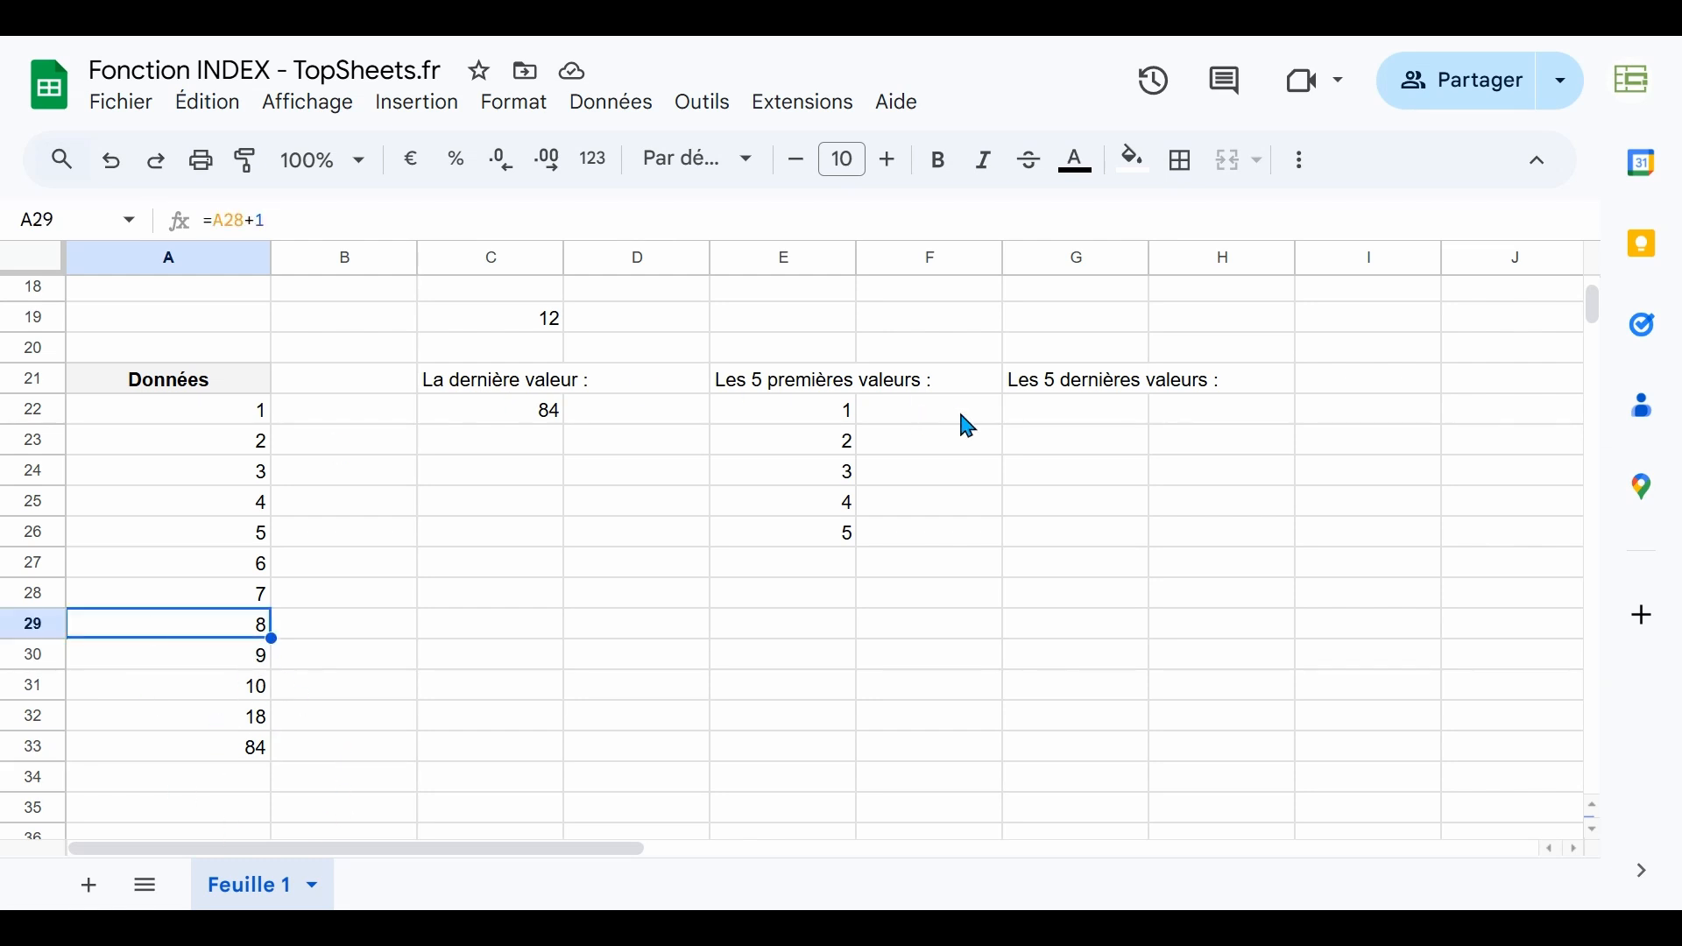
{"action": "left_click", "coordinate": [1086, 419]}
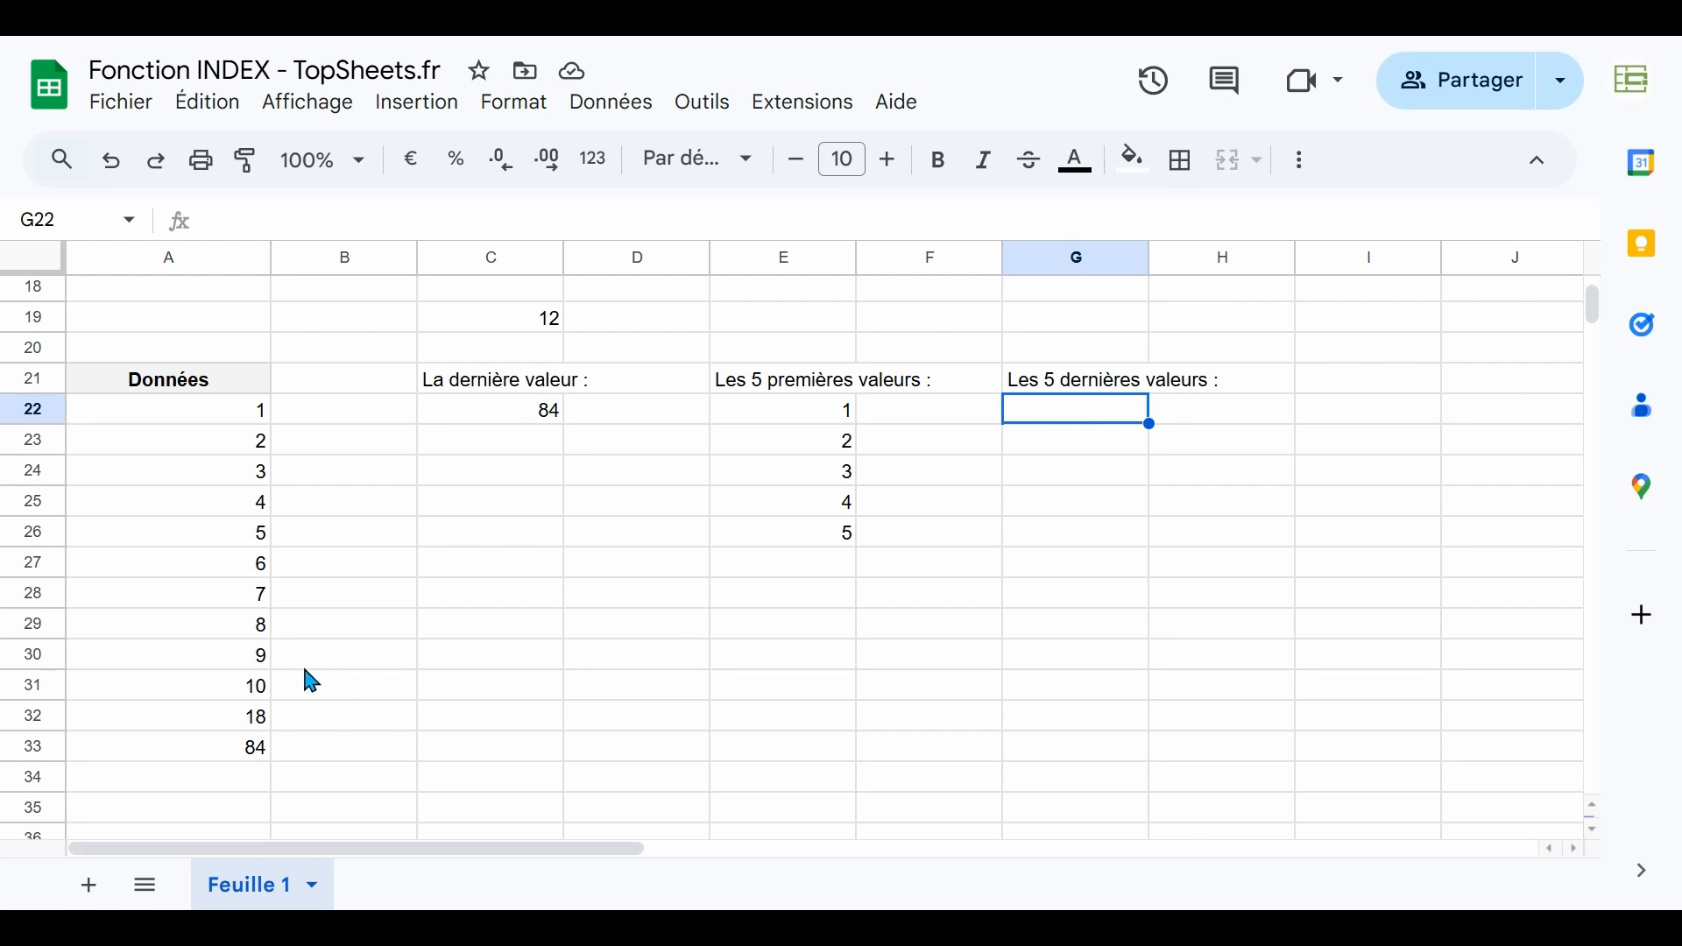
{"action": "left_click", "coordinate": [233, 636]}
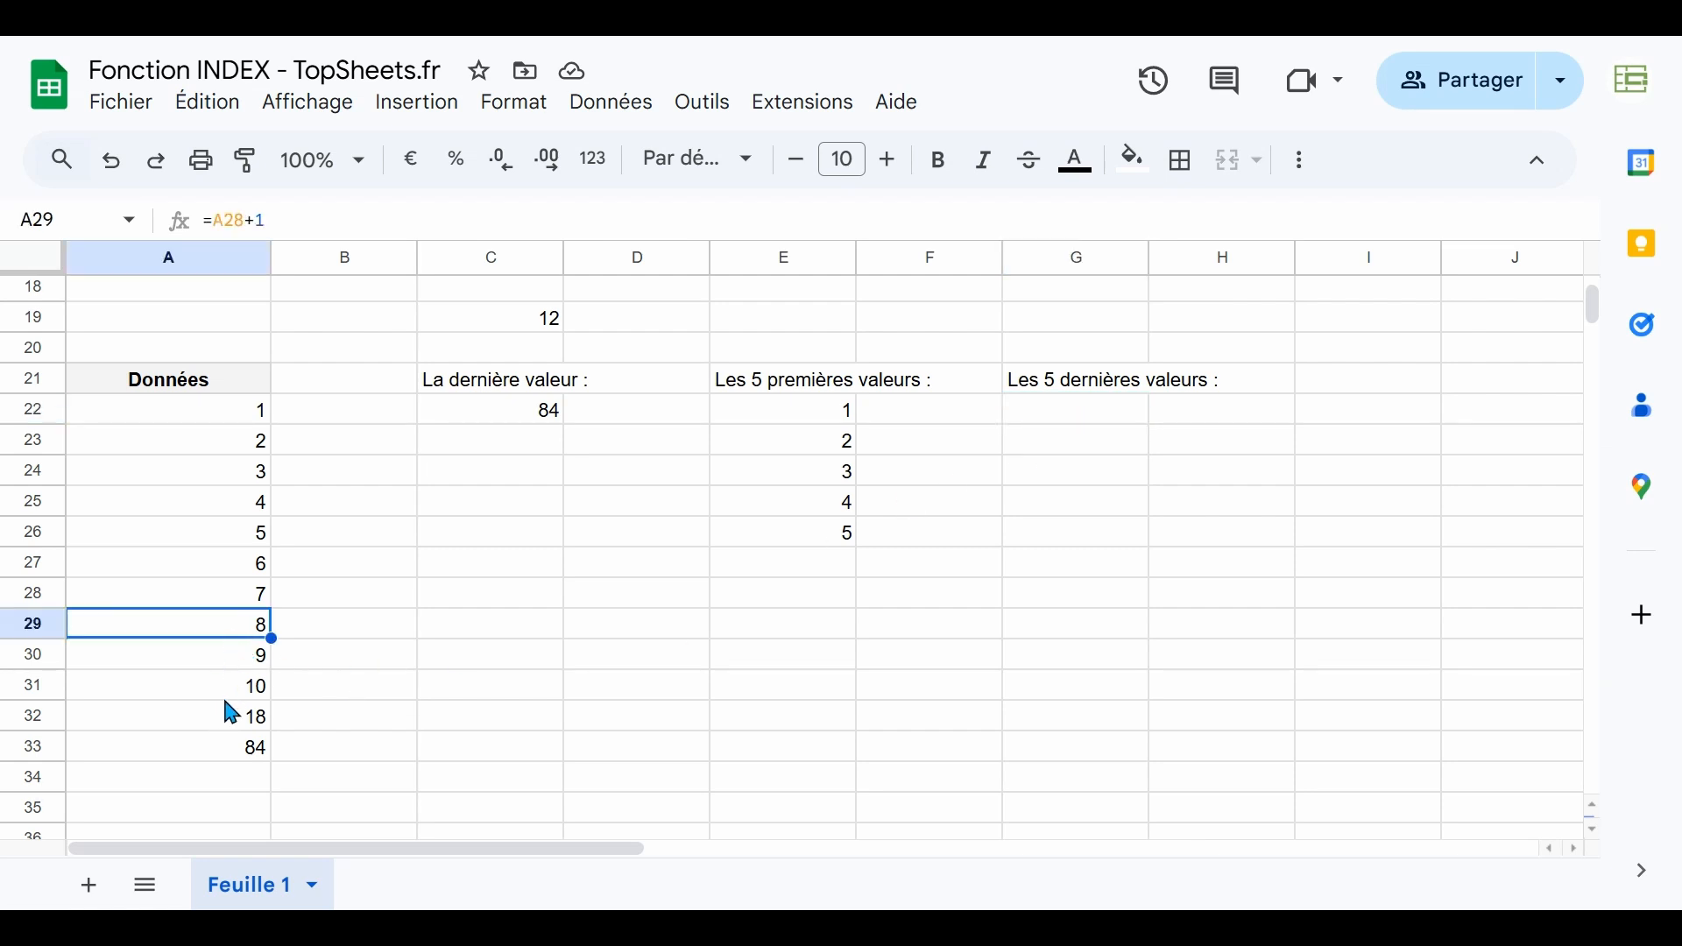
{"action": "left_click", "coordinate": [218, 757]}
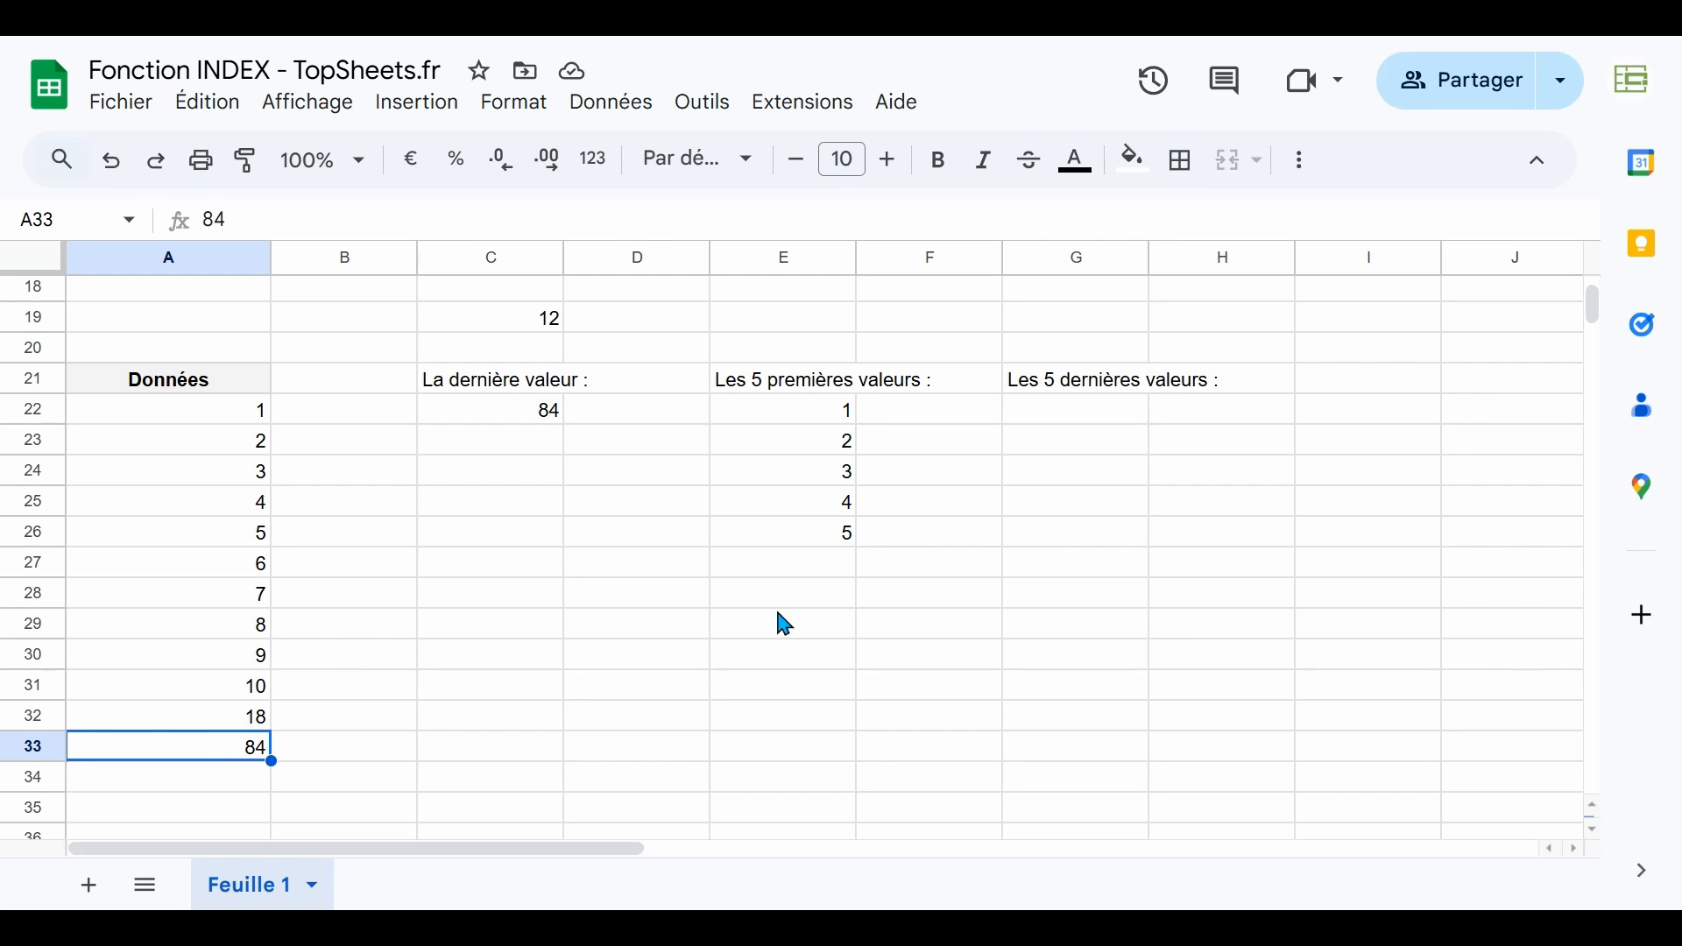
Begin an INDEX formula in G22 with the open-ended Données range A22:A as its reference
{"action": "left_click", "coordinate": [1087, 417]}
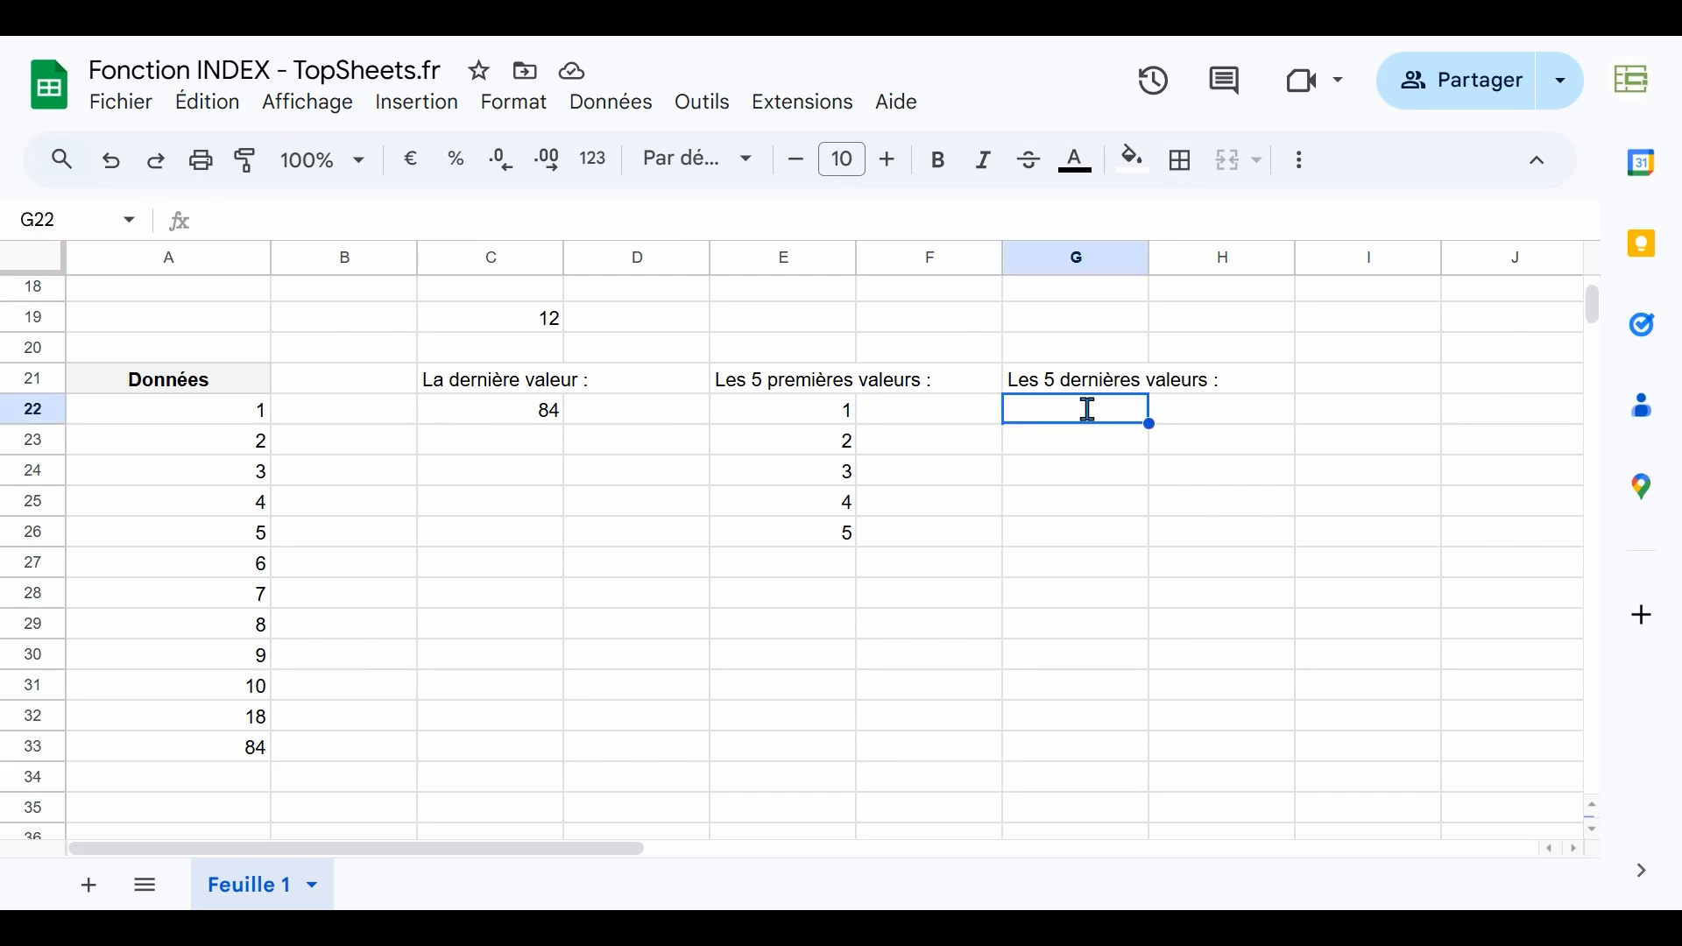
{"action": "type", "text": "=INDEX("}
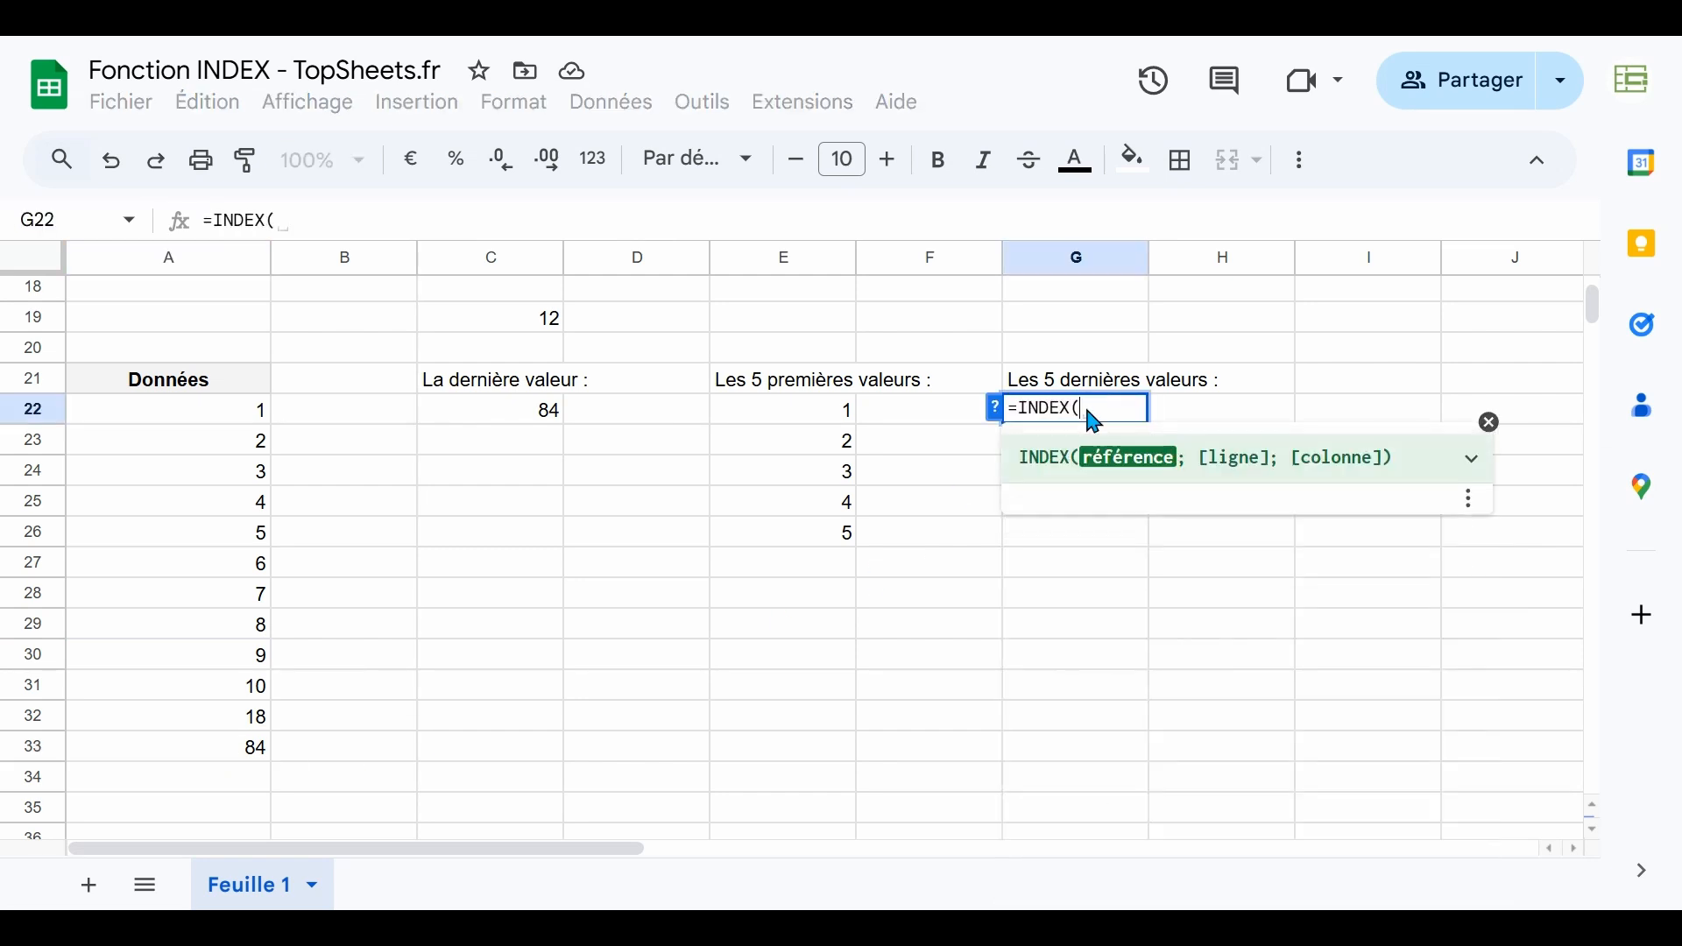
{"action": "left_click_drag", "start_coordinate": [230, 414], "coordinate": [219, 657]}
{"action": "left_click", "coordinate": [392, 222]}
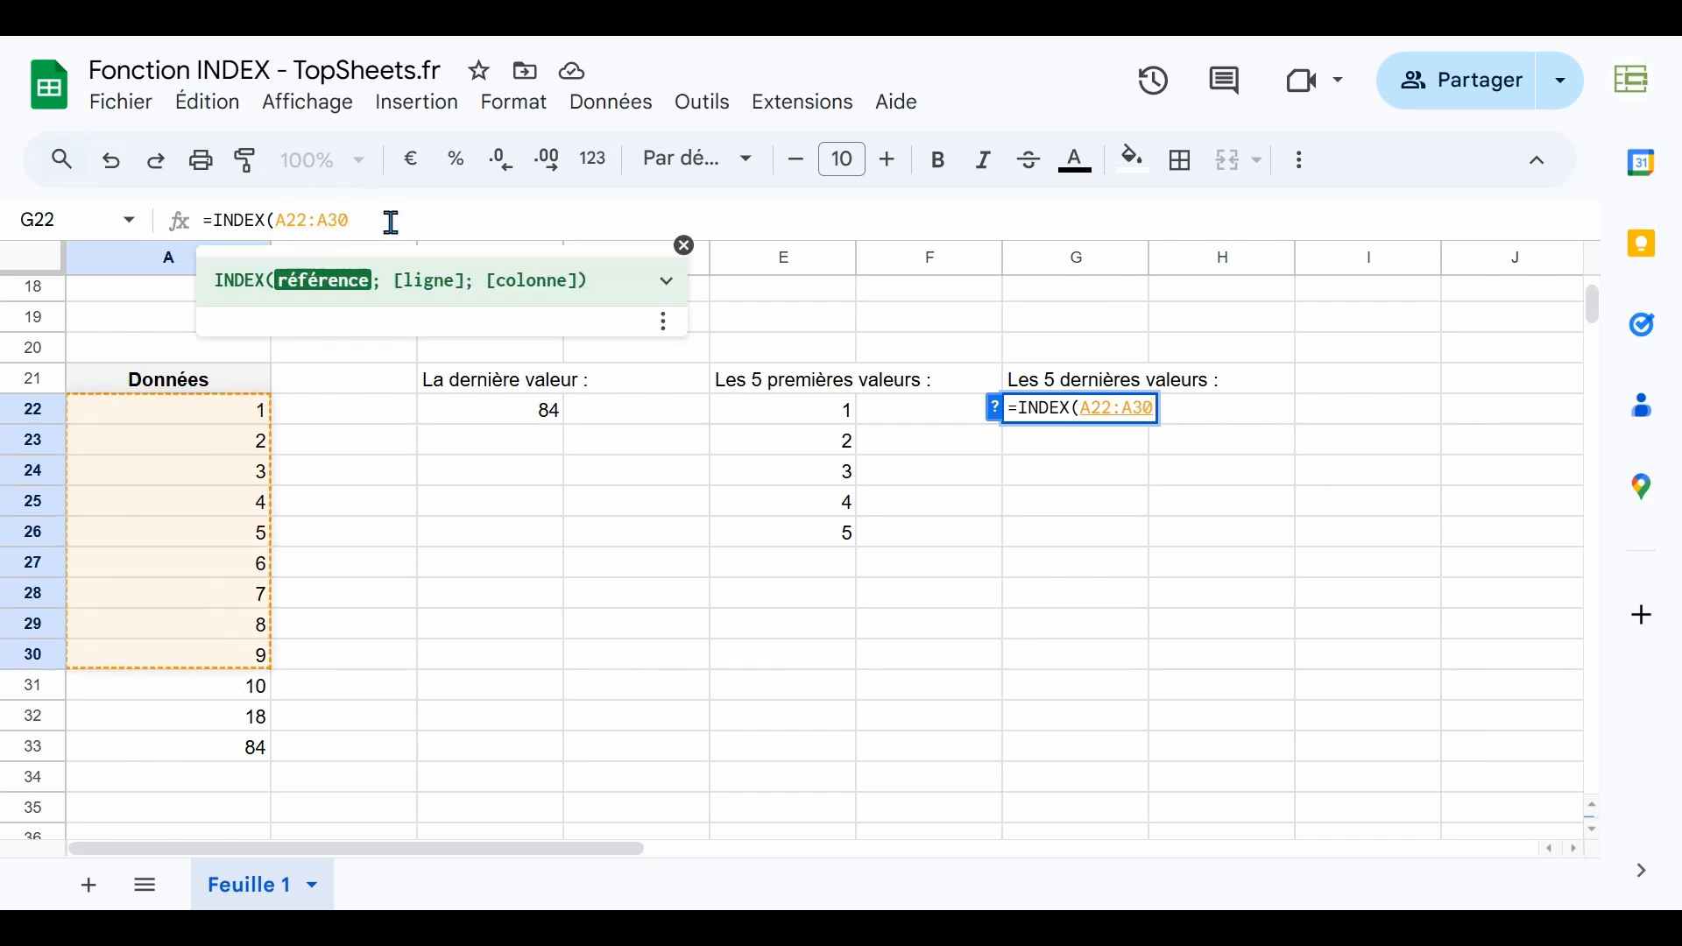
{"action": "key", "text": "BackSpace"}
{"action": "key", "text": "BackSpace"}
{"action": "type", "text": "; "}
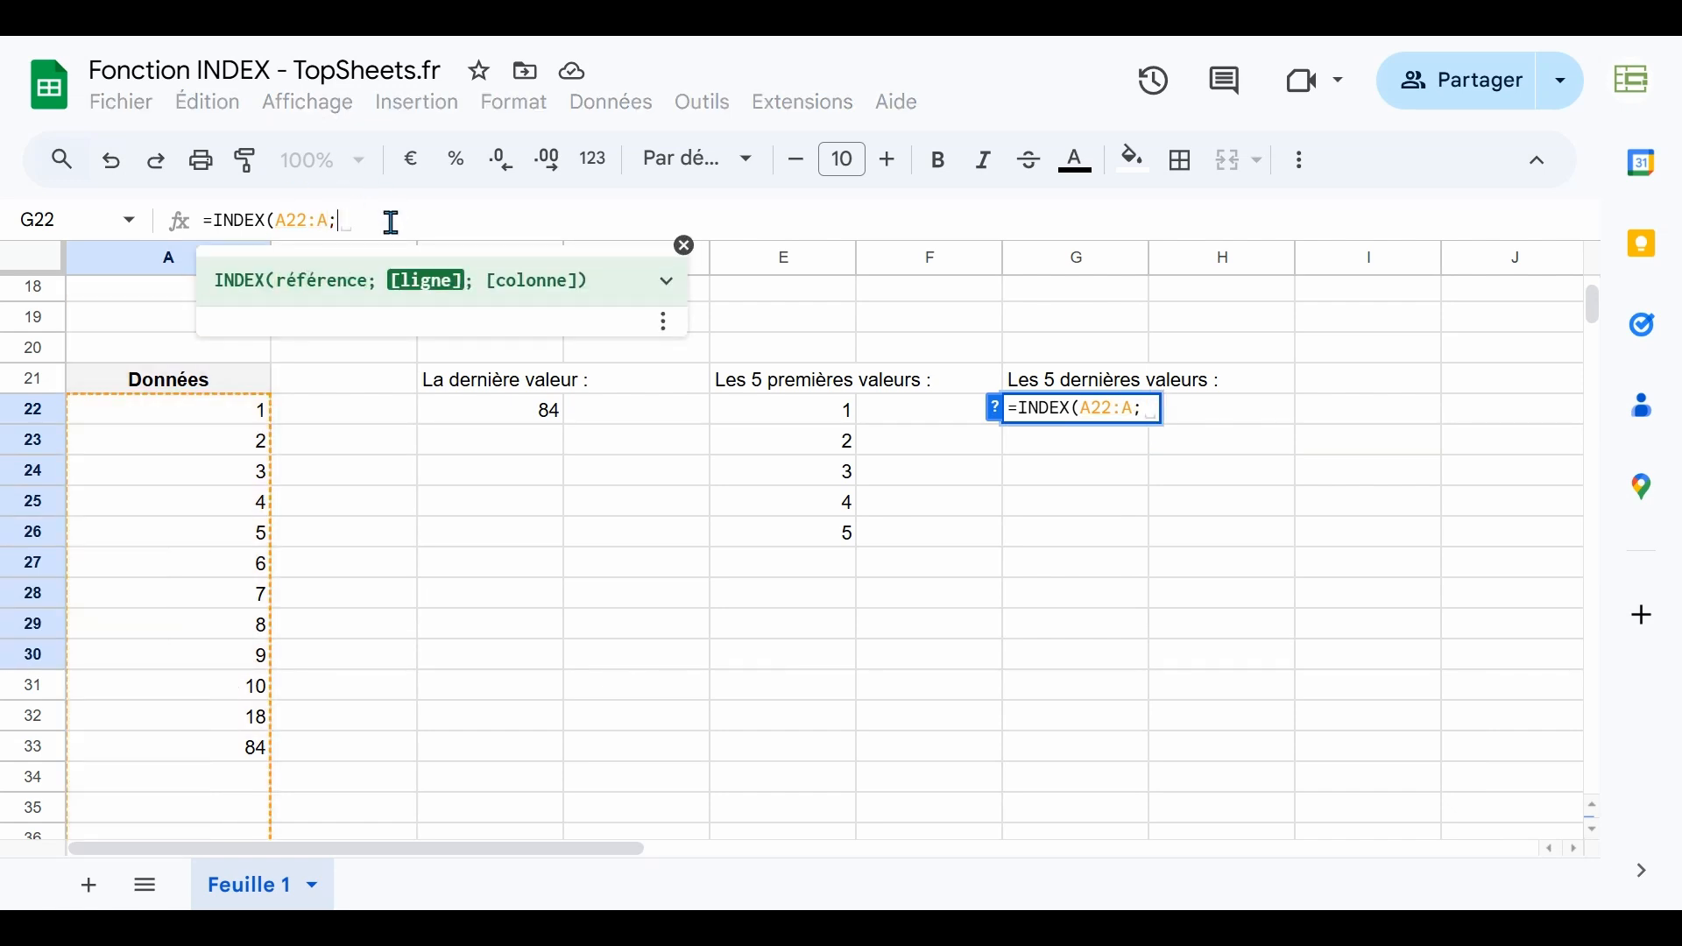
Give the G22 INDEX formula the row argument NBVAL(A22:A)-4, completing it as =INDEX(A22:A;NBVAL(A22:A)-4;)
{"action": "type", "text": "NBVAL("}
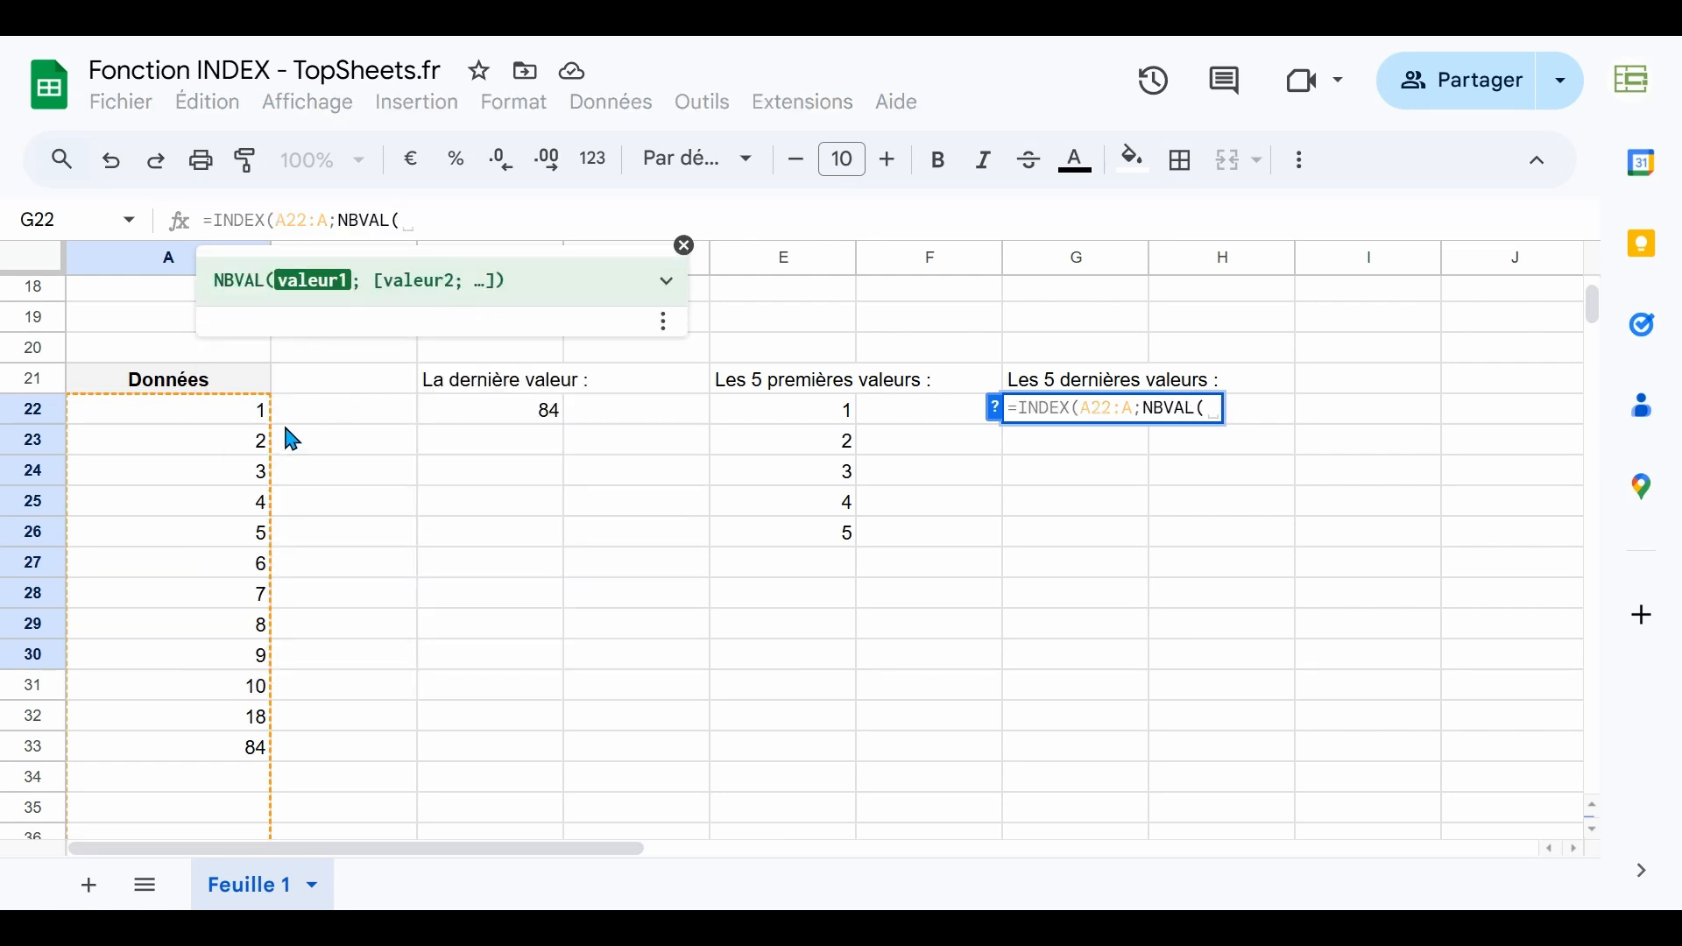
{"action": "left_click_drag", "start_coordinate": [219, 419], "coordinate": [255, 743]}
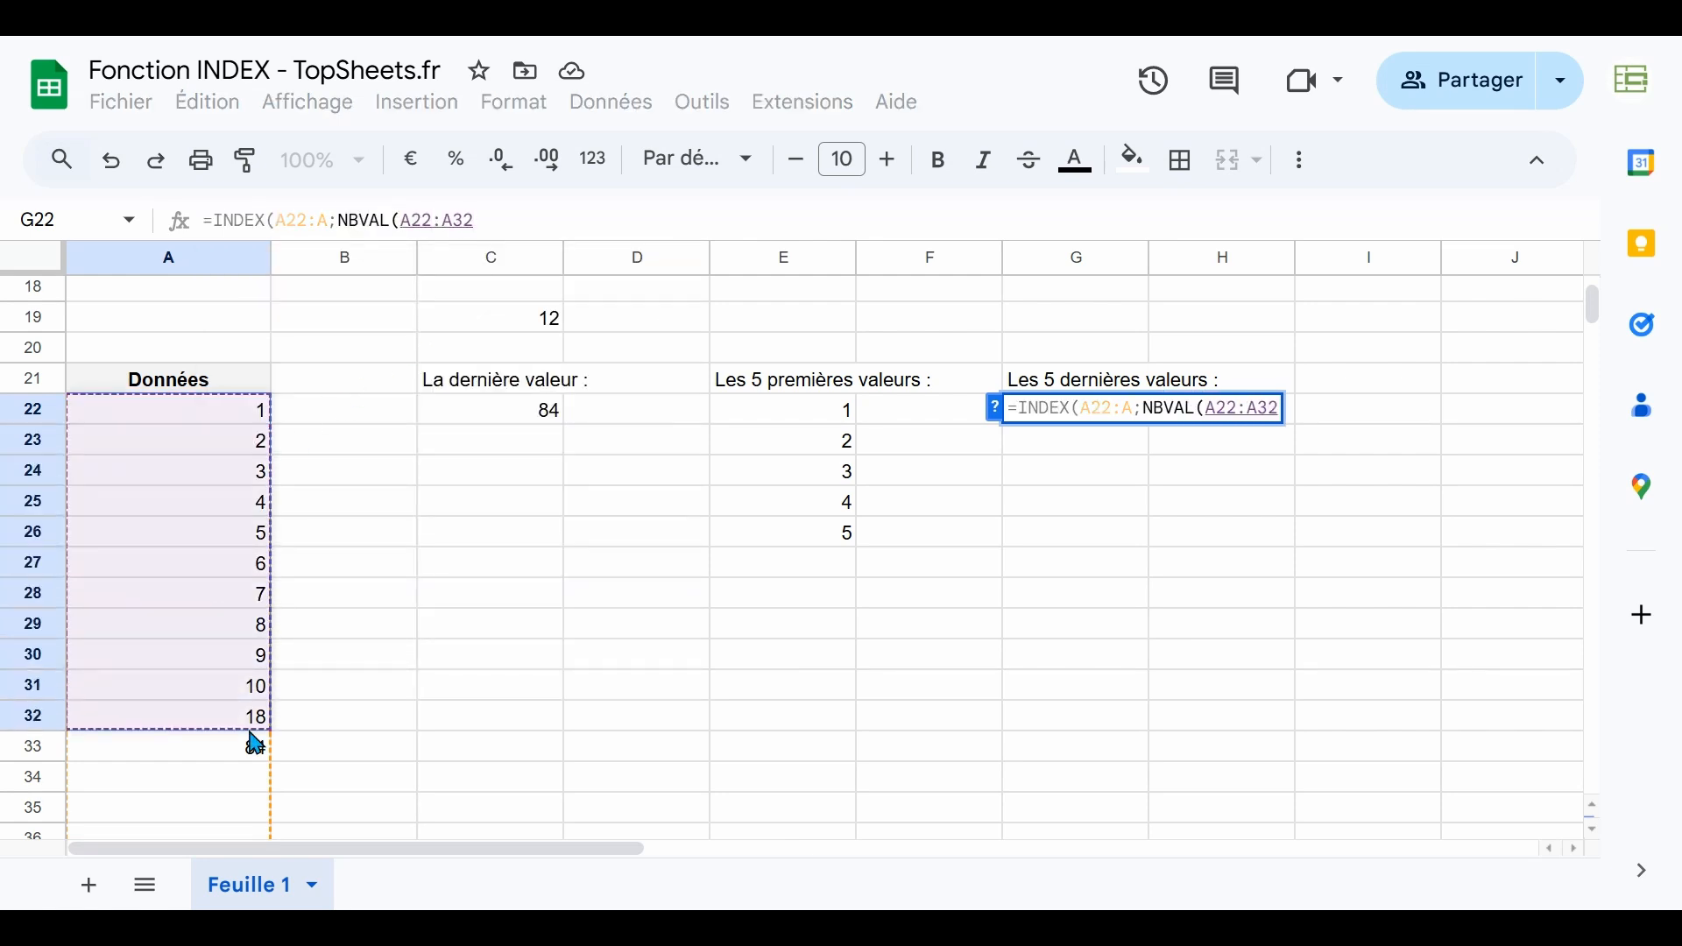
{"action": "key", "text": "BackSpace"}
{"action": "key", "text": "BackSpace"}
{"action": "type", "text": ";"}
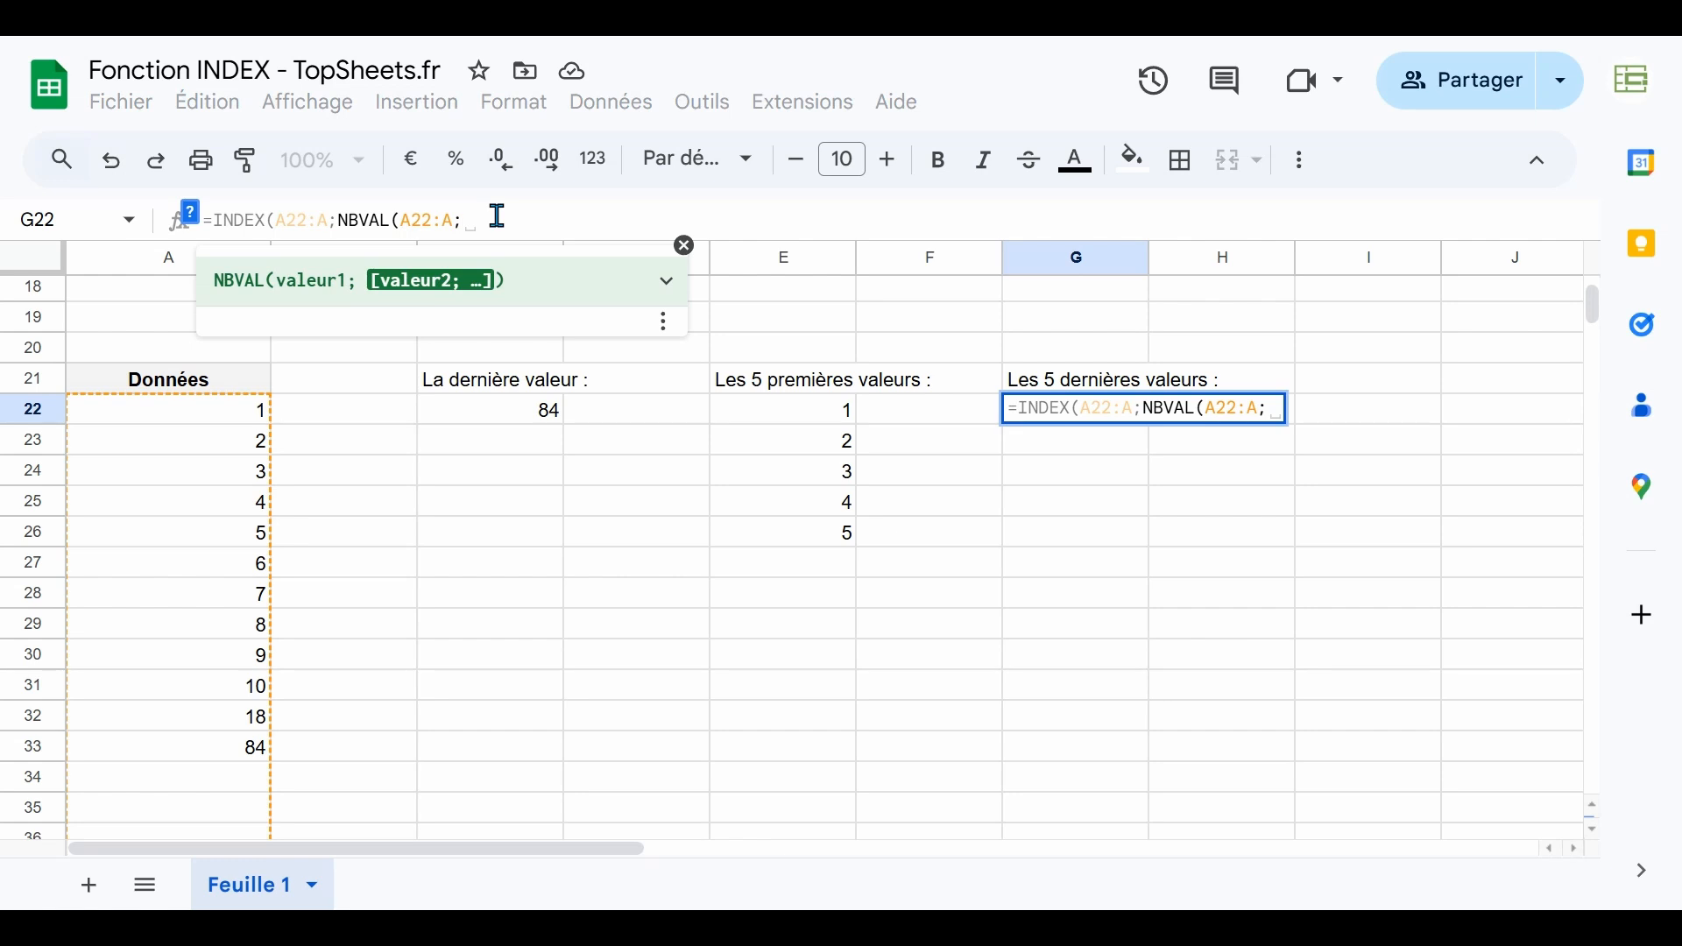
{"action": "key", "text": "BackSpace"}
{"action": "key", "text": "BackSpace"}
{"action": "type", "text": ")-"}
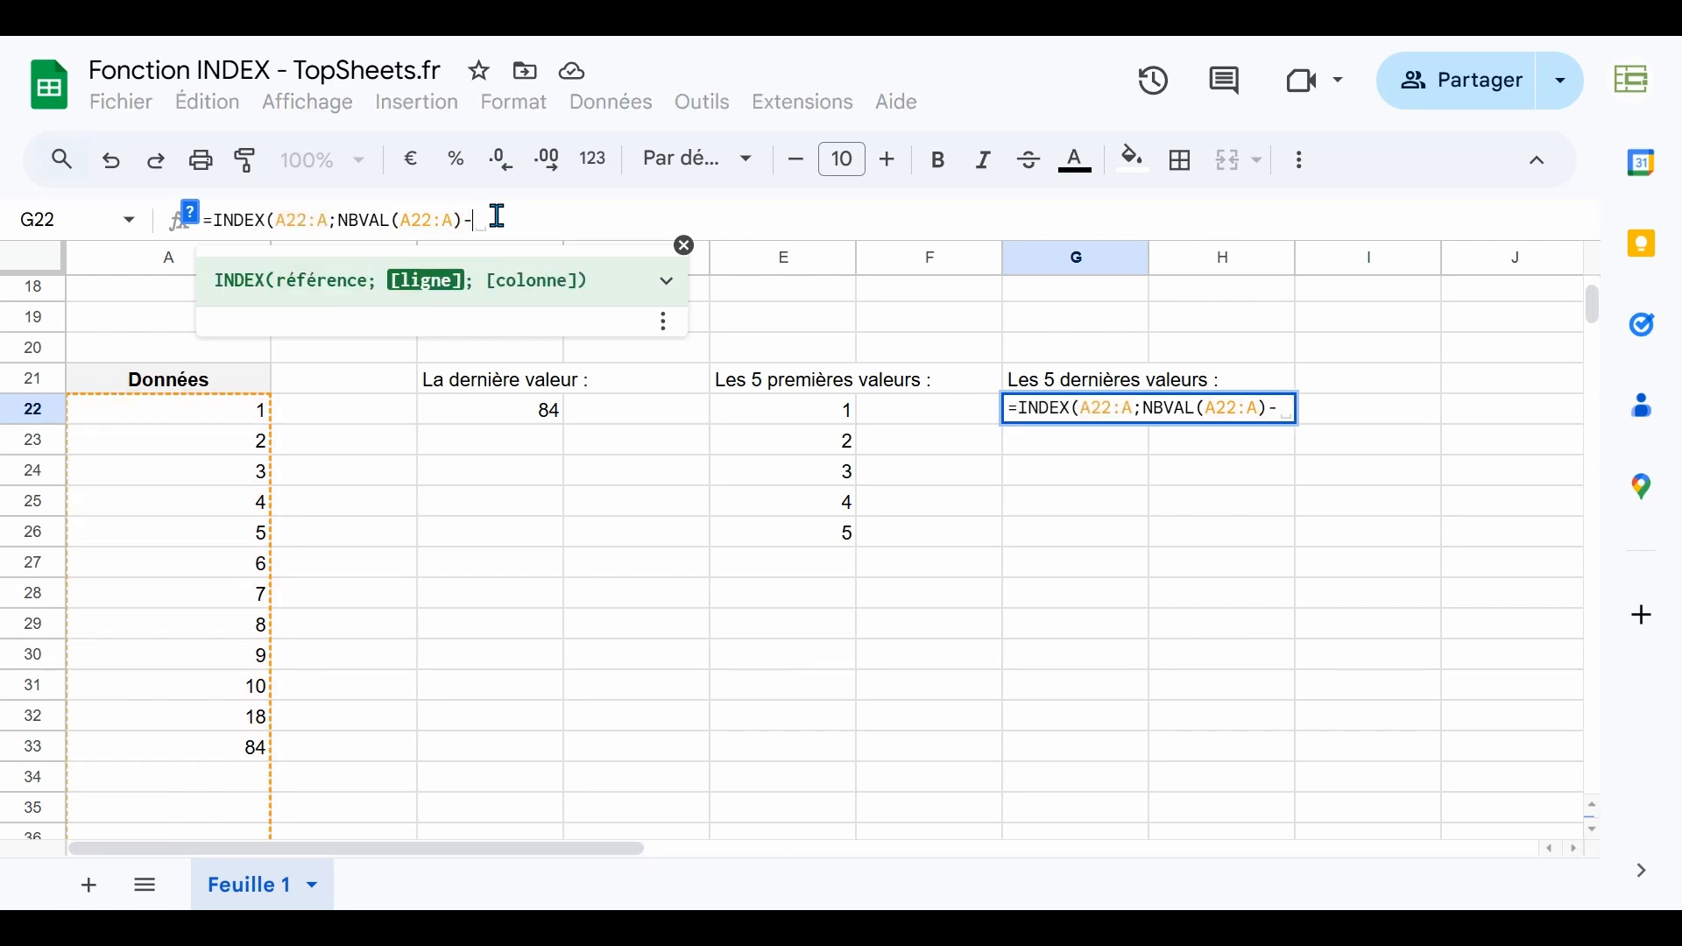
{"action": "type", "text": "4;"}
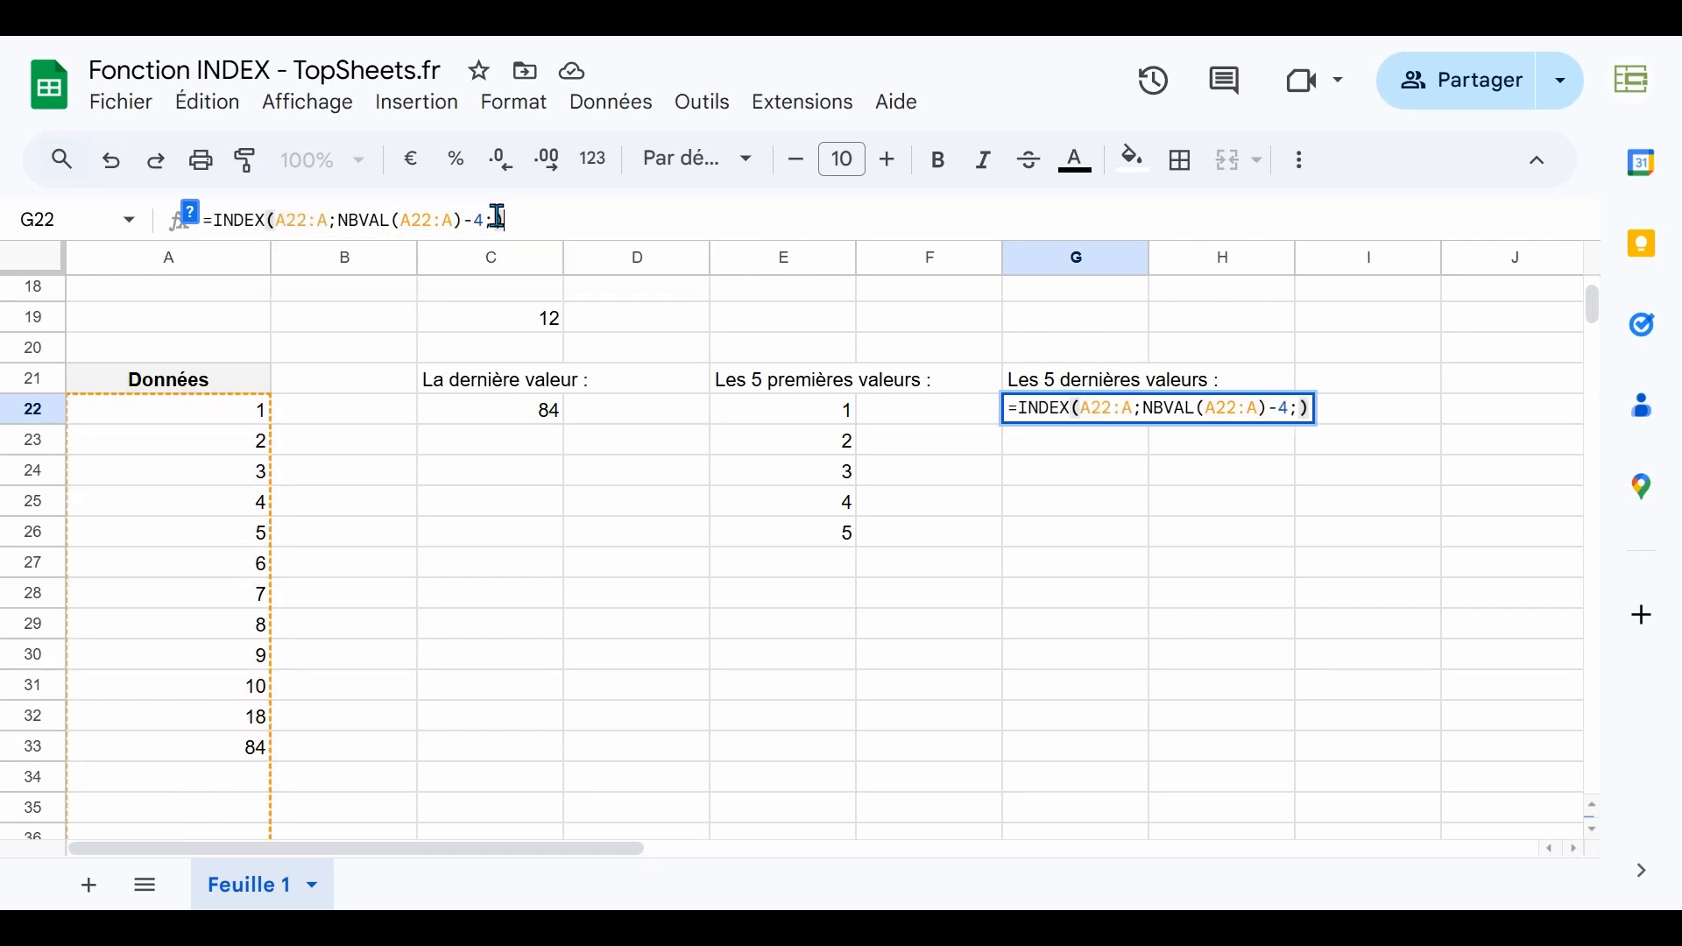
Copy the expression INDEX(A22:A;NBVAL(A22:A)-4;) from the G22 formula, without its equals sign
{"action": "key", "text": "shift+Left"}
{"action": "key", "text": "shift+Left"}
{"action": "key", "text": "shift+Left"}
{"action": "key", "text": "shift+Left"}
{"action": "key", "text": "shift+Left"}
{"action": "key", "text": "shift+Left"}
{"action": "key", "text": "shift+Left"}
{"action": "key", "text": "shift+Left"}
{"action": "key", "text": "shift+Left"}
{"action": "key", "text": "shift+Left"}
{"action": "key", "text": "shift+Left"}
{"action": "key", "text": "shift+Left"}
{"action": "key", "text": "shift+Left"}
{"action": "key", "text": "shift+Left"}
{"action": "key", "text": "shift+Left"}
{"action": "key", "text": "shift+Left"}
{"action": "key", "text": "shift+Left"}
{"action": "key", "text": "shift+Left"}
{"action": "key", "text": "shift+Left"}
{"action": "key", "text": "shift+Left"}
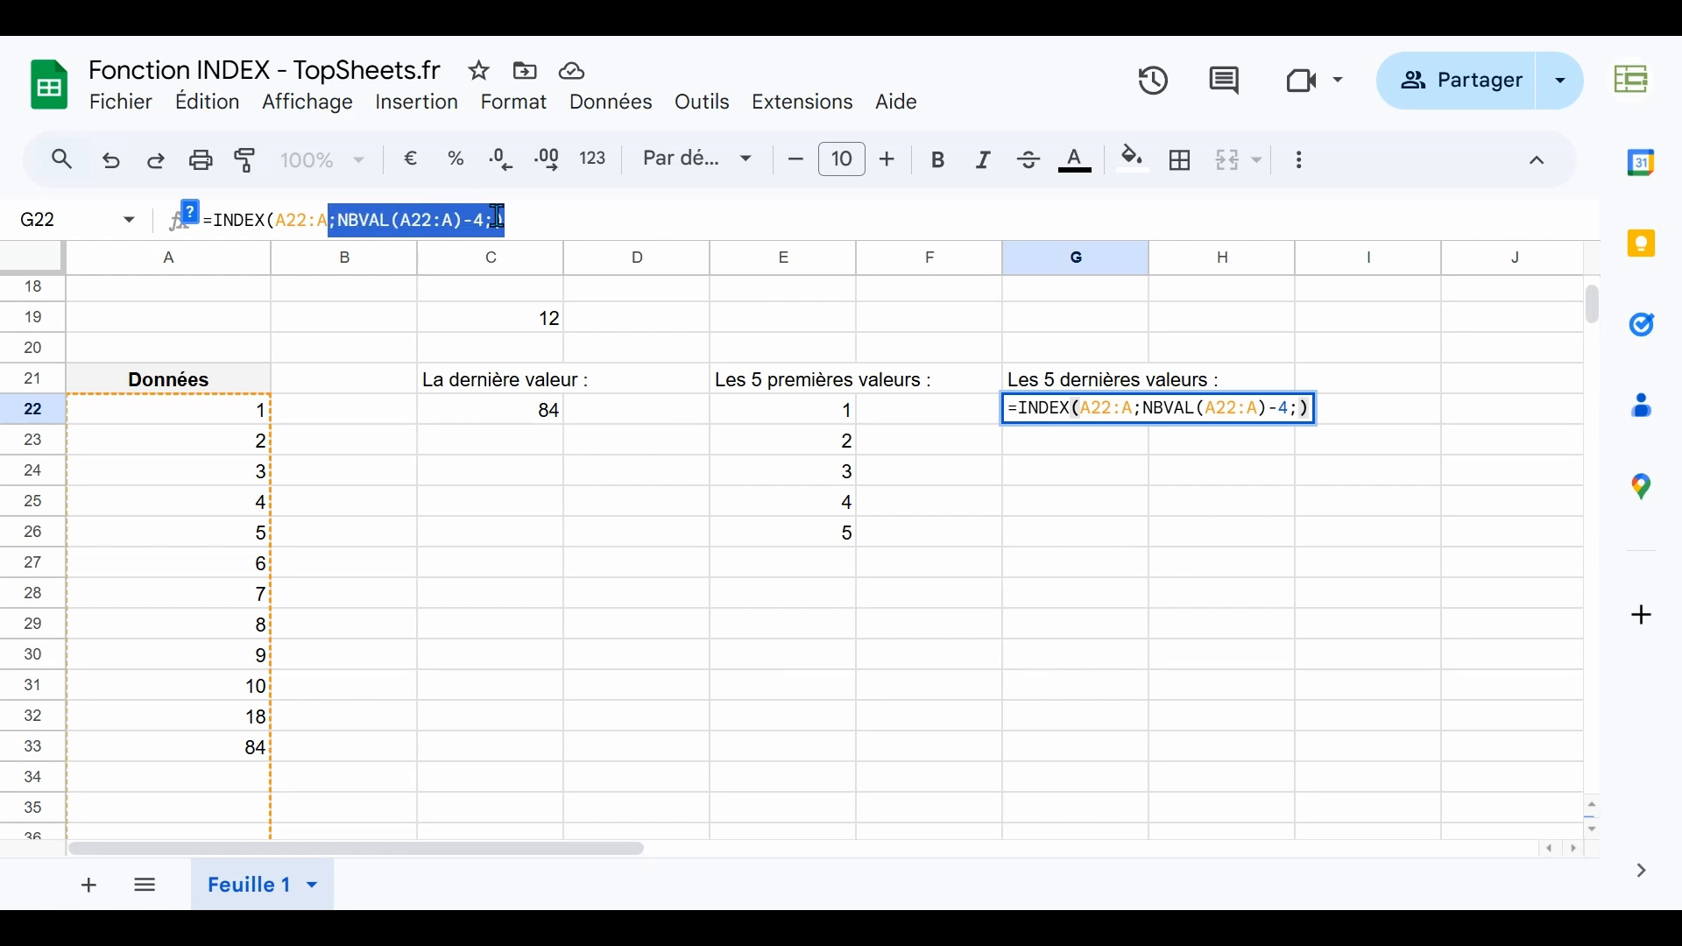
{"action": "key", "text": "shift+Left"}
{"action": "key", "text": "shift+Left"}
{"action": "key", "text": "shift+Left"}
{"action": "key", "text": "shift+Left"}
{"action": "key", "text": "shift+Left"}
{"action": "key", "text": "shift+Left"}
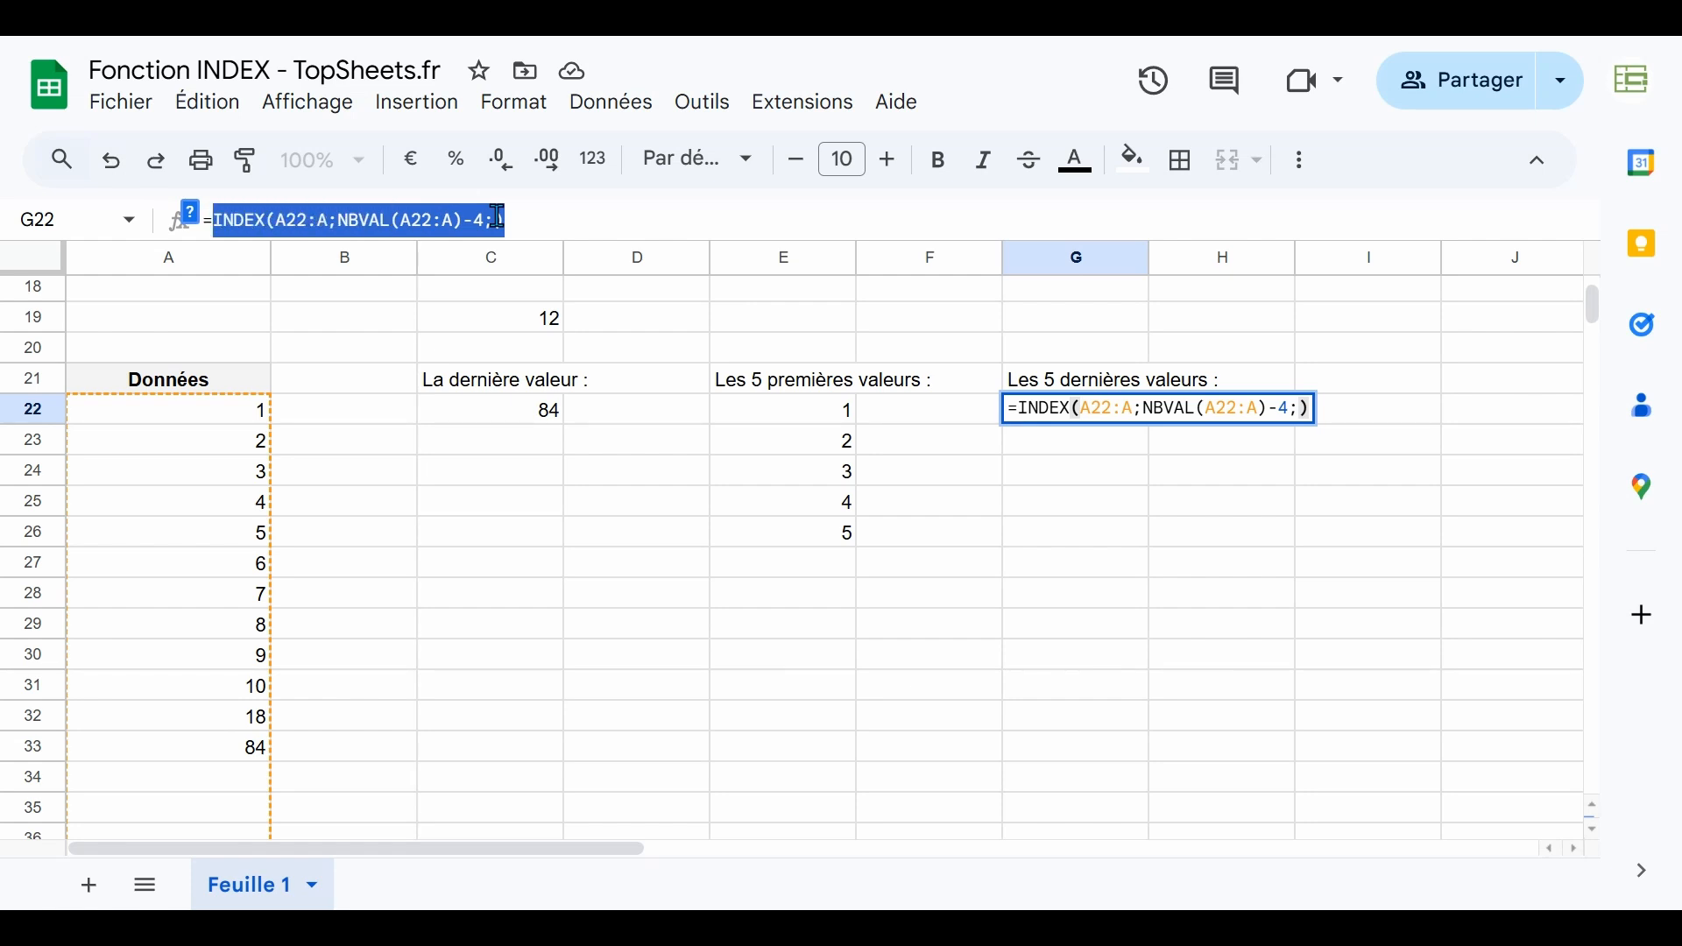
{"action": "key", "text": "Right"}
{"action": "key", "text": "Left"}
{"action": "key", "text": "Left"}
{"action": "key", "text": "Left"}
{"action": "key", "text": "Left"}
{"action": "key", "text": "Left"}
{"action": "key", "text": "Left"}
{"action": "key", "text": "Left"}
{"action": "key", "text": "Left"}
{"action": "key", "text": "Left"}
{"action": "key", "text": "Left"}
{"action": "key", "text": "Left"}
{"action": "key", "text": "Left"}
{"action": "key", "text": "Left"}
{"action": "key", "text": "Left"}
{"action": "key", "text": "Left"}
{"action": "key", "text": "Left"}
{"action": "key", "text": "Left"}
{"action": "key", "text": "Left"}
{"action": "key", "text": "Left"}
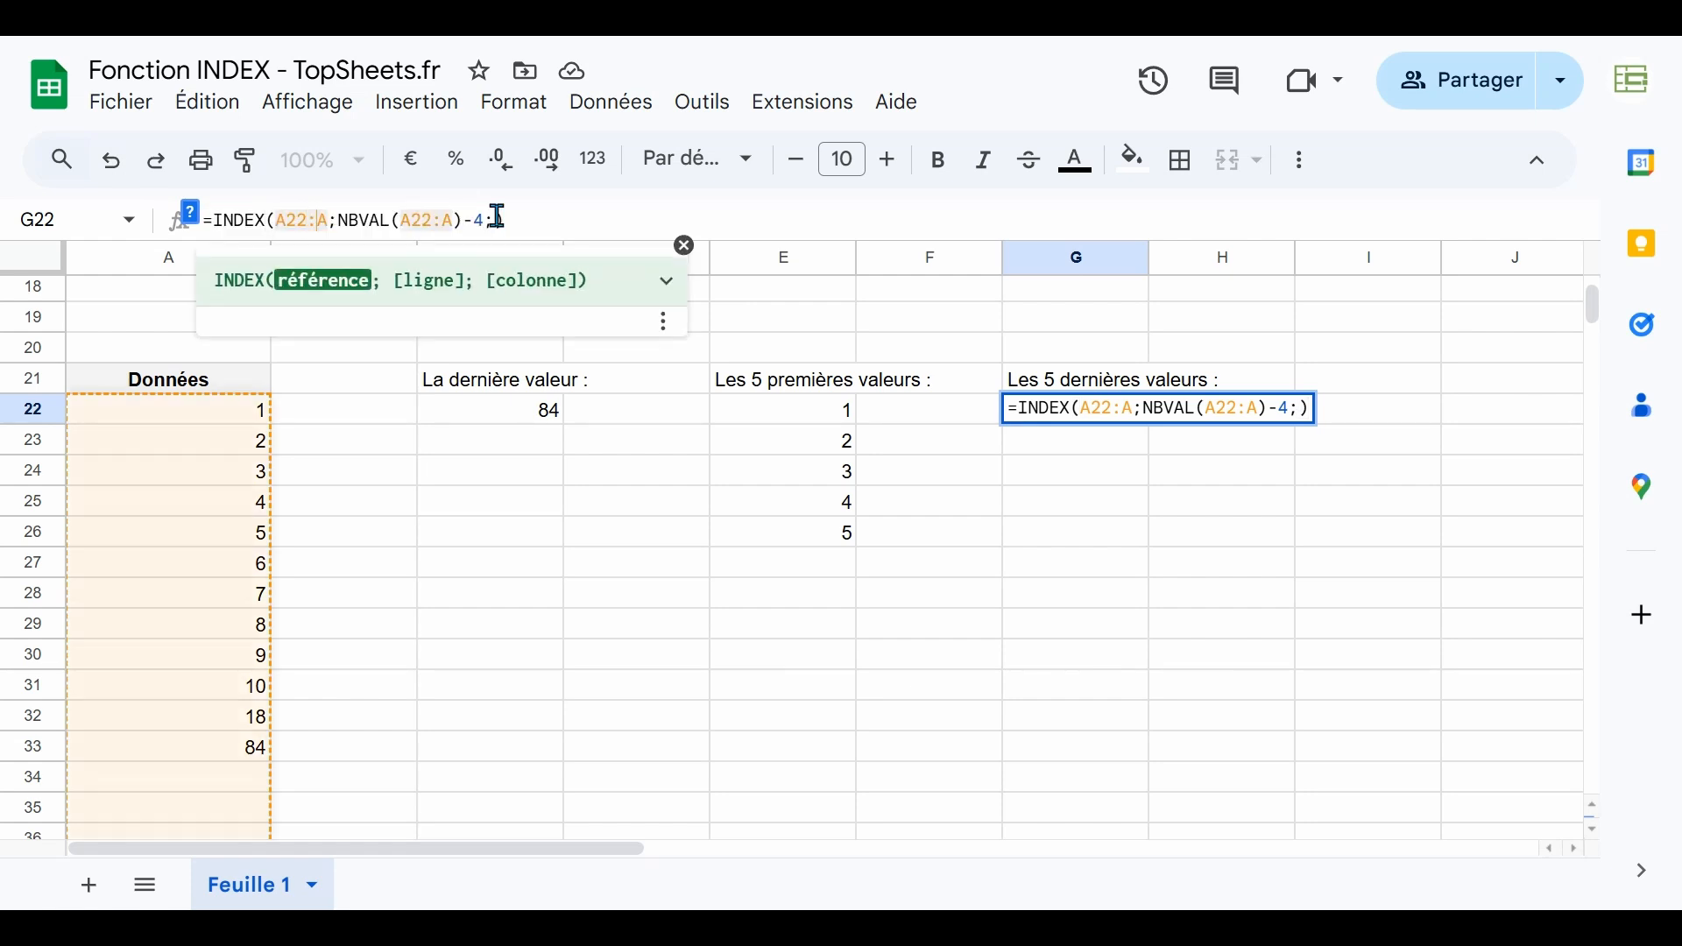
{"action": "key", "text": "Right"}
{"action": "key", "text": "Right"}
{"action": "key", "text": "Right"}
{"action": "key", "text": "Right"}
{"action": "key", "text": "Right"}
{"action": "key", "text": "Right"}
{"action": "key", "text": "Right"}
{"action": "key", "text": "Right"}
{"action": "key", "text": "Right"}
{"action": "key", "text": "Right"}
{"action": "key", "text": "Right"}
{"action": "key", "text": "Right"}
{"action": "key", "text": "Right"}
{"action": "key", "text": "Right"}
{"action": "key", "text": "Right"}
{"action": "key", "text": "Right"}
{"action": "key", "text": "Right"}
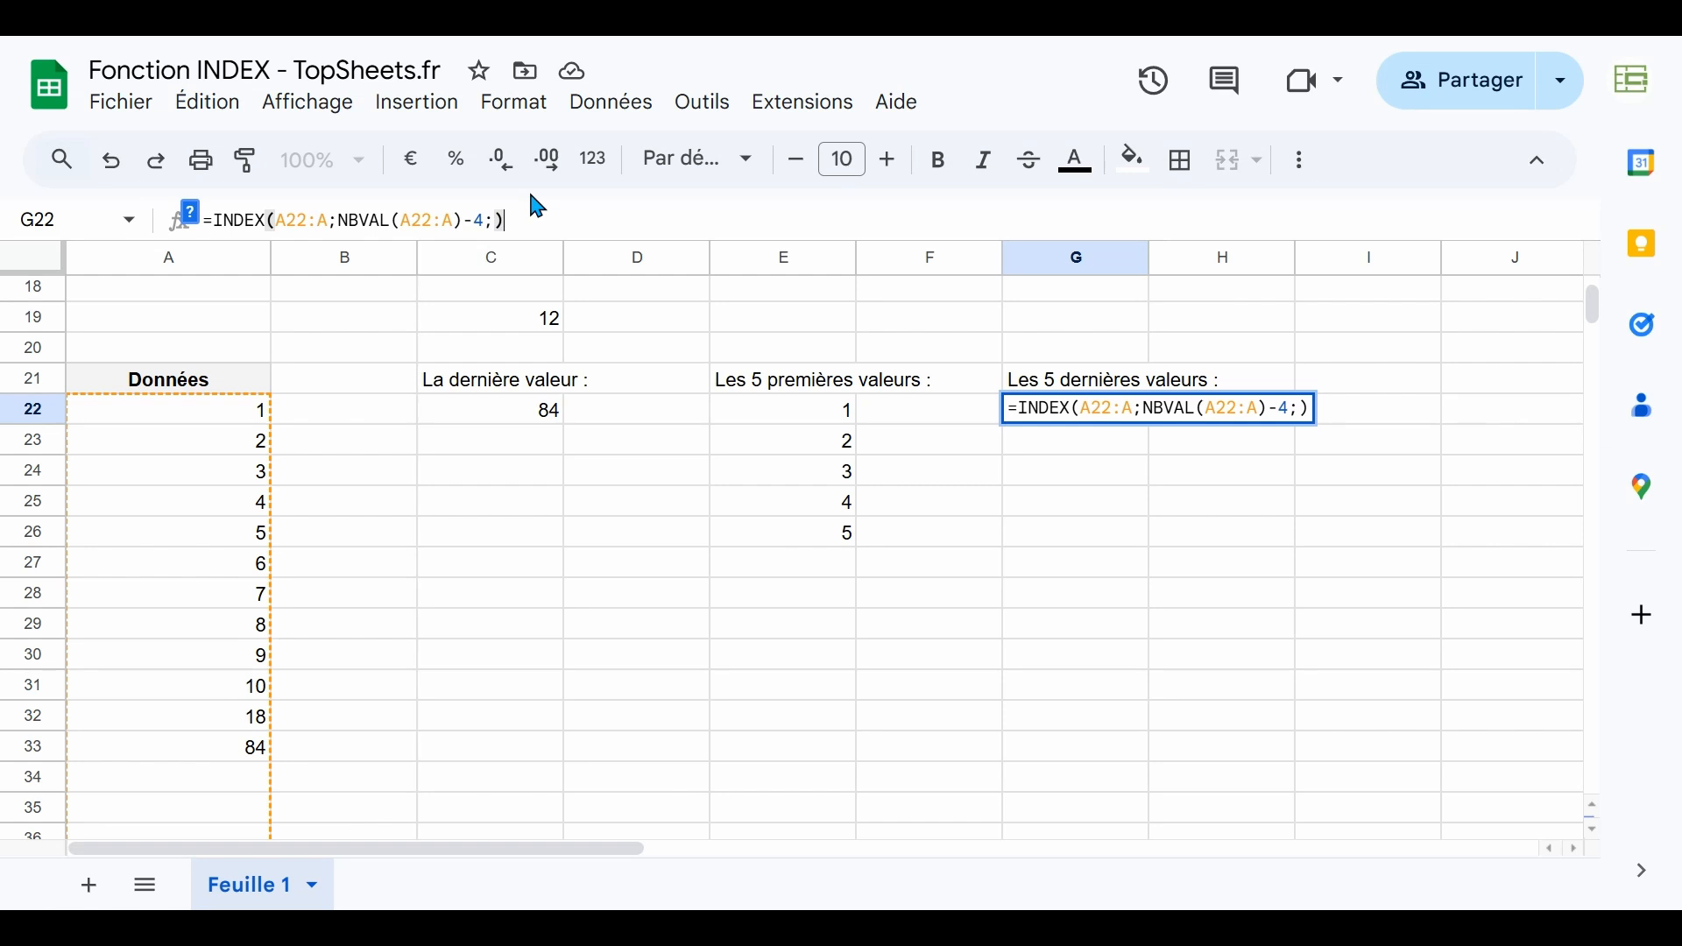
Extend the G22 formula with a colon and the copied INDEX expression, removing -4 from this second part so it ends in INDEX(A22:A;NBVAL(A22:A);)
{"action": "type", "text": ":"}
{"action": "type", "text": "INDEX(A22:A;NBVAL(A22:A)-4;)"}
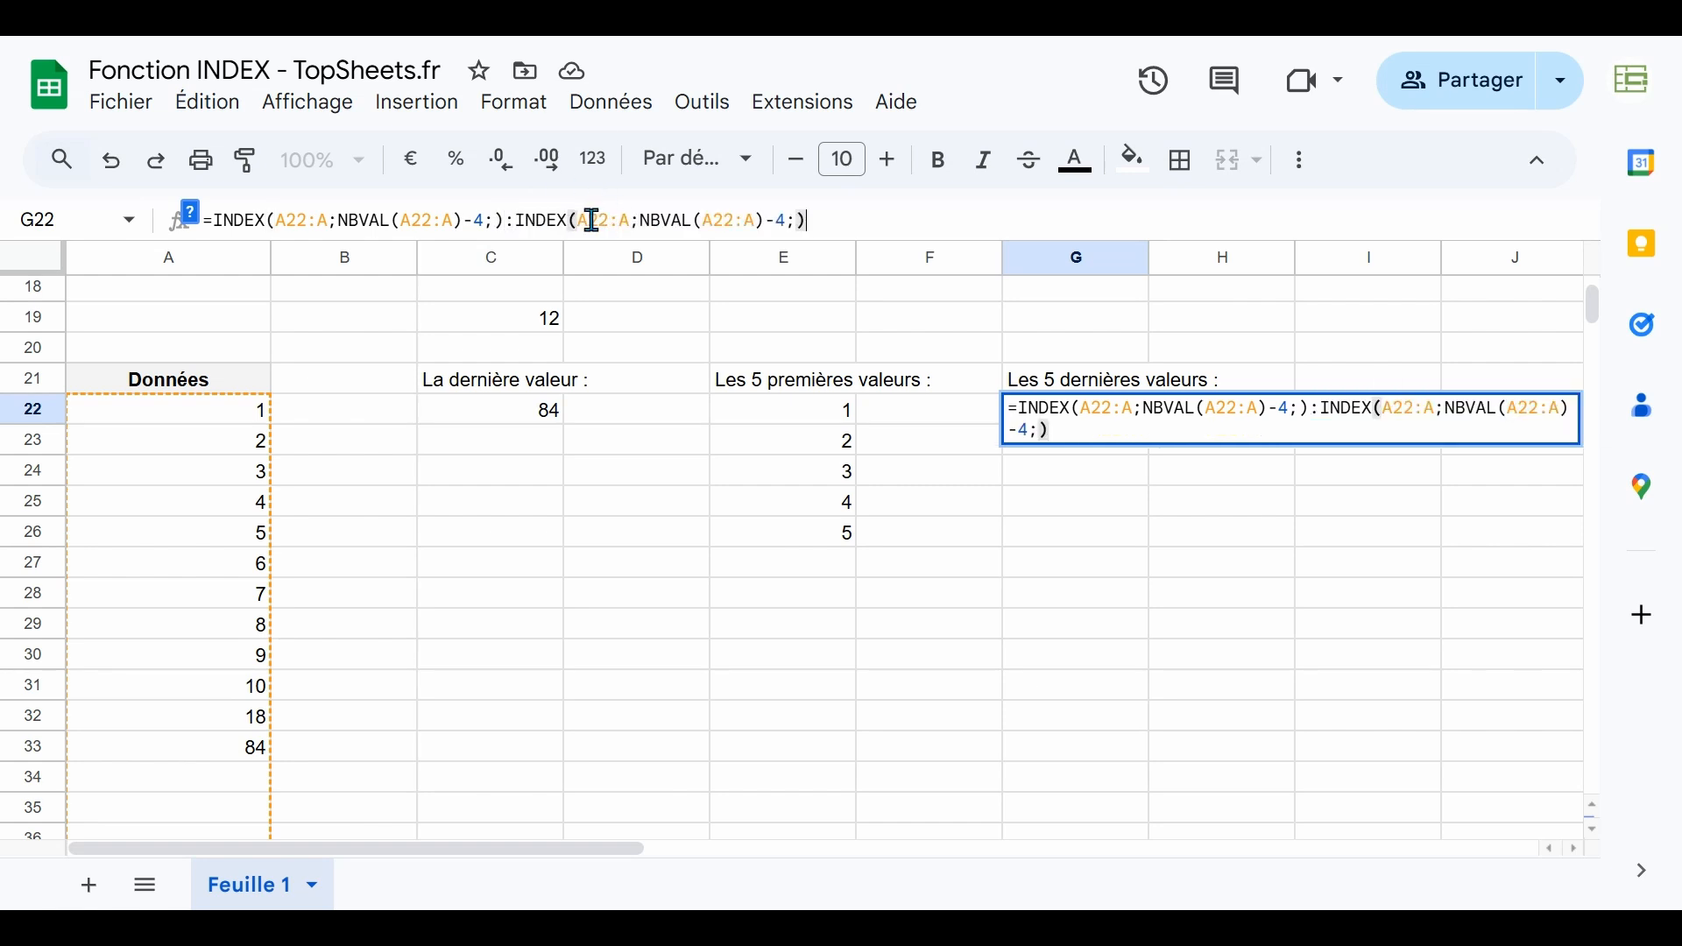
{"action": "left_click", "coordinate": [793, 221]}
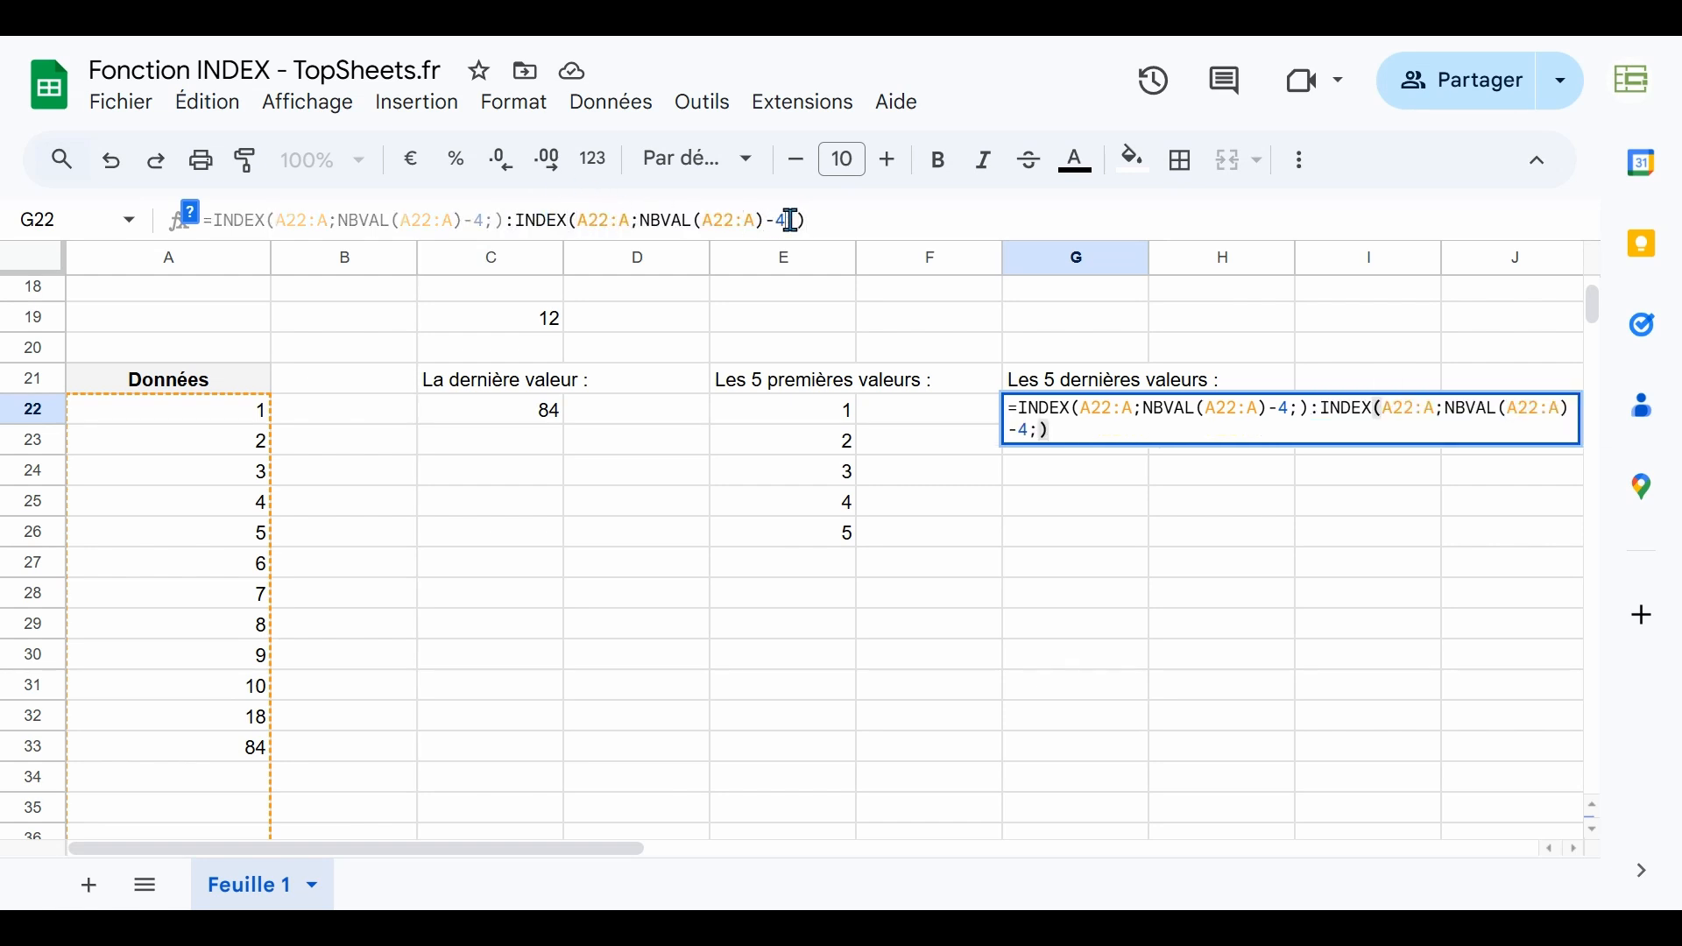
{"action": "key", "text": "BackSpace"}
{"action": "key", "text": "BackSpace"}
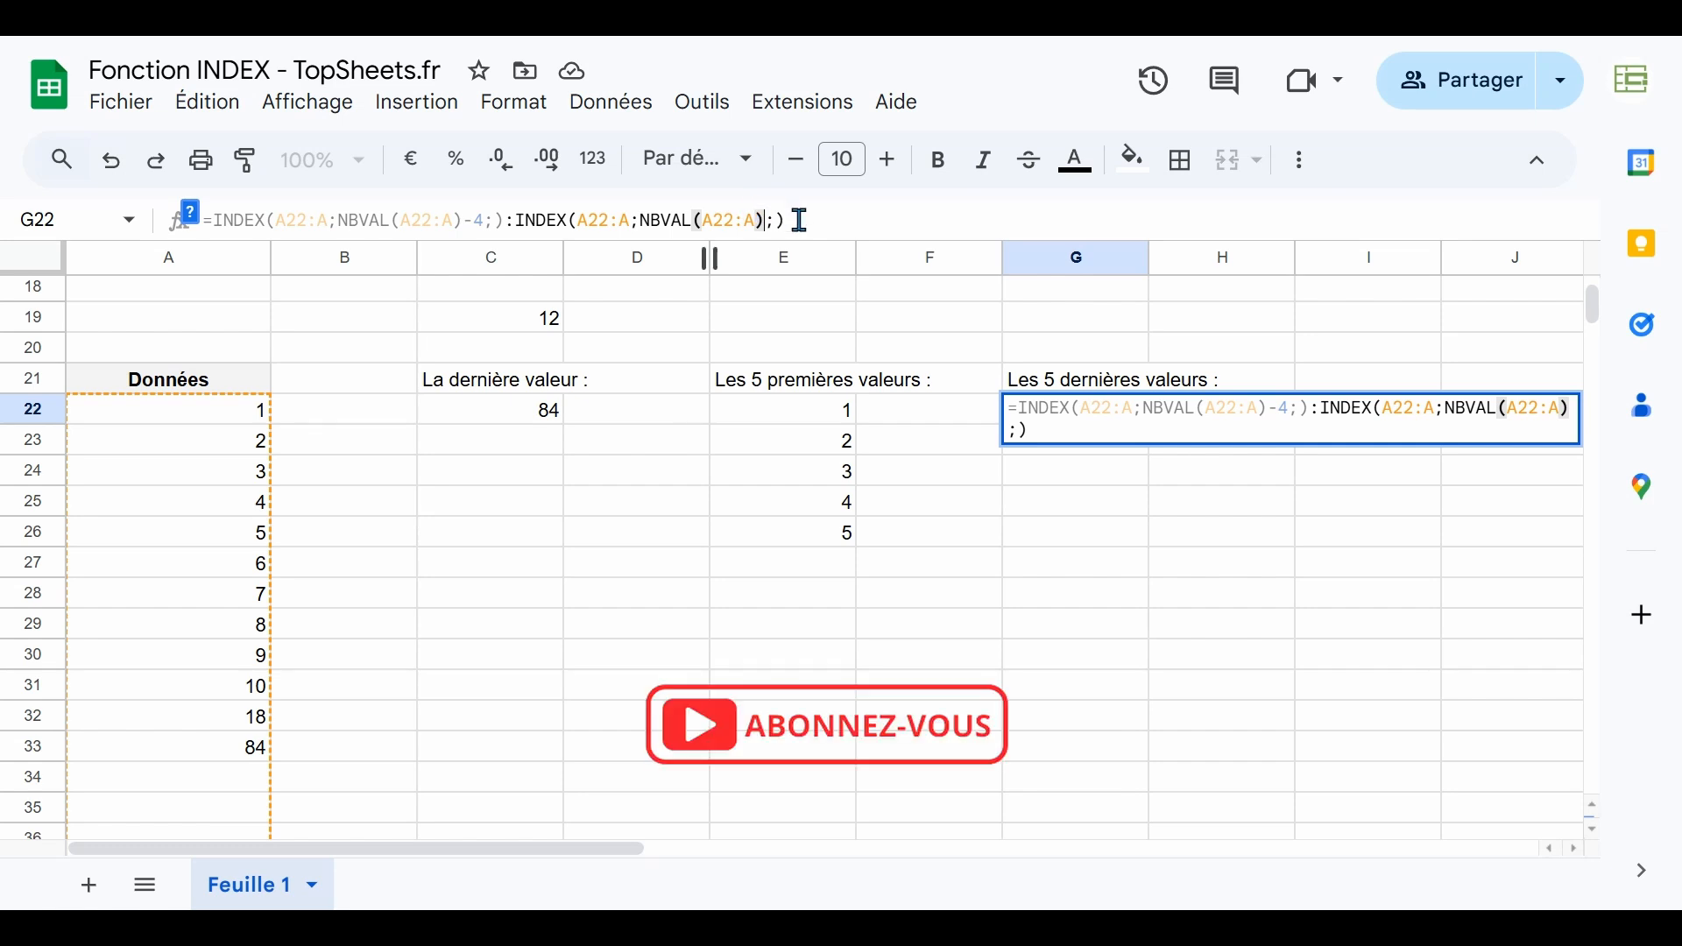
{"action": "key", "text": "Return"}
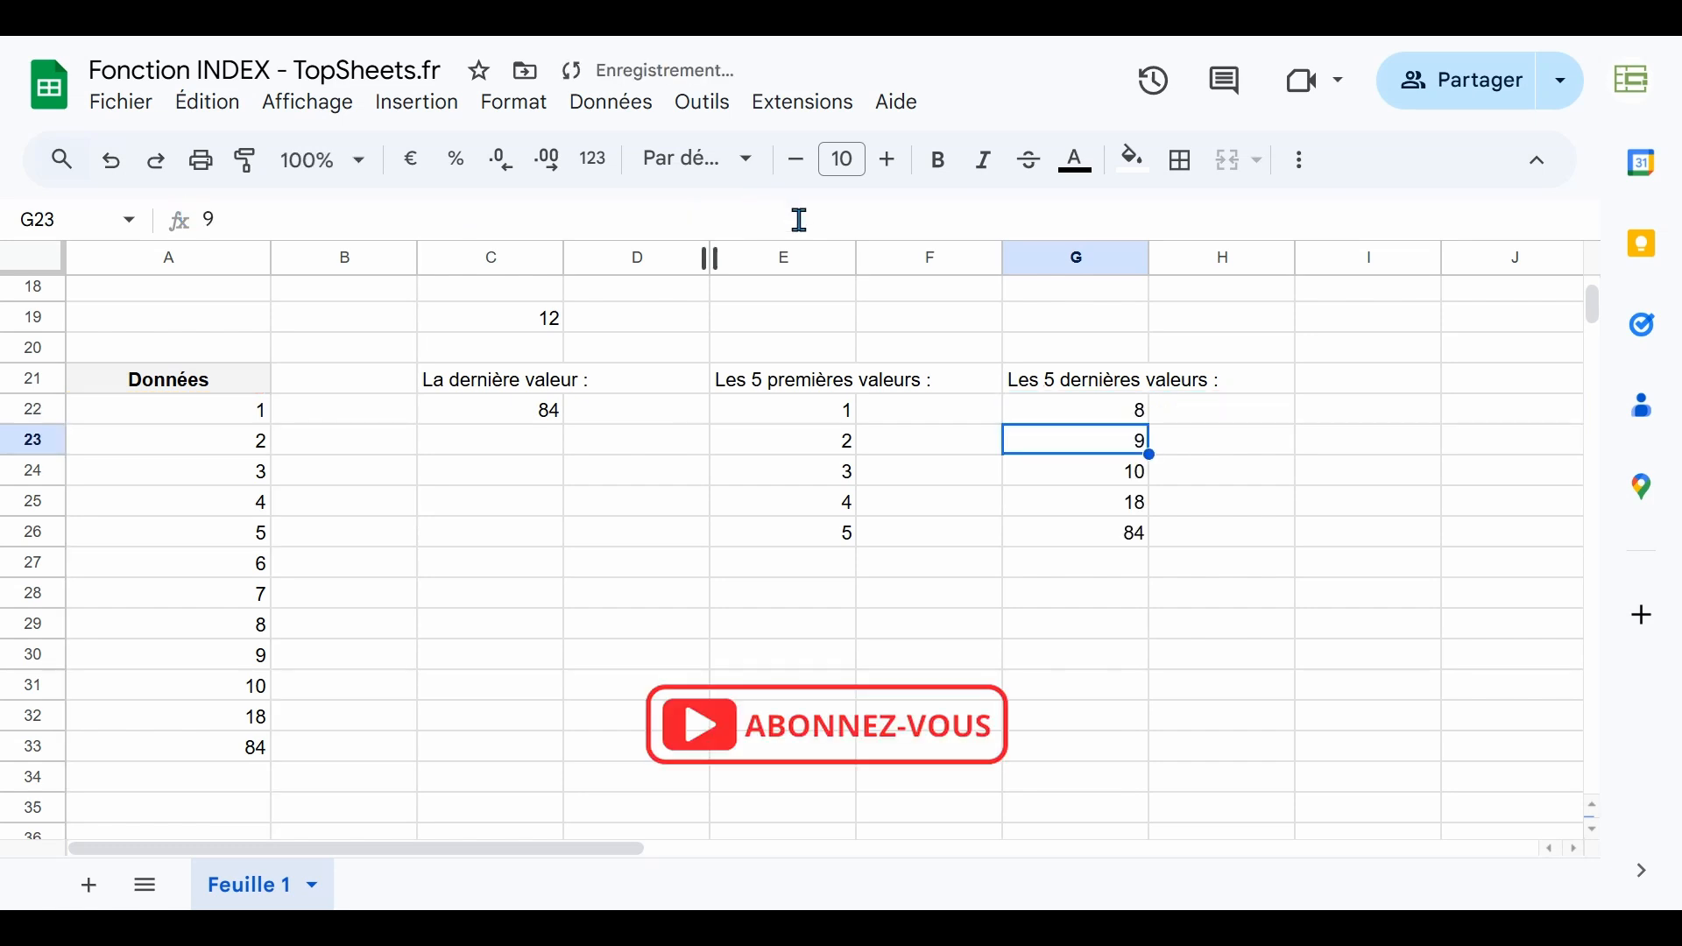
Compare each result in G22:G26 with the last five Données values in A29:A33
{"action": "left_click", "coordinate": [1120, 418]}
{"action": "left_click", "coordinate": [1127, 441]}
{"action": "left_click", "coordinate": [1133, 476]}
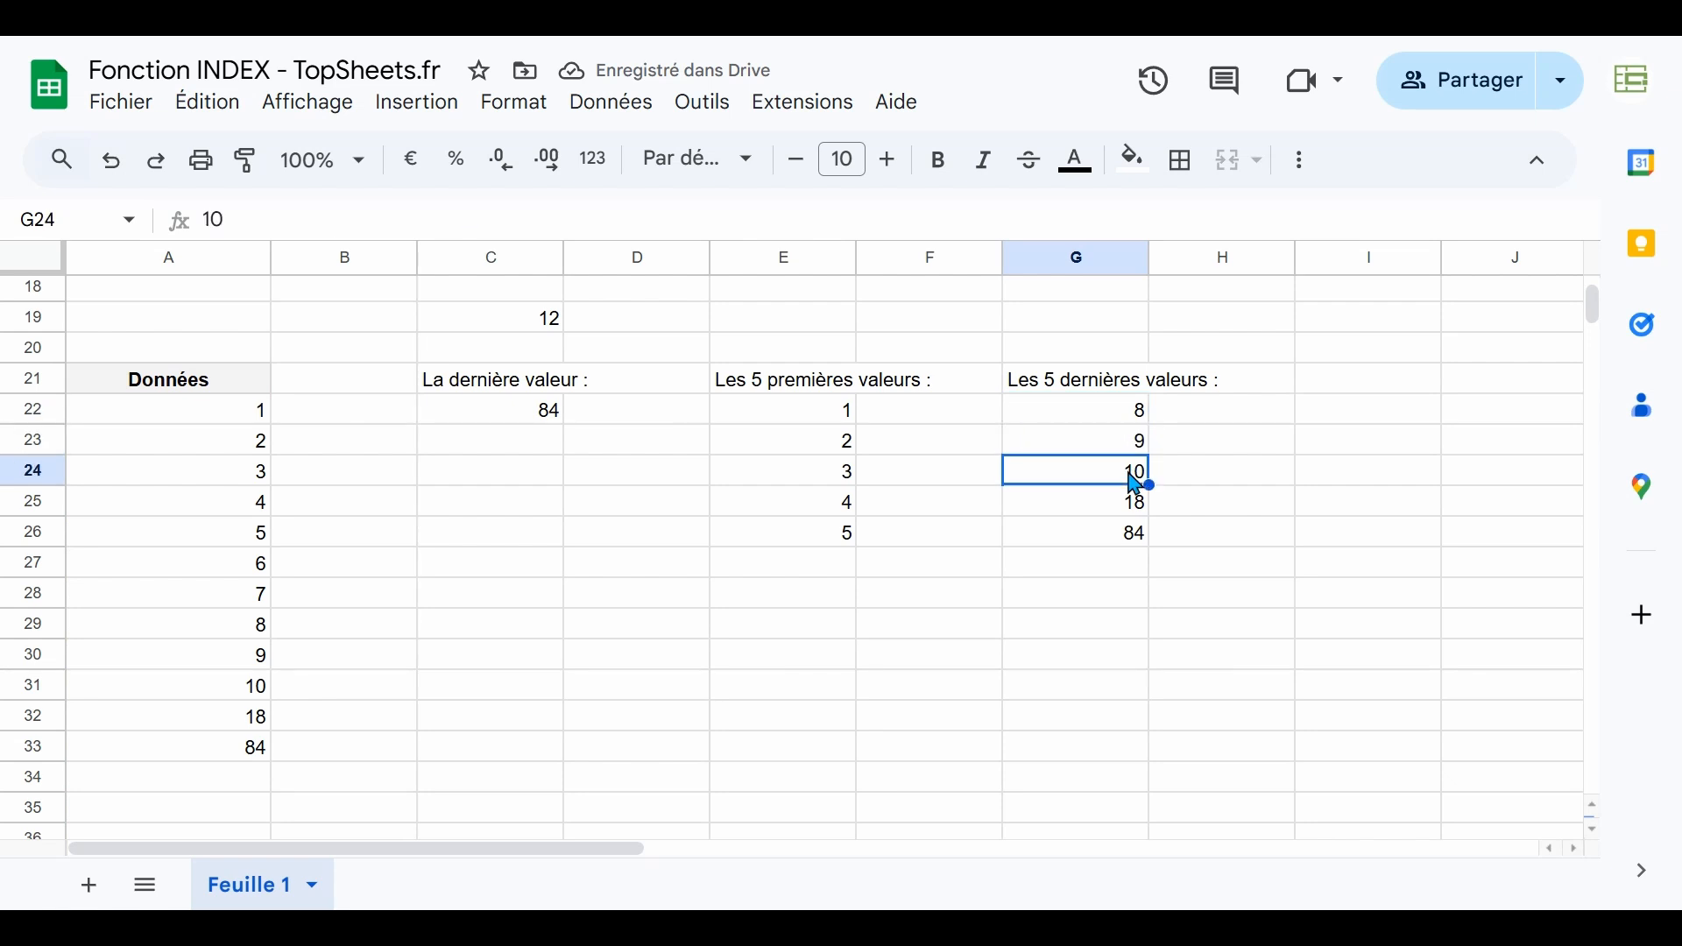
{"action": "left_click", "coordinate": [1134, 507]}
{"action": "left_click", "coordinate": [1133, 534]}
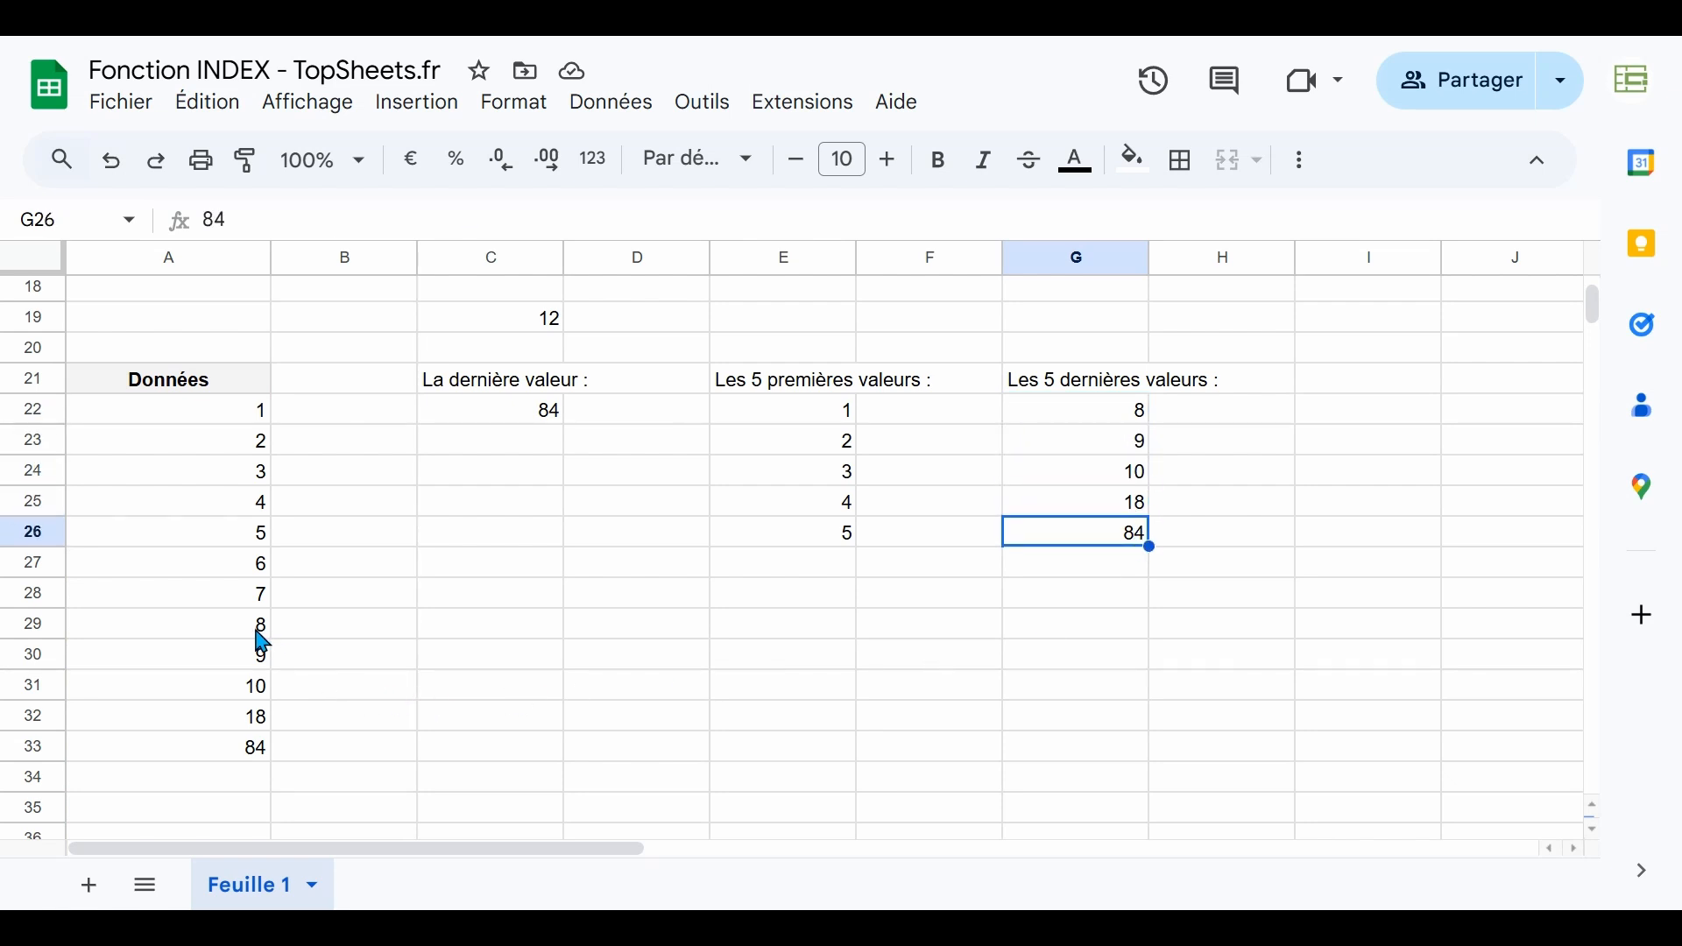
{"action": "left_click_drag", "start_coordinate": [259, 635], "coordinate": [257, 752]}
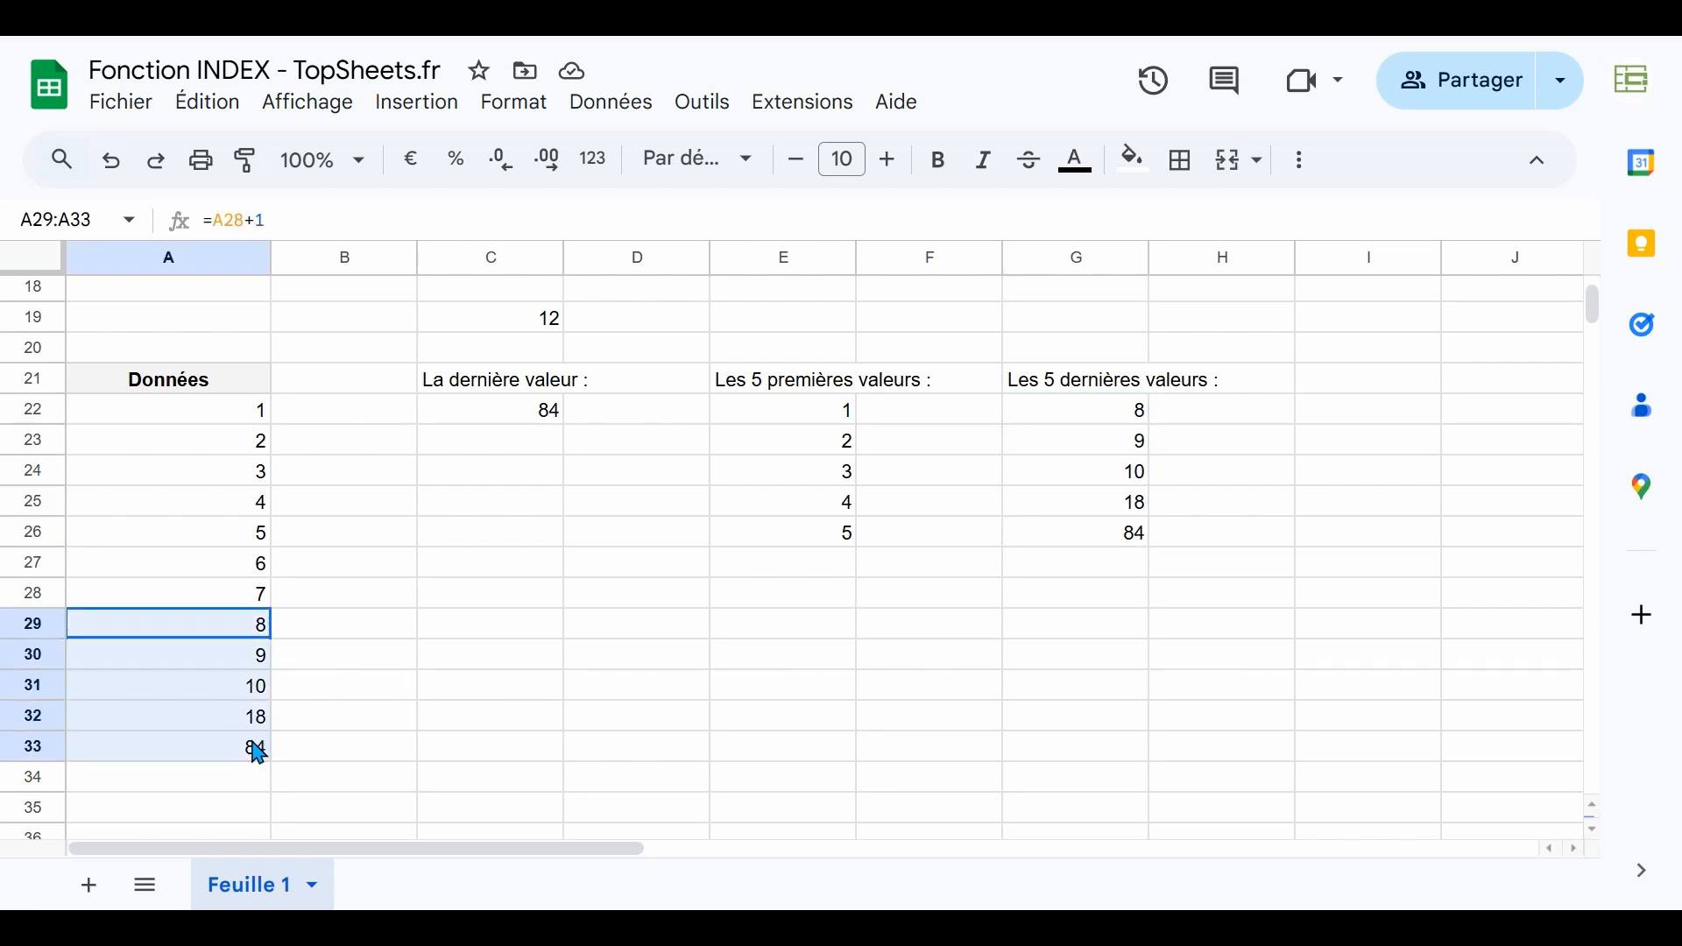
Add the value 100 to the end of the Données list in A34
{"action": "left_click", "coordinate": [221, 777]}
{"action": "type", "text": "100"}
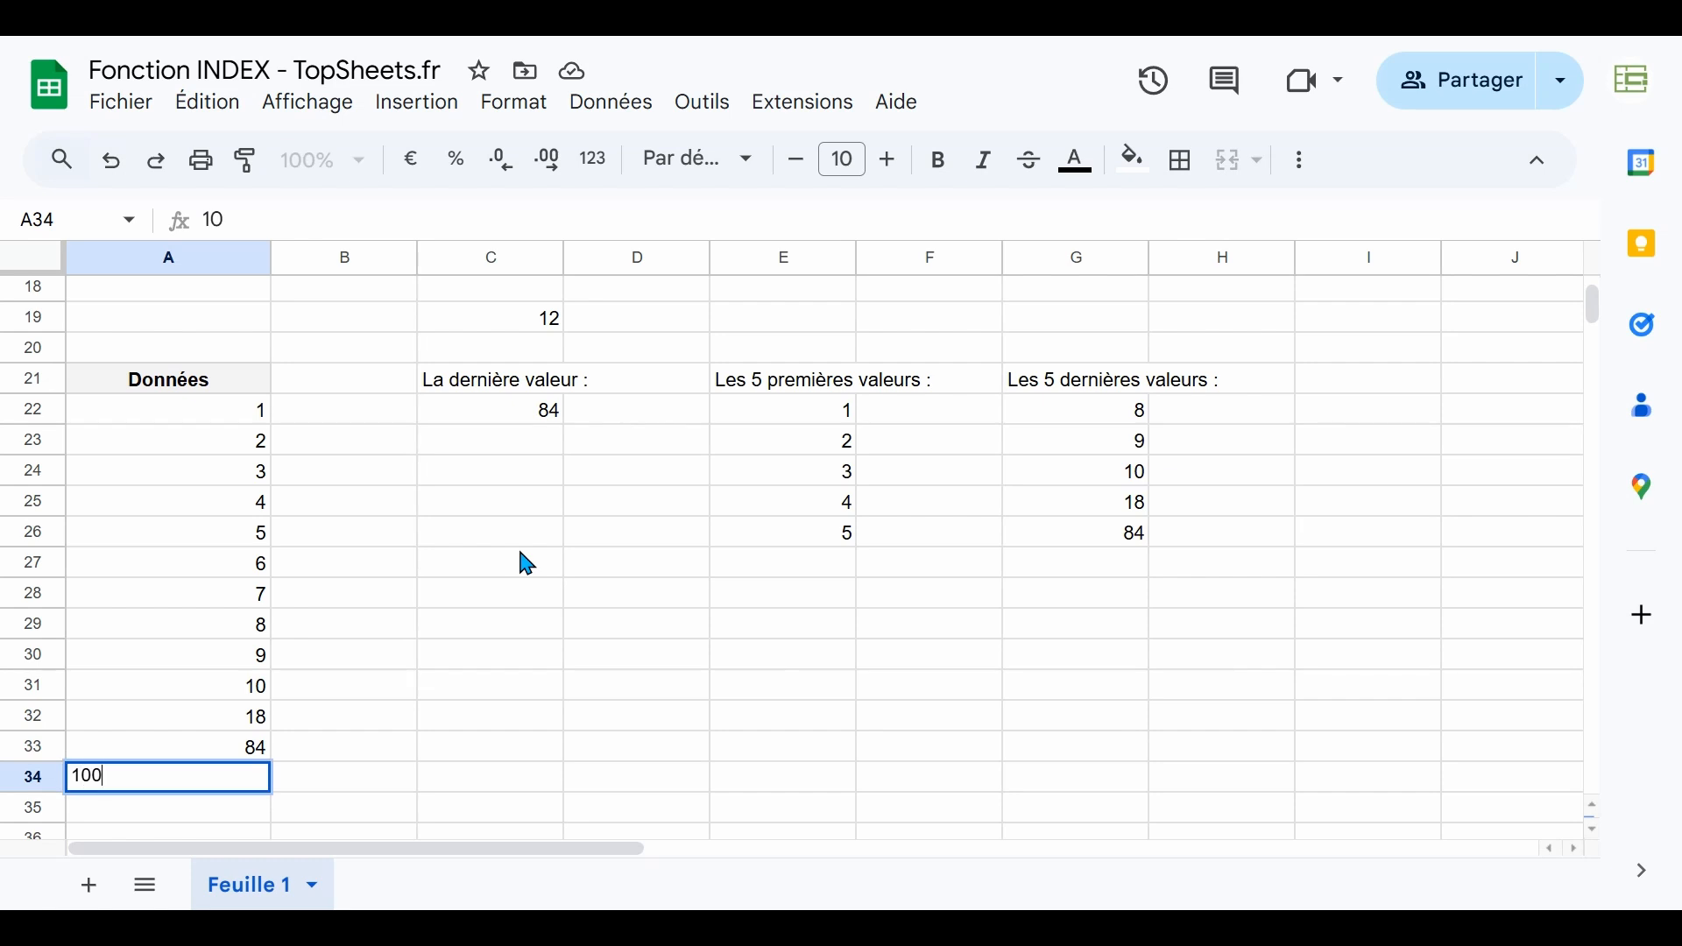
{"action": "key", "text": "Return"}
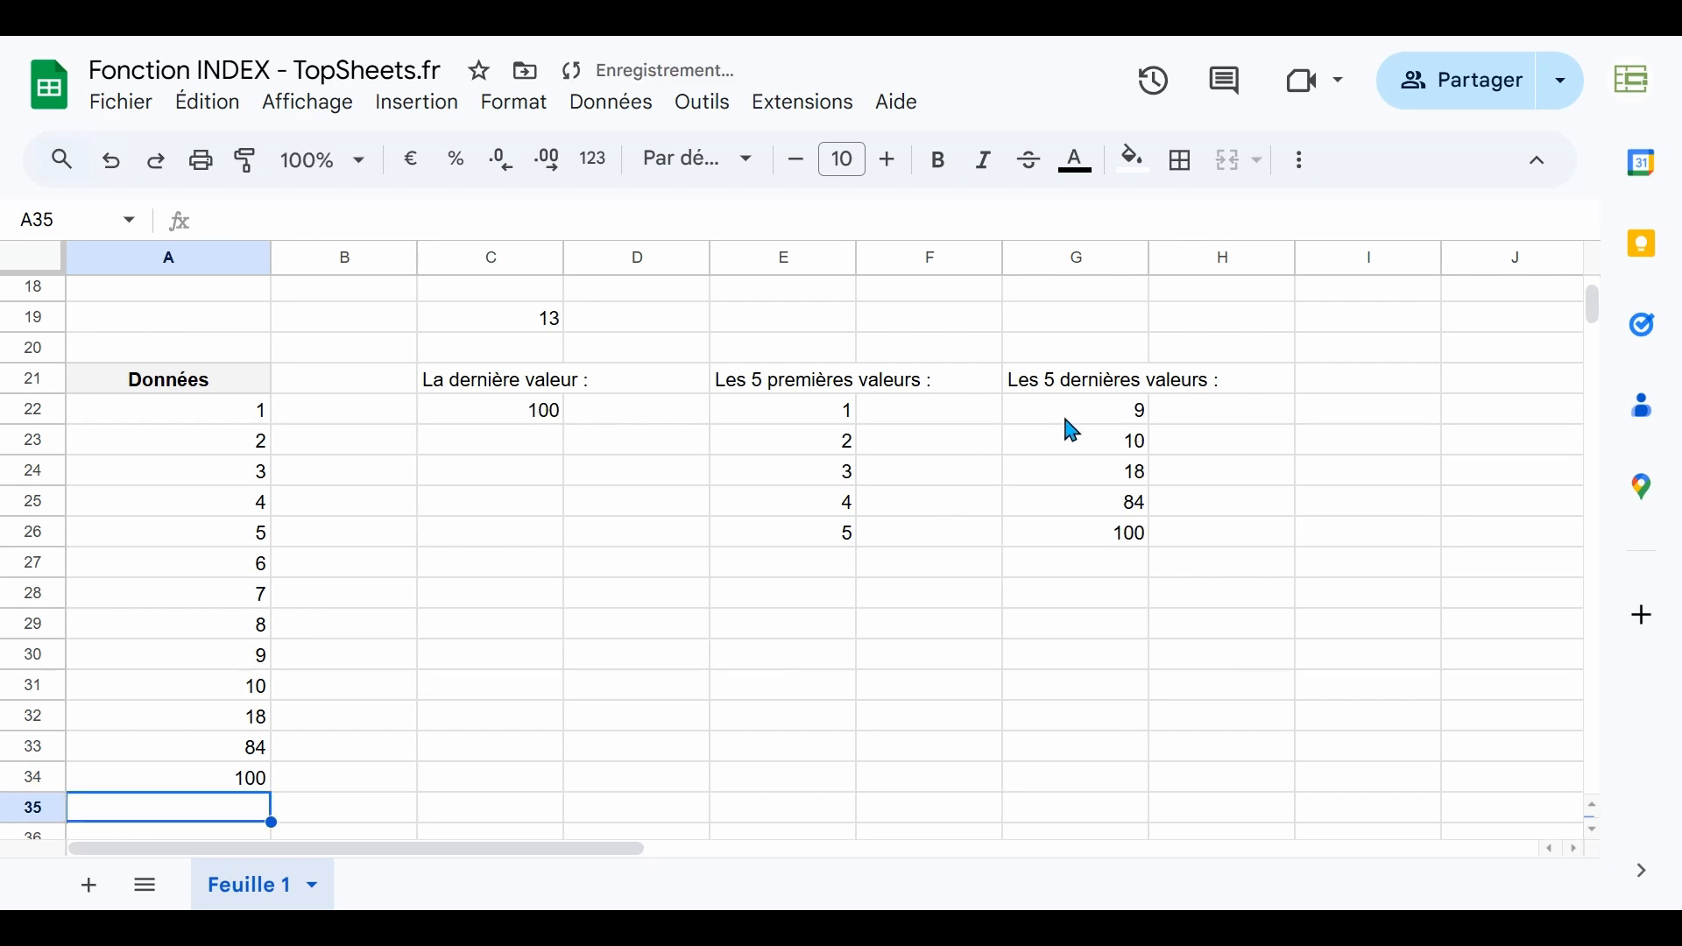
Check the results in G22:G26 against A30:A34 and the last-value result in C22 against A34
{"action": "left_click_drag", "start_coordinate": [1065, 420], "coordinate": [1071, 538]}
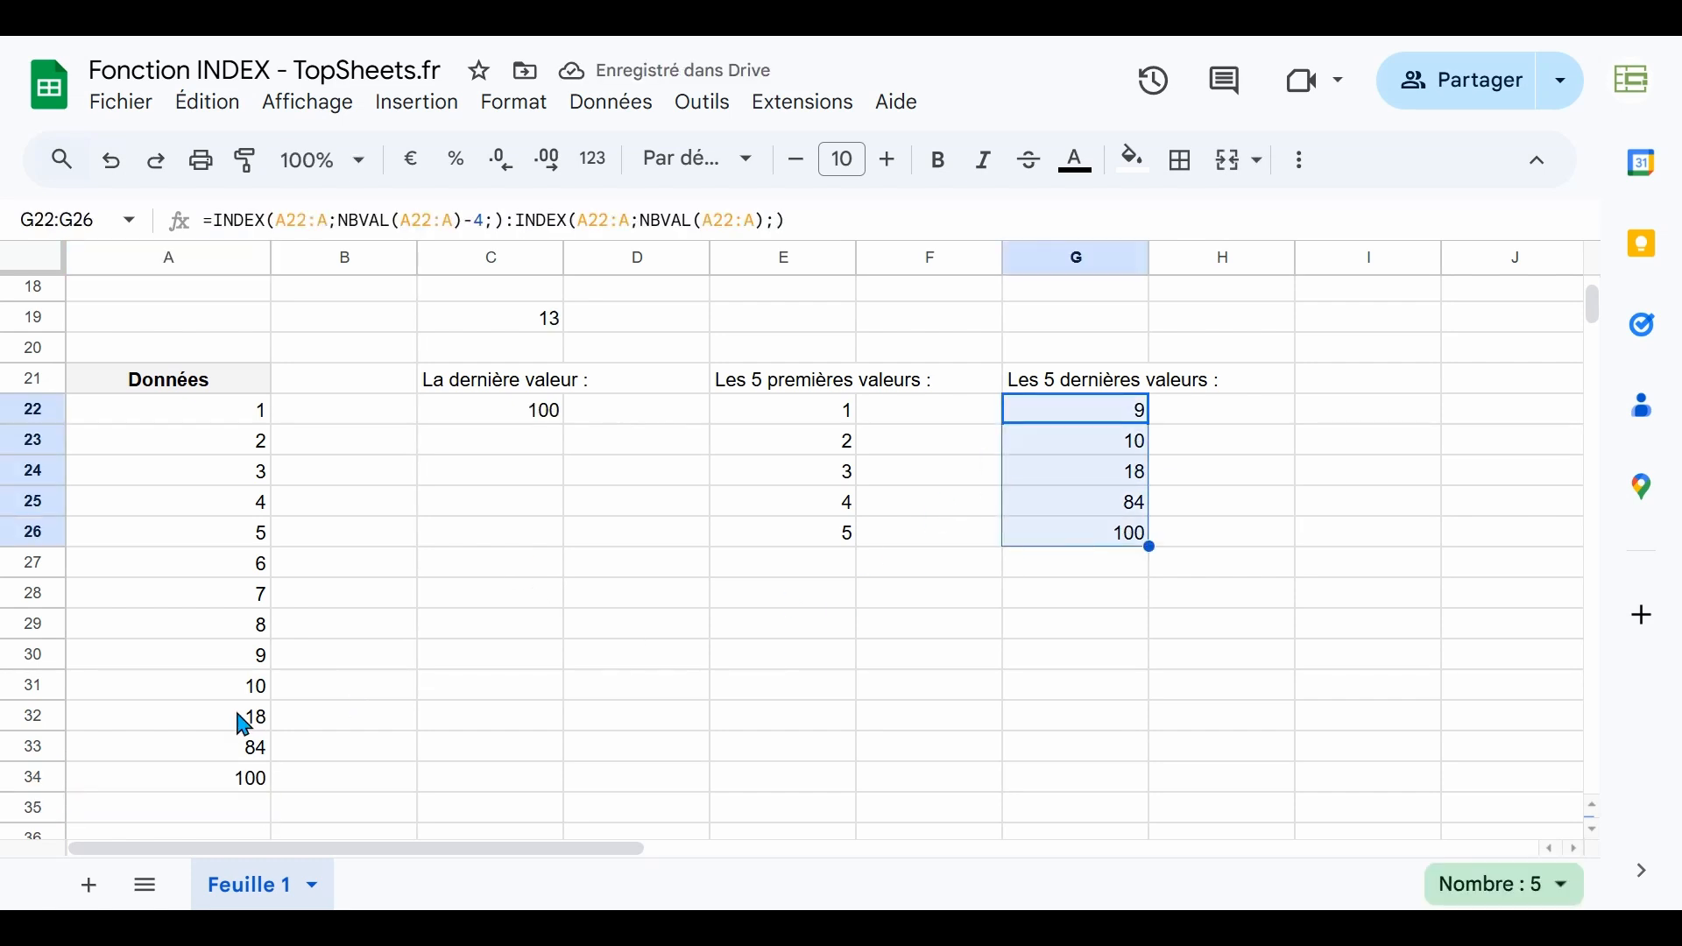
{"action": "left_click_drag", "start_coordinate": [235, 662], "coordinate": [237, 775]}
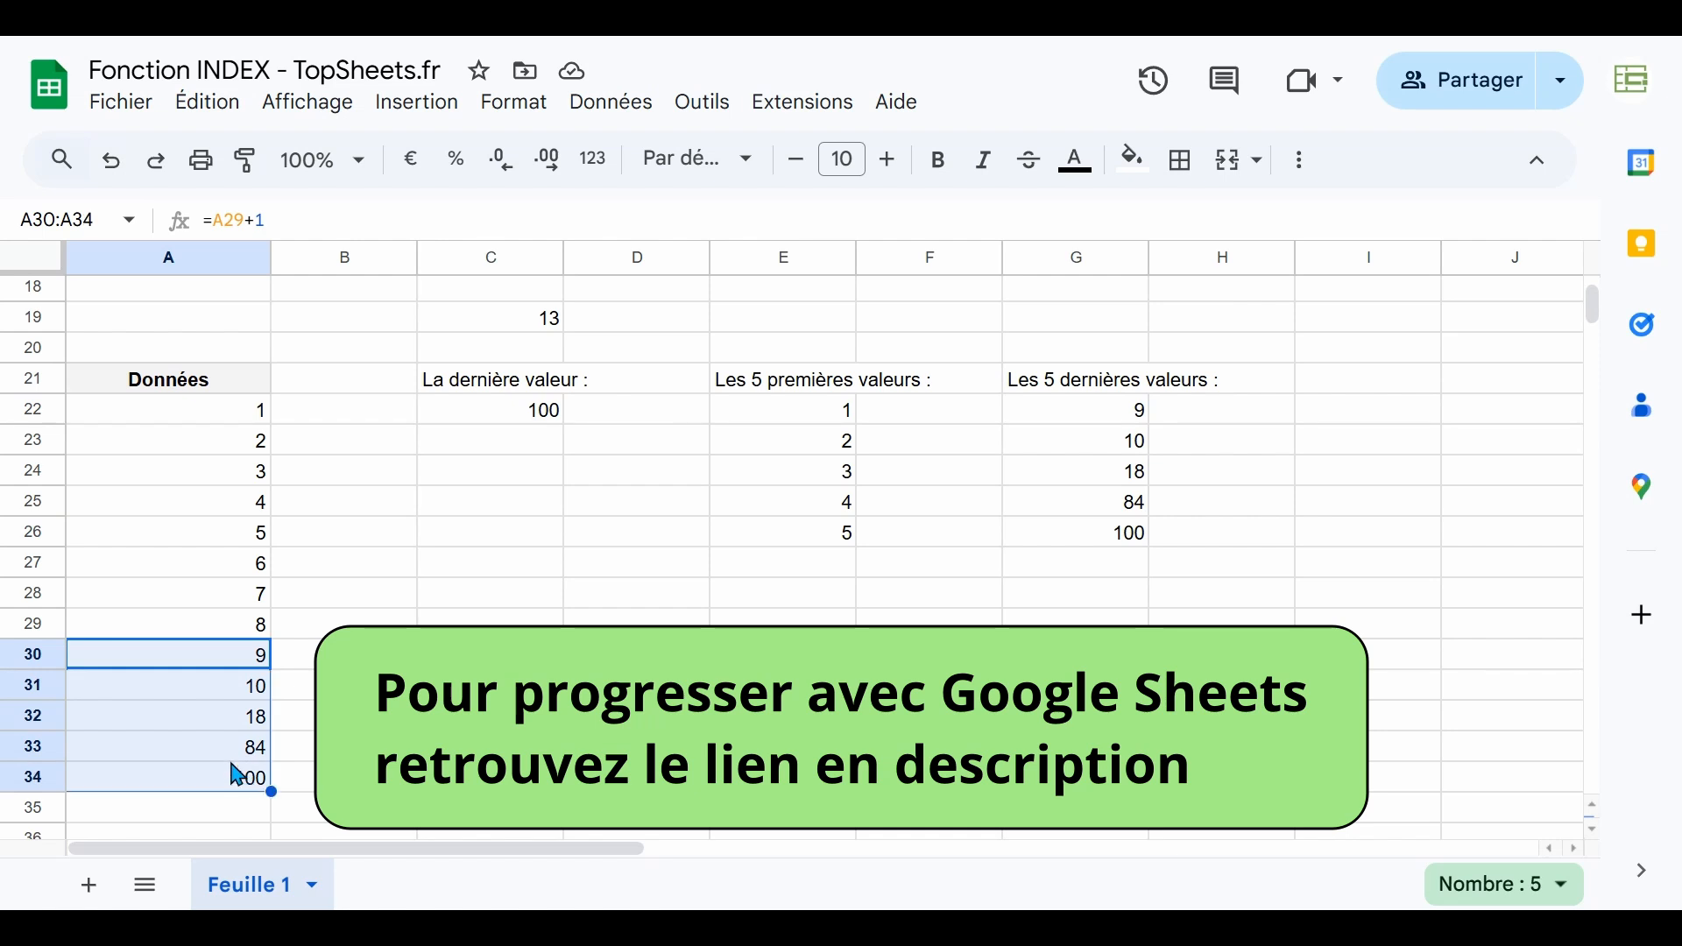
{"action": "left_click", "coordinate": [547, 410]}
{"action": "left_click", "coordinate": [235, 782]}
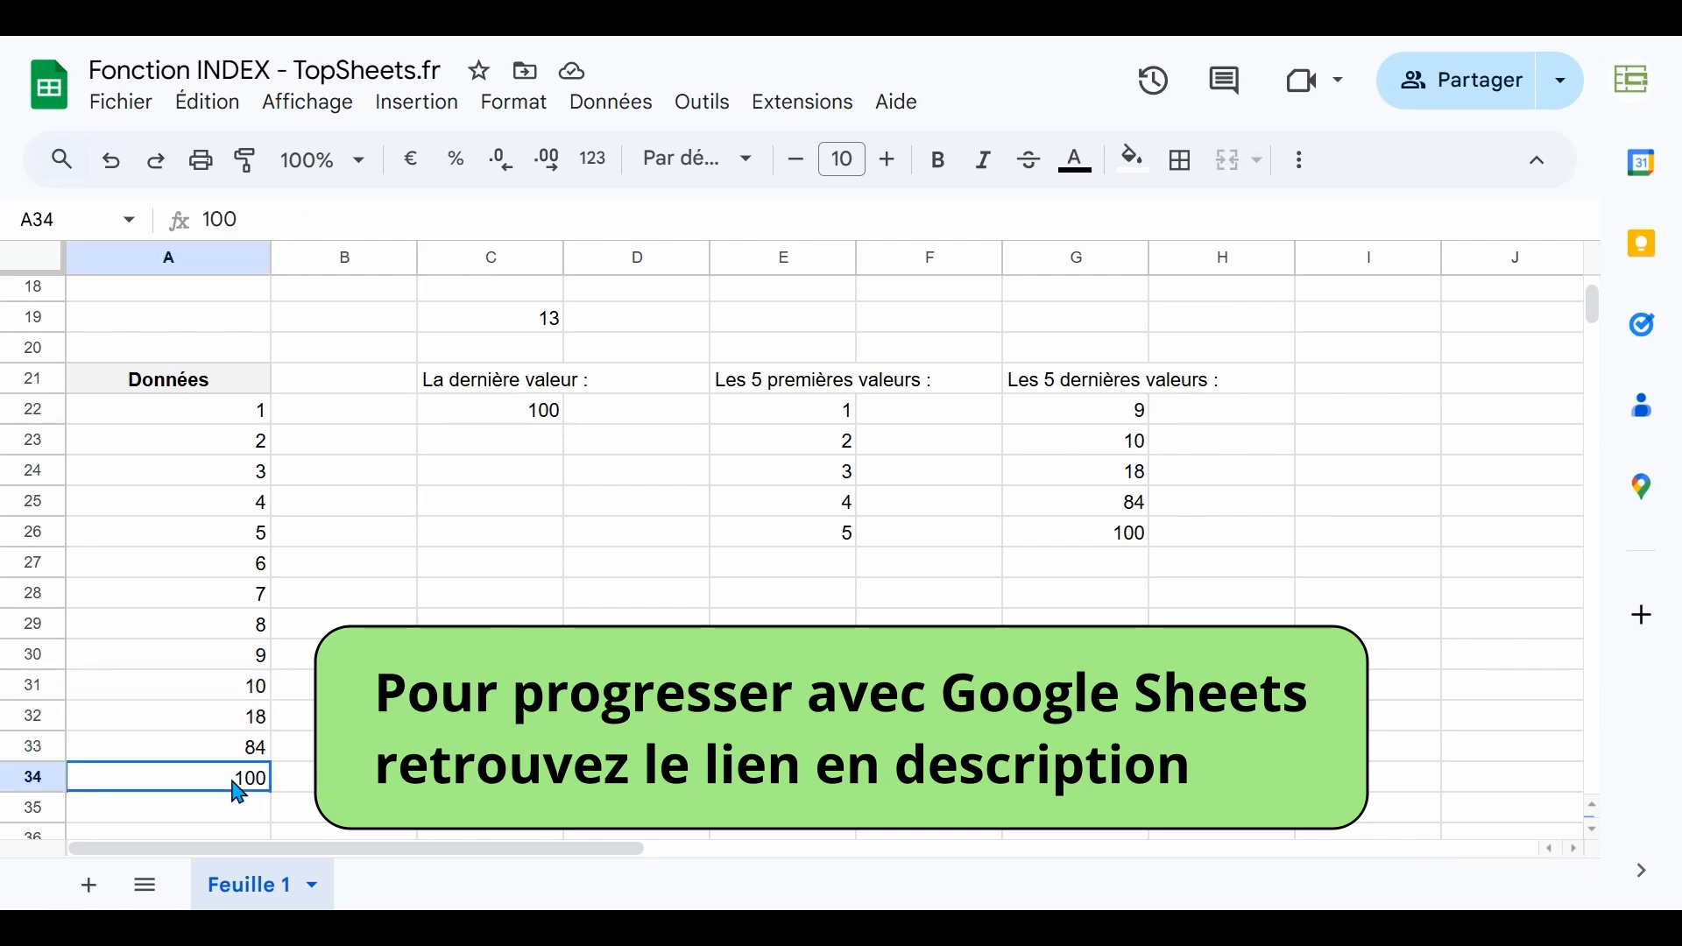
{"action": "left_click", "coordinate": [491, 655]}
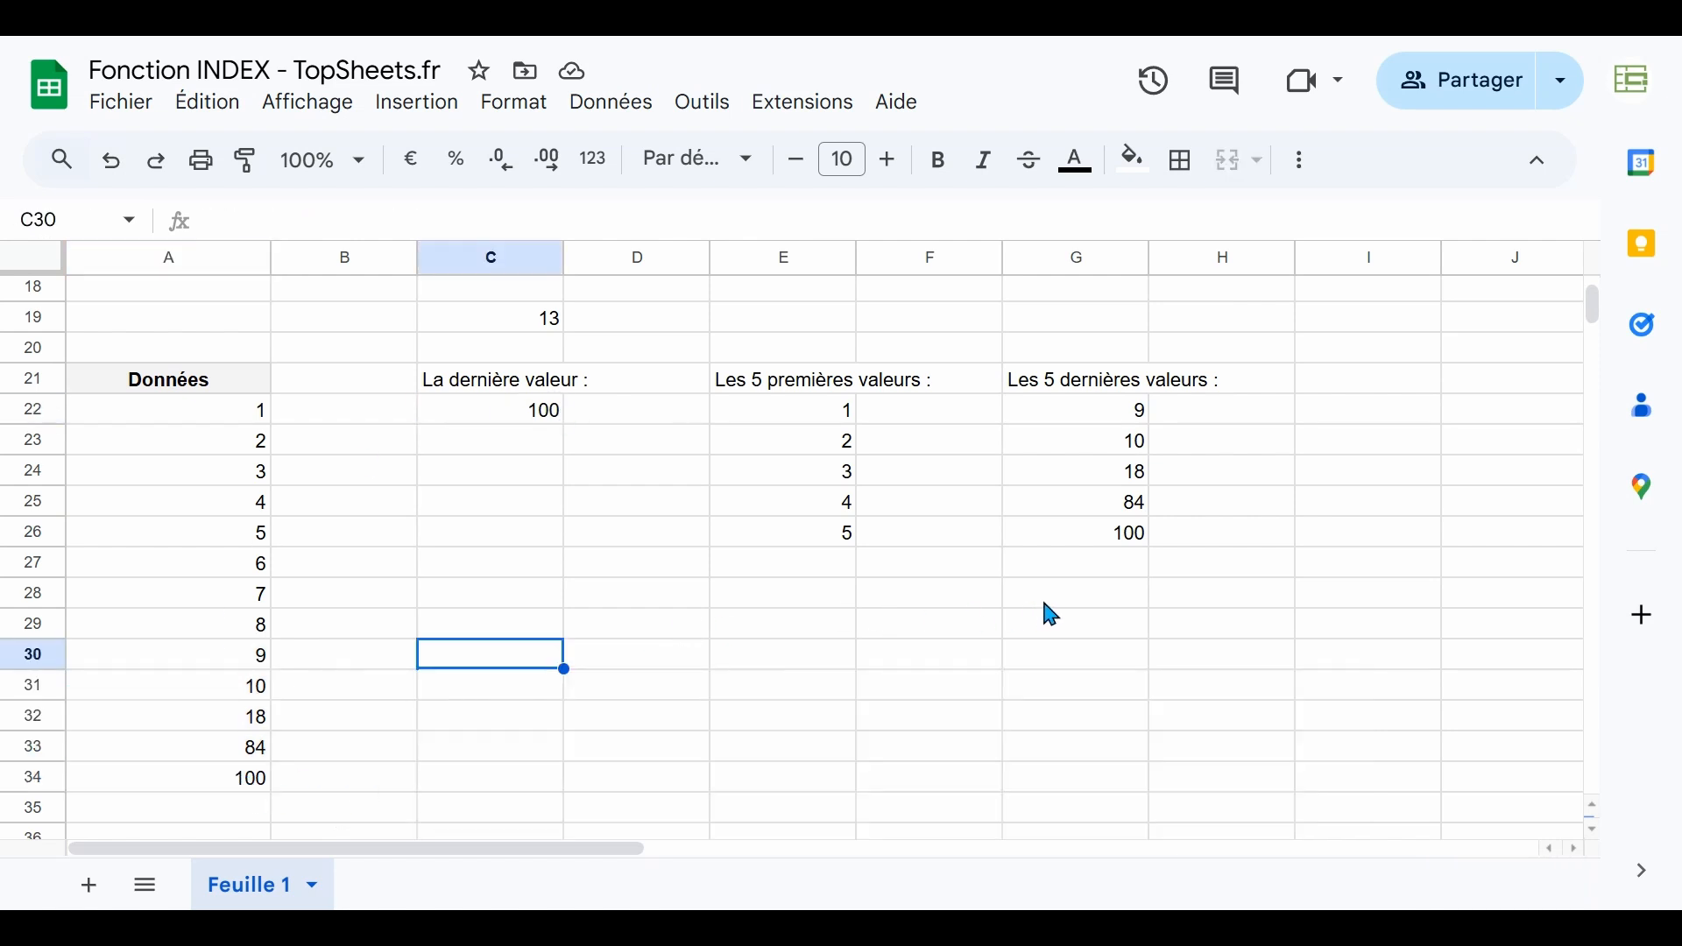